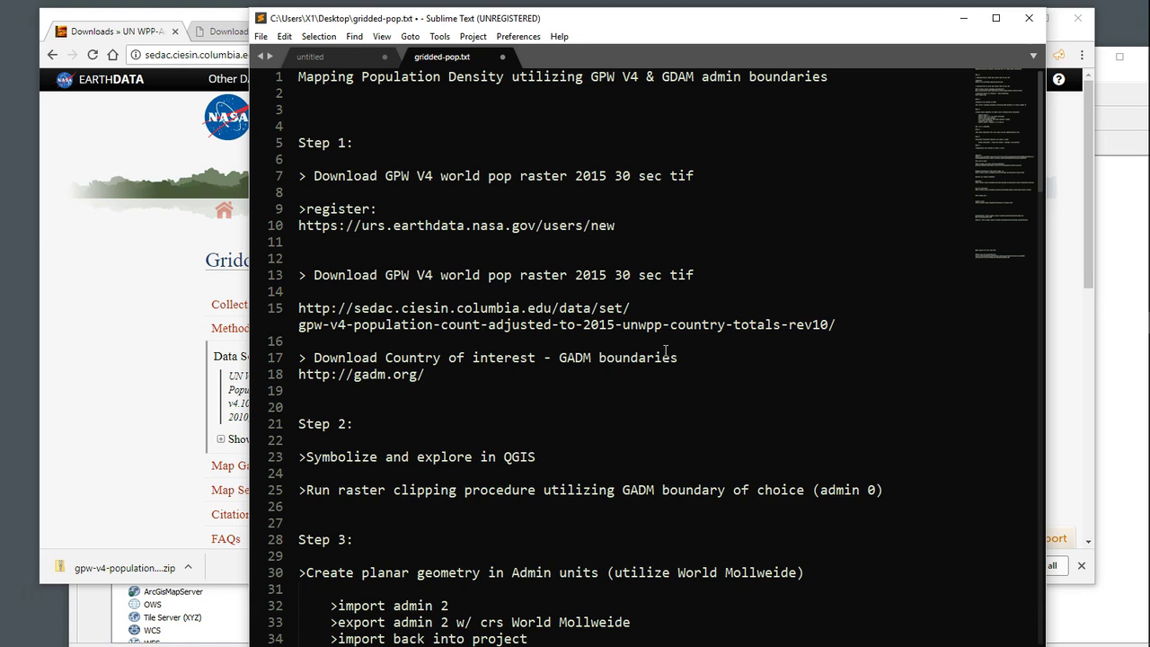
Step: Review the workflow notes in gridded-pop.txt from Step 1 through Step 6, and return to the beginning
{"action": "left_click", "coordinate": [307, 177]}
{"action": "scroll", "coordinate": [540, 367], "scroll_direction": "down", "scroll_amount": 5}
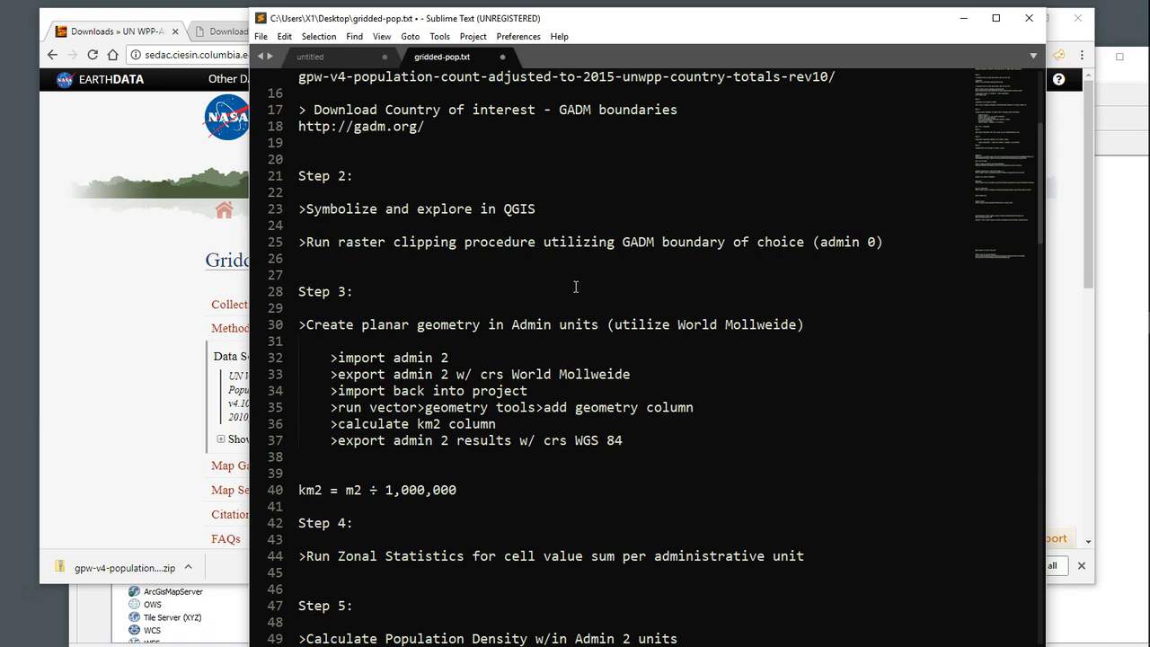
{"action": "scroll", "coordinate": [564, 289], "scroll_direction": "down", "scroll_amount": 1}
{"action": "scroll", "coordinate": [565, 288], "scroll_direction": "down", "scroll_amount": 3}
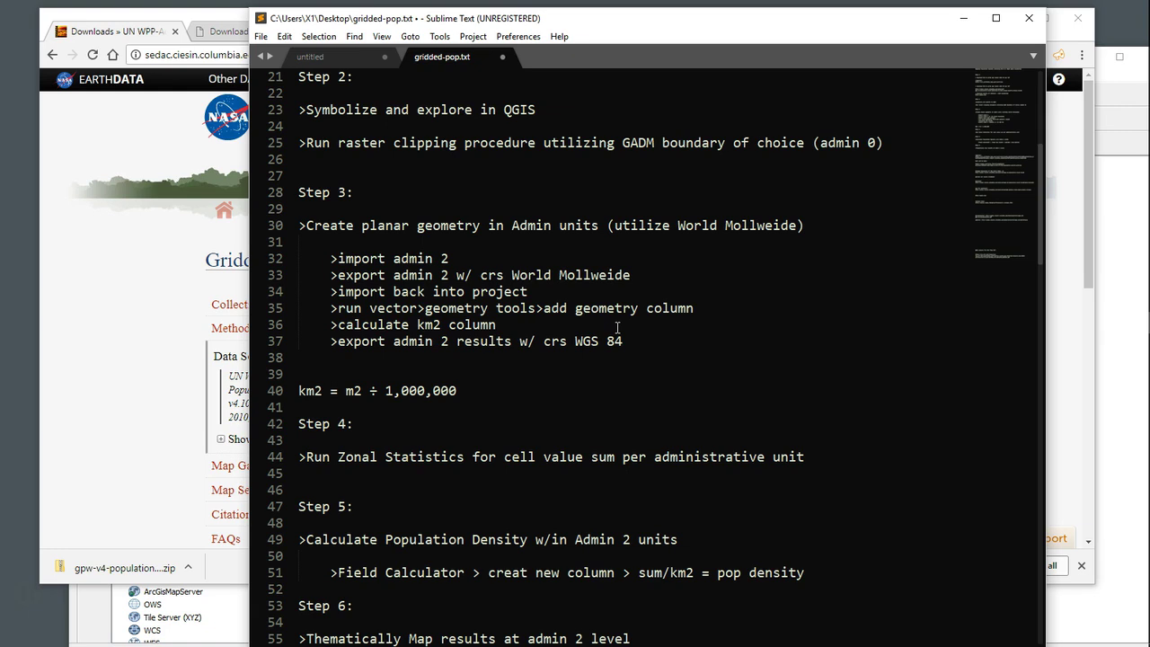
{"action": "scroll", "coordinate": [515, 335], "scroll_direction": "down", "scroll_amount": 1}
{"action": "scroll", "coordinate": [514, 335], "scroll_direction": "down", "scroll_amount": 2}
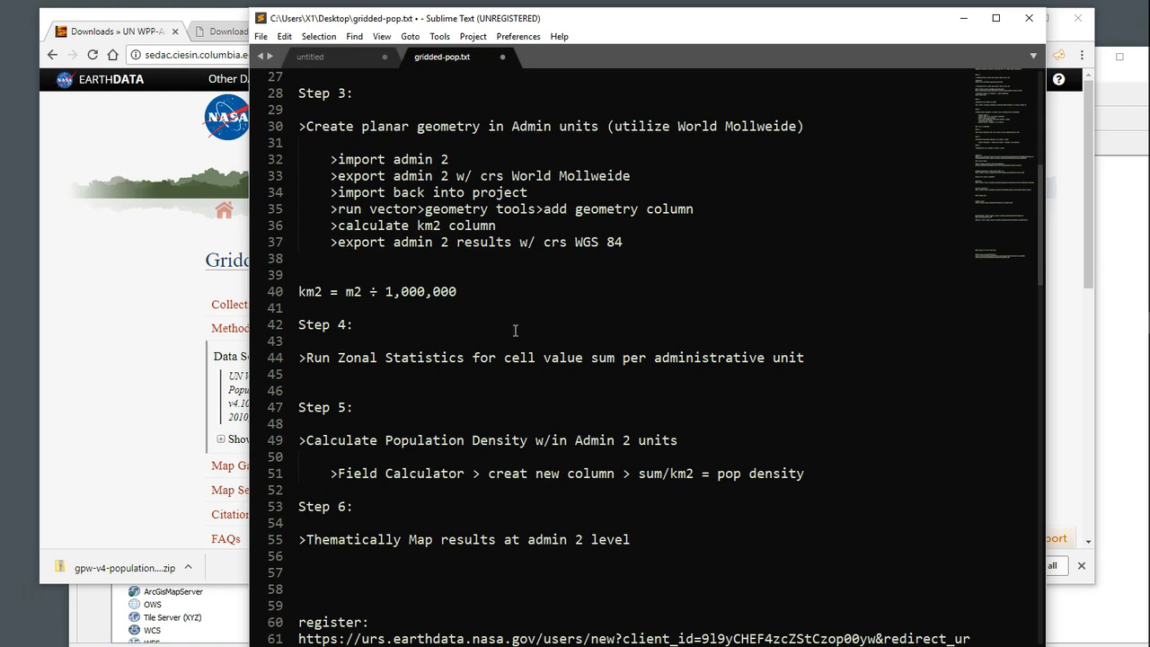
{"action": "scroll", "coordinate": [441, 354], "scroll_direction": "down", "scroll_amount": 1}
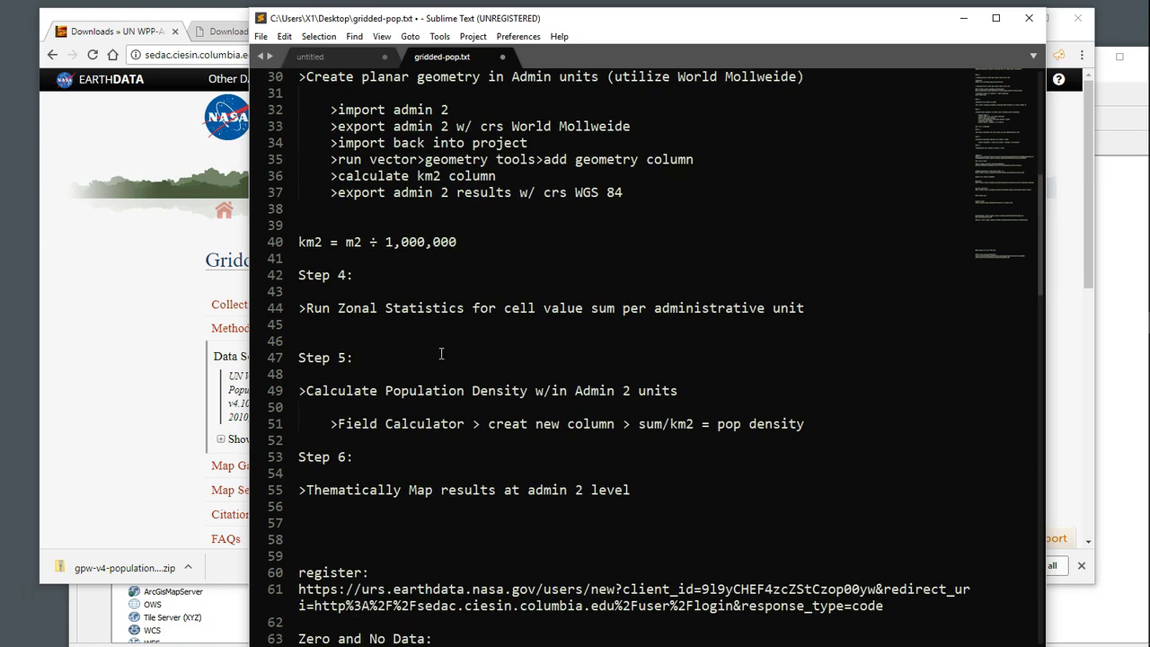
{"action": "scroll", "coordinate": [441, 354], "scroll_direction": "down", "scroll_amount": 2}
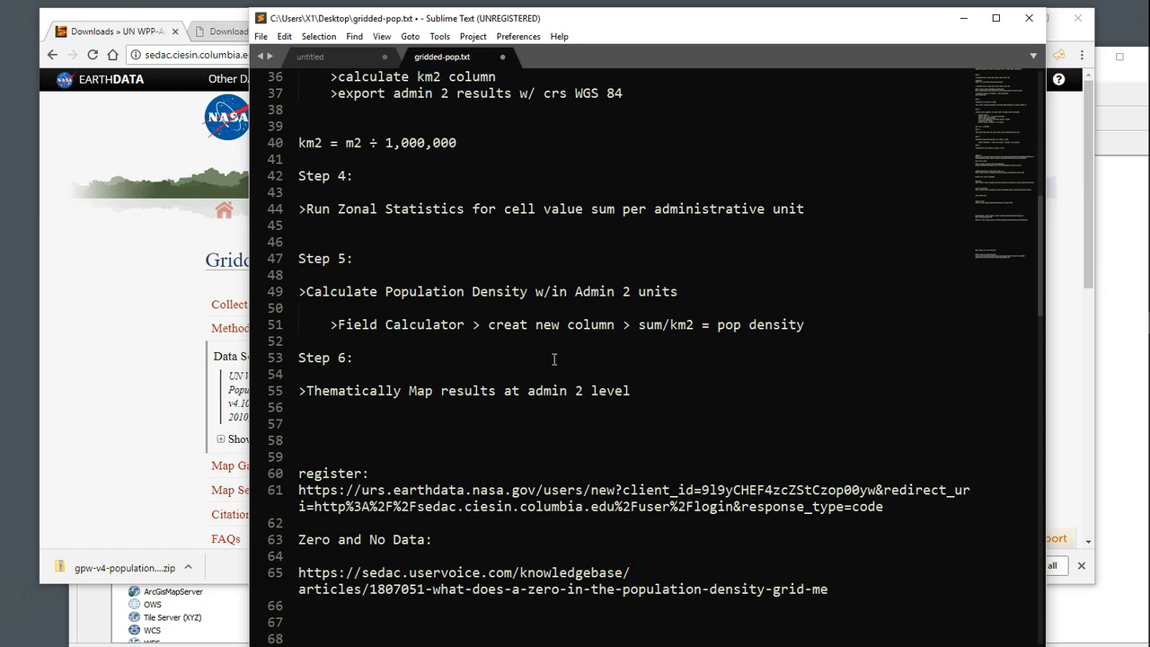
{"action": "scroll", "coordinate": [550, 356], "scroll_direction": "up", "scroll_amount": 6}
{"action": "scroll", "coordinate": [556, 356], "scroll_direction": "up", "scroll_amount": 6}
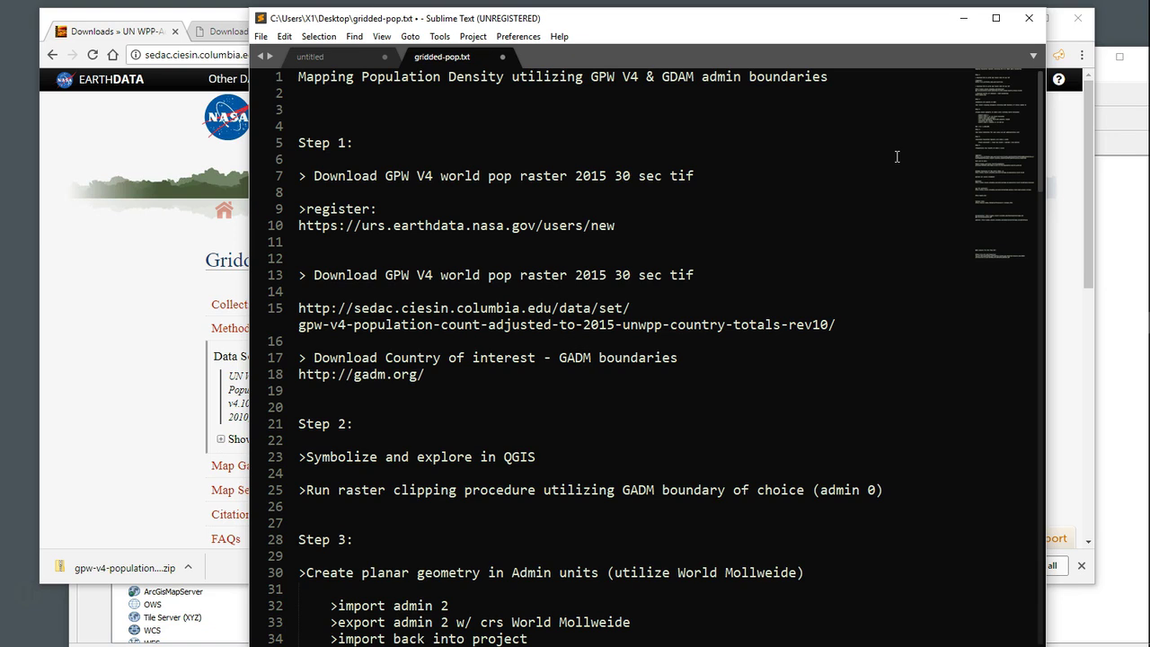
Step: Switch to the browser and review the SEDAC UN WPP-Adjusted Population Count download page, highlighting 2015 in the data set title
{"action": "left_click", "coordinate": [106, 282]}
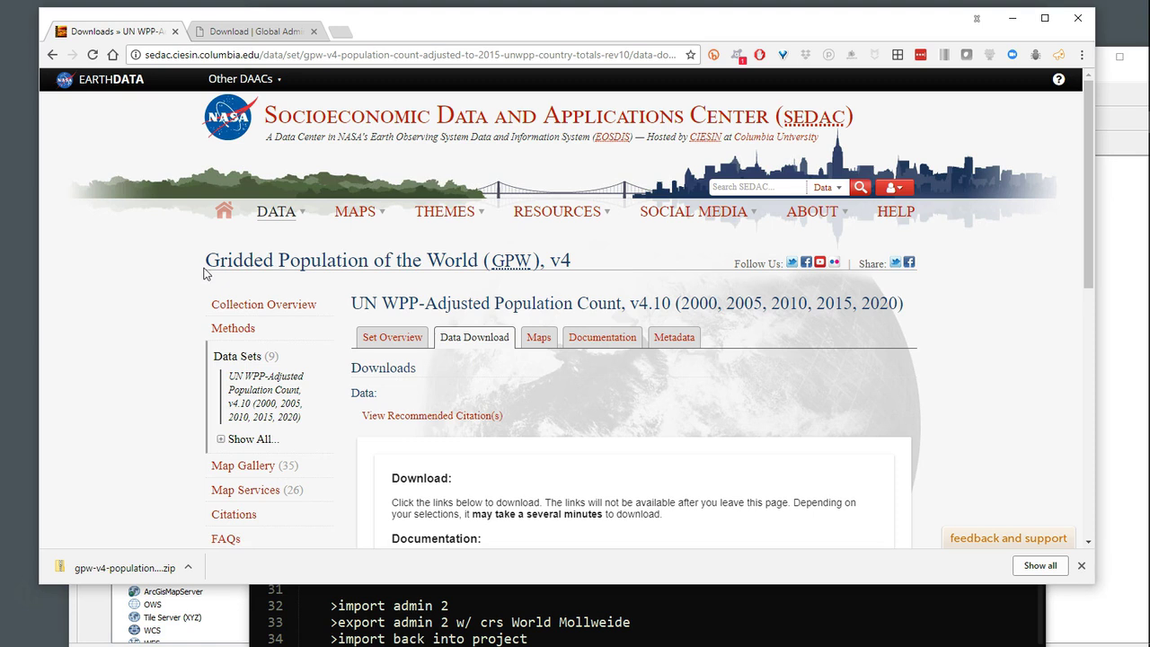
{"action": "left_click_drag", "start_coordinate": [813, 305], "coordinate": [852, 303]}
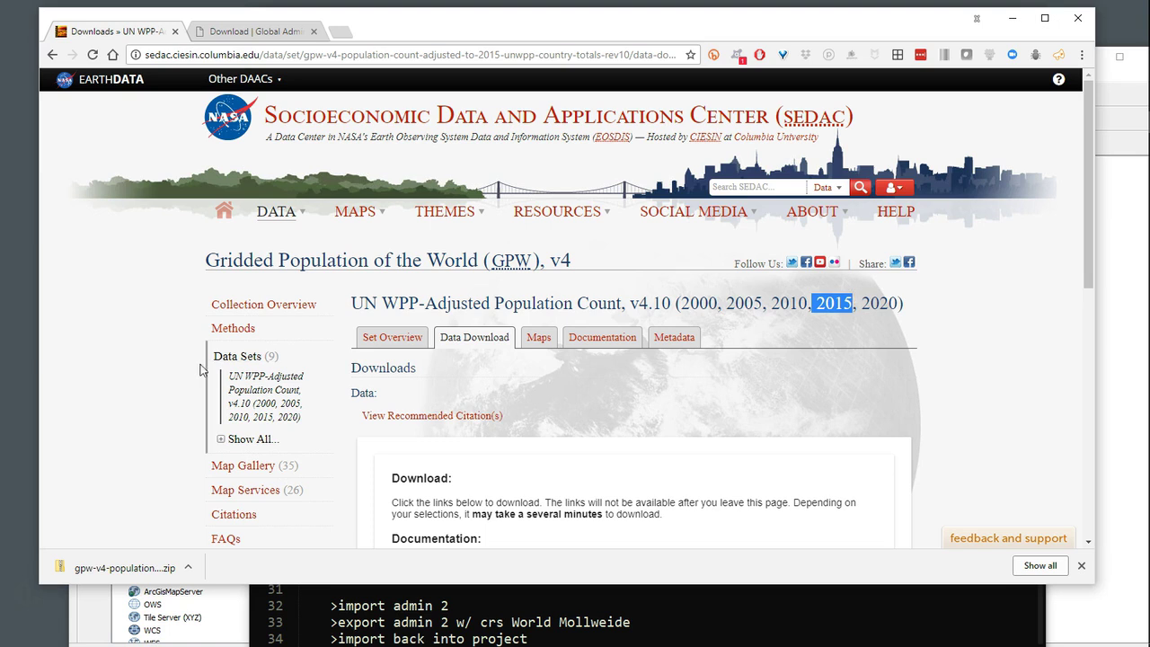
{"action": "left_click", "coordinate": [150, 300]}
Step: Switch to the GADM download page and examine its list of available countries, keeping Australia selected
{"action": "left_click", "coordinate": [270, 32]}
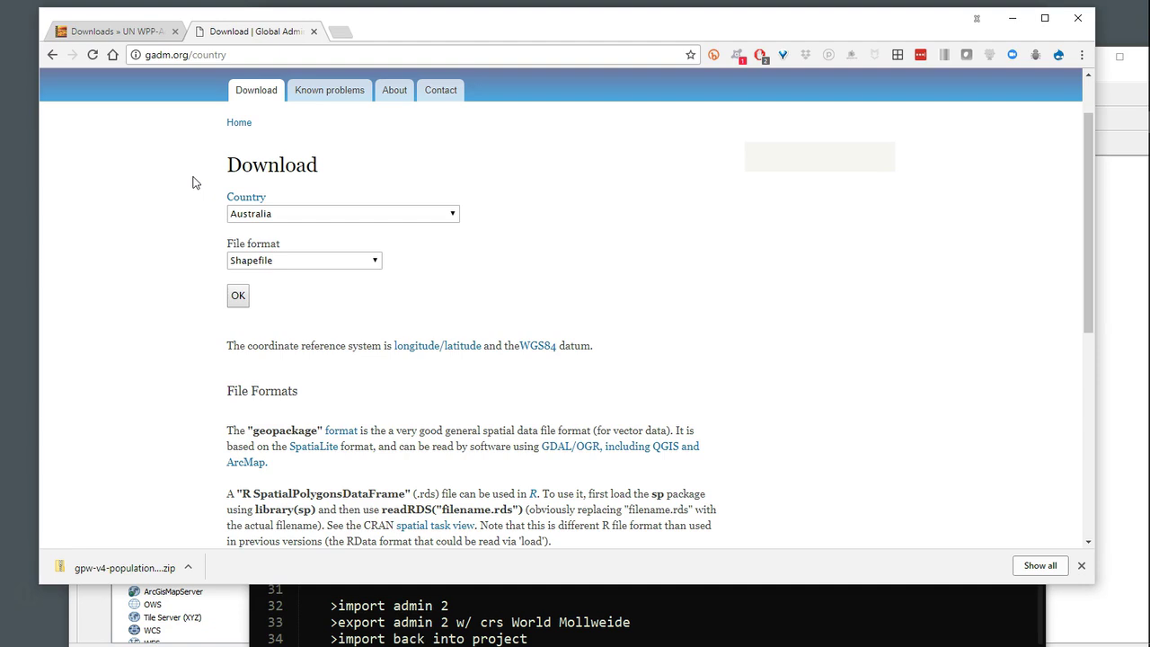
{"action": "left_click", "coordinate": [449, 215]}
{"action": "left_click_drag", "start_coordinate": [453, 247], "coordinate": [451, 205]}
{"action": "scroll", "coordinate": [586, 262], "scroll_direction": "up", "scroll_amount": 1}
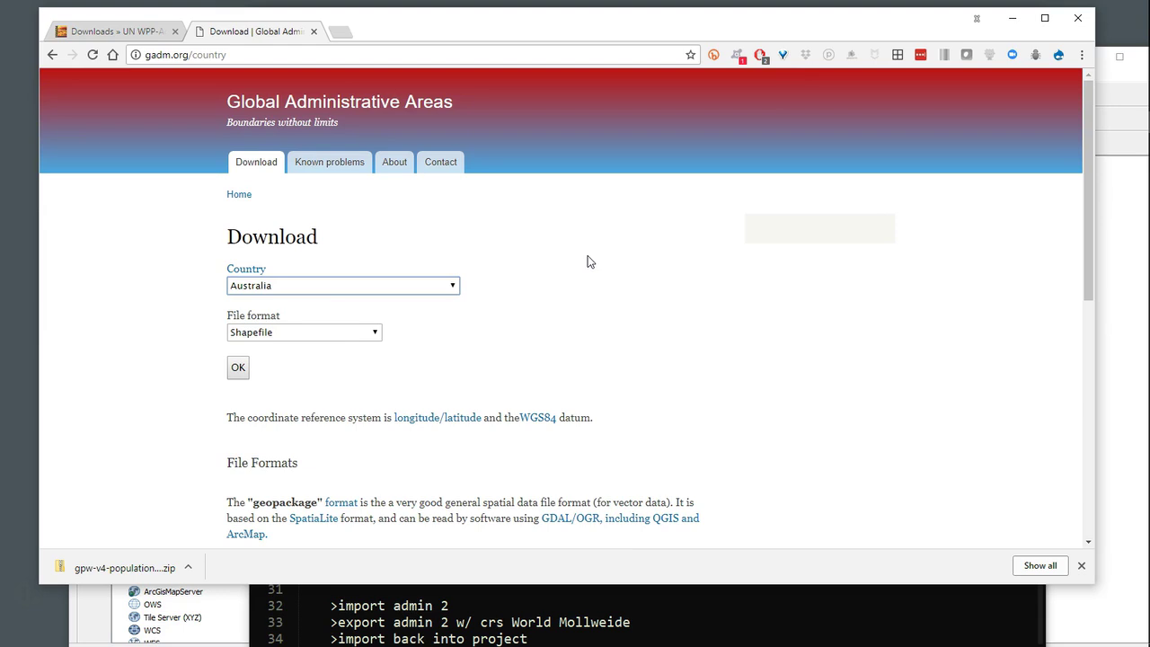
{"action": "left_click", "coordinate": [445, 289]}
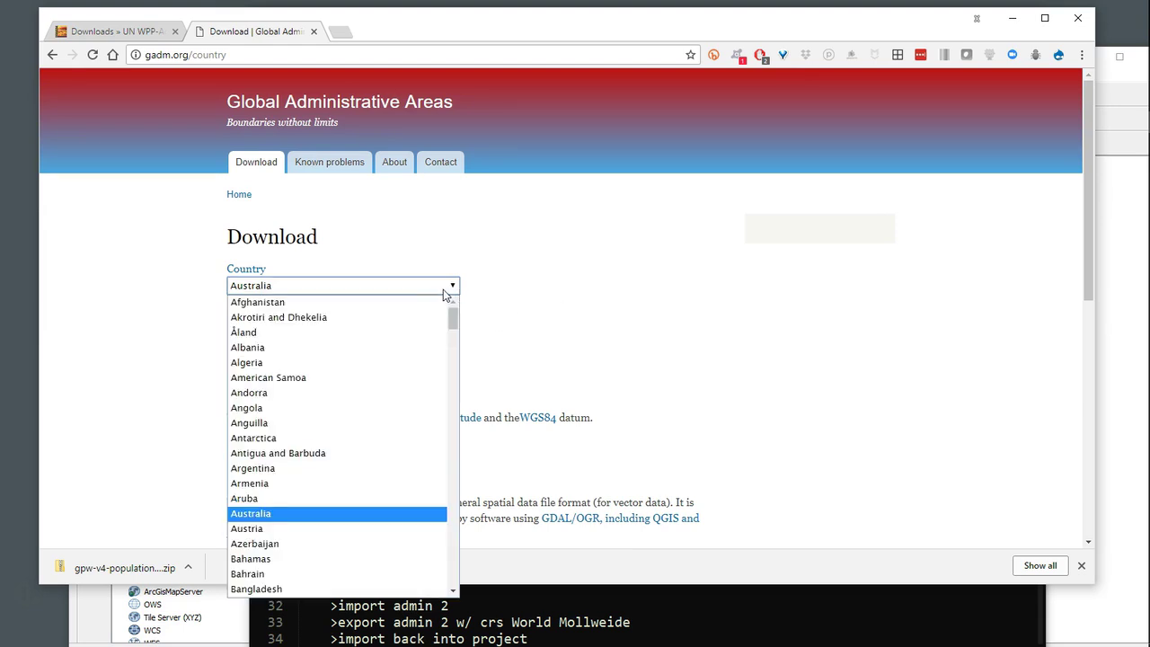
{"action": "left_click", "coordinate": [593, 352]}
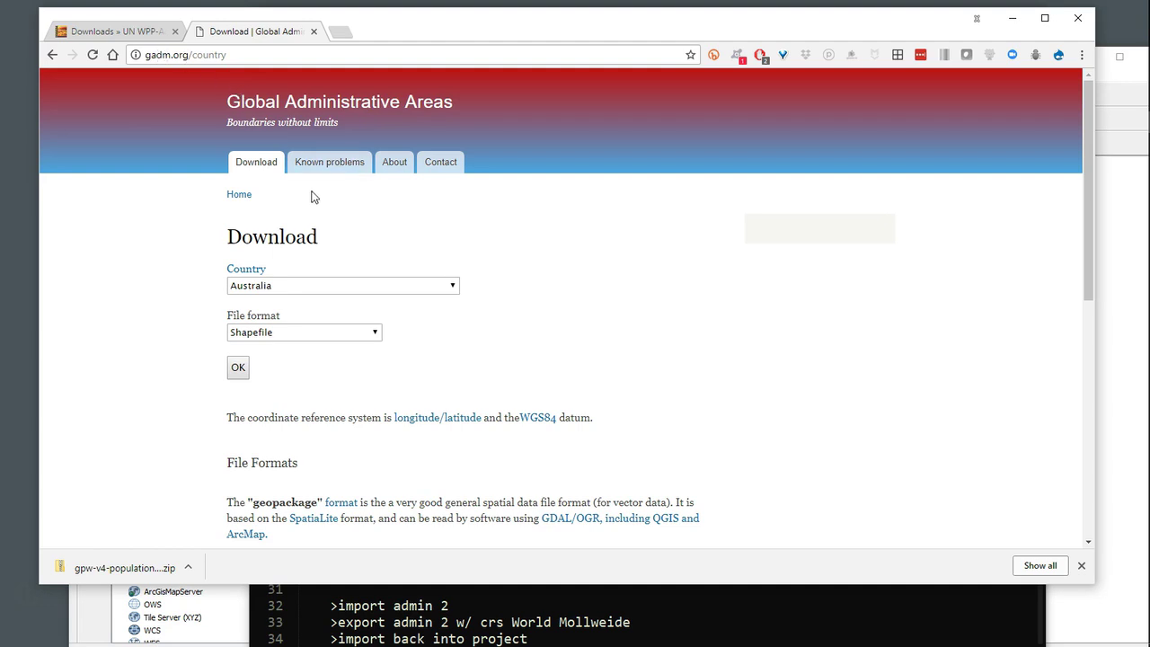
Step: Go to the gadm.org home page and open the site's Download page from there
{"action": "scroll", "coordinate": [250, 211], "scroll_direction": "down", "scroll_amount": 2}
{"action": "scroll", "coordinate": [245, 198], "scroll_direction": "up", "scroll_amount": 2}
{"action": "left_click", "coordinate": [201, 54]}
{"action": "left_click", "coordinate": [188, 54]}
{"action": "left_click_drag", "start_coordinate": [188, 55], "coordinate": [317, 73]}
{"action": "key", "text": "BackSpace"}
{"action": "key", "text": "Return"}
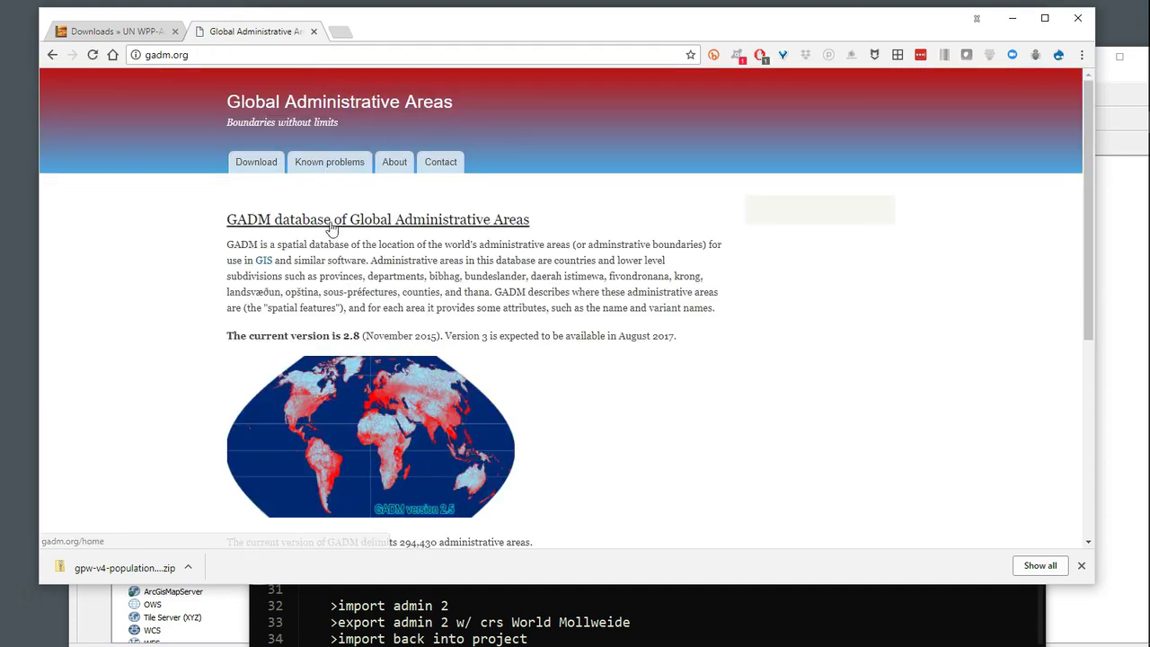
{"action": "left_click", "coordinate": [258, 168]}
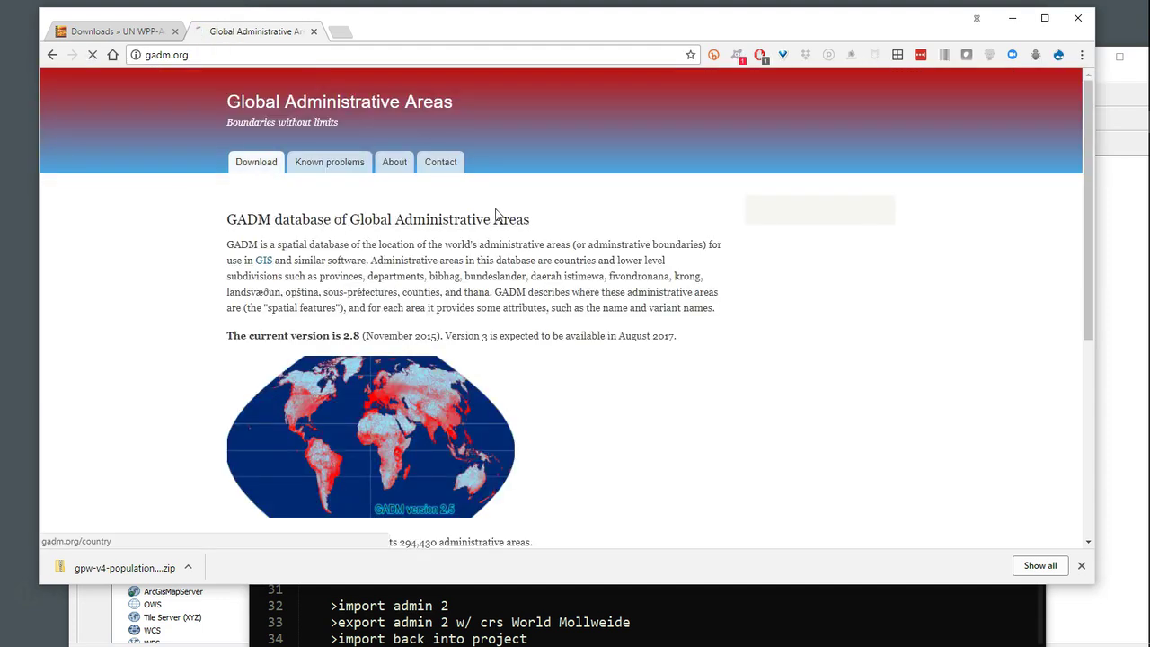
Step: Examine the countries and file formats offered on the GADM download page, including Shapefile, leaving both selections as they are
{"action": "left_click", "coordinate": [384, 285]}
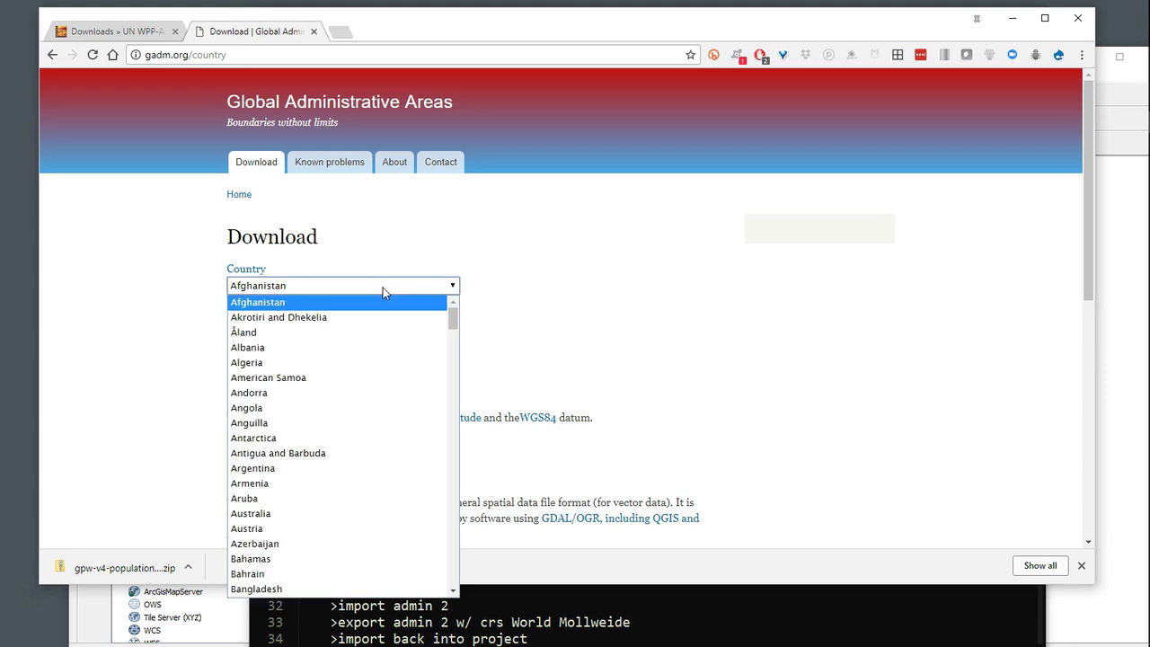
{"action": "left_click_drag", "start_coordinate": [453, 317], "coordinate": [455, 396]}
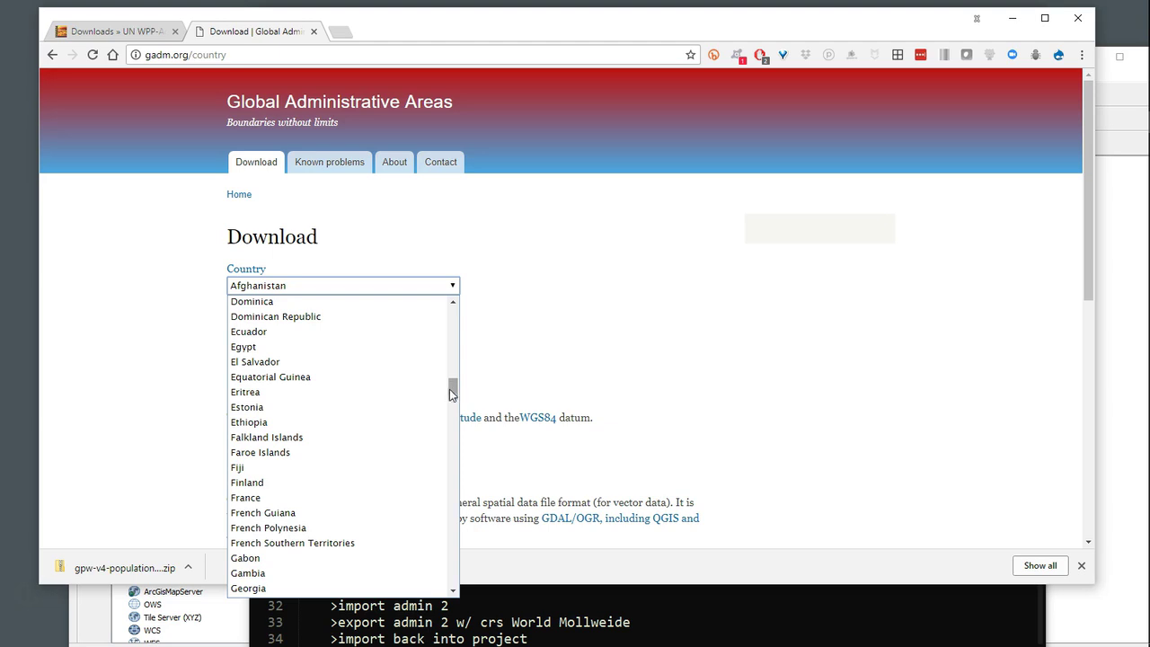
{"action": "left_click_drag", "start_coordinate": [450, 389], "coordinate": [451, 416]}
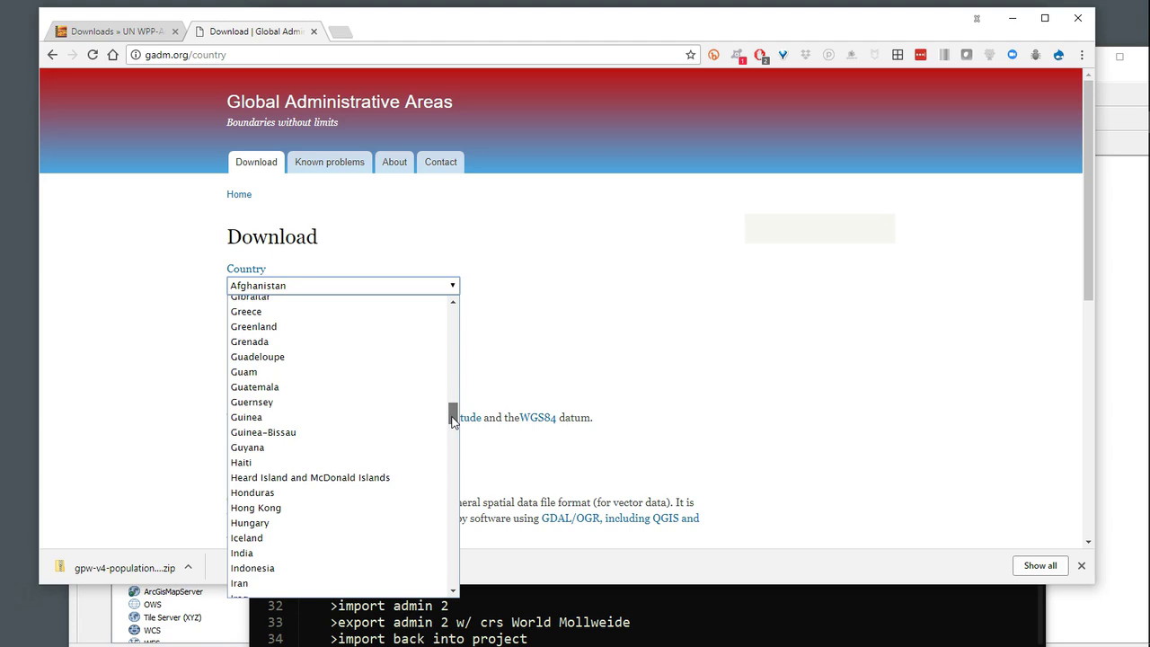
{"action": "left_click_drag", "start_coordinate": [453, 422], "coordinate": [455, 388]}
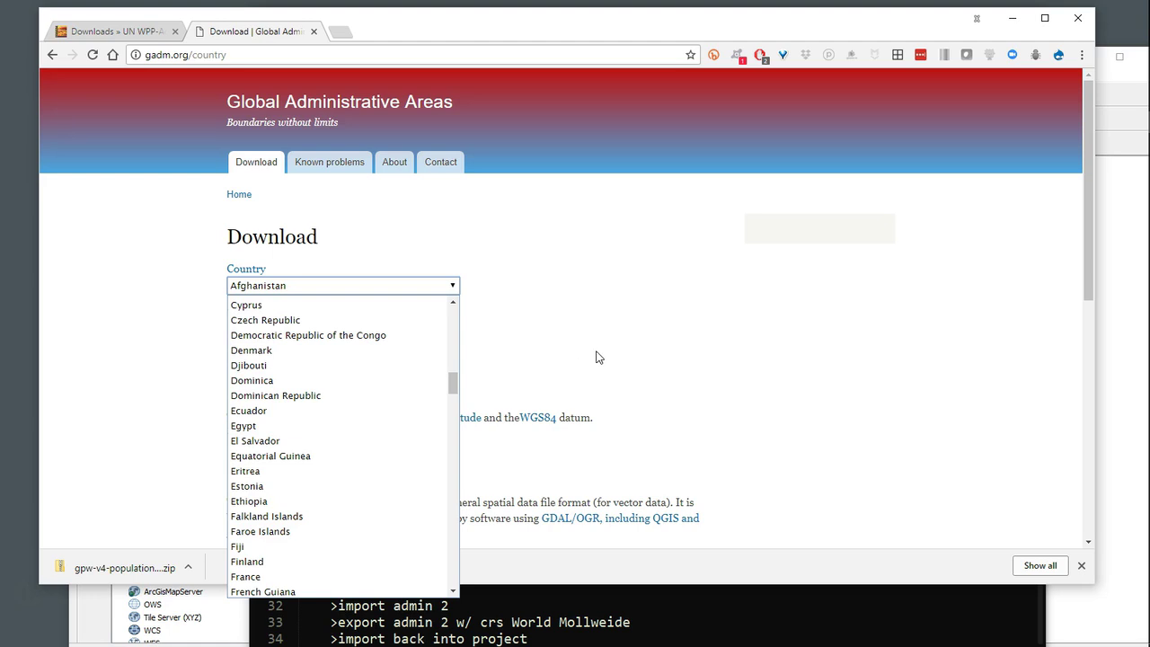
{"action": "left_click", "coordinate": [689, 298]}
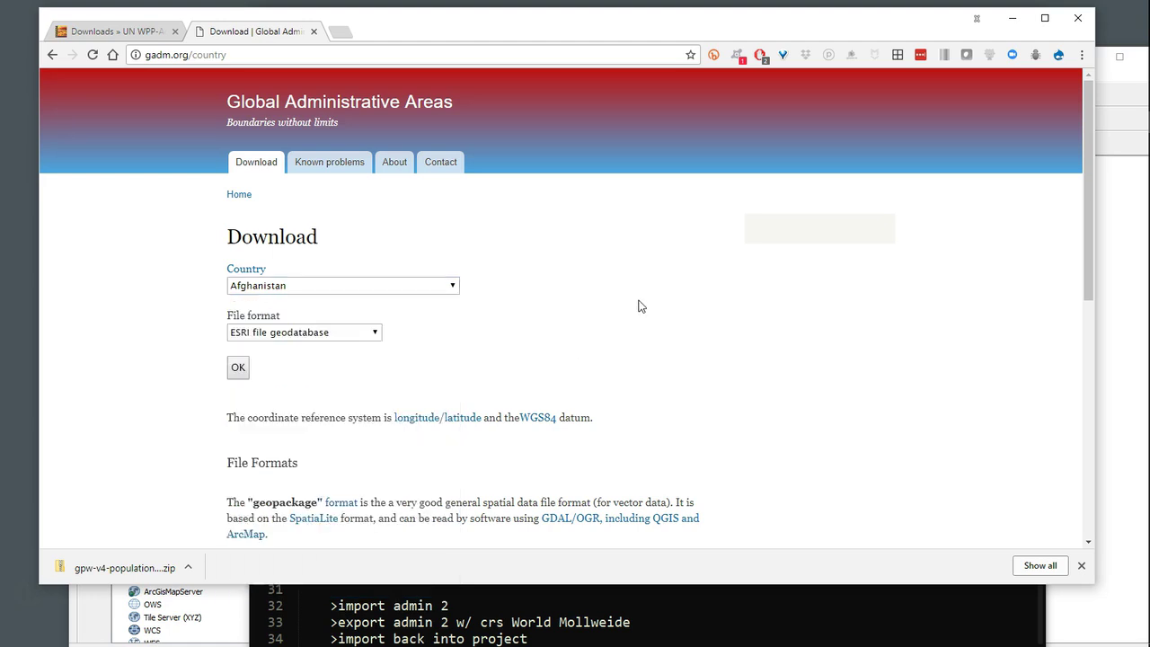
{"action": "left_click", "coordinate": [376, 334]}
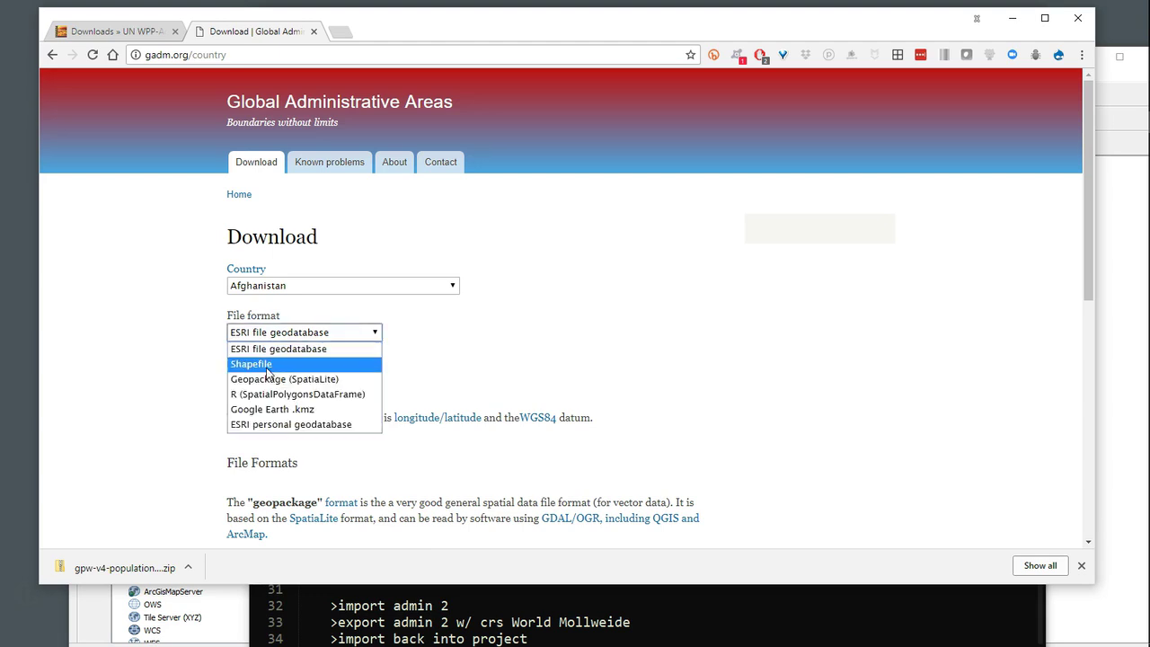
{"action": "left_click", "coordinate": [478, 366]}
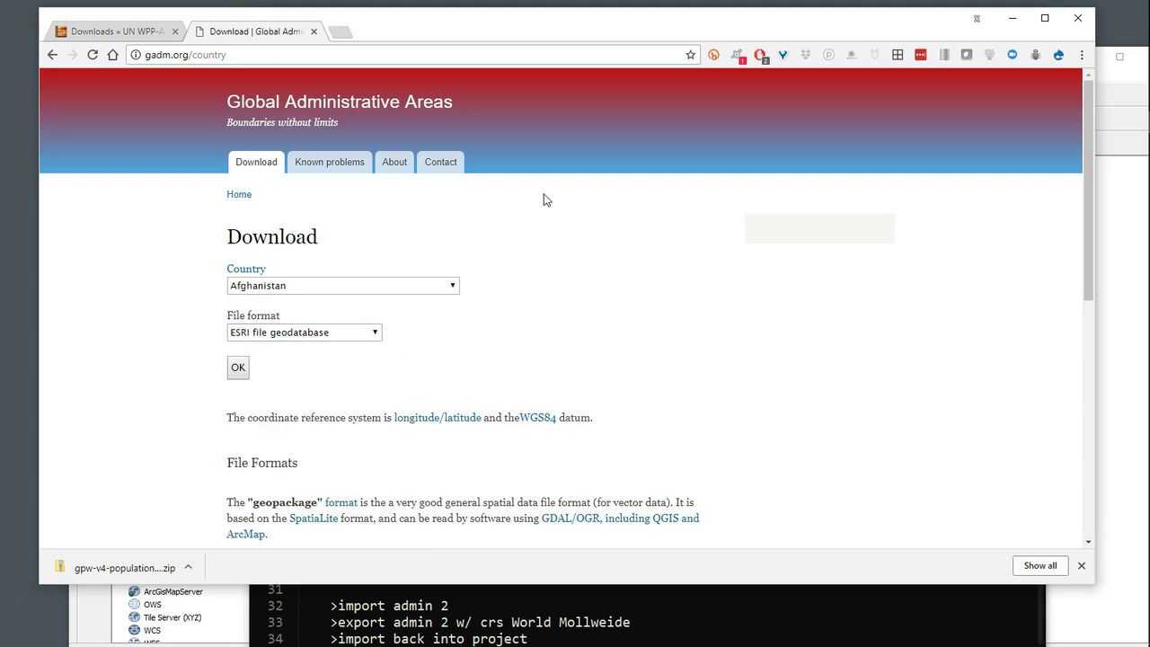
Step: Move the open windows aside, open the gridded-pop folder from the desktop and inspect its exports subfolder
{"action": "left_click_drag", "start_coordinate": [573, 29], "coordinate": [424, 391]}
{"action": "left_click_drag", "start_coordinate": [618, 22], "coordinate": [622, 347]}
{"action": "left_click_drag", "start_coordinate": [577, 68], "coordinate": [664, 313]}
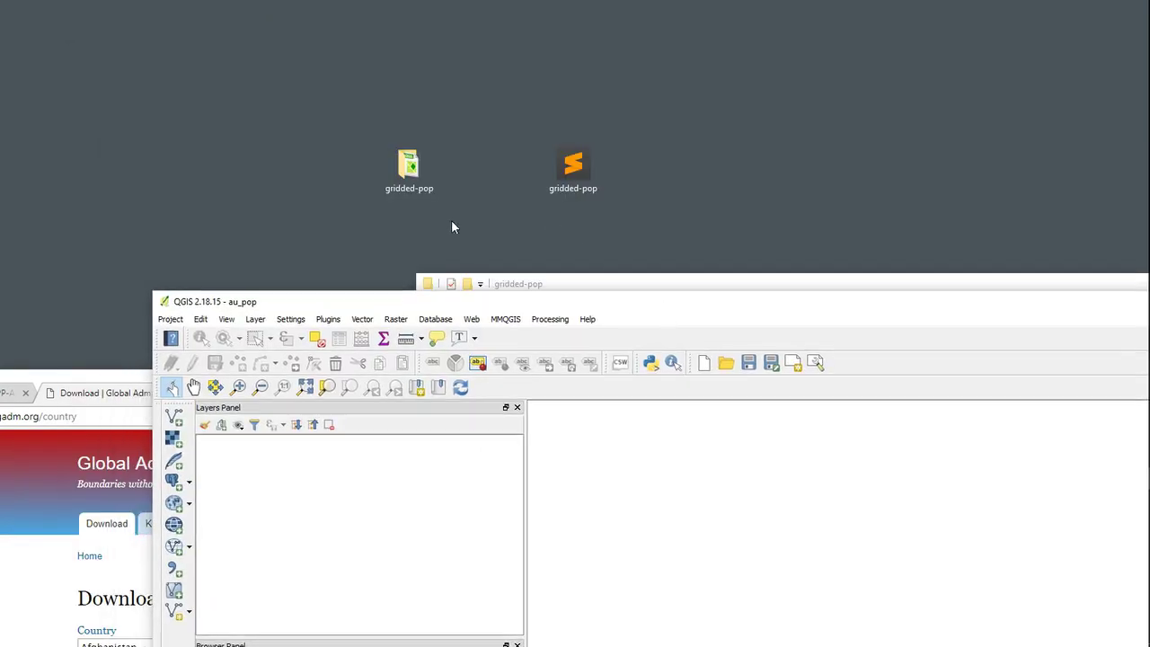
{"action": "double_click", "coordinate": [403, 173]}
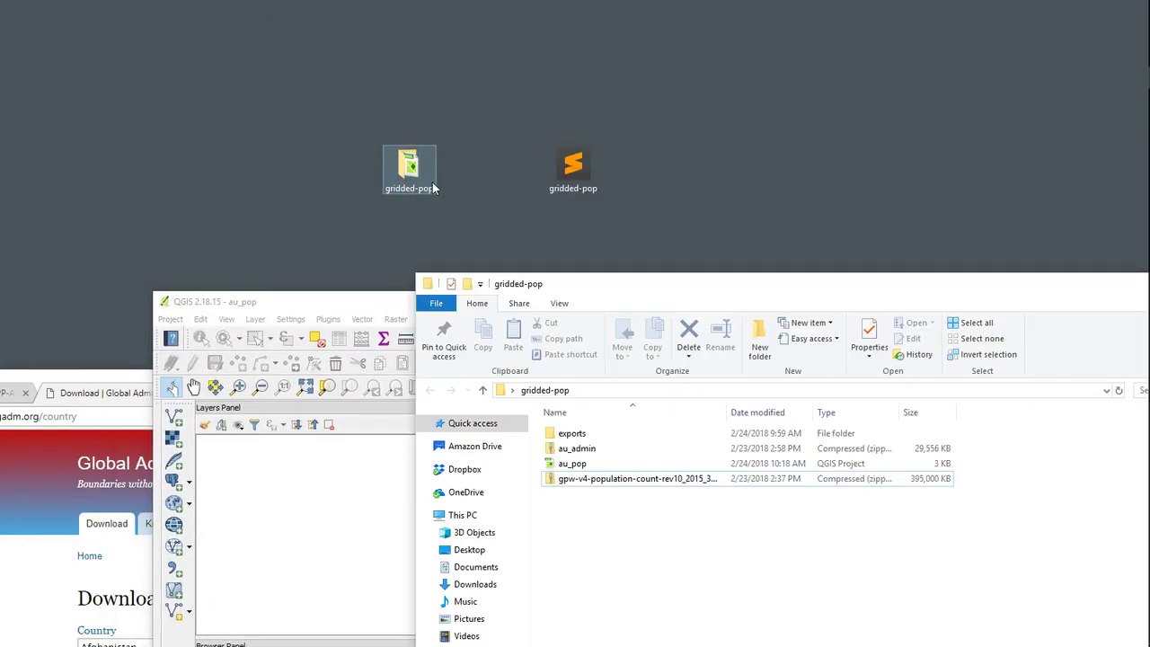
{"action": "left_click_drag", "start_coordinate": [579, 285], "coordinate": [360, 98]}
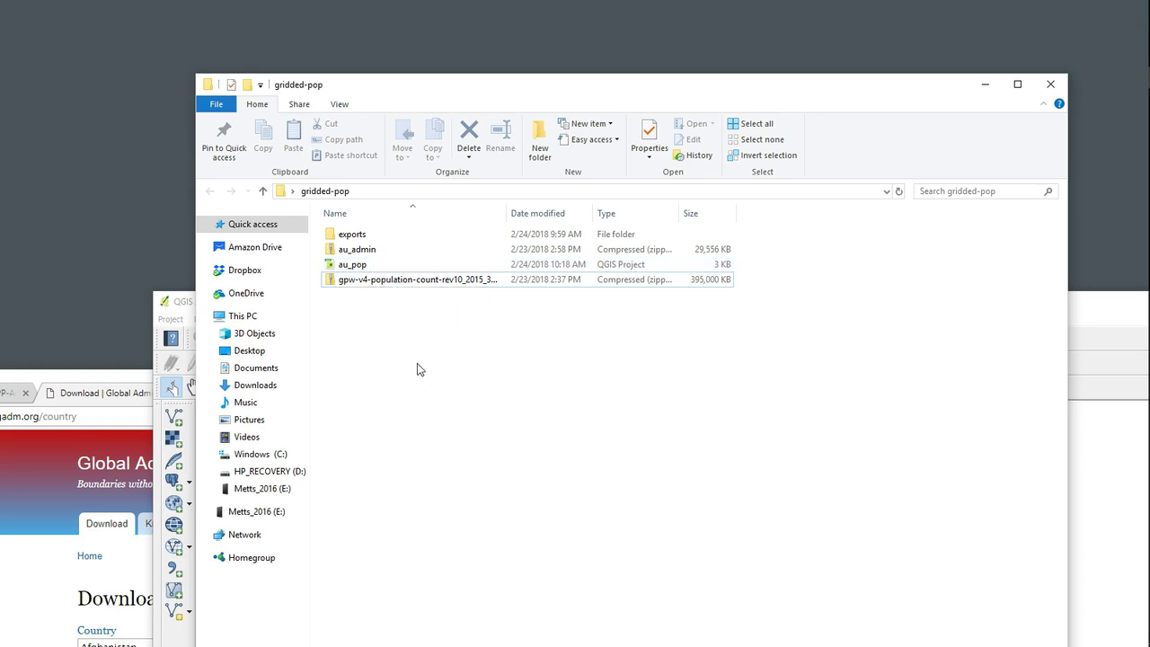
{"action": "double_click", "coordinate": [350, 234]}
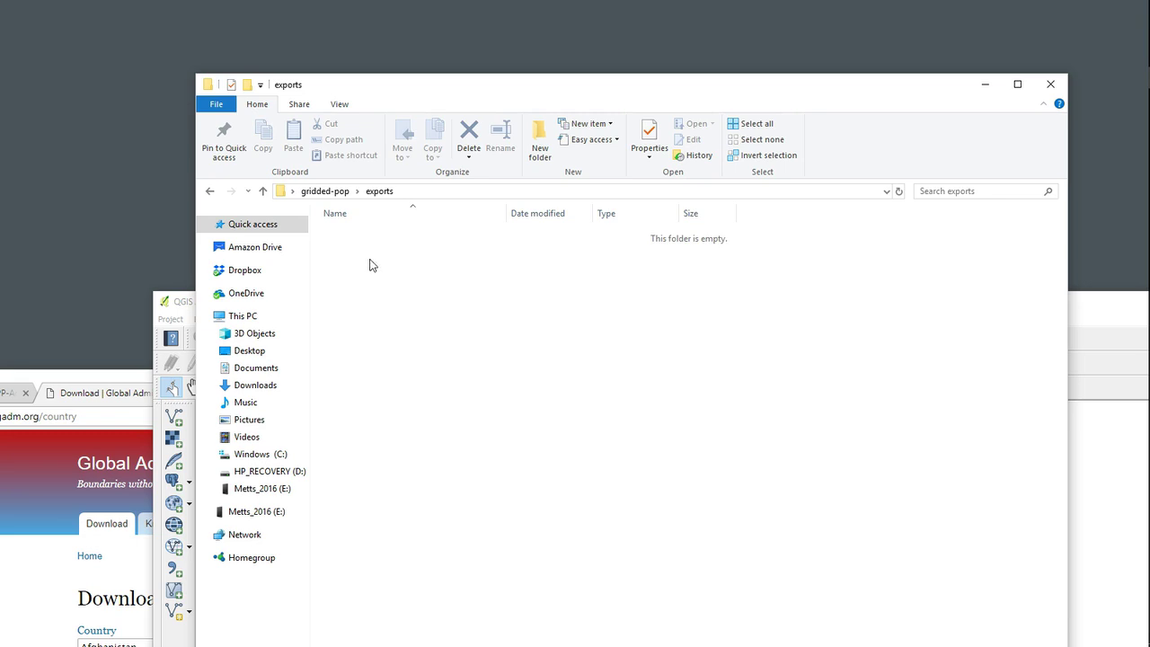
{"action": "left_click", "coordinate": [210, 192]}
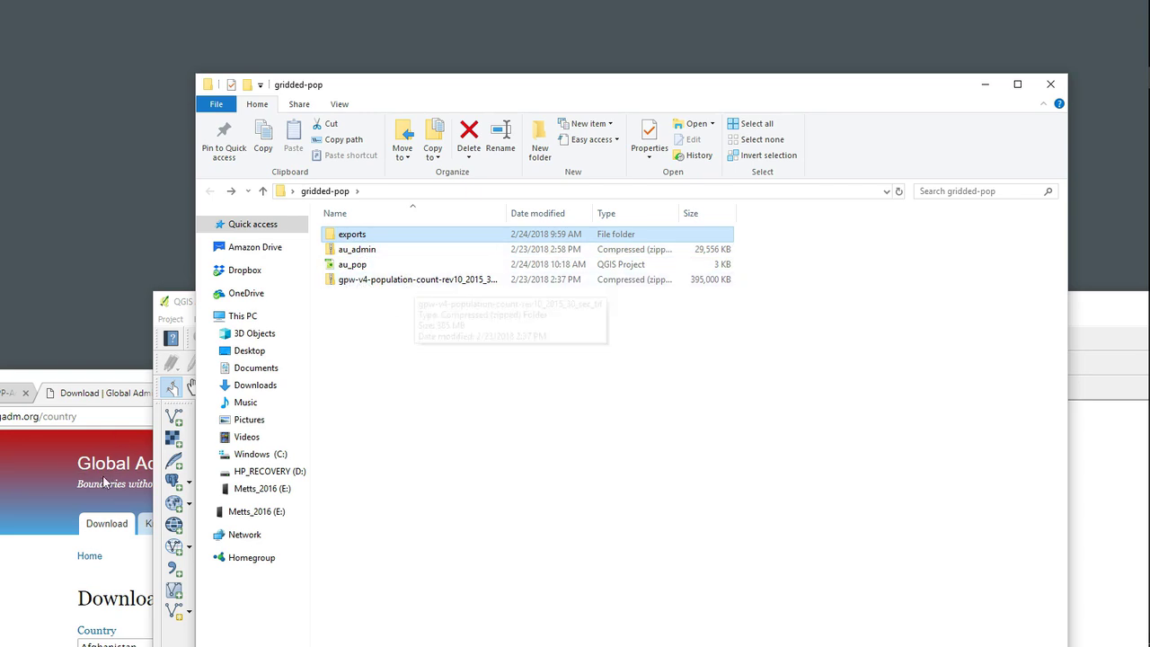
Step: Return to the browser and open the Set Overview of SEDAC's UN WPP-Adjusted Population Count data set
{"action": "left_click", "coordinate": [58, 449]}
{"action": "left_click_drag", "start_coordinate": [433, 388], "coordinate": [497, 46]}
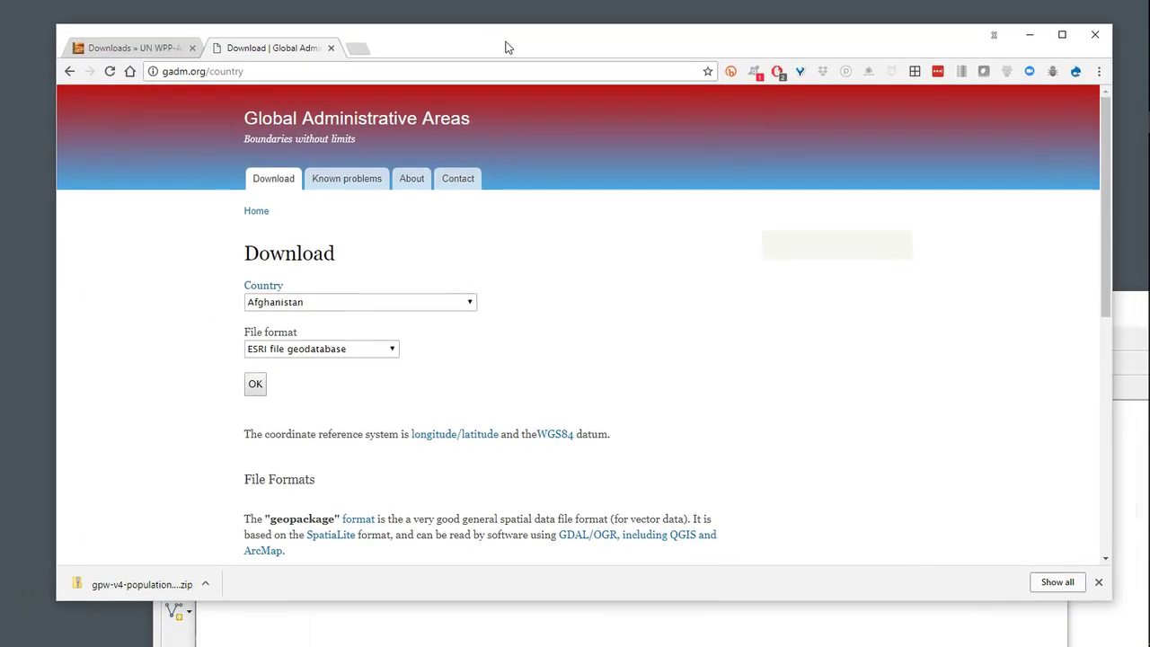
{"action": "left_click", "coordinate": [125, 50]}
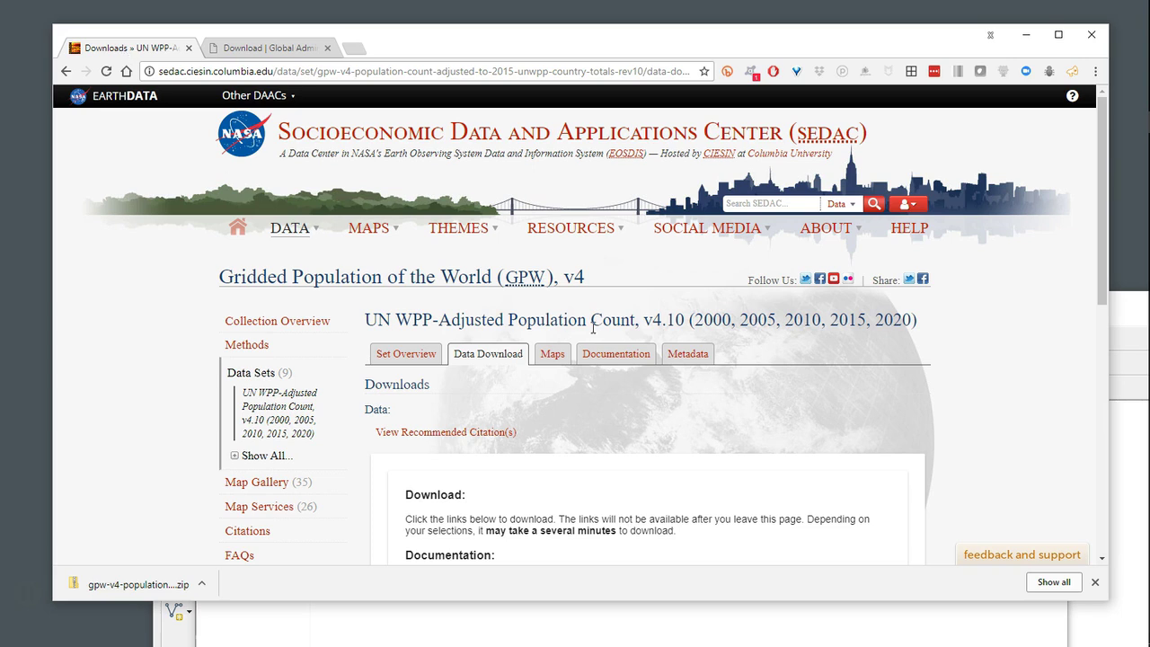
{"action": "scroll", "coordinate": [599, 327], "scroll_direction": "down", "scroll_amount": 1}
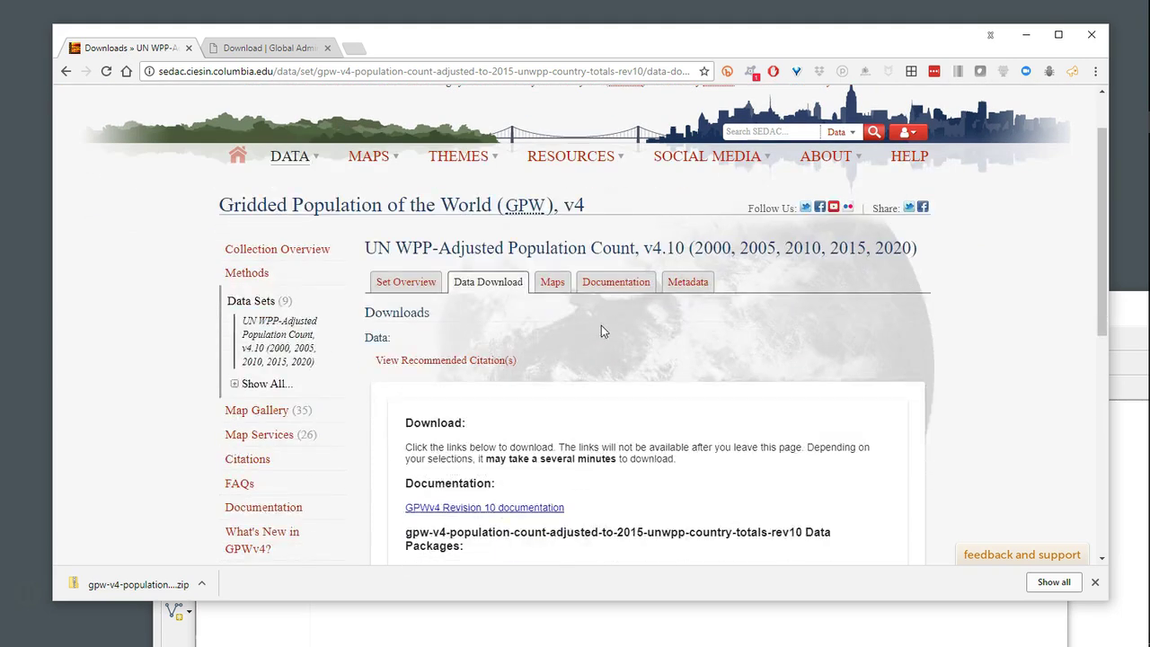
{"action": "left_click", "coordinate": [404, 283]}
{"action": "scroll", "coordinate": [687, 359], "scroll_direction": "down", "scroll_amount": 2}
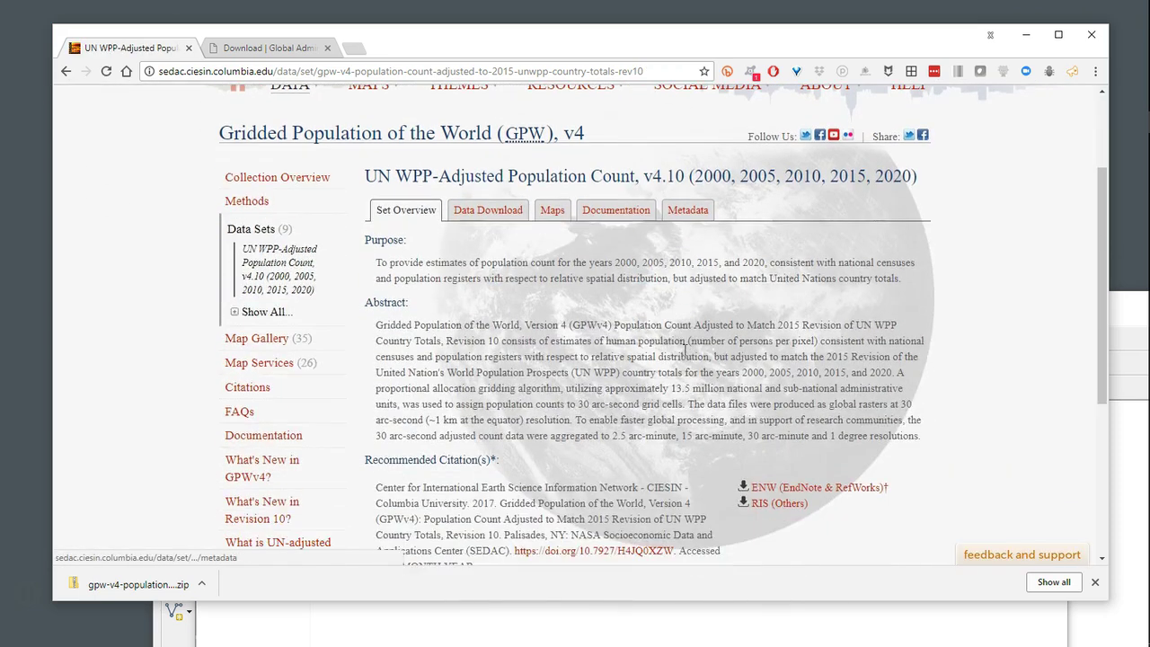
Step: Read the data set's abstract, highlighting "Gridded Population of the World", the year 2015 and the "~1 km at the equator" resolution
{"action": "left_click_drag", "start_coordinate": [617, 54], "coordinate": [556, 52]}
{"action": "scroll", "coordinate": [503, 234], "scroll_direction": "up", "scroll_amount": 2}
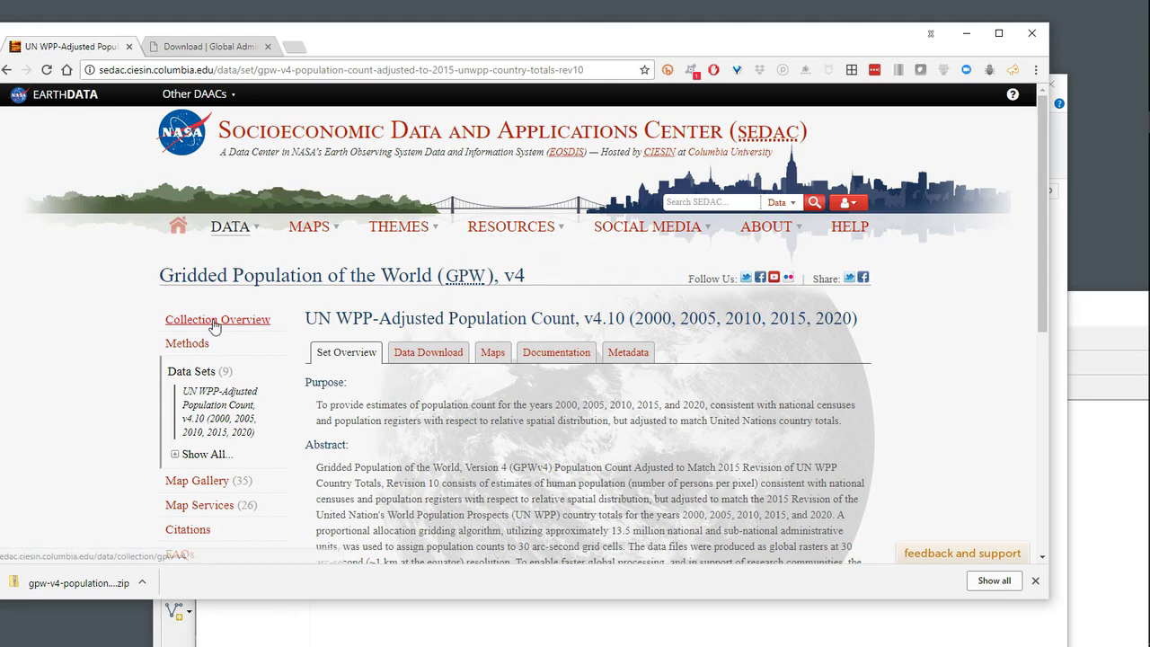
{"action": "scroll", "coordinate": [449, 365], "scroll_direction": "down", "scroll_amount": 4}
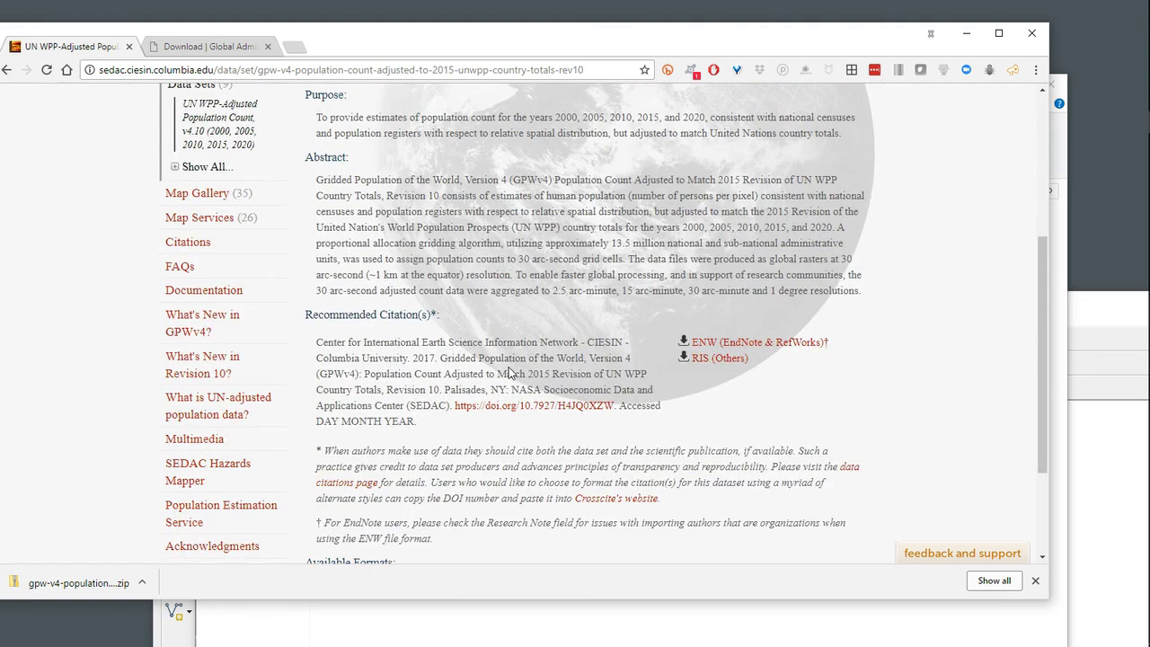
{"action": "left_click_drag", "start_coordinate": [317, 179], "coordinate": [461, 179]}
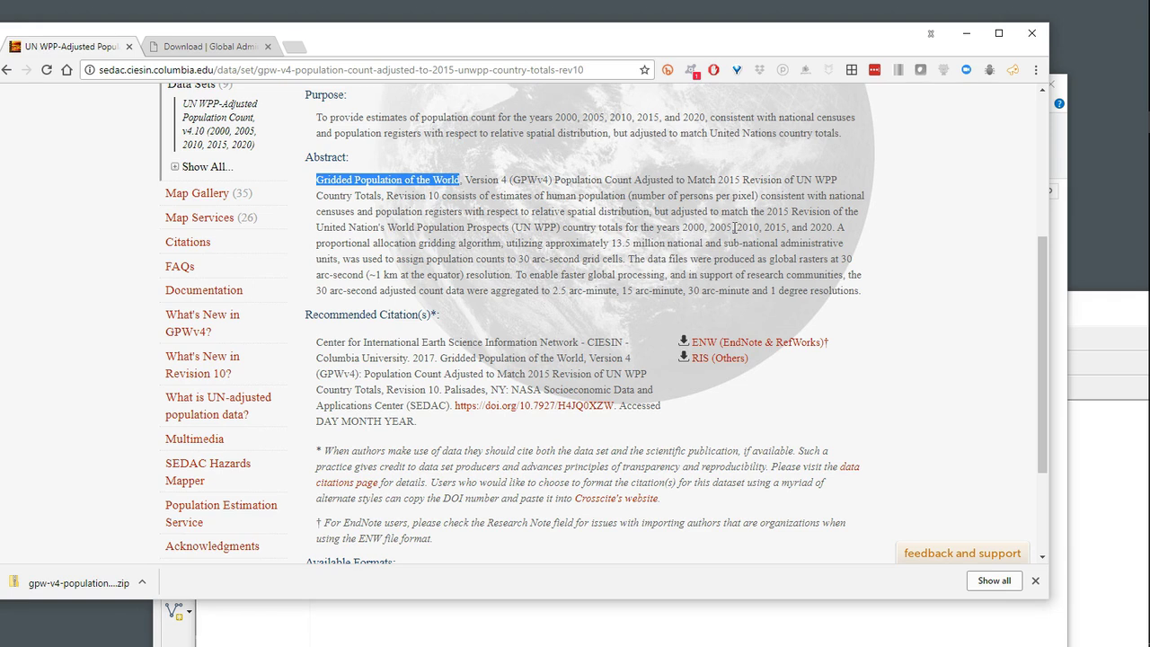
{"action": "left_click_drag", "start_coordinate": [764, 227], "coordinate": [788, 228]}
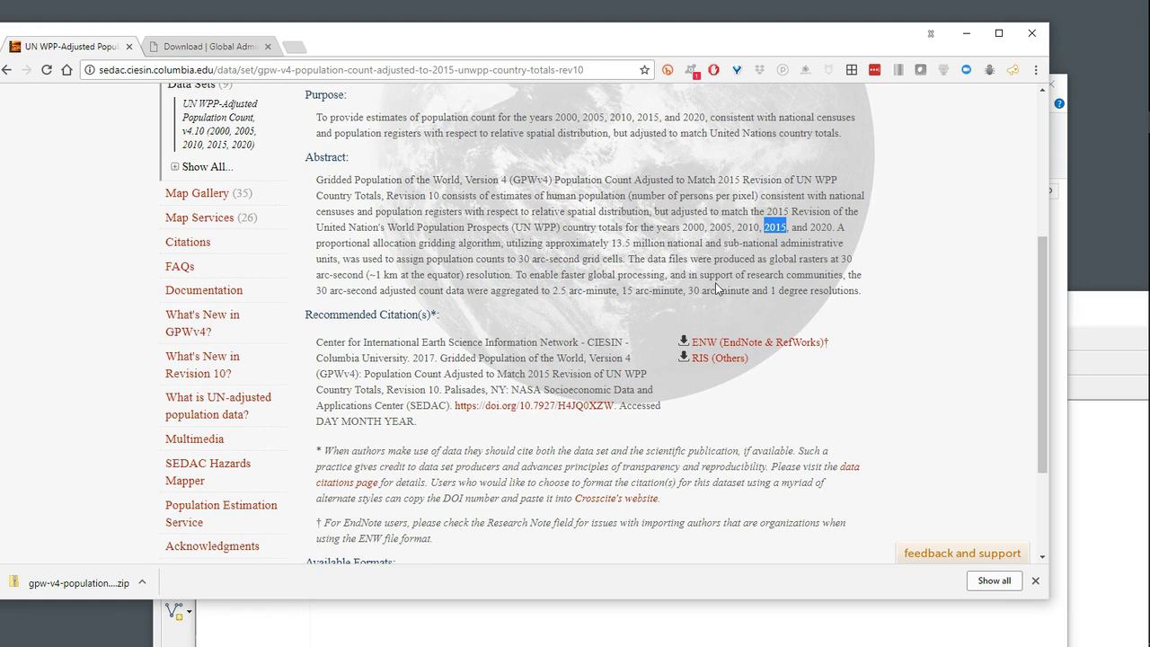
{"action": "left_click", "coordinate": [367, 274]}
{"action": "left_click_drag", "start_coordinate": [367, 274], "coordinate": [464, 274]}
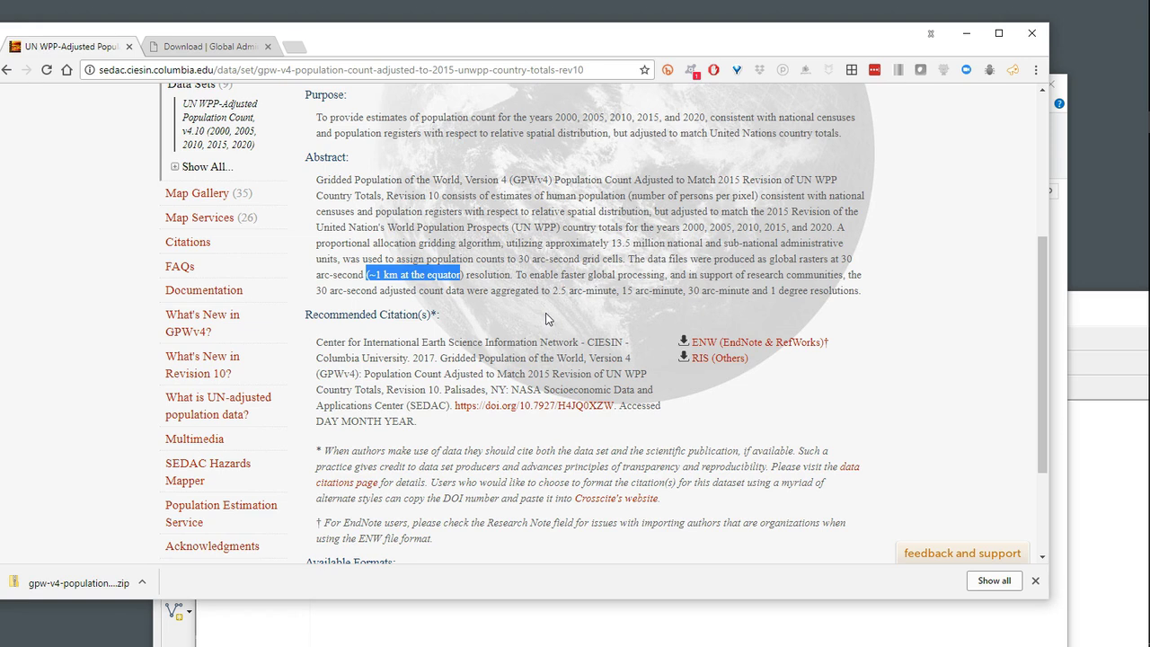
Step: Open the data set's Data Download page and dismiss the login notice to reach the download options
{"action": "scroll", "coordinate": [557, 319], "scroll_direction": "up", "scroll_amount": 3}
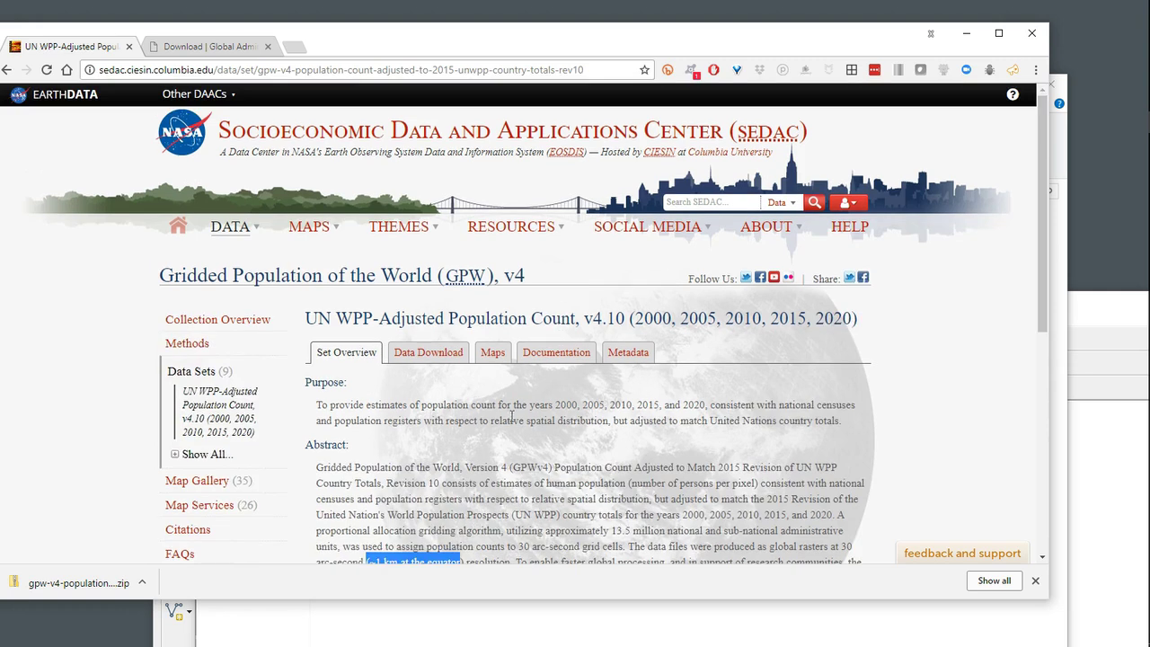
{"action": "left_click", "coordinate": [429, 358]}
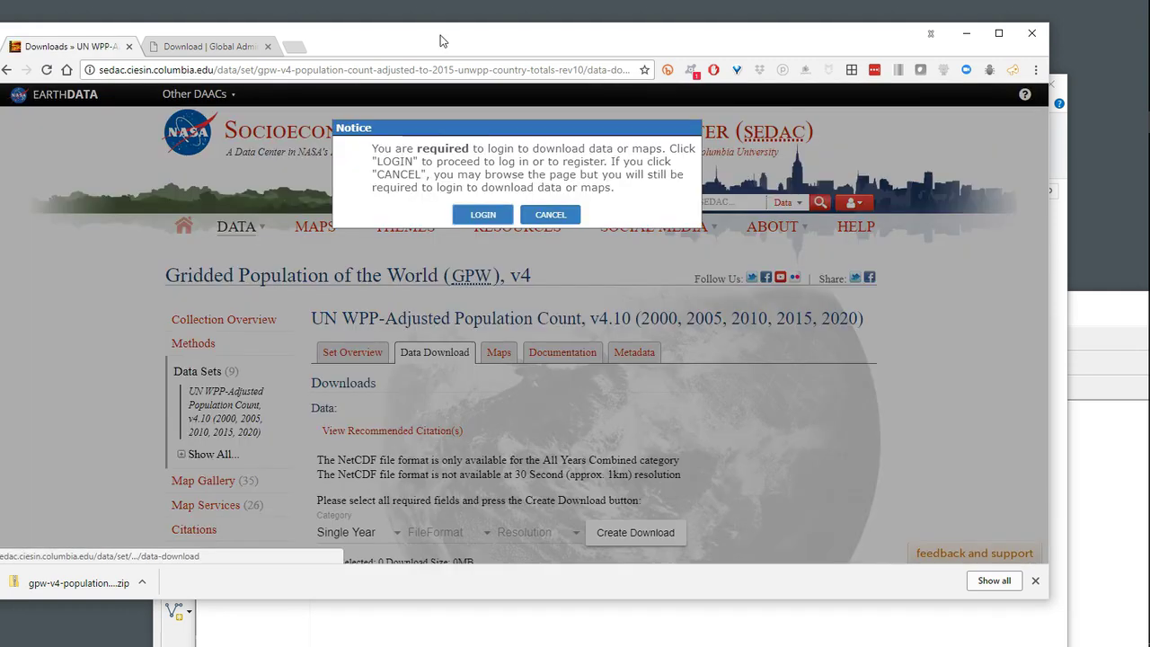
{"action": "left_click_drag", "start_coordinate": [441, 41], "coordinate": [442, 33]}
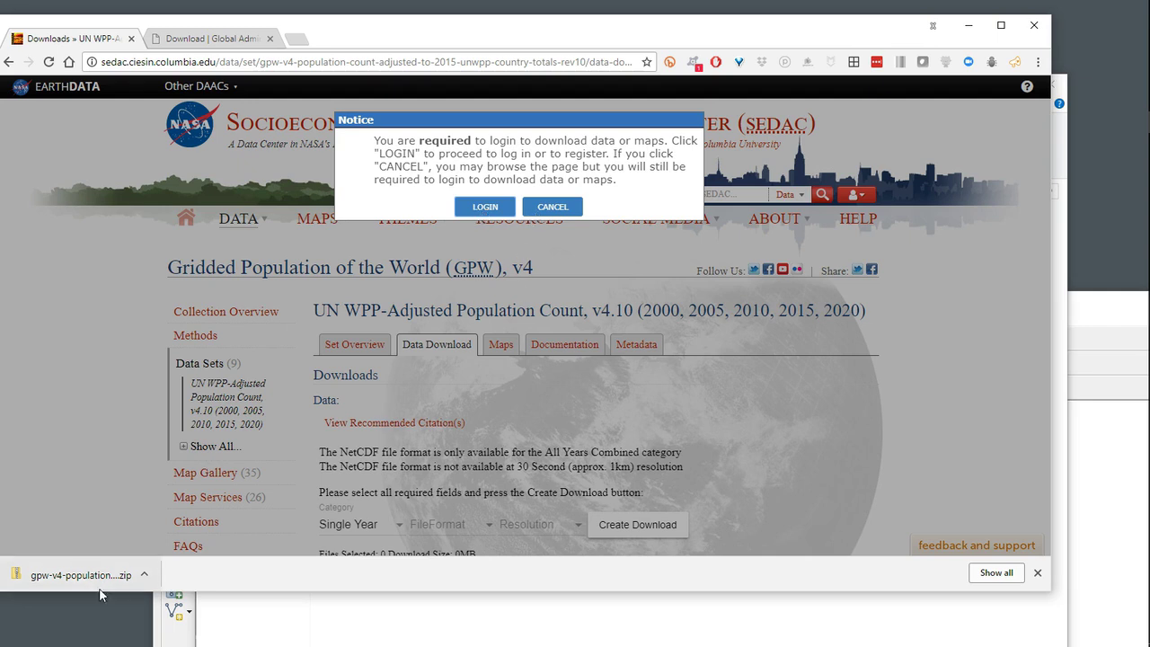
{"action": "left_click", "coordinate": [786, 393]}
{"action": "scroll", "coordinate": [787, 393], "scroll_direction": "down", "scroll_amount": 2}
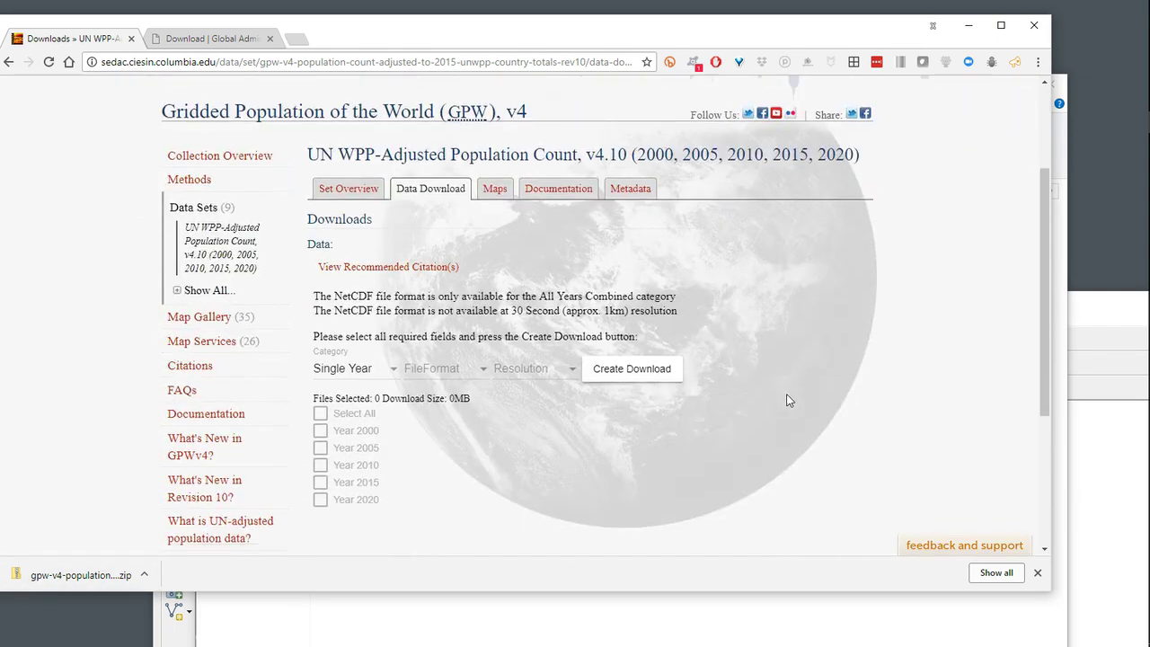
{"action": "scroll", "coordinate": [787, 399], "scroll_direction": "down", "scroll_amount": 2}
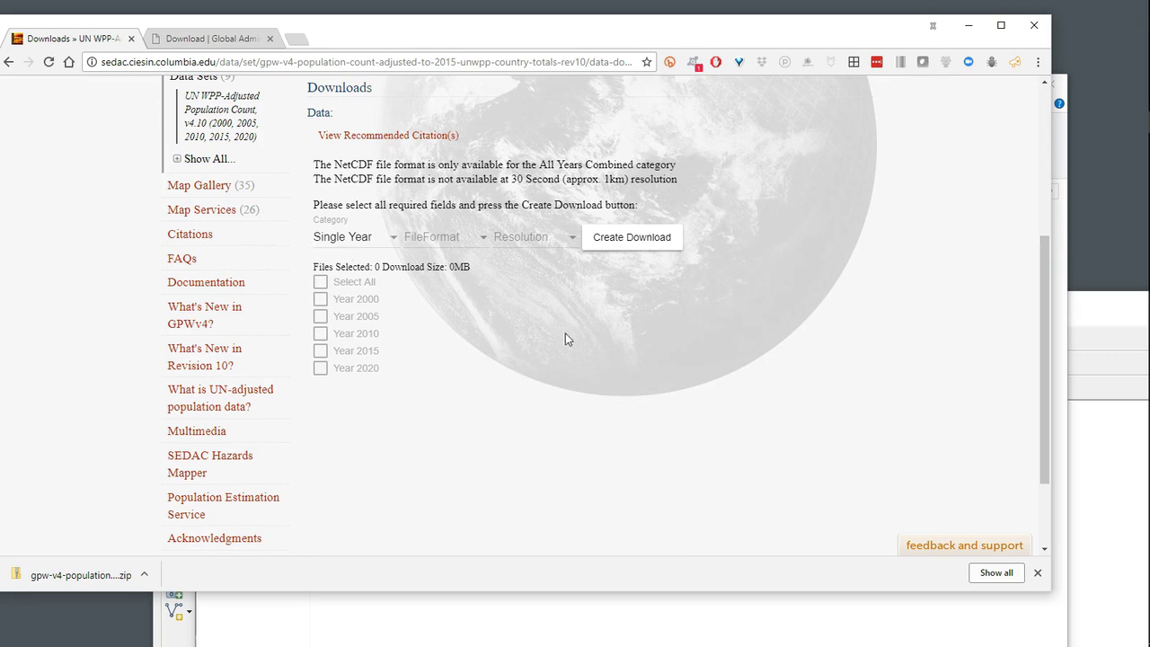
{"action": "scroll", "coordinate": [565, 338], "scroll_direction": "up", "scroll_amount": 1}
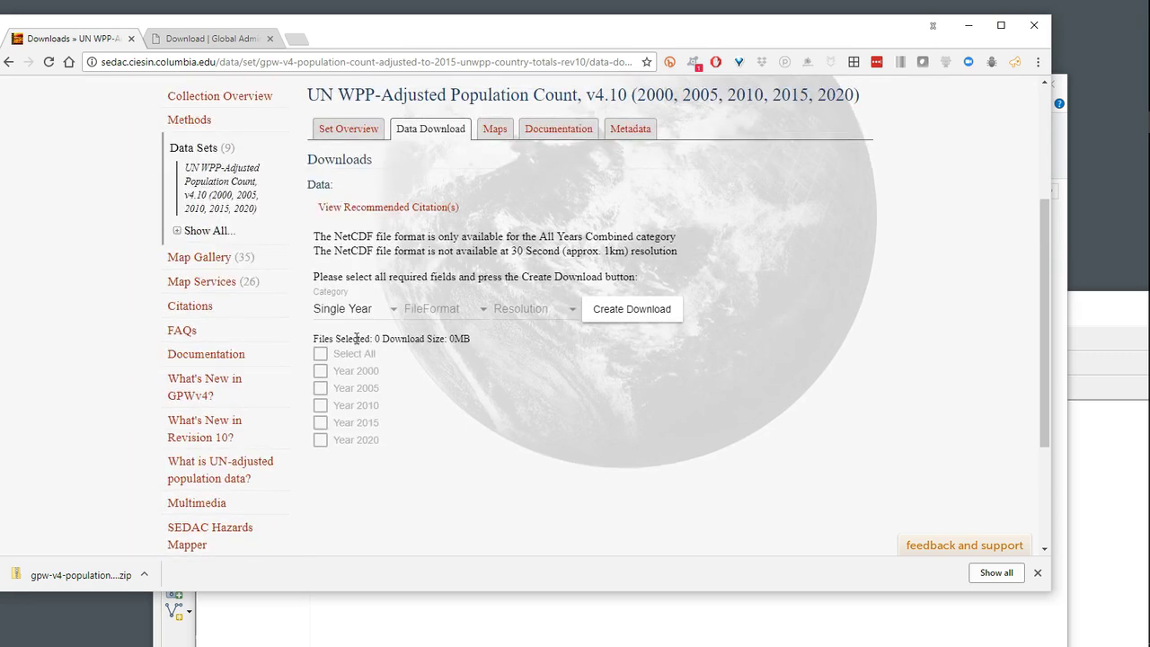
Step: Create a download for Single Year data in GeoTiff format at 30 Second (approx. 1km) resolution, with only Year 2015 selected
{"action": "left_click", "coordinate": [370, 314]}
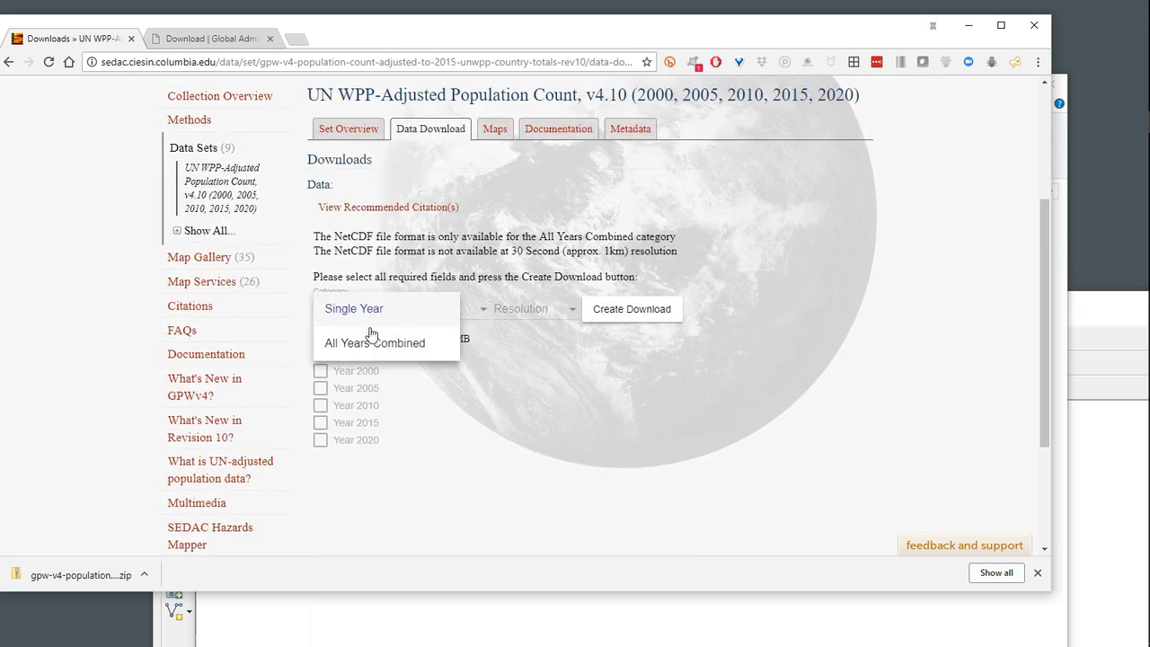
{"action": "left_click", "coordinate": [376, 314]}
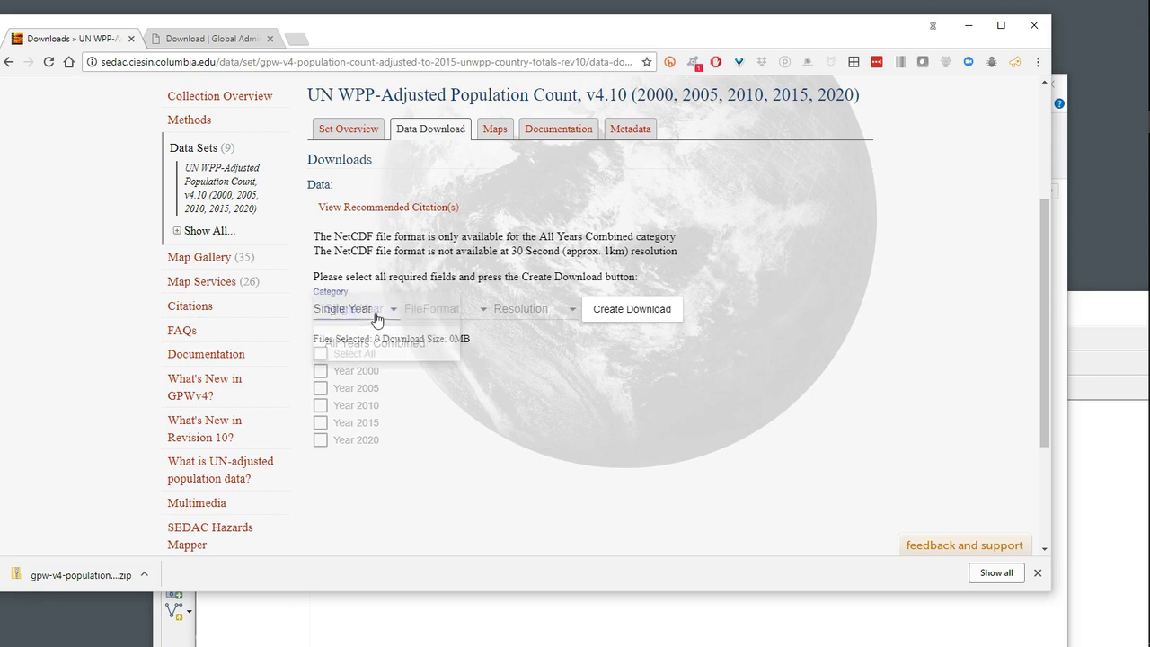
{"action": "left_click", "coordinate": [437, 309]}
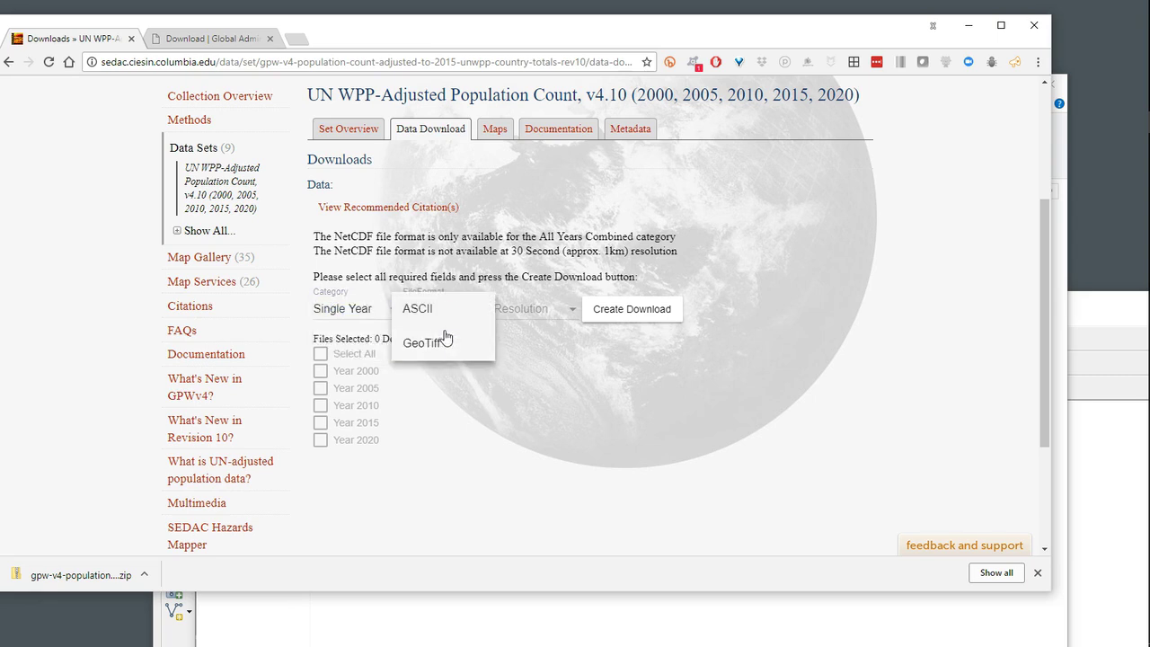
{"action": "left_click", "coordinate": [439, 342]}
{"action": "left_click", "coordinate": [536, 310]}
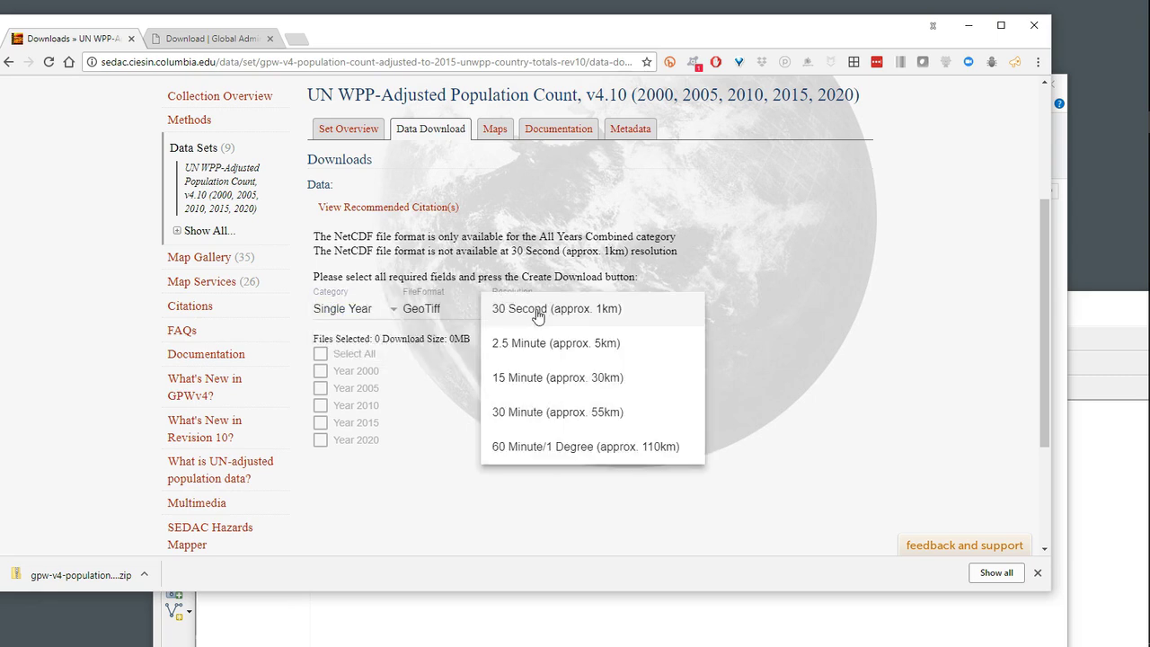
{"action": "left_click", "coordinate": [539, 313]}
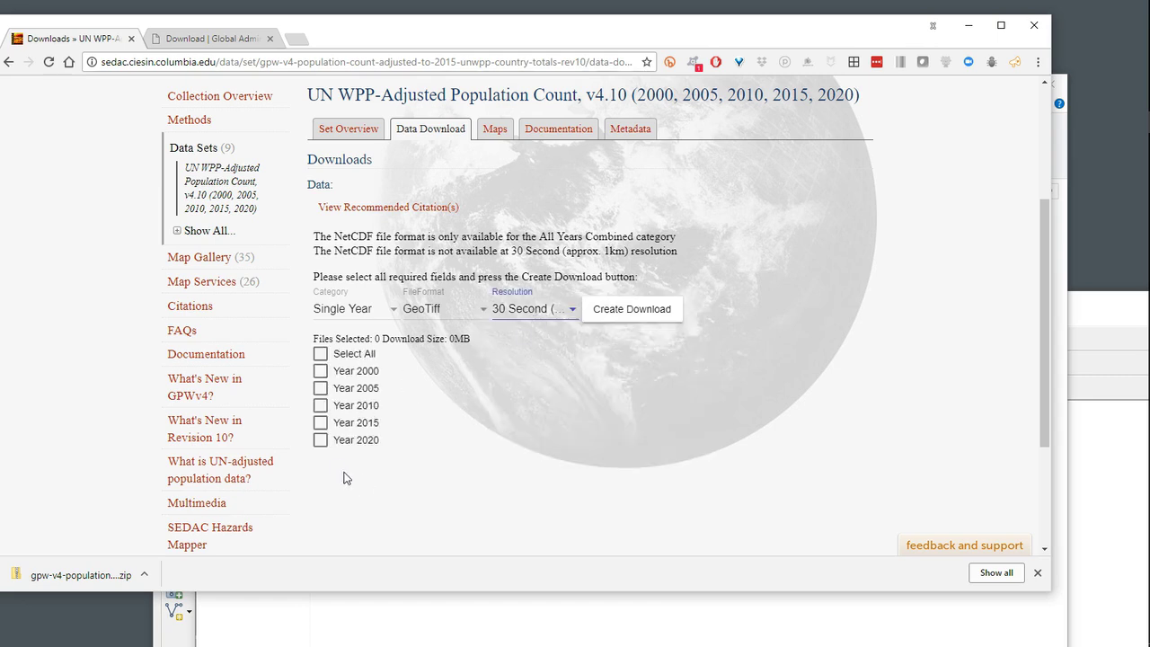
{"action": "left_click", "coordinate": [320, 422]}
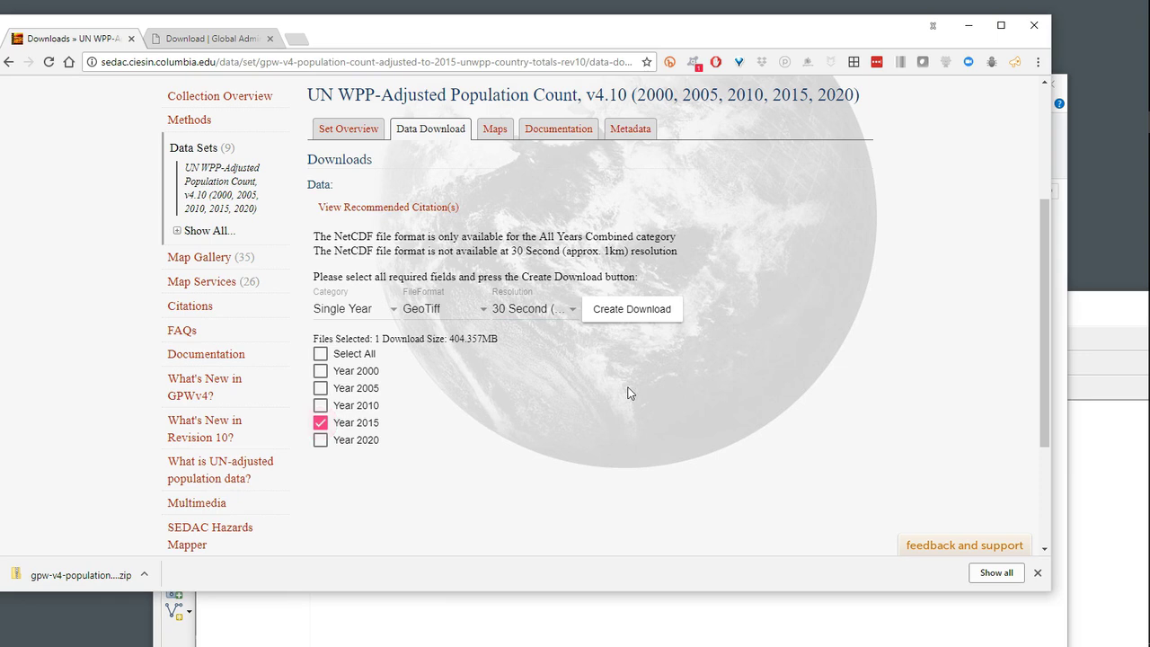
{"action": "left_click", "coordinate": [644, 314]}
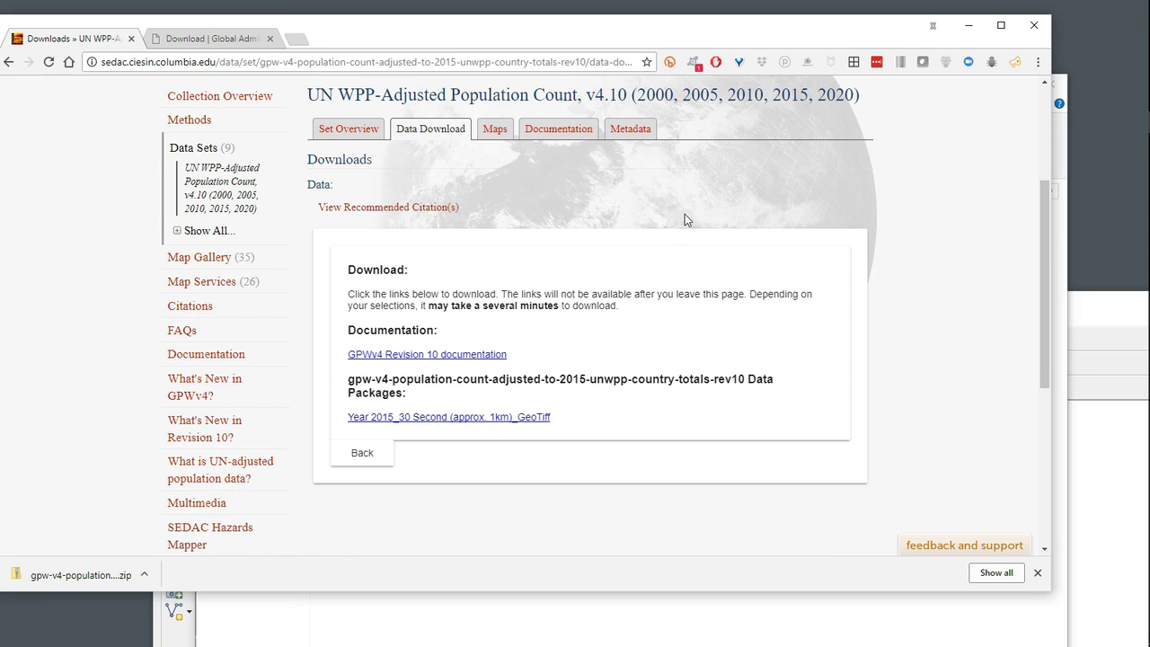
Step: Close the browser and extract the au_admin archive within the gridded-pop folder
{"action": "left_click", "coordinate": [229, 39]}
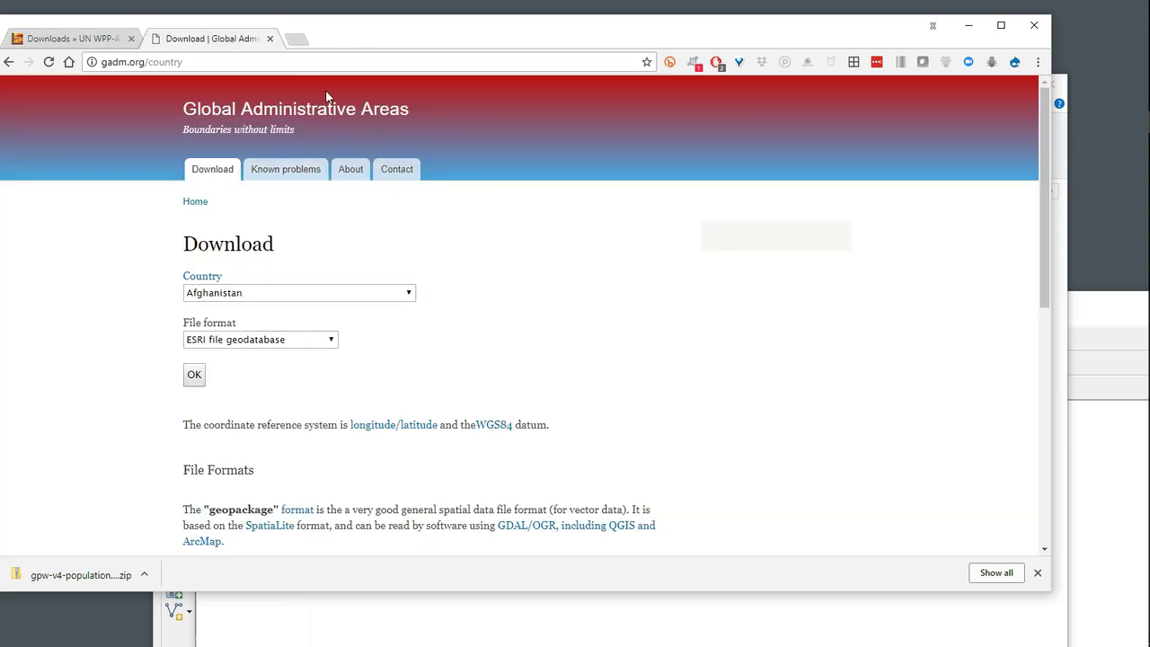
{"action": "left_click", "coordinate": [1035, 29]}
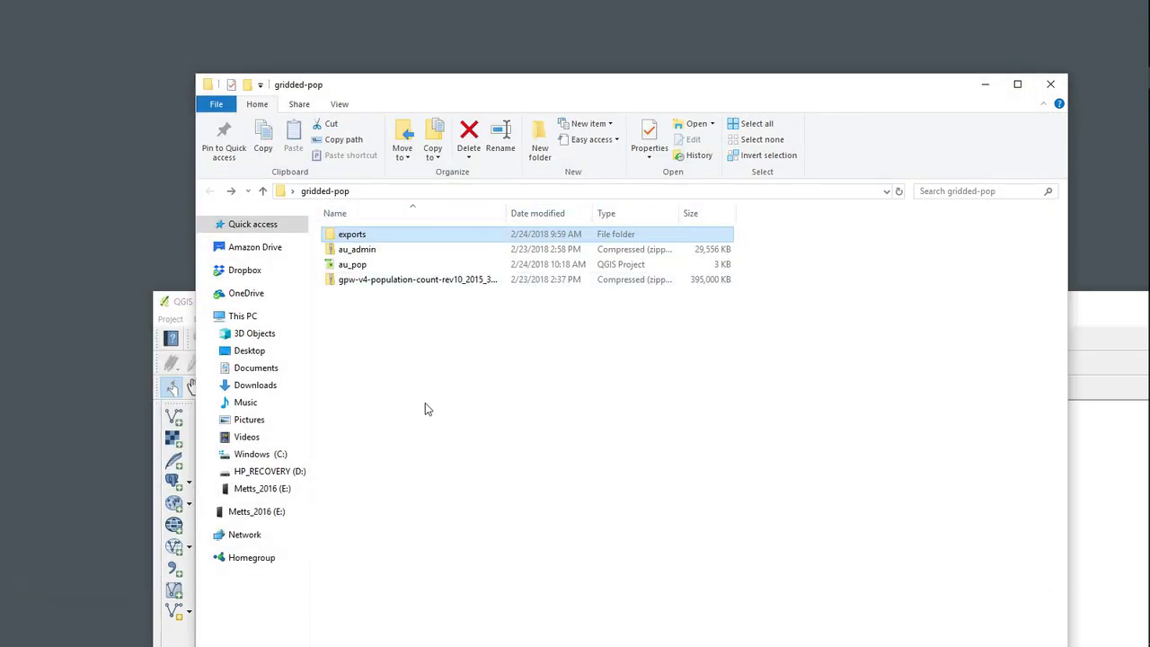
{"action": "left_click", "coordinate": [356, 250]}
{"action": "right_click", "coordinate": [356, 250]}
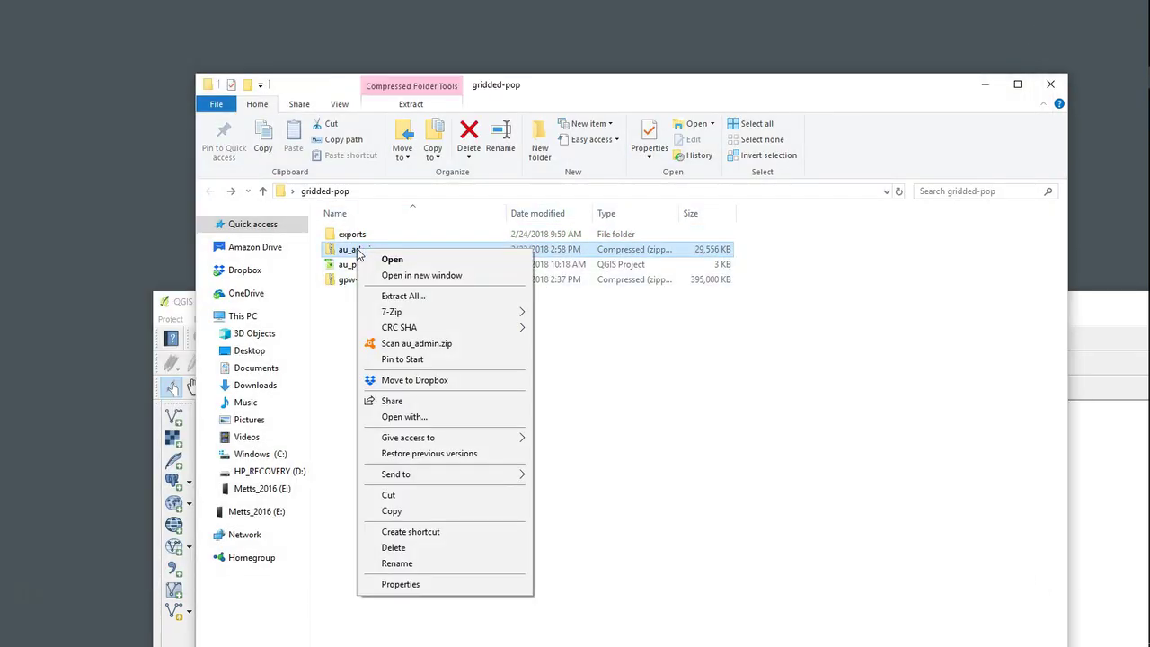
{"action": "left_click", "coordinate": [446, 297]}
{"action": "left_click", "coordinate": [701, 467]}
Step: Extract the gpw-v4-population-count-rev10_2015_30_sec_tif archive into its own folder inside gridded-pop
{"action": "left_click", "coordinate": [382, 300]}
{"action": "right_click", "coordinate": [384, 297]}
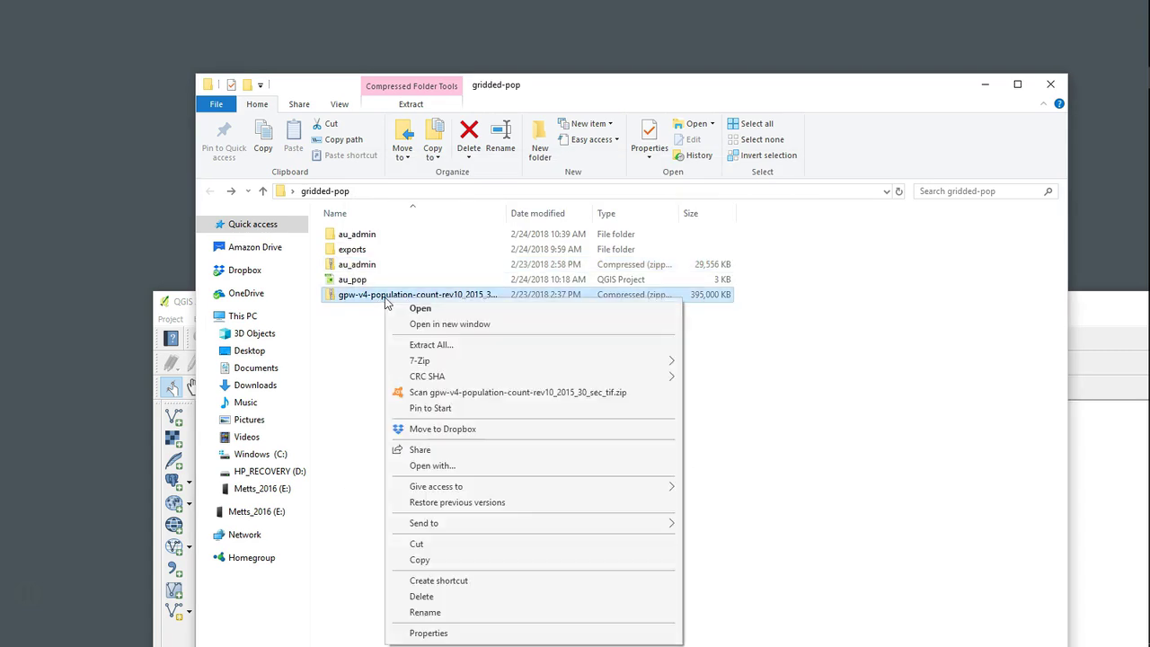
{"action": "left_click", "coordinate": [430, 345]}
{"action": "left_click", "coordinate": [704, 472]}
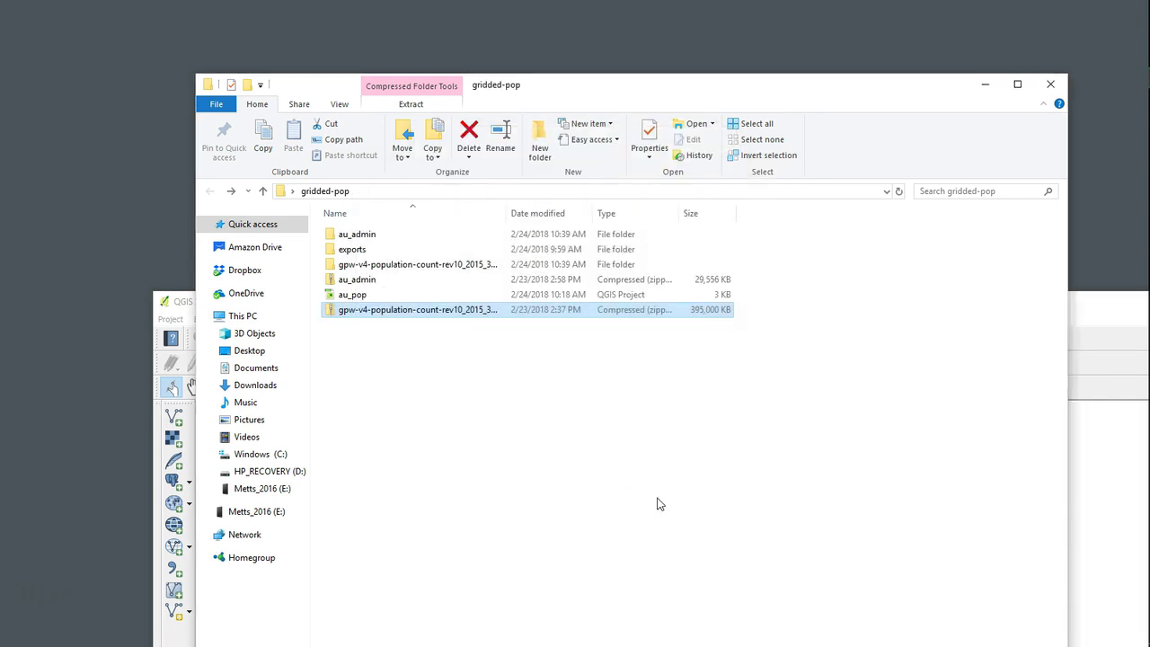
Step: Delete the population count and au_admin zip archives, keeping only their extracted folders
{"action": "right_click", "coordinate": [450, 312]}
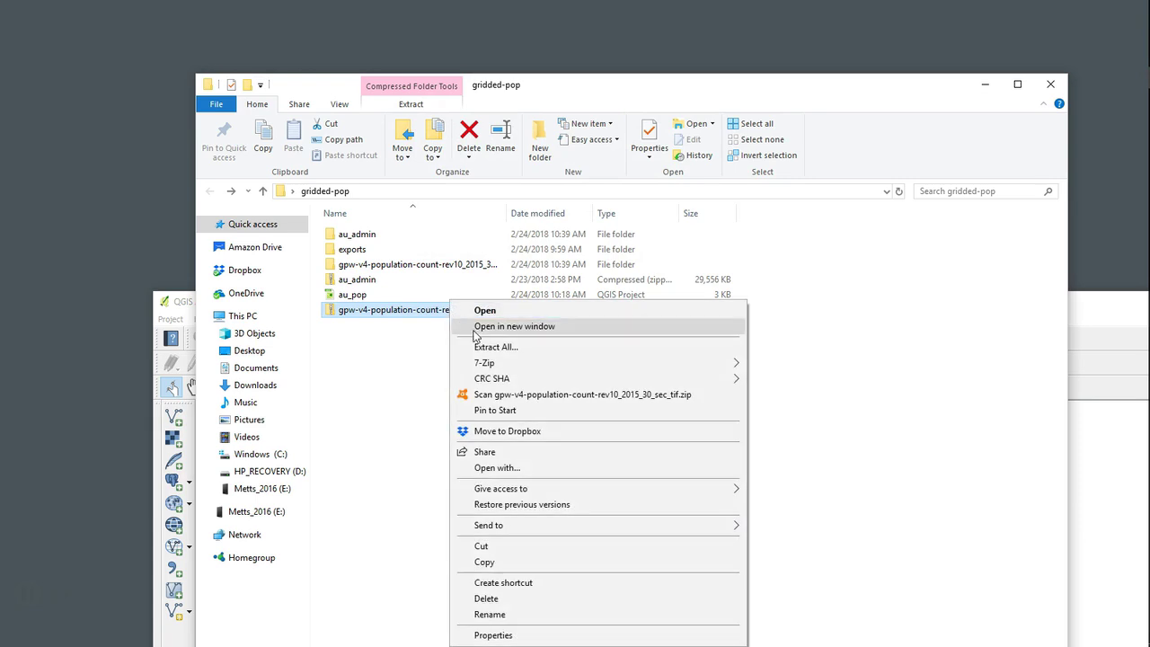
{"action": "left_click", "coordinate": [539, 598]}
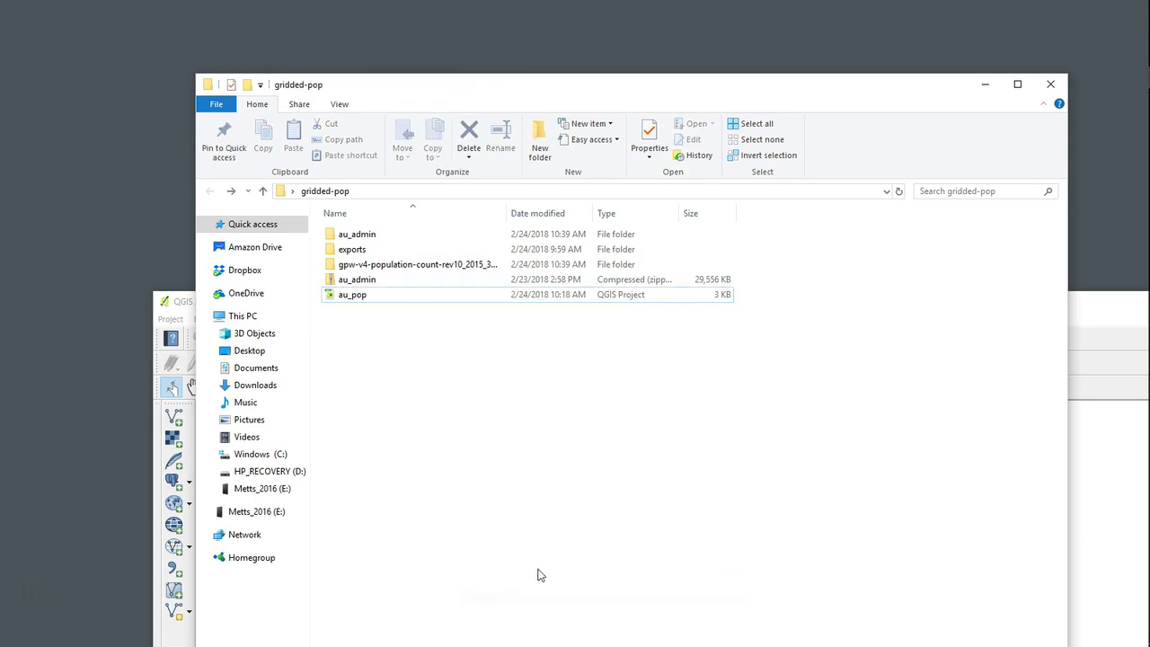
{"action": "right_click", "coordinate": [359, 281]}
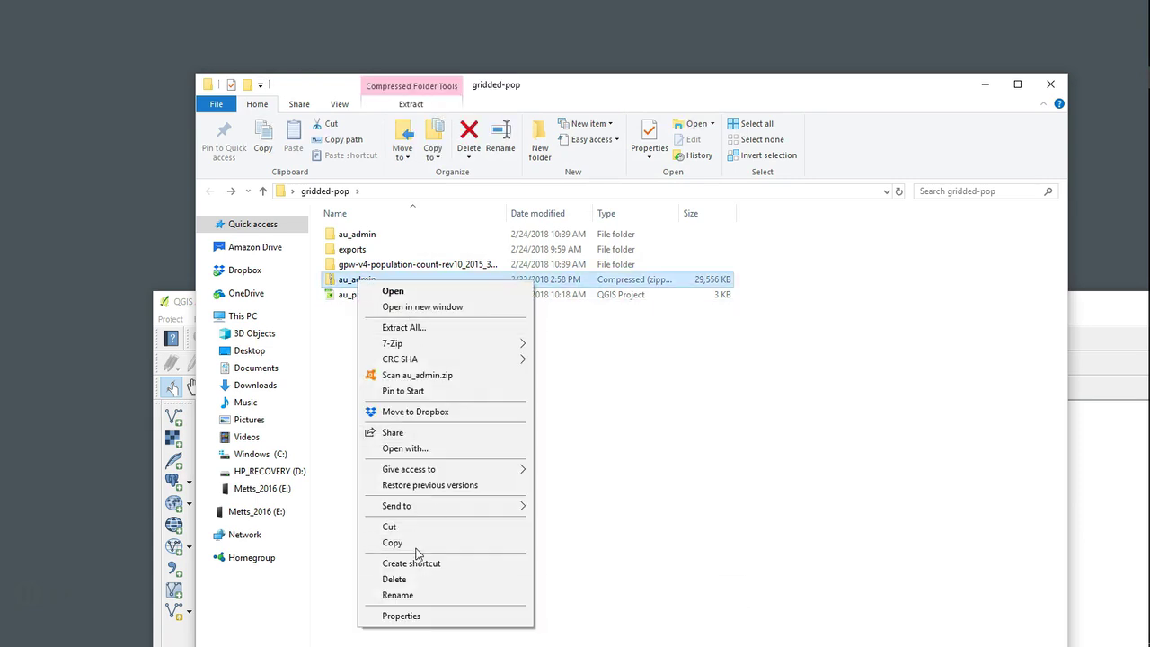
{"action": "left_click", "coordinate": [416, 579]}
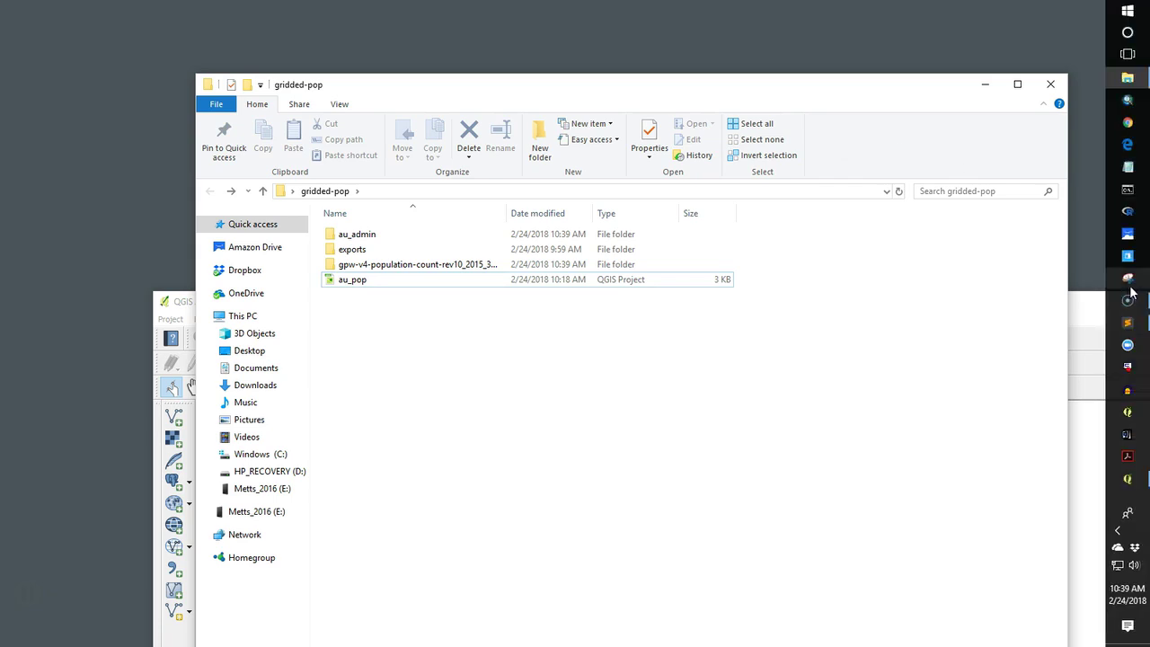
Step: Switch to QGIS and add gpw_v4_population_count_rev10_2015_30_sec.tif from the gridded-pop favourite to the map
{"action": "left_click_drag", "start_coordinate": [1091, 308], "coordinate": [958, 41]}
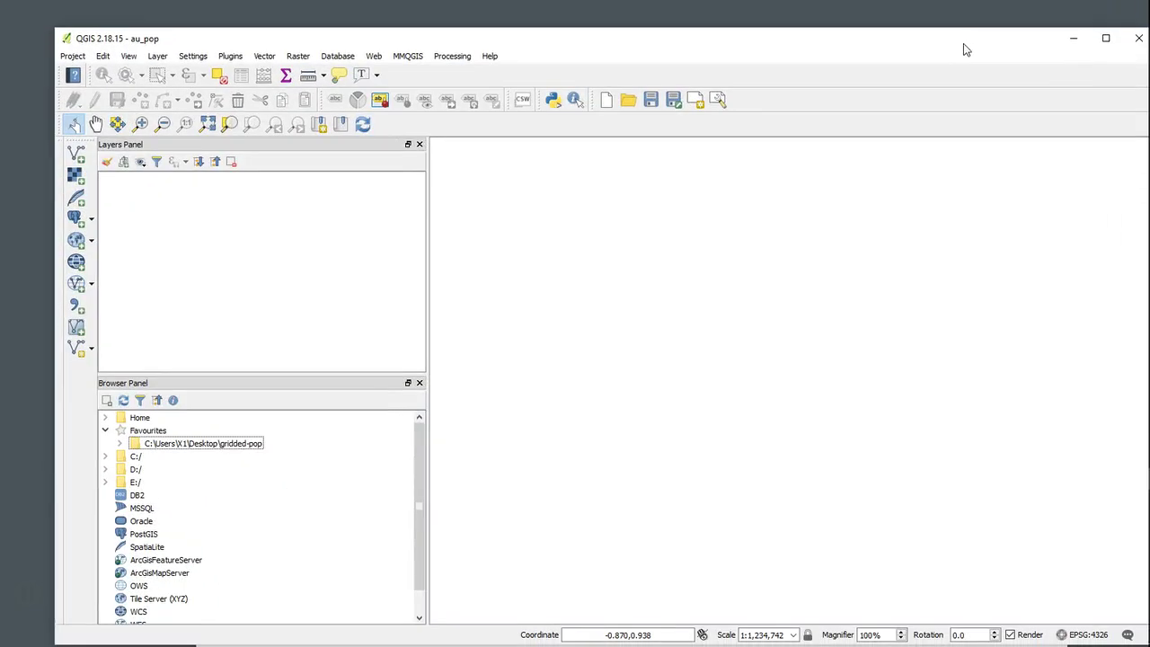
{"action": "left_click", "coordinate": [119, 442]}
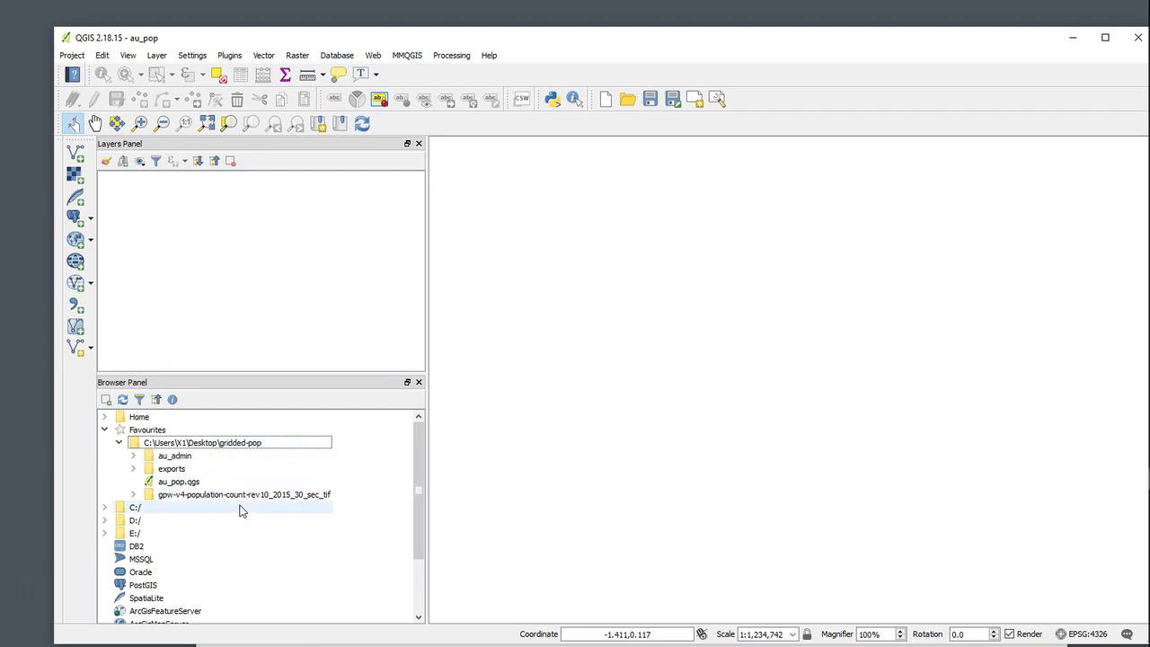
{"action": "left_click", "coordinate": [133, 494]}
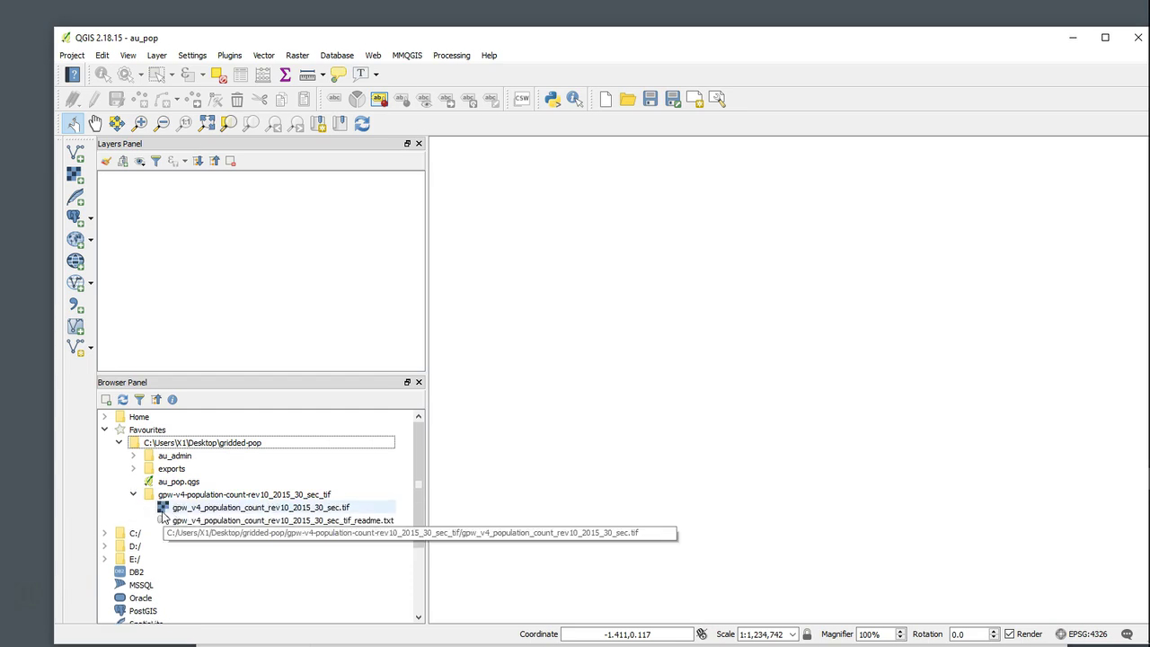
{"action": "left_click_drag", "start_coordinate": [165, 511], "coordinate": [548, 419]}
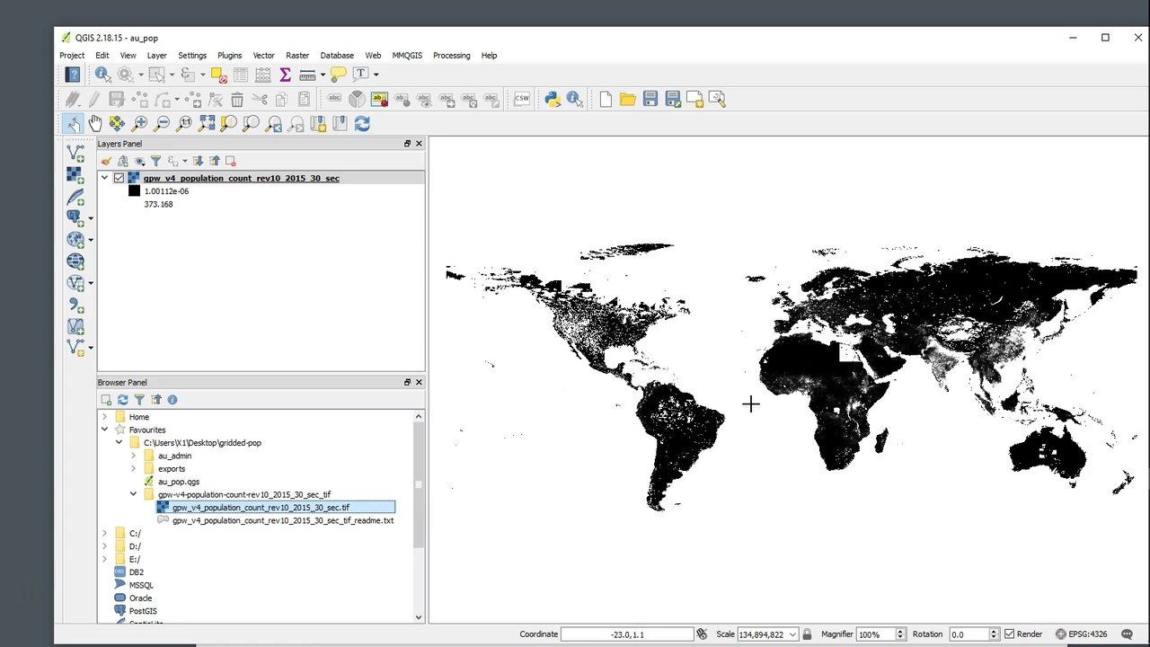
{"action": "scroll", "coordinate": [901, 409], "scroll_direction": "down", "scroll_amount": 1}
{"action": "scroll", "coordinate": [901, 411], "scroll_direction": "up", "scroll_amount": 2}
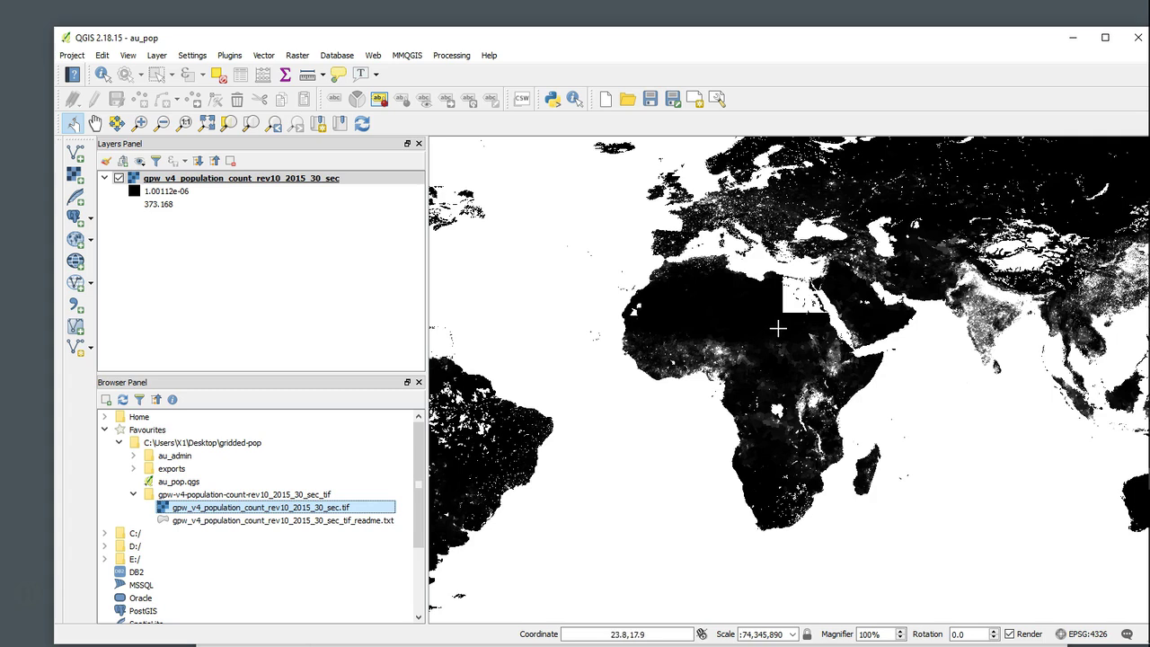
{"action": "scroll", "coordinate": [777, 329], "scroll_direction": "up", "scroll_amount": 1}
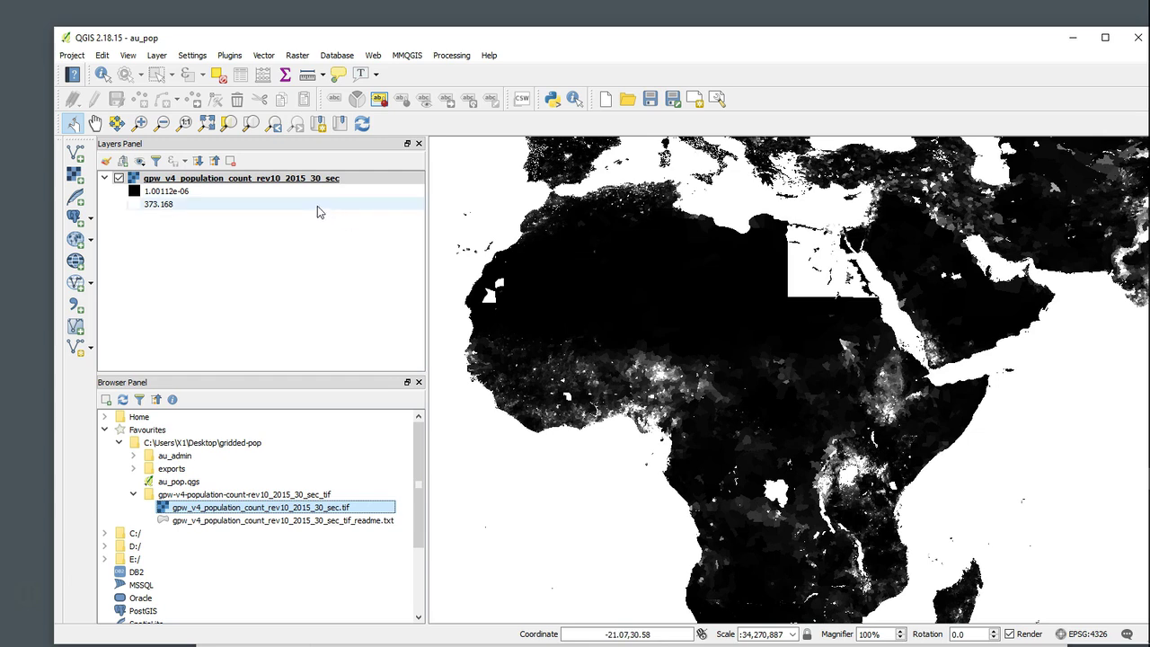
Step: Load the population layer's Min / max values at Actual (slower) accuracy in its style properties and check the maximum
{"action": "left_click", "coordinate": [290, 183]}
{"action": "right_click", "coordinate": [290, 182]}
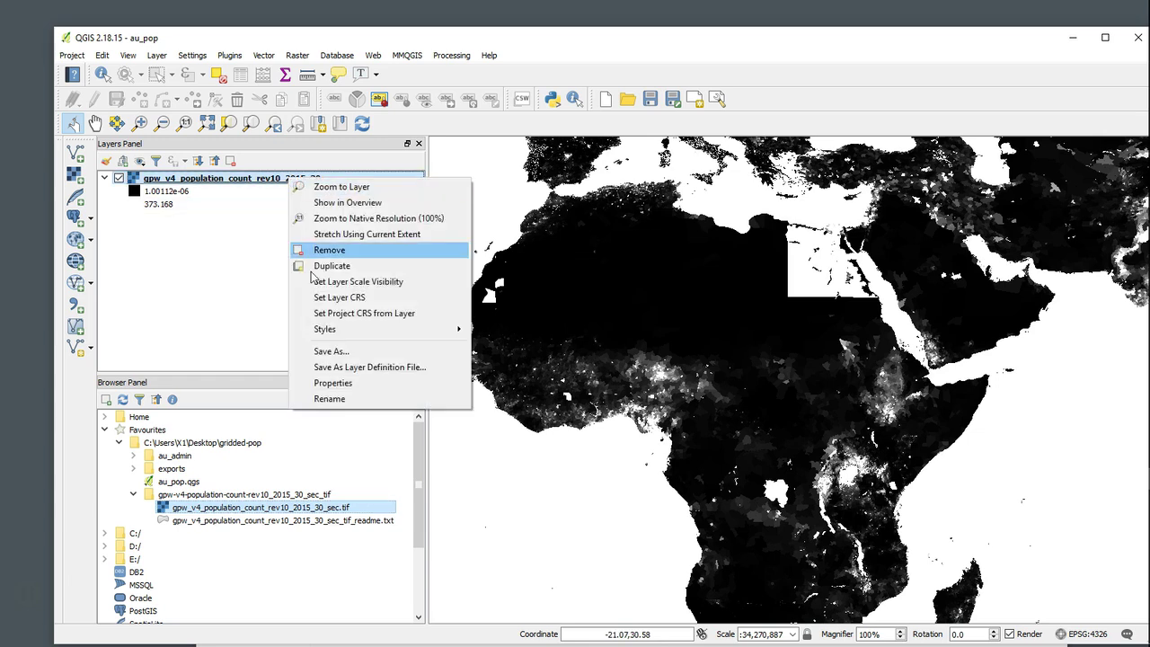
{"action": "left_click", "coordinate": [346, 382]}
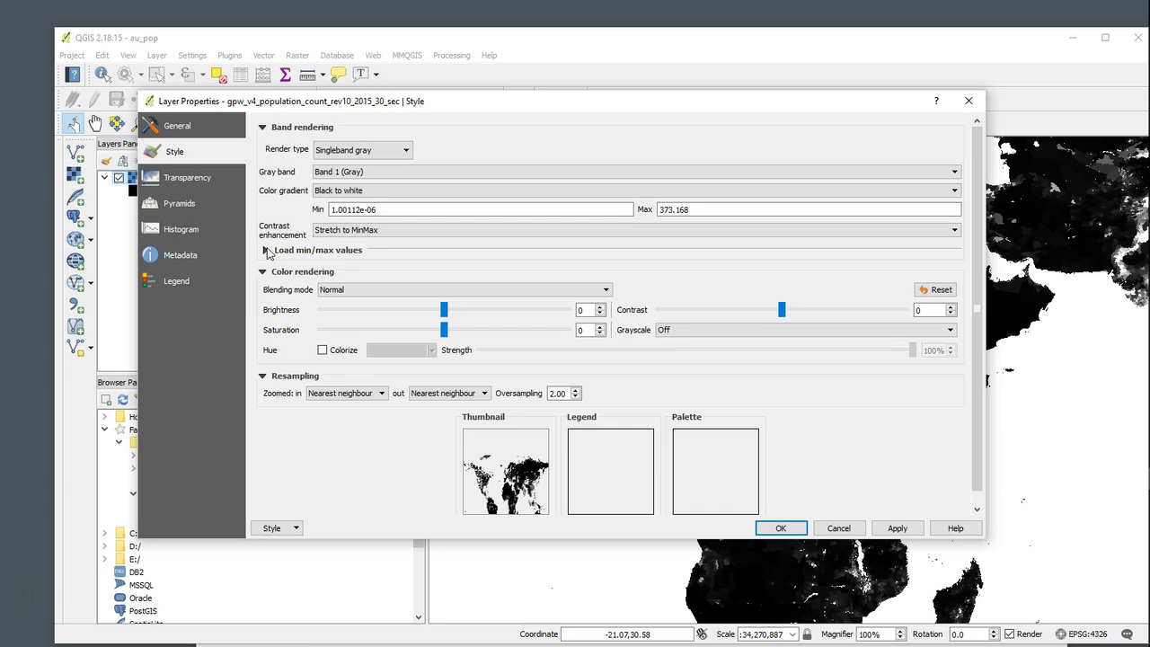
{"action": "left_click", "coordinate": [264, 251]}
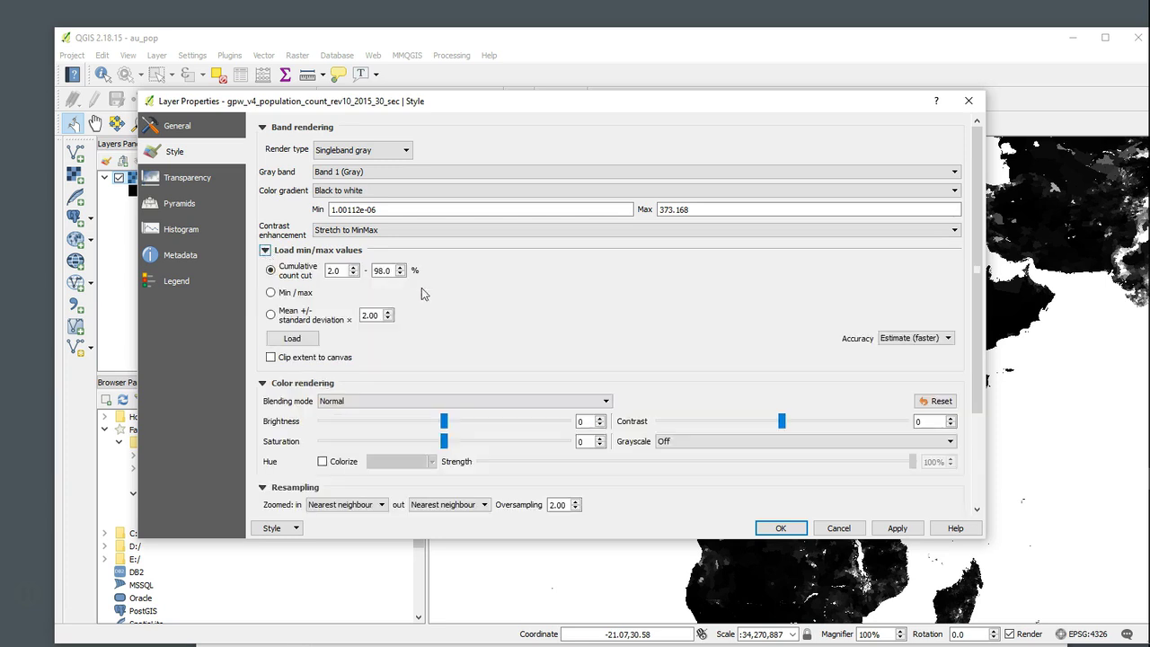
{"action": "left_click", "coordinate": [272, 294]}
{"action": "left_click", "coordinate": [917, 339]}
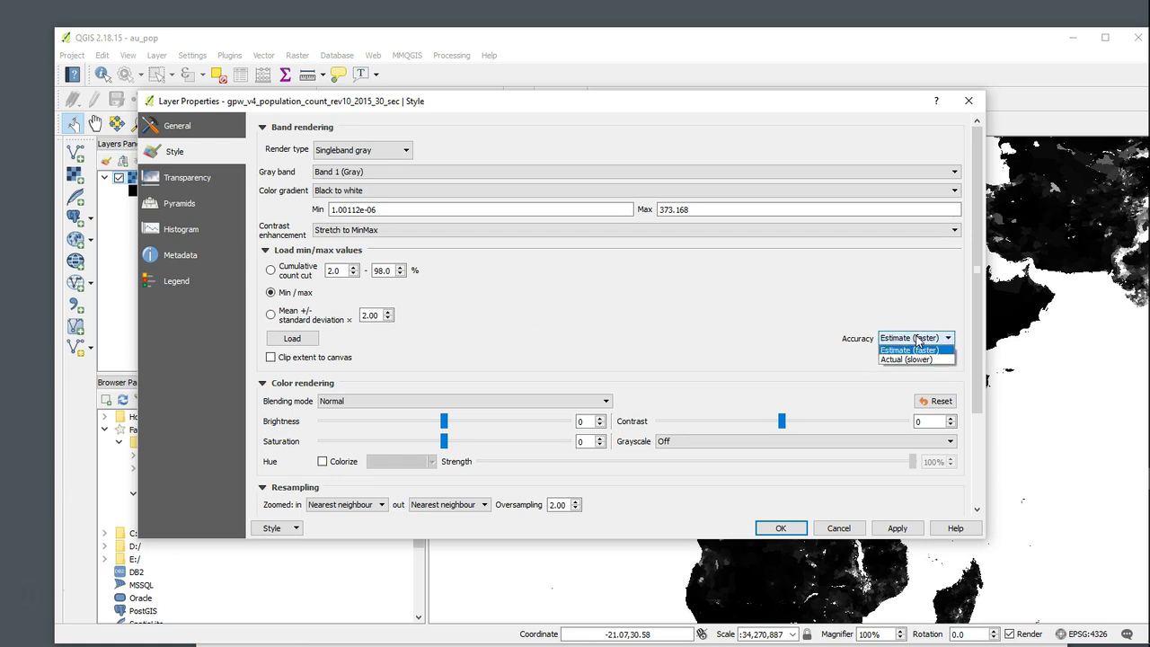
{"action": "left_click", "coordinate": [907, 361]}
{"action": "left_click", "coordinate": [303, 343]}
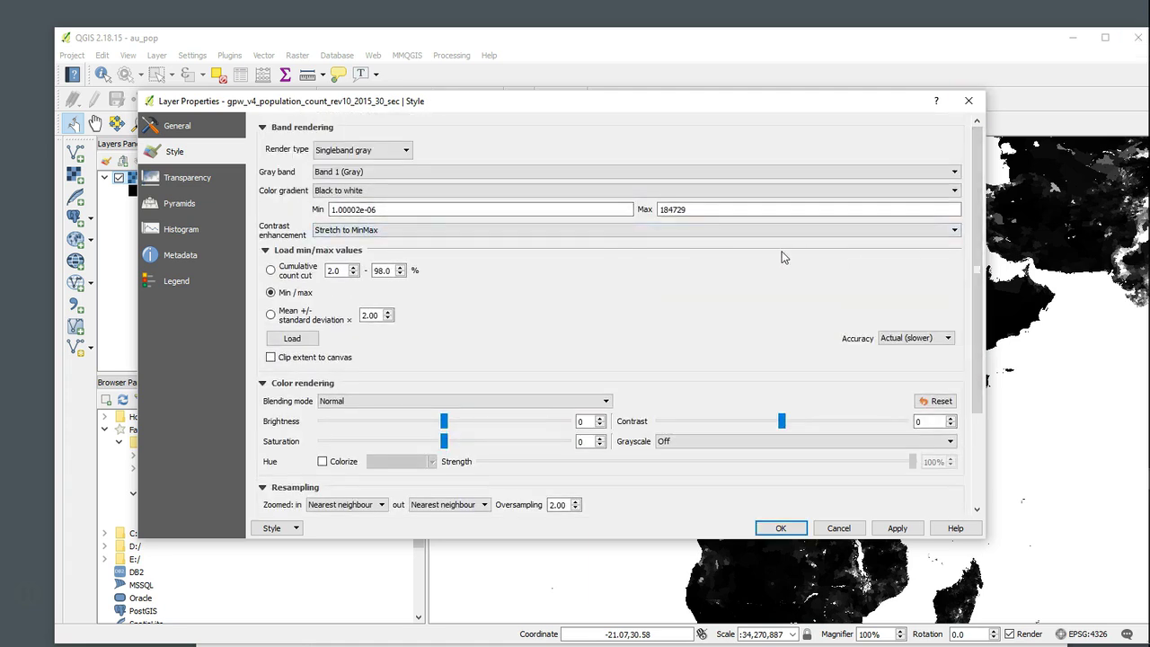
{"action": "left_click", "coordinate": [671, 211]}
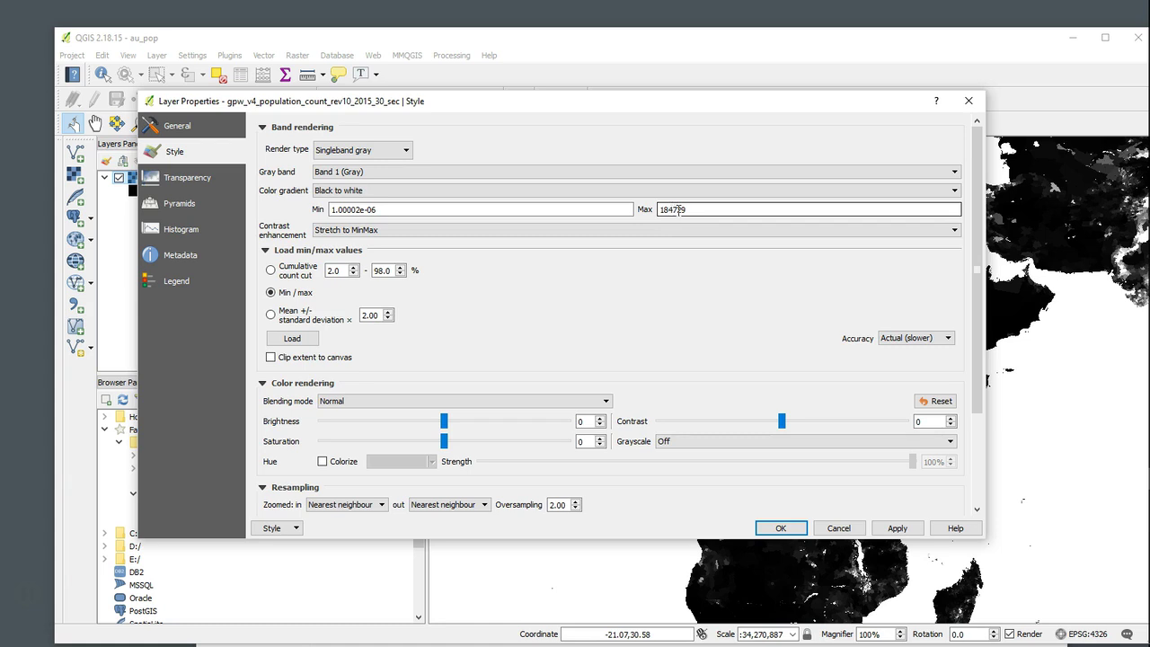
{"action": "double_click", "coordinate": [685, 209]}
{"action": "mouse_move", "coordinate": [974, 241]}
{"action": "left_mouse_down"}
{"action": "mouse_move", "coordinate": [976, 335]}
{"action": "mouse_move", "coordinate": [976, 245]}
{"action": "left_mouse_up"}
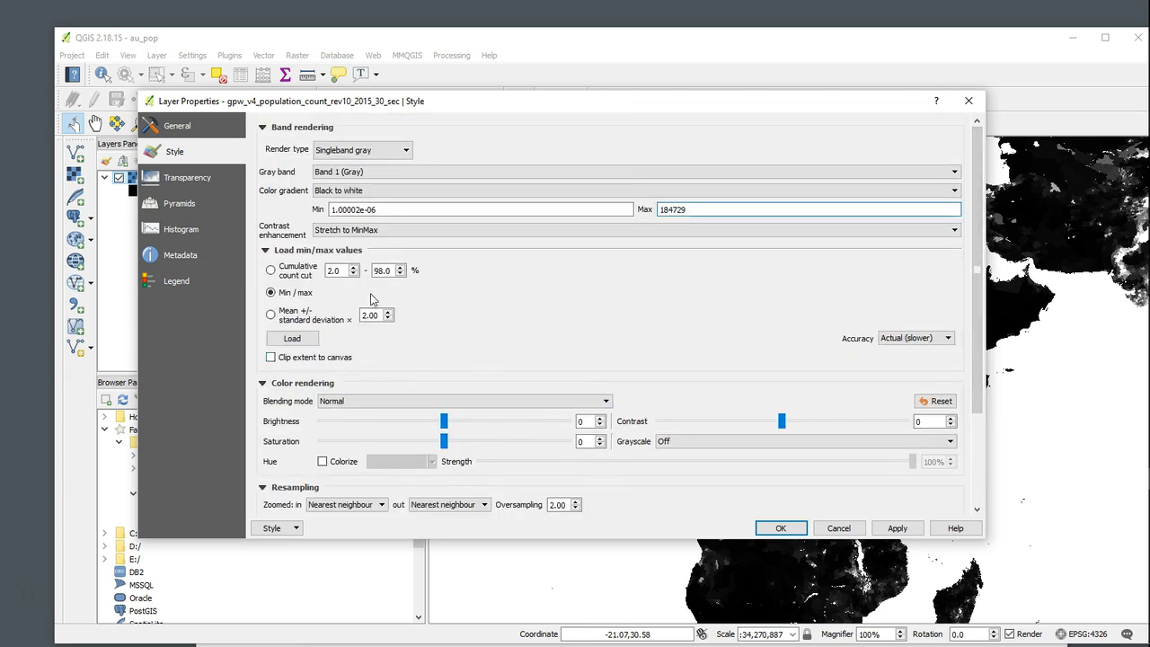
Step: Render the population raster as Singleband pseudocolor with the PuOr color ramp
{"action": "left_click", "coordinate": [359, 150]}
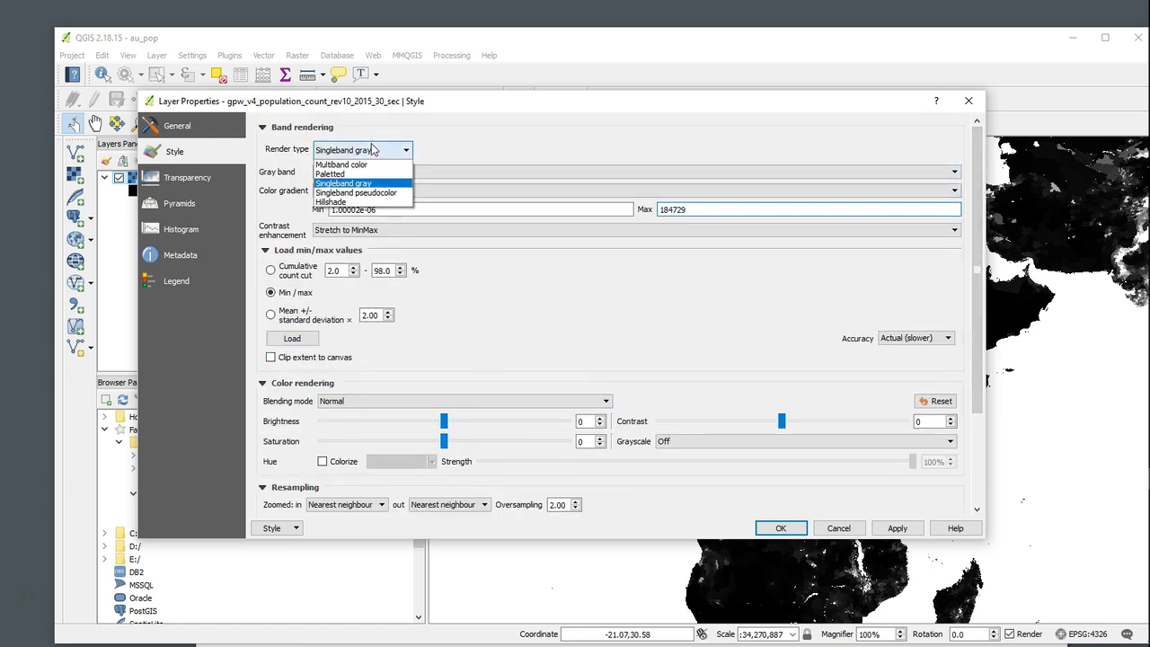
{"action": "left_click", "coordinate": [368, 193]}
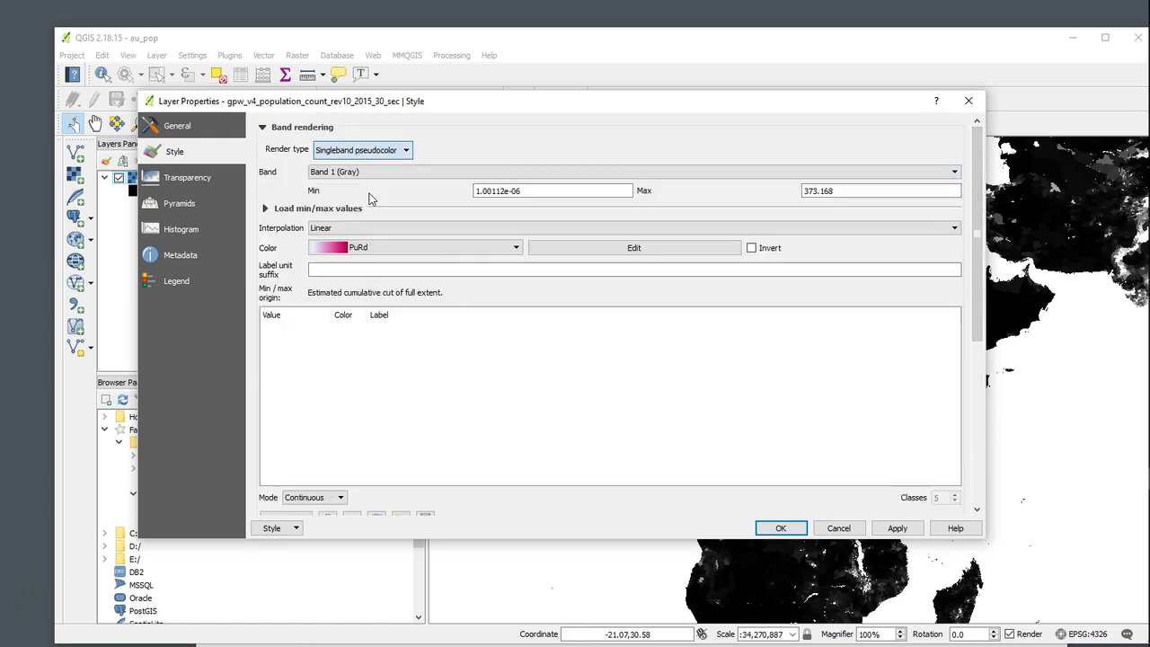
{"action": "left_click", "coordinate": [443, 248]}
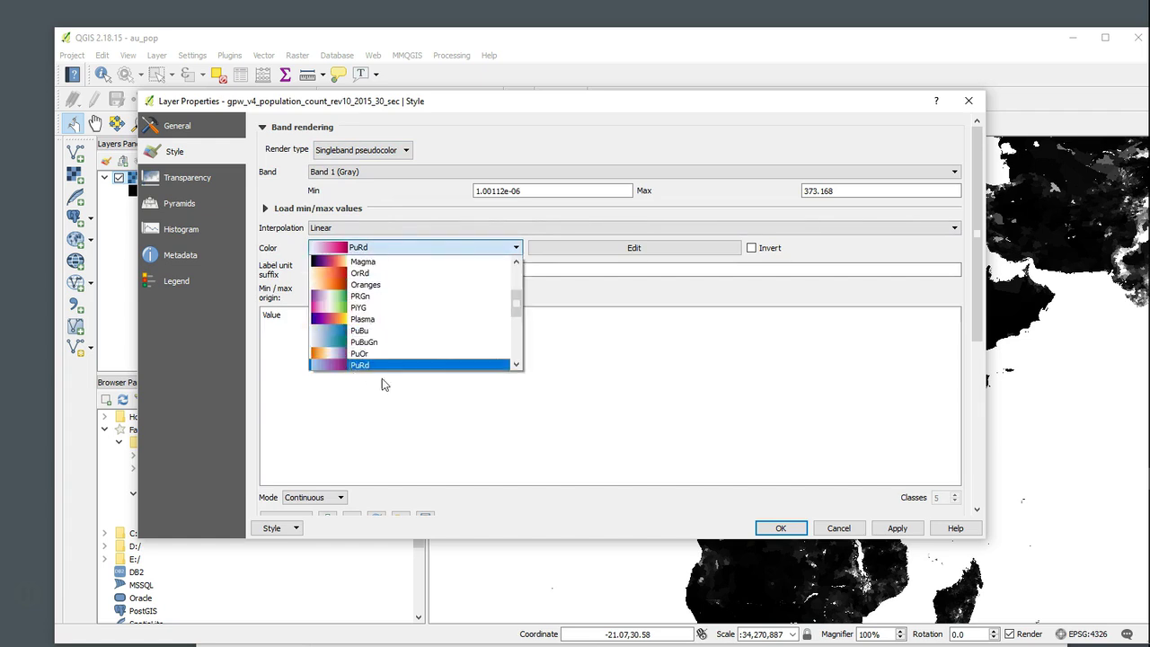
{"action": "left_click", "coordinate": [332, 355]}
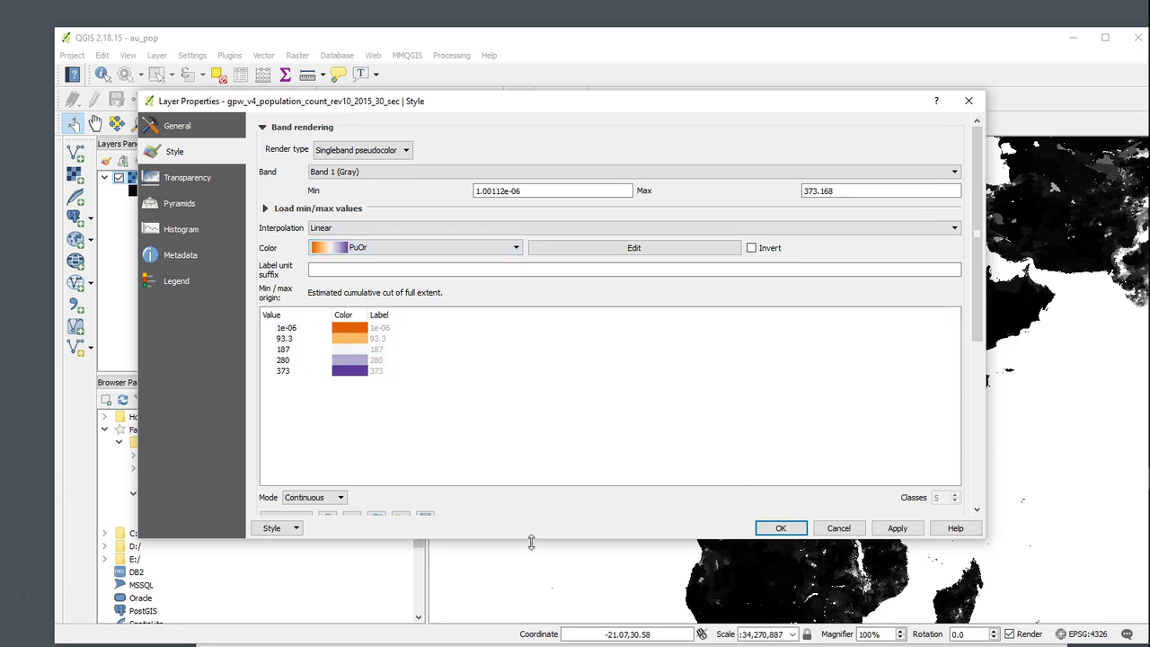
Step: Classify the population raster in Equal interval mode with 3 classes and apply the style to the layer
{"action": "left_click", "coordinate": [341, 496]}
{"action": "left_click", "coordinate": [310, 519]}
{"action": "left_click", "coordinate": [954, 500]}
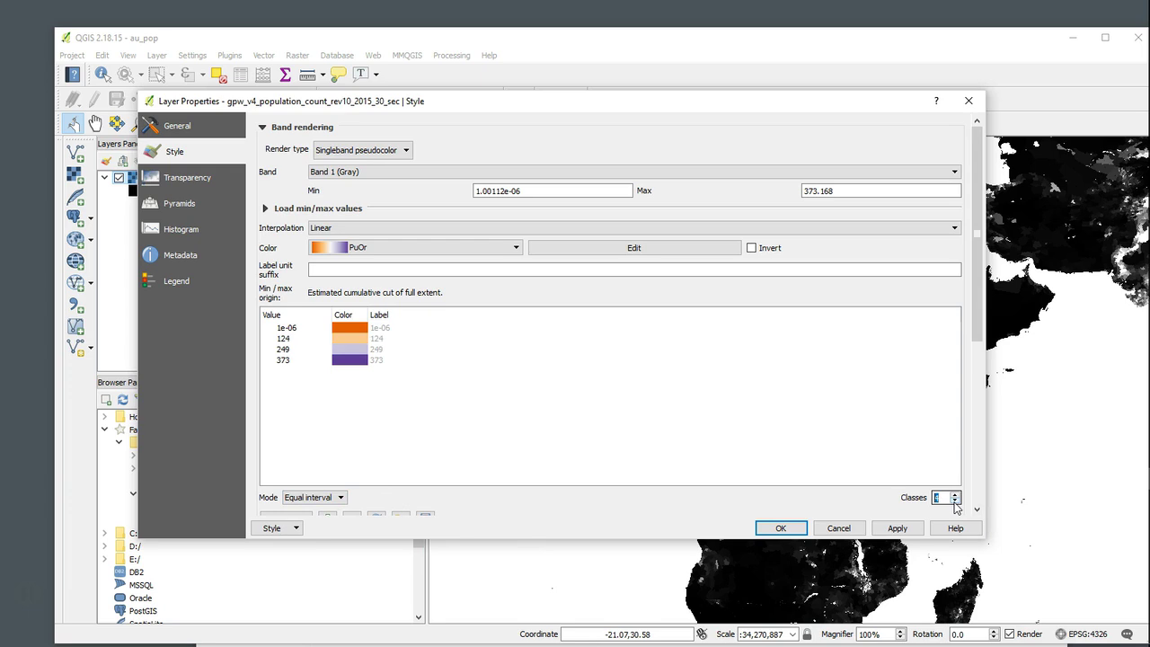
{"action": "left_click", "coordinate": [954, 500]}
{"action": "left_click", "coordinate": [902, 528]}
{"action": "left_click", "coordinate": [781, 530]}
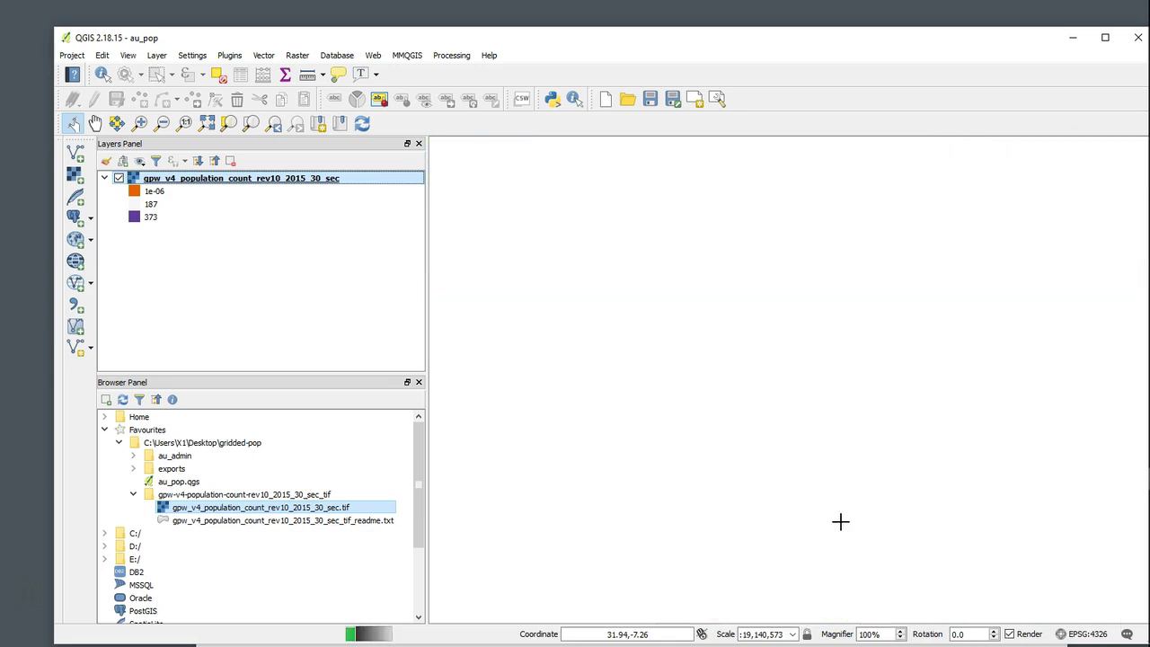
Step: Examine the styled population raster over Asia and Australia, including the blank areas in central Australia
{"action": "scroll", "coordinate": [842, 528], "scroll_direction": "down", "scroll_amount": 1}
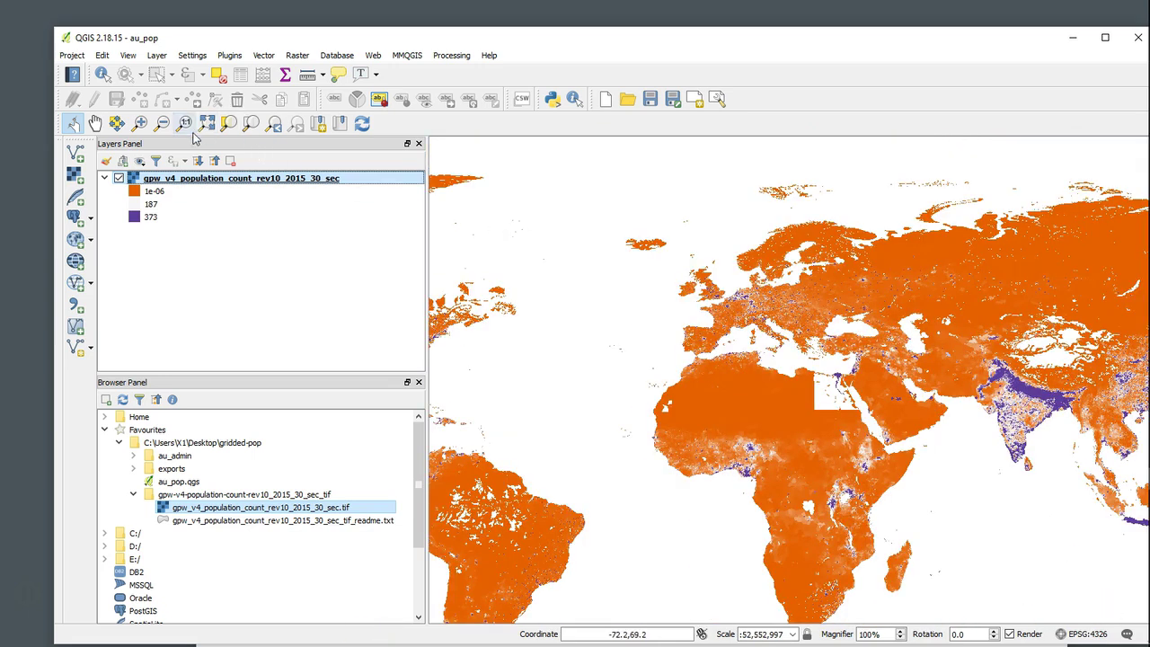
{"action": "left_click", "coordinate": [95, 123]}
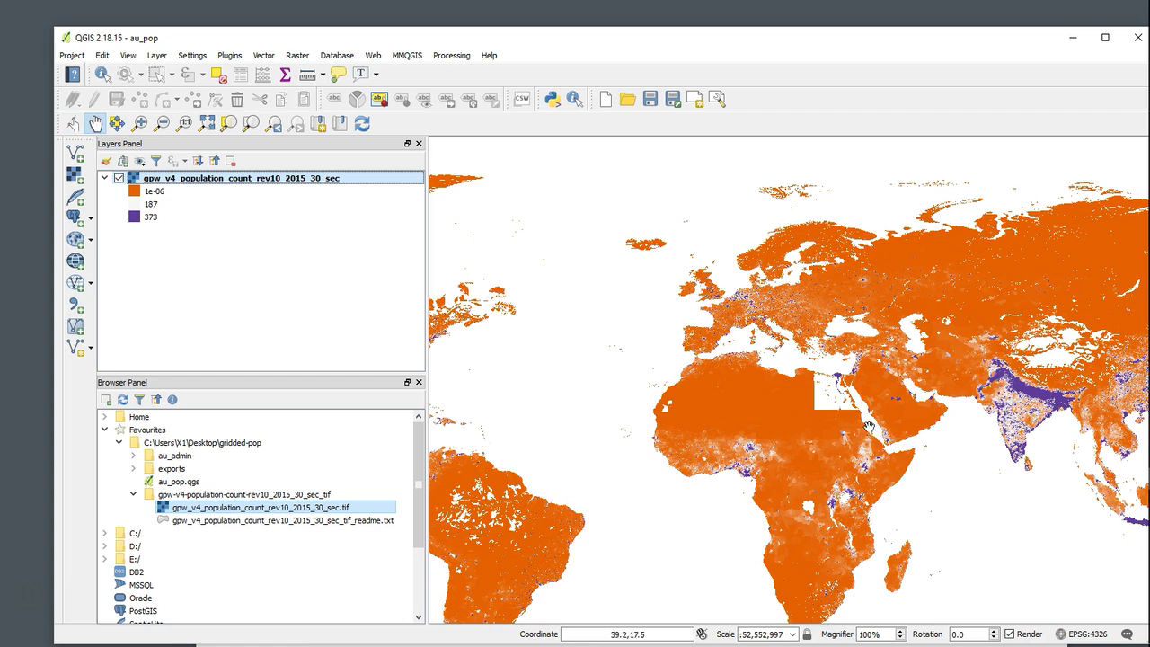
{"action": "left_click_drag", "start_coordinate": [867, 402], "coordinate": [594, 316]}
{"action": "left_click_drag", "start_coordinate": [697, 296], "coordinate": [672, 332]}
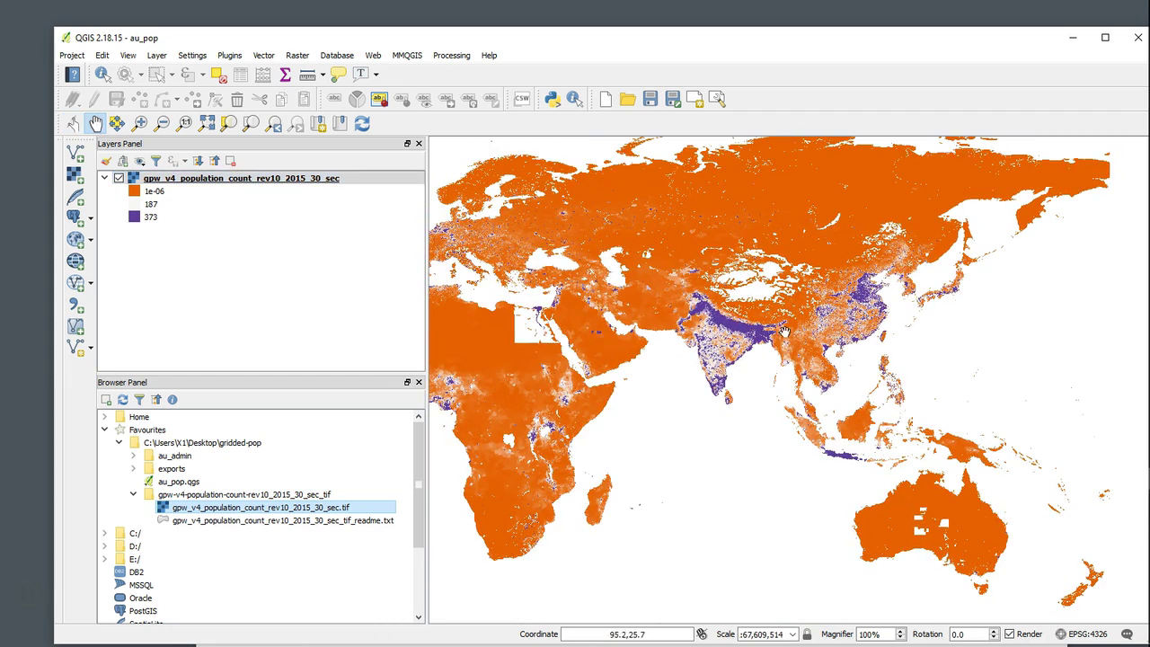
{"action": "left_click_drag", "start_coordinate": [849, 366], "coordinate": [784, 415]}
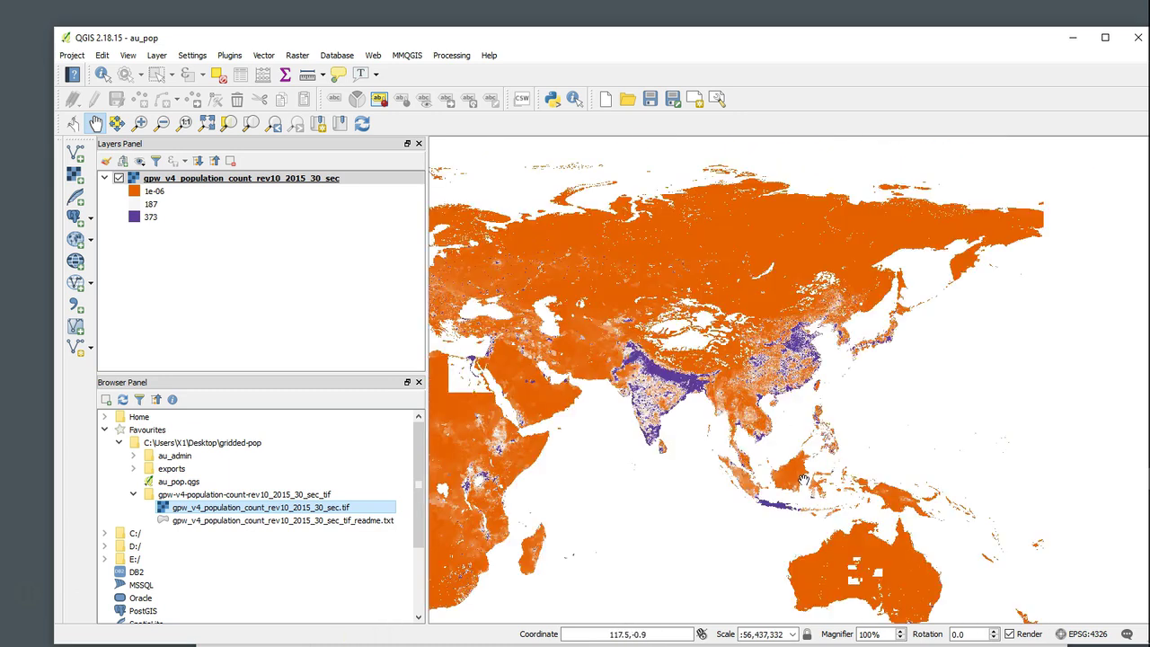
{"action": "left_click_drag", "start_coordinate": [766, 481], "coordinate": [811, 392]}
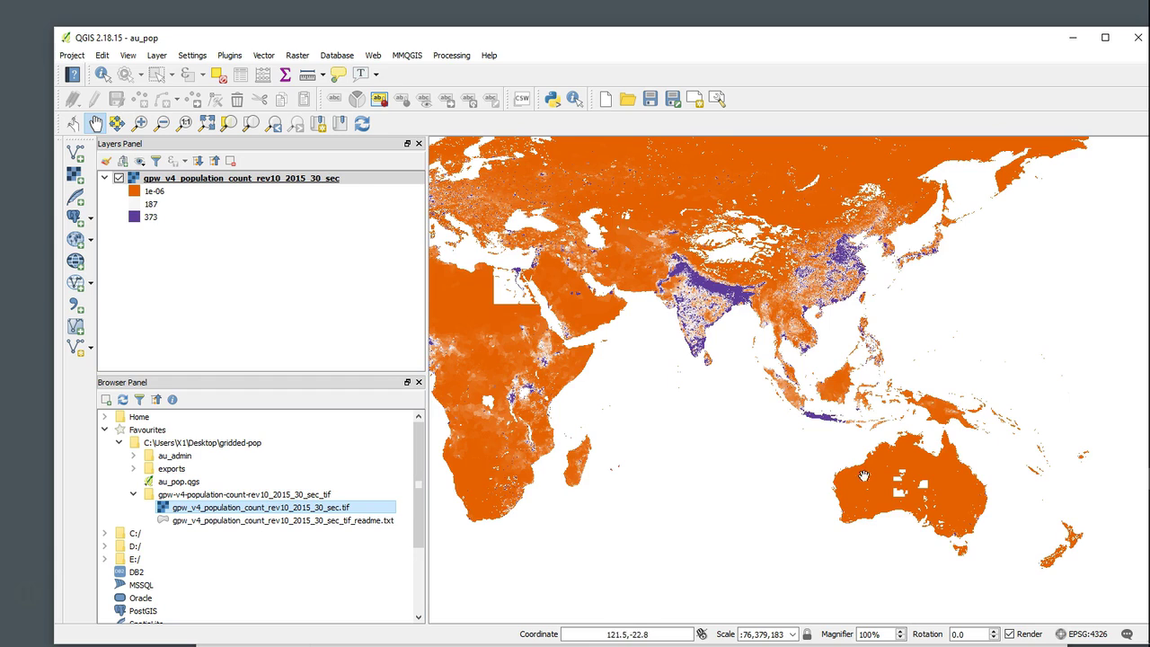
{"action": "scroll", "coordinate": [887, 488], "scroll_direction": "up", "scroll_amount": 1}
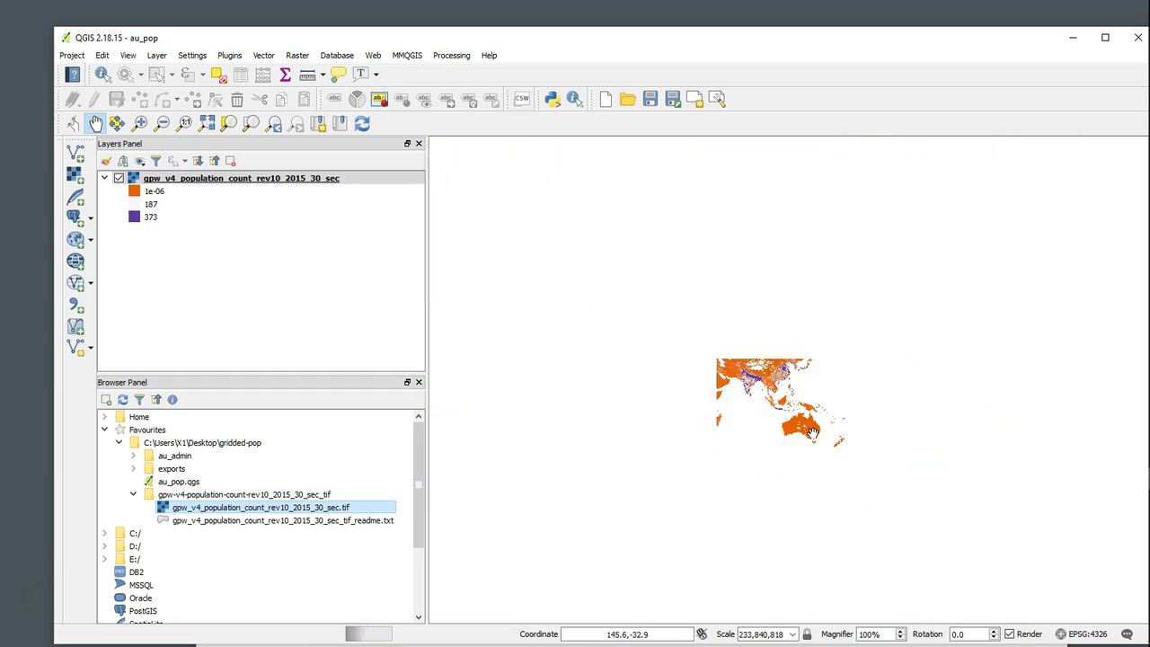
{"action": "scroll", "coordinate": [810, 433], "scroll_direction": "up", "scroll_amount": 2}
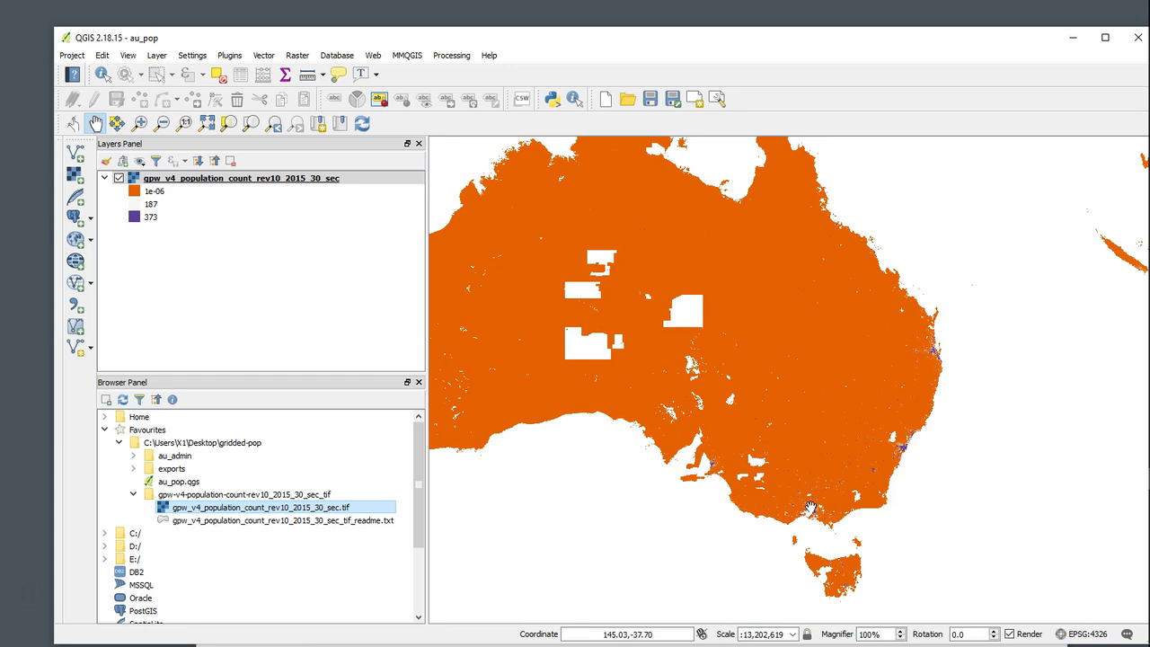
{"action": "left_click_drag", "start_coordinate": [667, 411], "coordinate": [851, 469]}
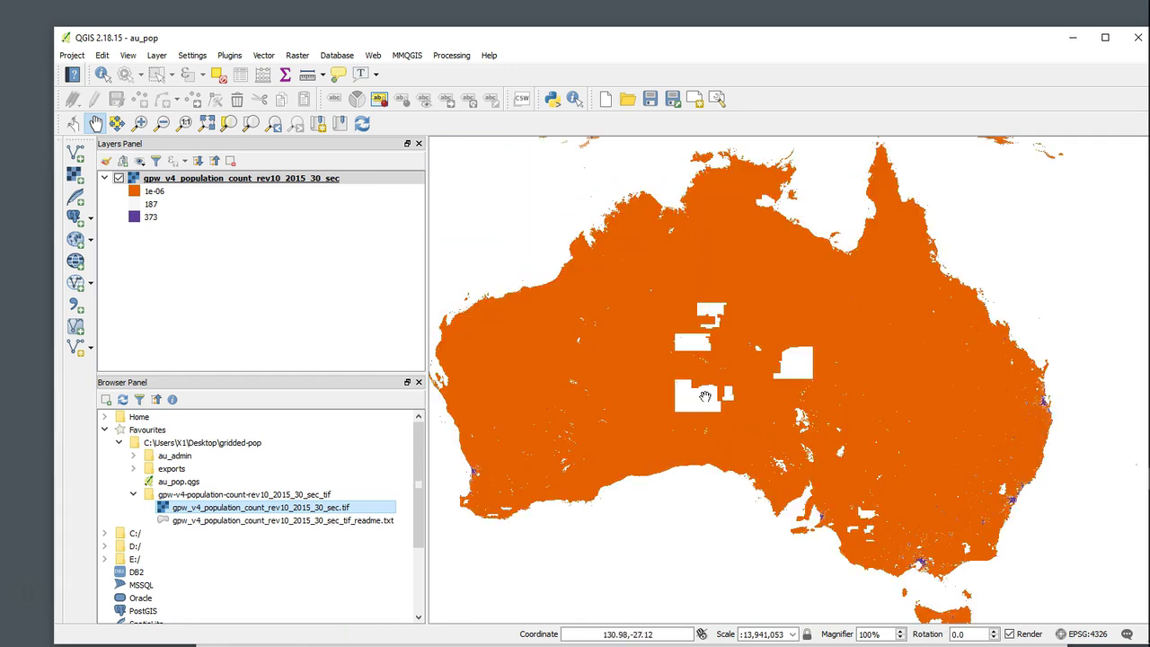
{"action": "scroll", "coordinate": [704, 388], "scroll_direction": "up", "scroll_amount": 2}
{"action": "scroll", "coordinate": [719, 390], "scroll_direction": "down", "scroll_amount": 4}
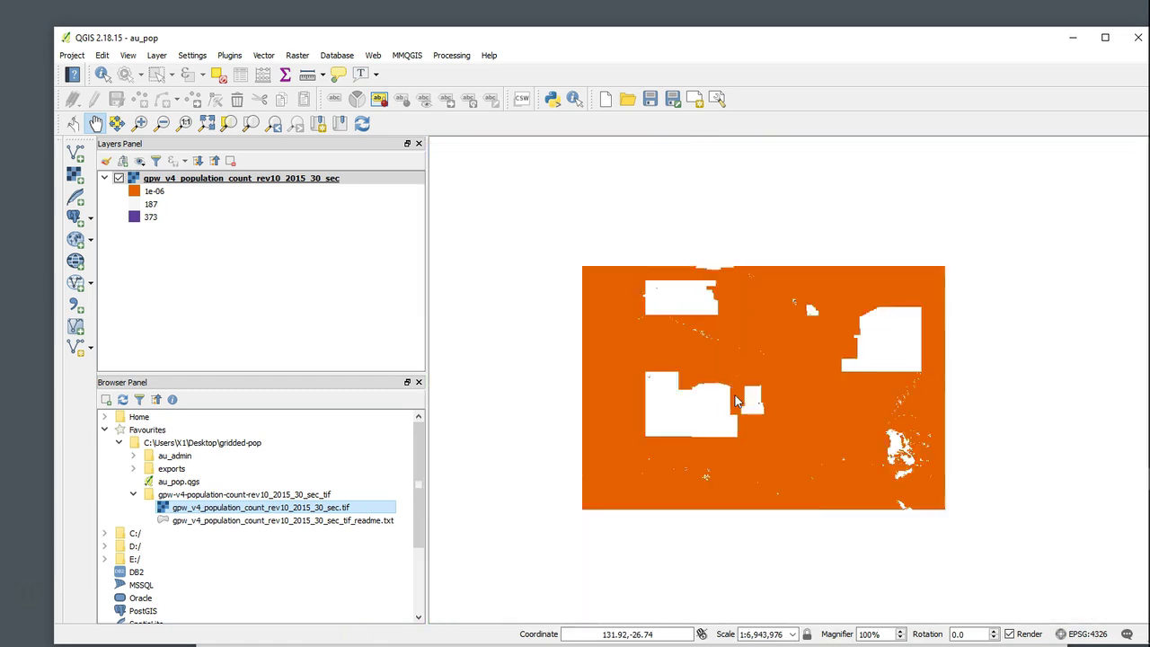
Step: Survey the population pattern across Africa, Europe and the Americas, and return the map to Australia
{"action": "left_click_drag", "start_coordinate": [660, 330], "coordinate": [848, 483]}
{"action": "left_click_drag", "start_coordinate": [538, 318], "coordinate": [731, 336]}
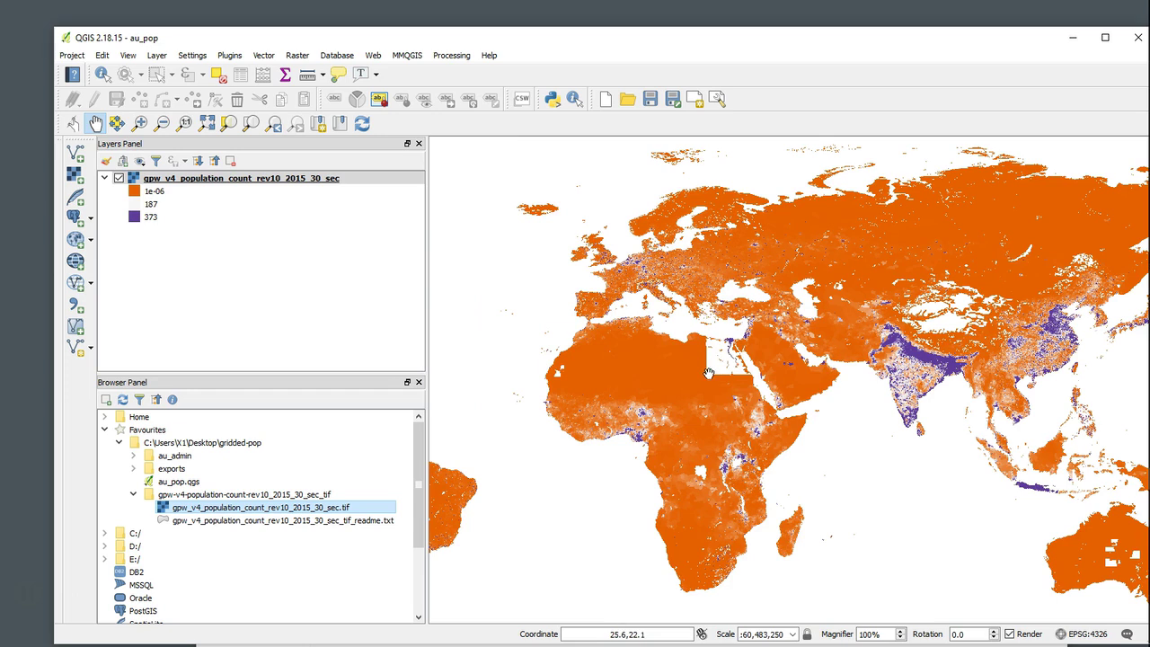
{"action": "left_click_drag", "start_coordinate": [628, 419], "coordinate": [764, 405]}
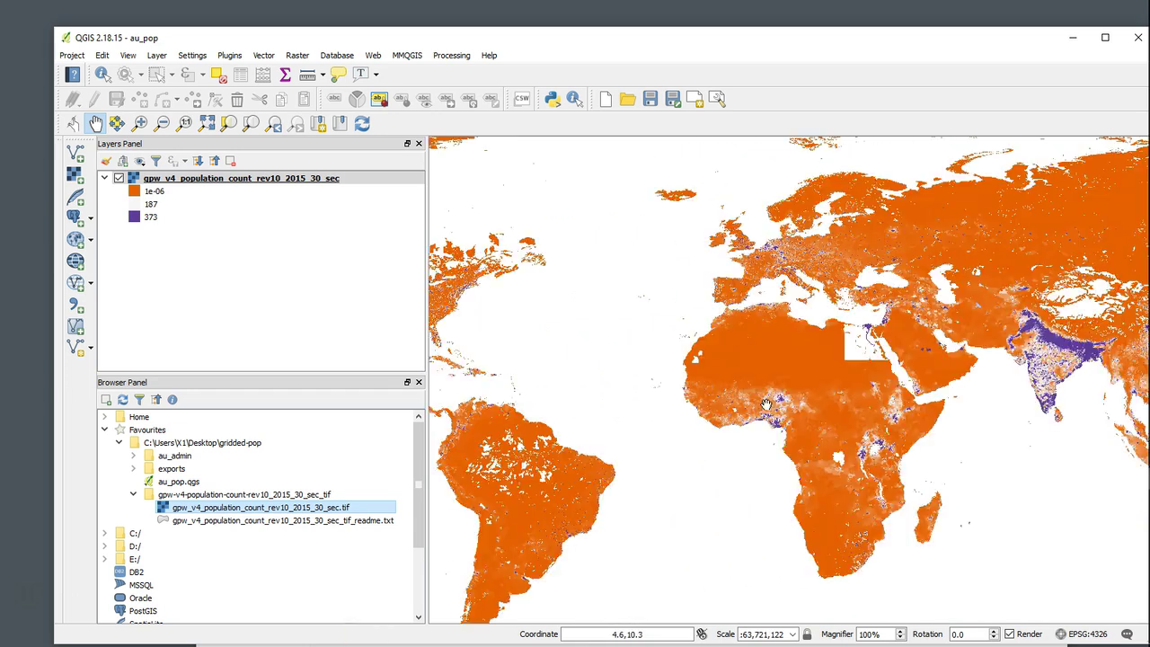
{"action": "left_click_drag", "start_coordinate": [653, 430], "coordinate": [770, 337]}
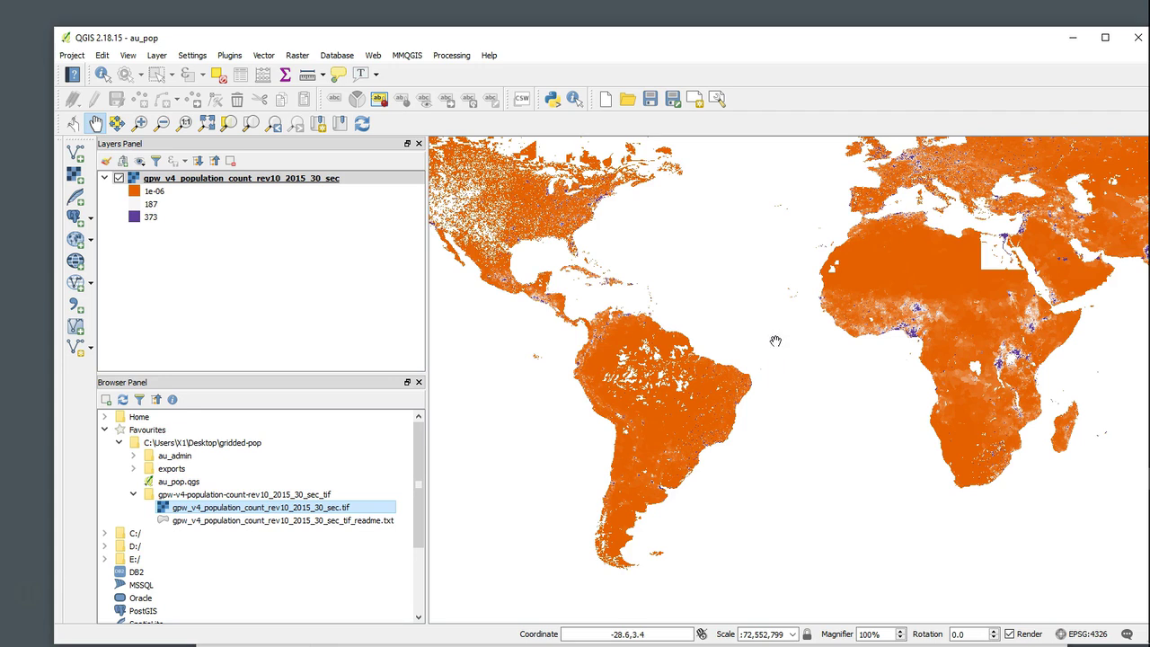
{"action": "left_click_drag", "start_coordinate": [1065, 423], "coordinate": [566, 360]}
{"action": "left_click_drag", "start_coordinate": [775, 385], "coordinate": [640, 404]}
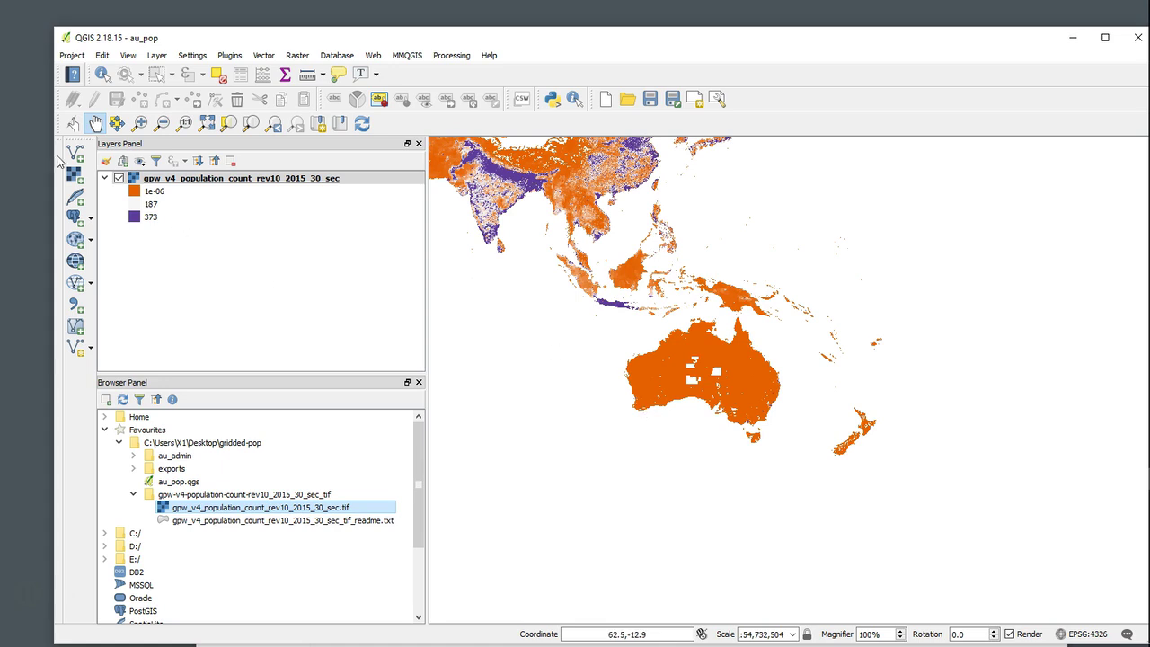
Step: Add AUS_adm0.shp from the au_admin folder to the map and frame Australia
{"action": "left_click", "coordinate": [133, 455]}
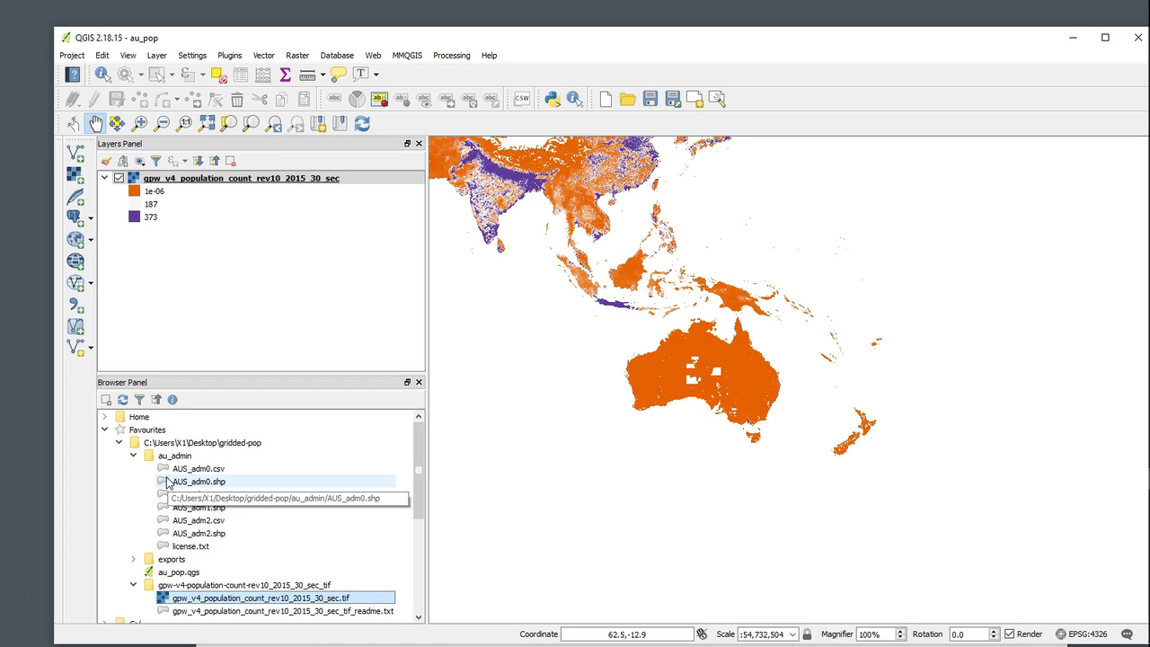
{"action": "left_click_drag", "start_coordinate": [166, 484], "coordinate": [571, 399]}
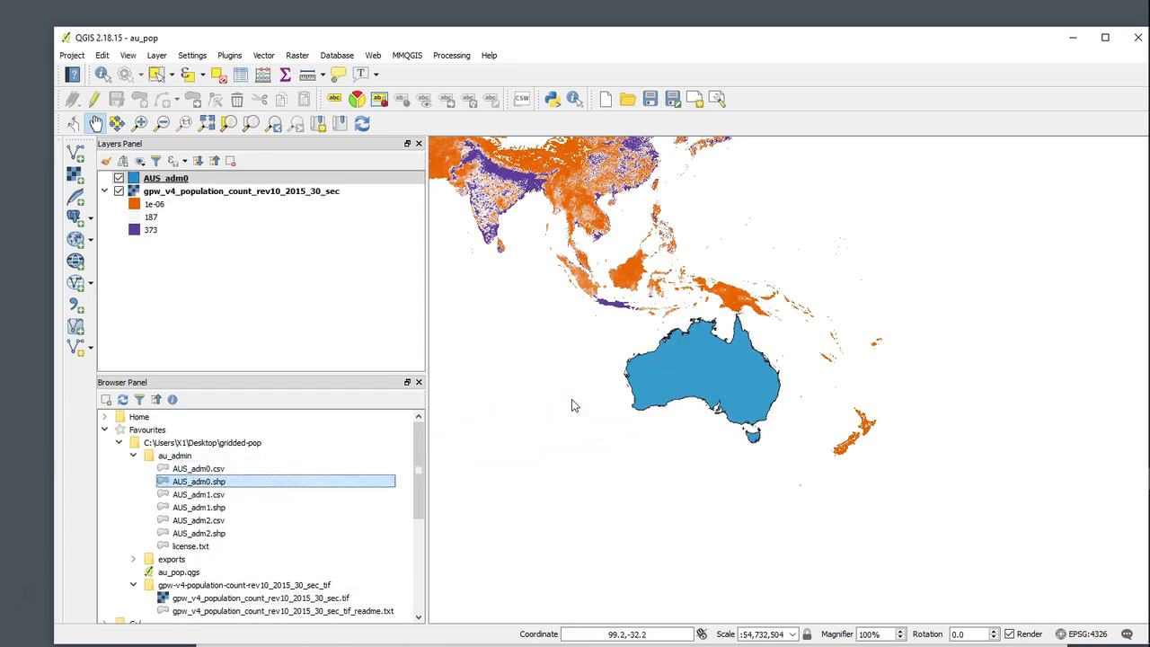
{"action": "scroll", "coordinate": [726, 381], "scroll_direction": "down", "scroll_amount": 1}
{"action": "scroll", "coordinate": [730, 380], "scroll_direction": "up", "scroll_amount": 2}
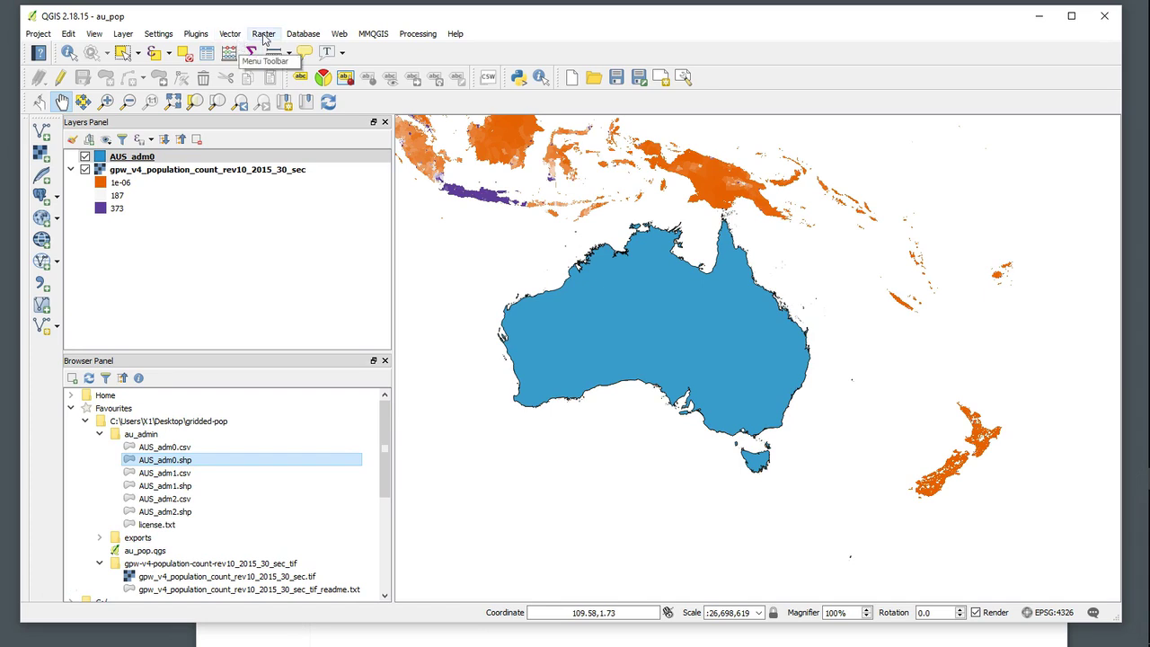
Step: Start the raster Clipper on the population count raster and set its output file to au_clipped in gridded-pop's exports folder
{"action": "left_click", "coordinate": [263, 36]}
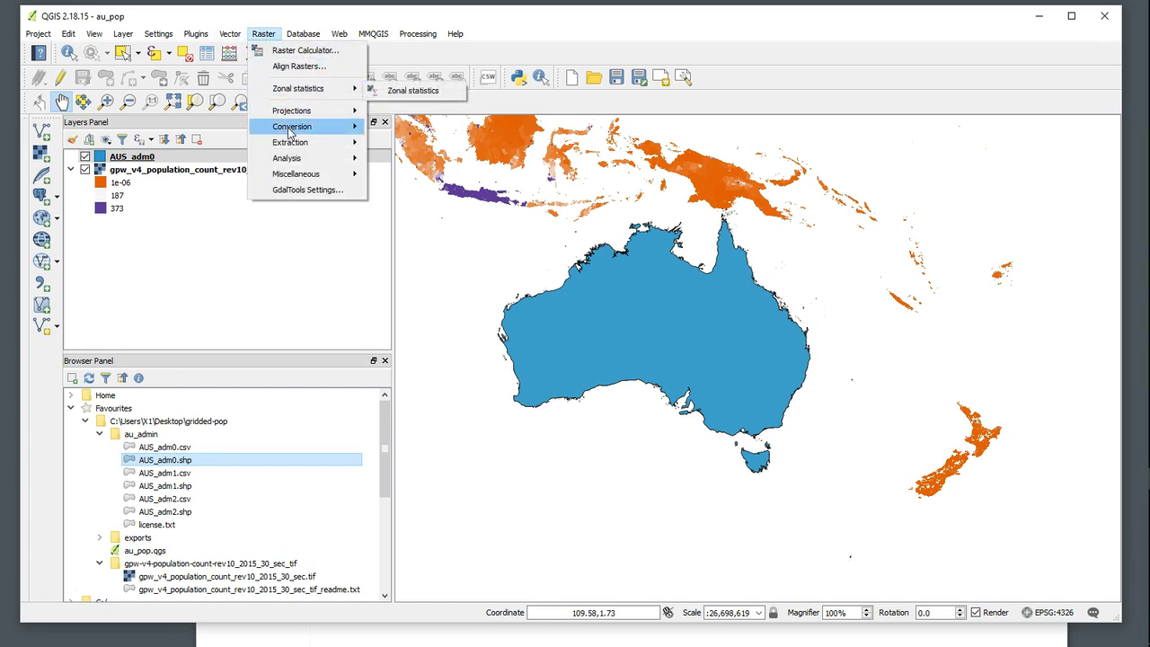
{"action": "mouse_move", "coordinate": [292, 146]}
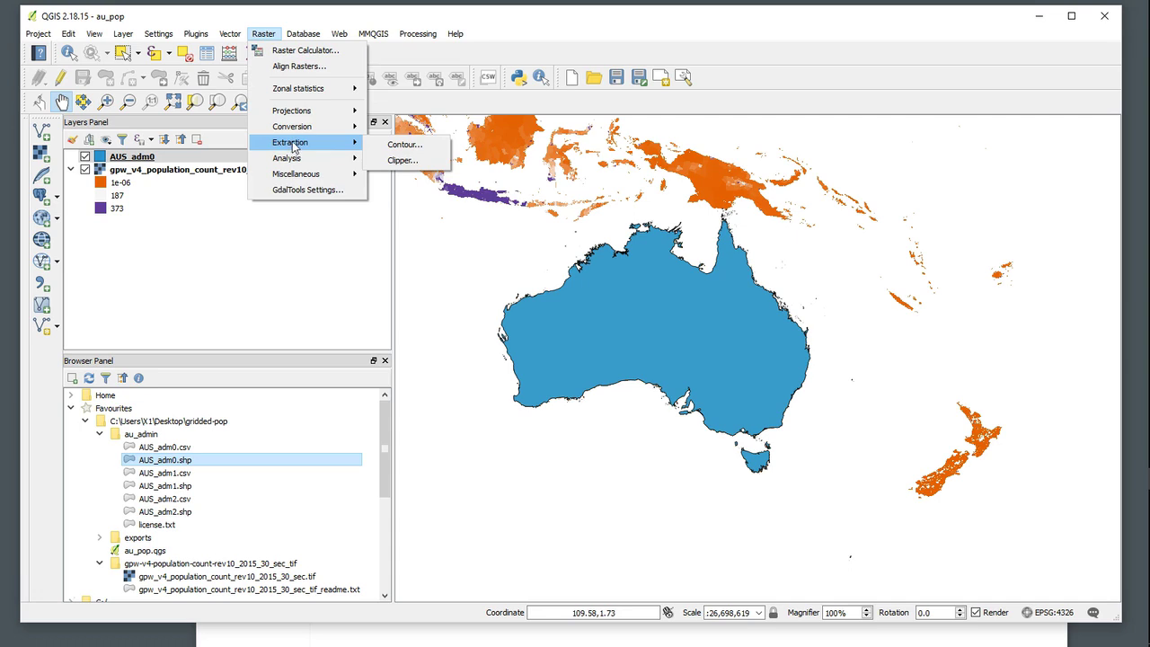
{"action": "left_click", "coordinate": [401, 161]}
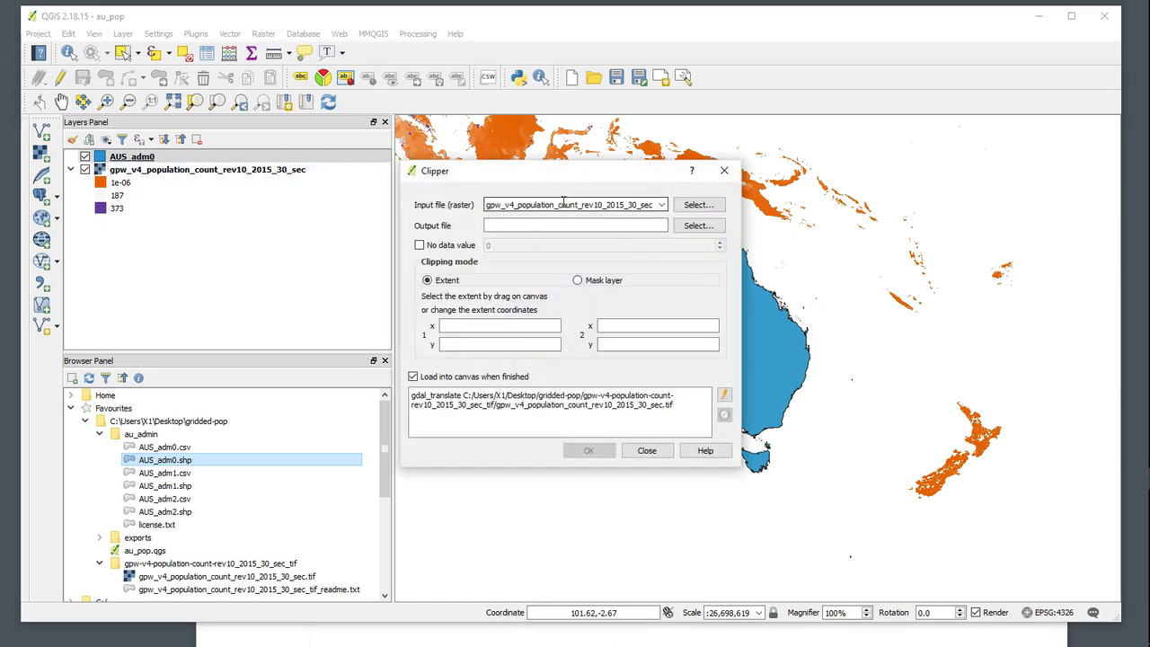
{"action": "left_click", "coordinate": [697, 225]}
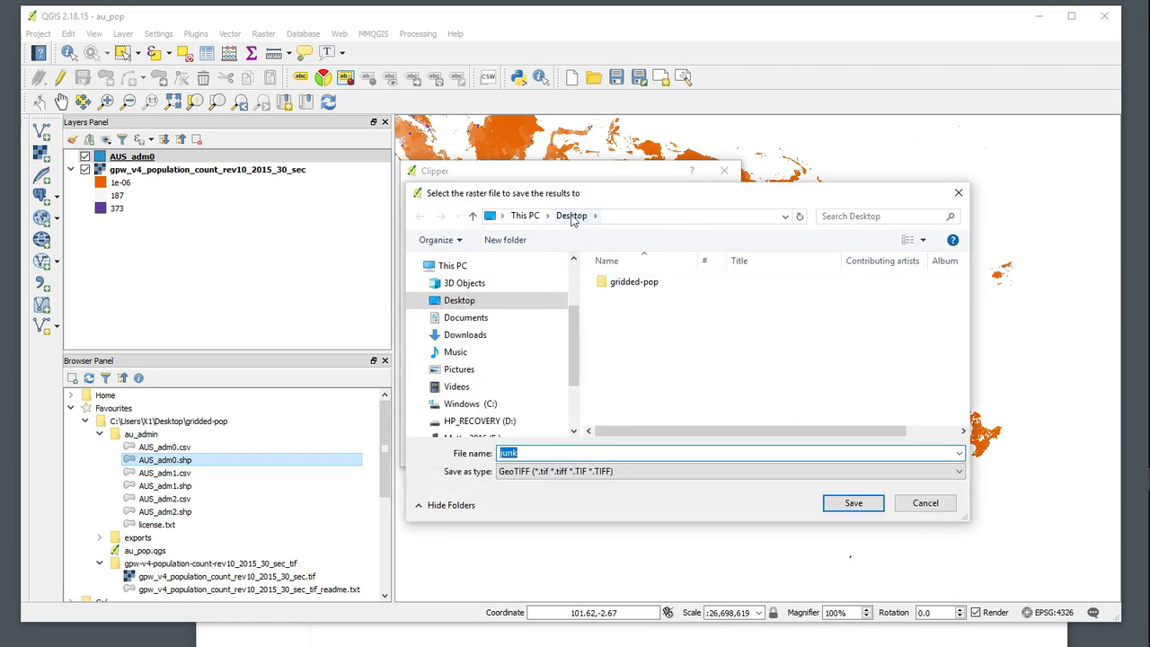
{"action": "double_click", "coordinate": [633, 282]}
{"action": "left_click", "coordinate": [627, 300]}
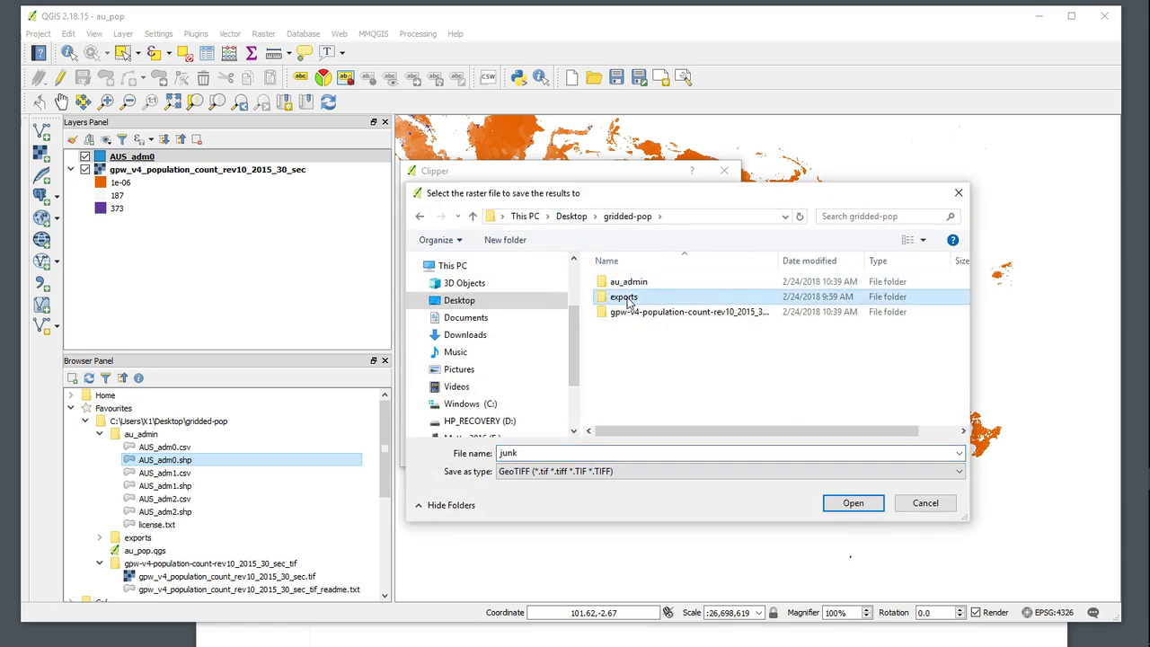
{"action": "double_click", "coordinate": [627, 301]}
{"action": "double_click", "coordinate": [605, 452]}
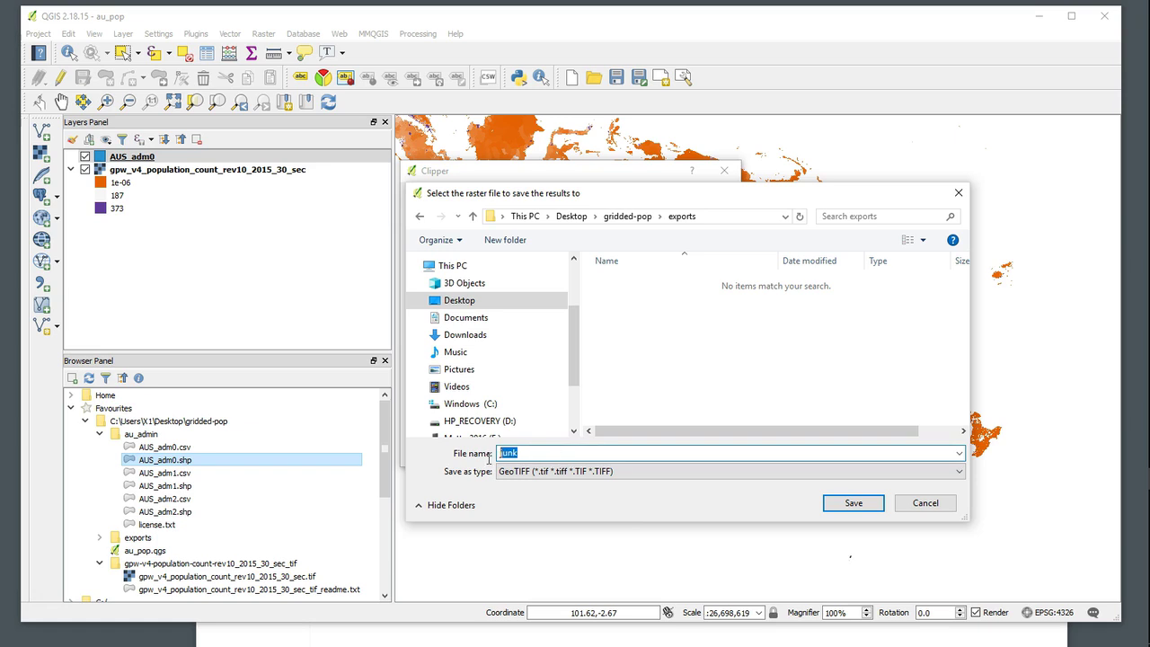
{"action": "key", "text": "BackSpace"}
{"action": "type", "text": "au_clipped"}
{"action": "left_click", "coordinate": [830, 502]}
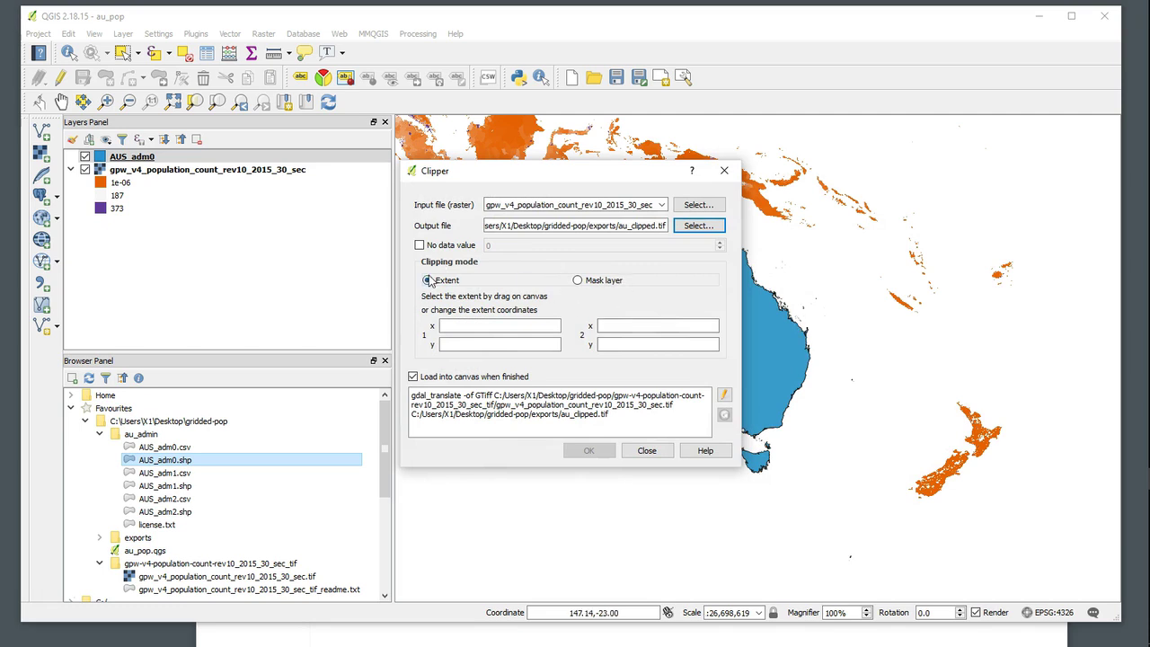
Step: Clip the population raster with AUS_adm0 as the mask layer, keeping the input raster's resolution, and close the Clipper
{"action": "left_click", "coordinate": [578, 281]}
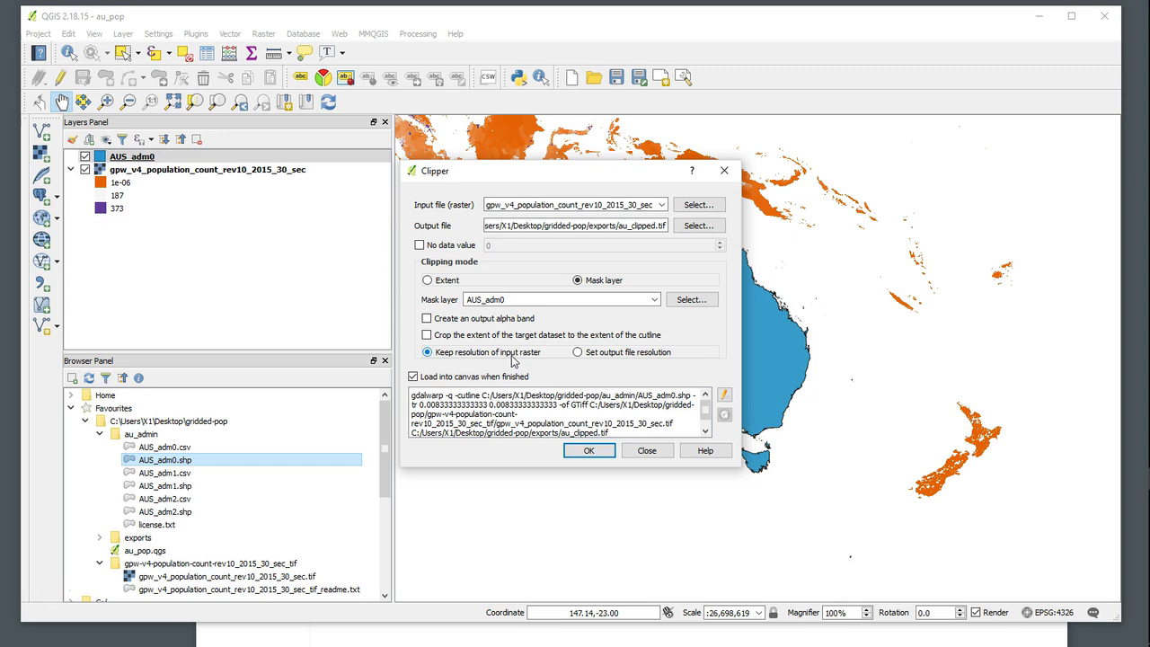
{"action": "left_click", "coordinate": [591, 452]}
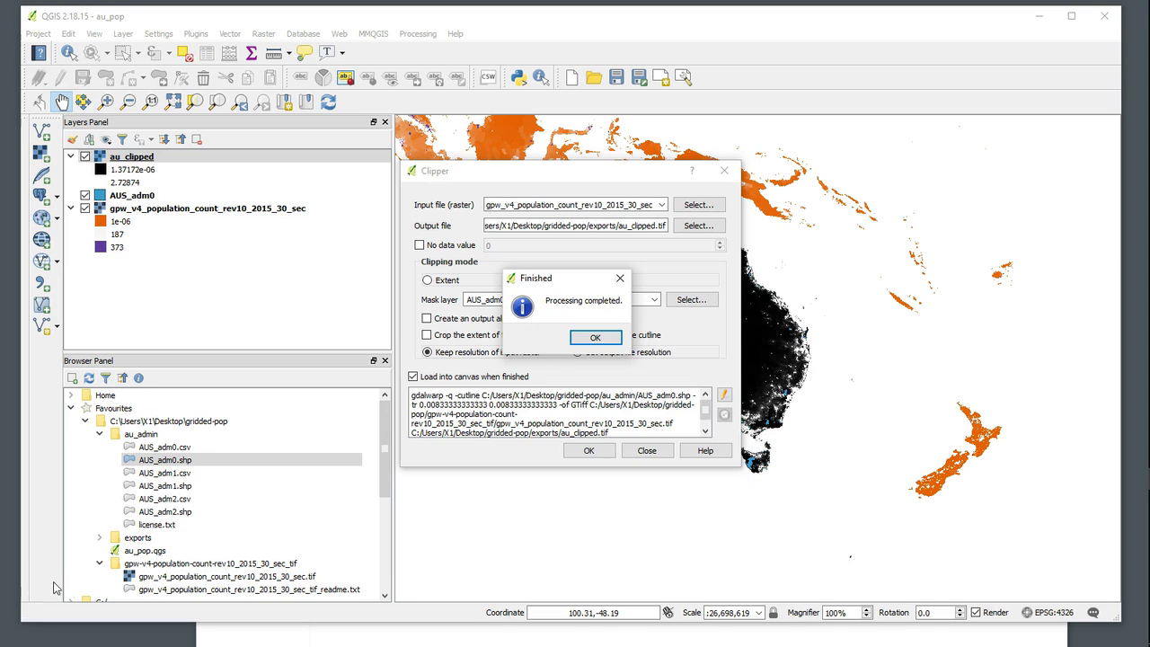
{"action": "left_click", "coordinate": [594, 337]}
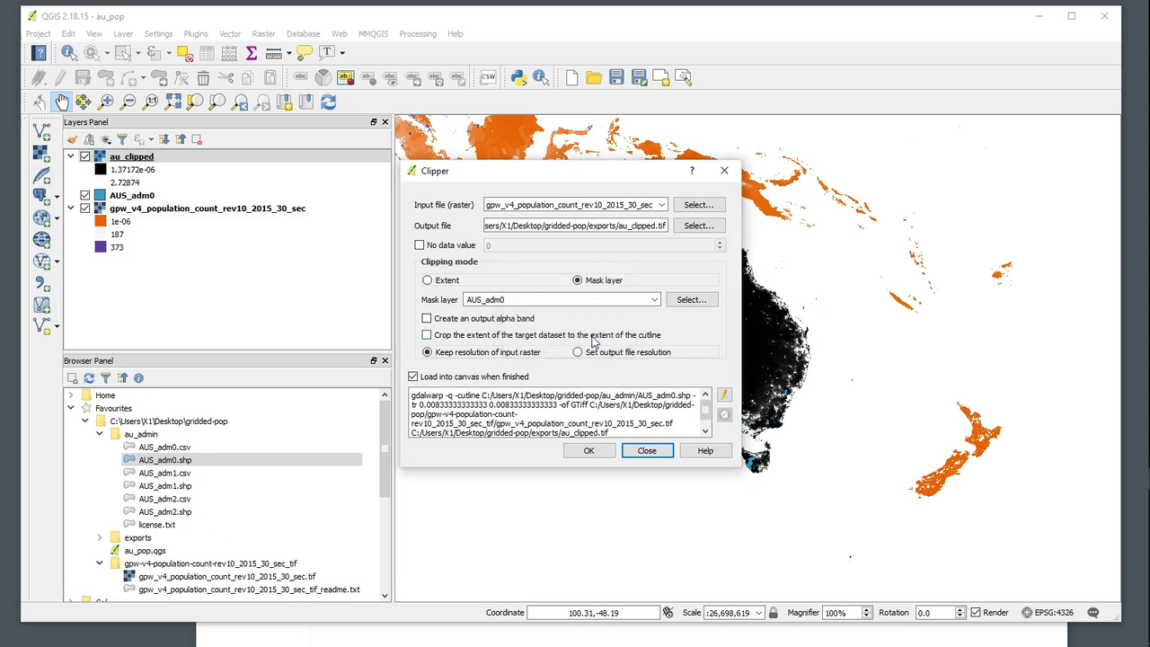
{"action": "left_click", "coordinate": [646, 451]}
Step: Move the AUS_adm0 layer above au_clipped in the layer order and inspect Australia on the map
{"action": "left_click_drag", "start_coordinate": [641, 311], "coordinate": [643, 330]}
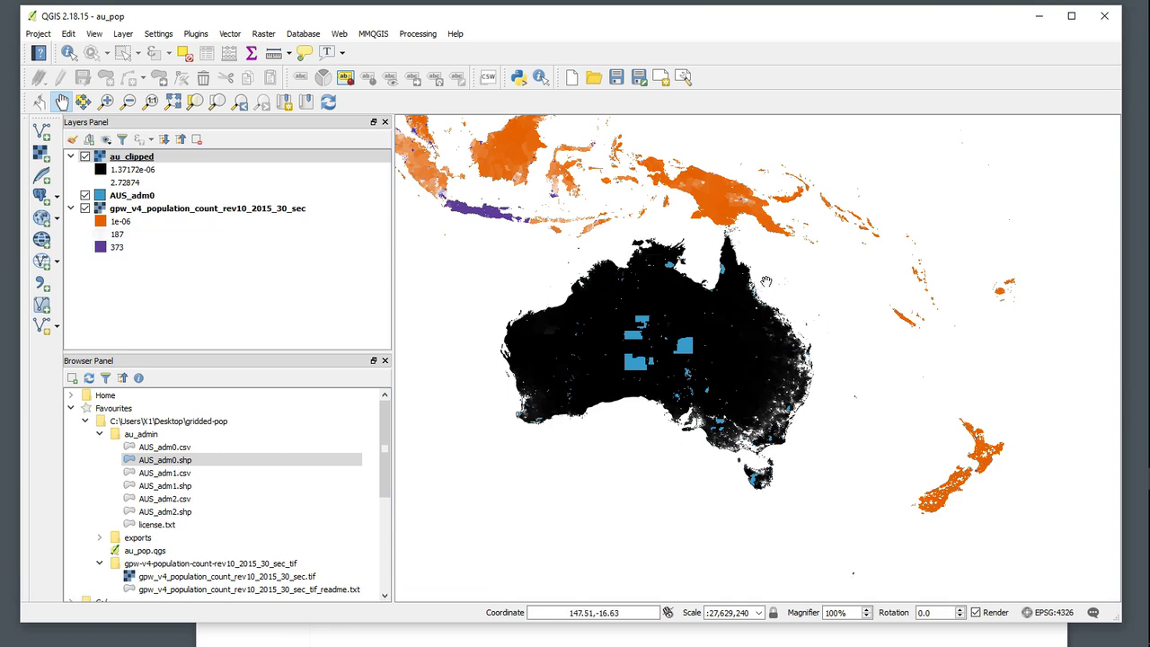
{"action": "left_click_drag", "start_coordinate": [130, 198], "coordinate": [132, 158]}
{"action": "scroll", "coordinate": [606, 274], "scroll_direction": "down", "scroll_amount": 1}
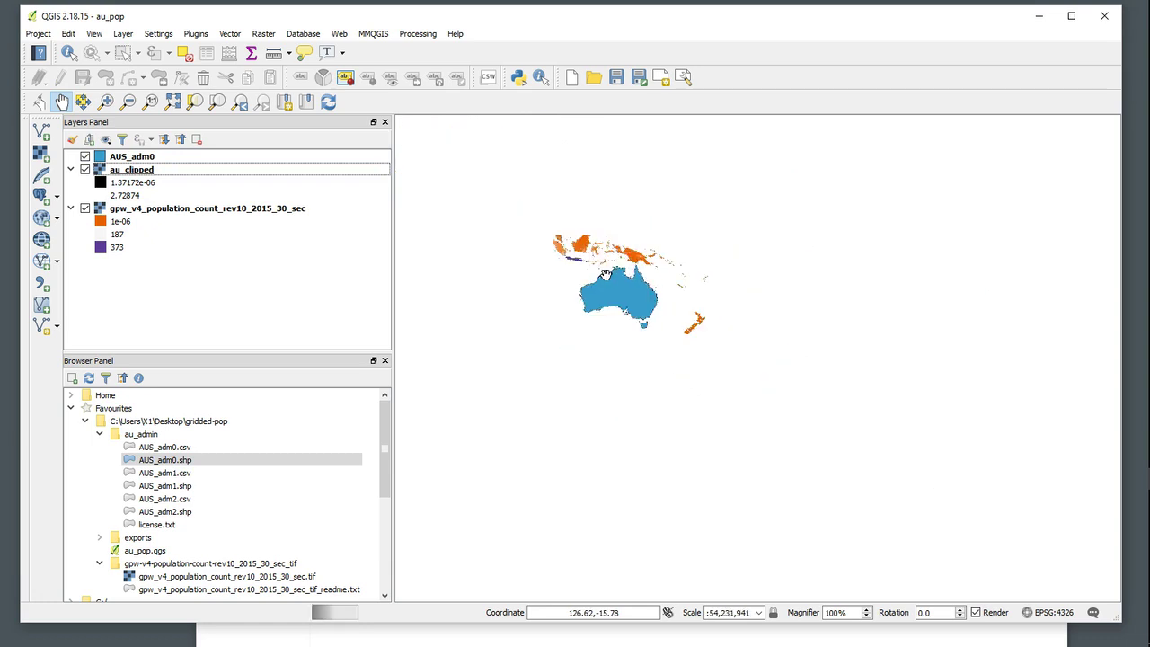
{"action": "scroll", "coordinate": [606, 273], "scroll_direction": "up", "scroll_amount": 4}
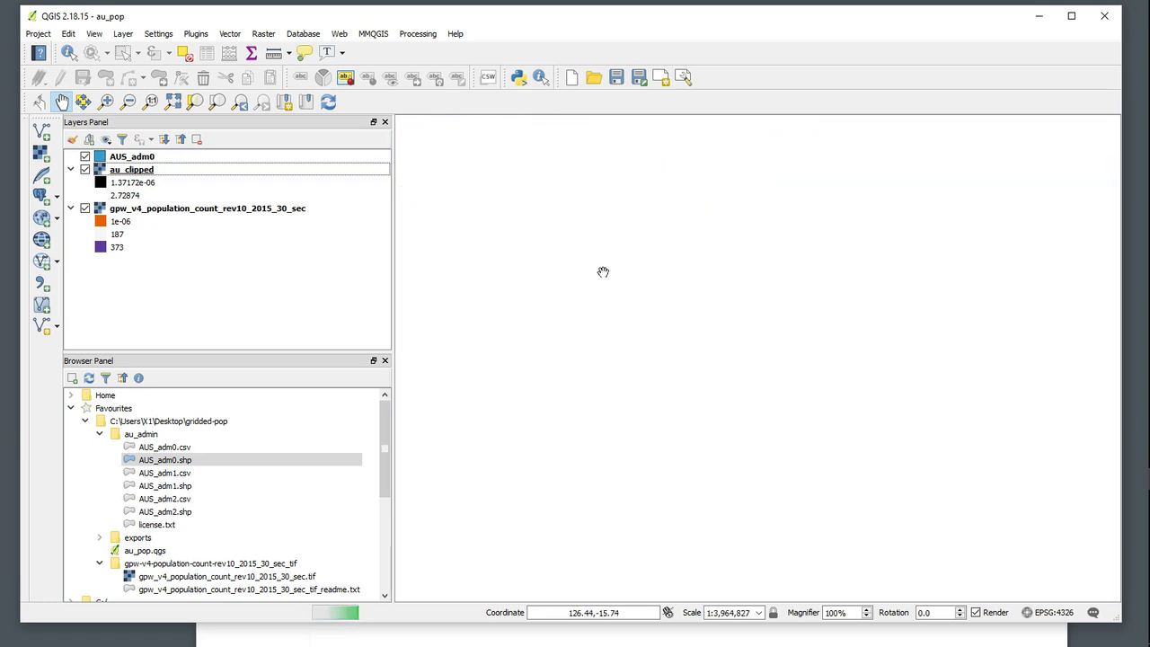
Step: Inspect the Australian coastline, then view the gpw_v4_population_count_rev10_2015_30_sec raster's full extent against Australia
{"action": "scroll", "coordinate": [603, 274], "scroll_direction": "up", "scroll_amount": 3}
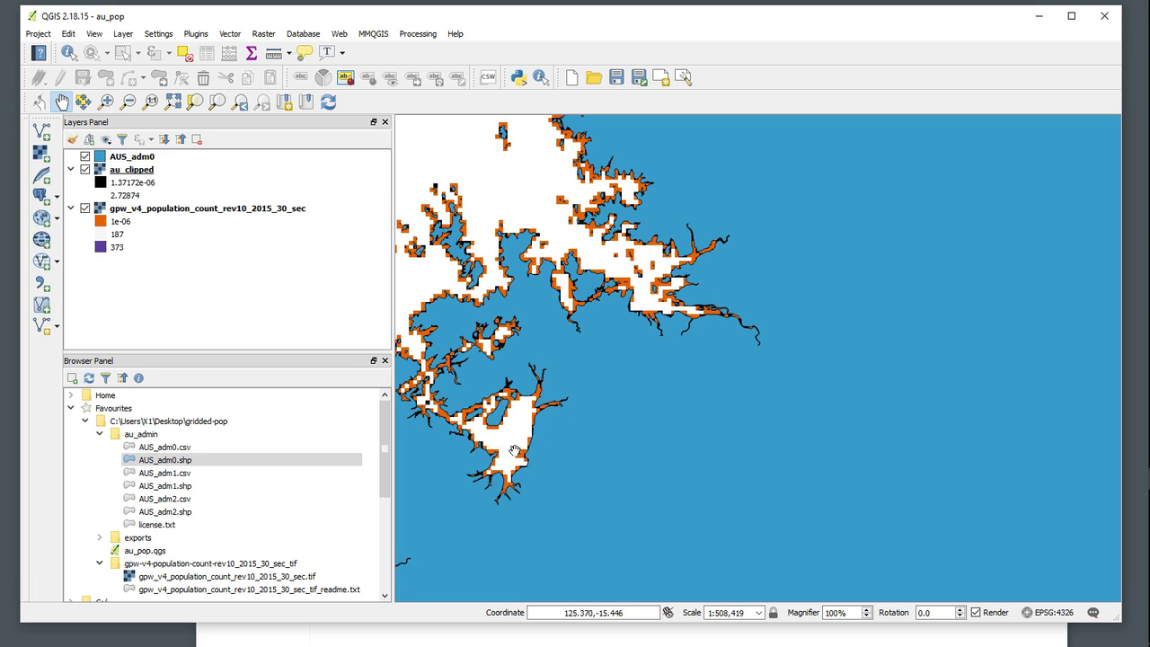
{"action": "left_click", "coordinate": [161, 213]}
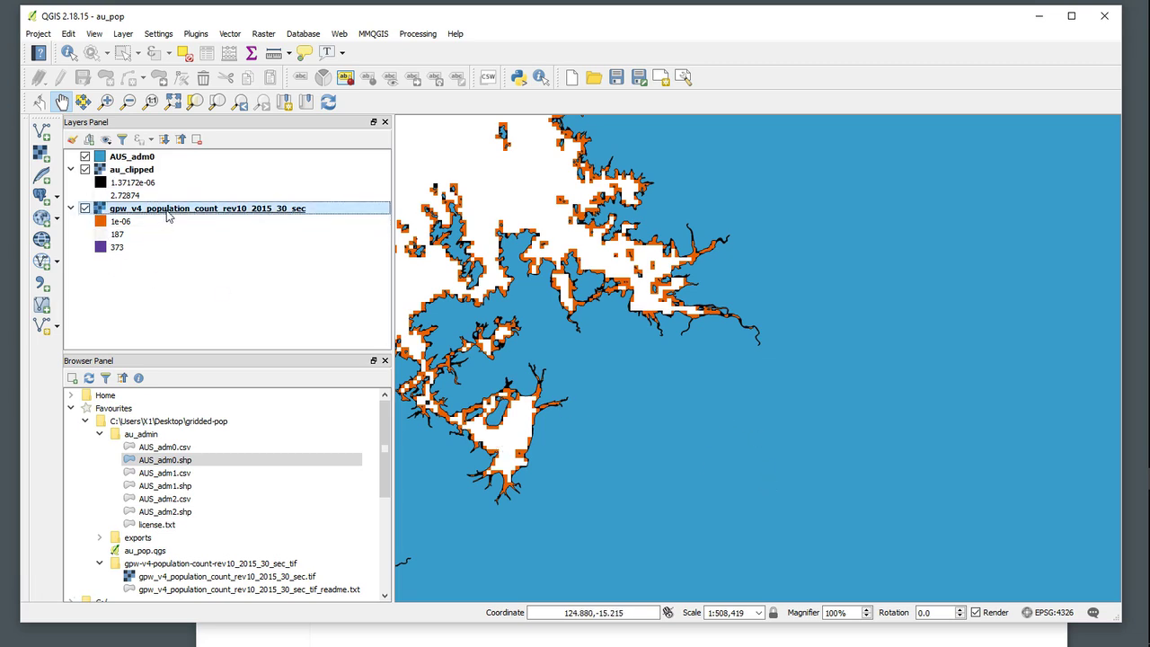
{"action": "right_click", "coordinate": [284, 212]}
{"action": "left_click", "coordinate": [336, 219]}
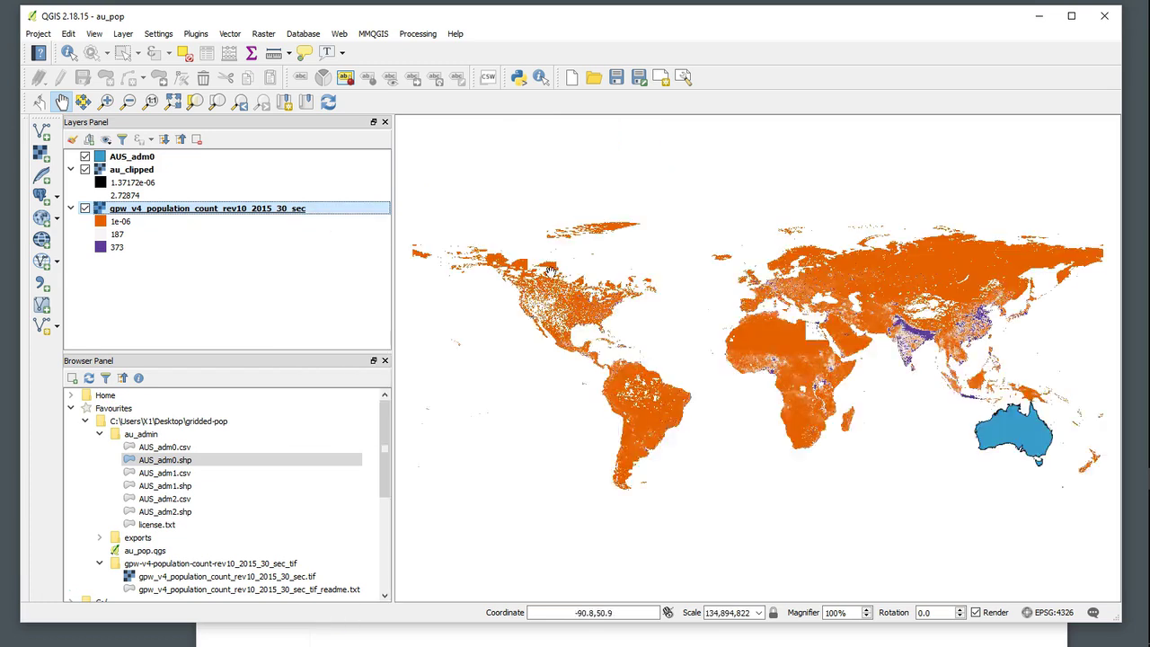
{"action": "scroll", "coordinate": [759, 339], "scroll_direction": "down", "scroll_amount": 1}
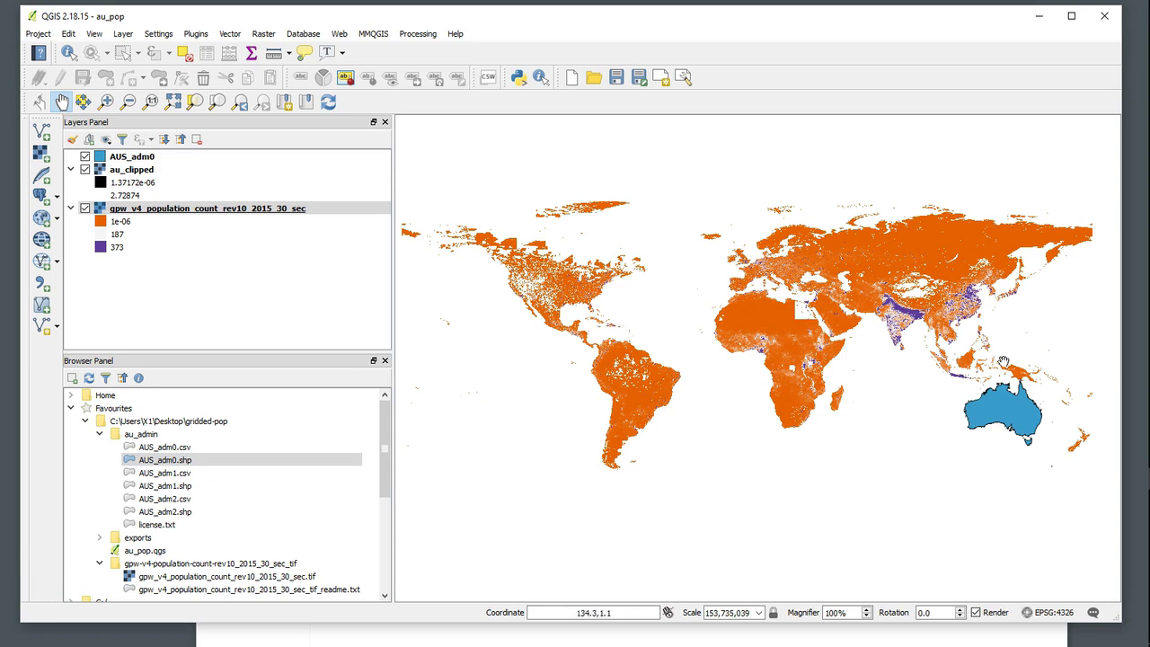
{"action": "left_click_drag", "start_coordinate": [990, 377], "coordinate": [815, 328]}
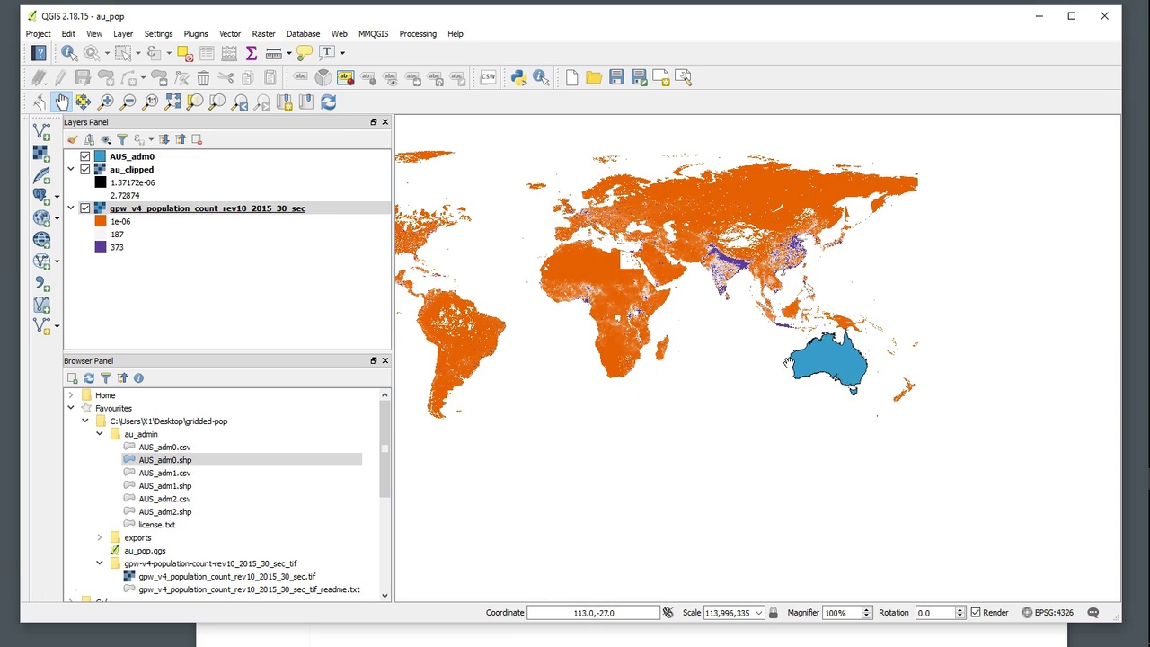
Step: Remove the gpw_v4_population_count_rev10_2015_30_sec layer from the map and save the project
{"action": "right_click", "coordinate": [207, 208]}
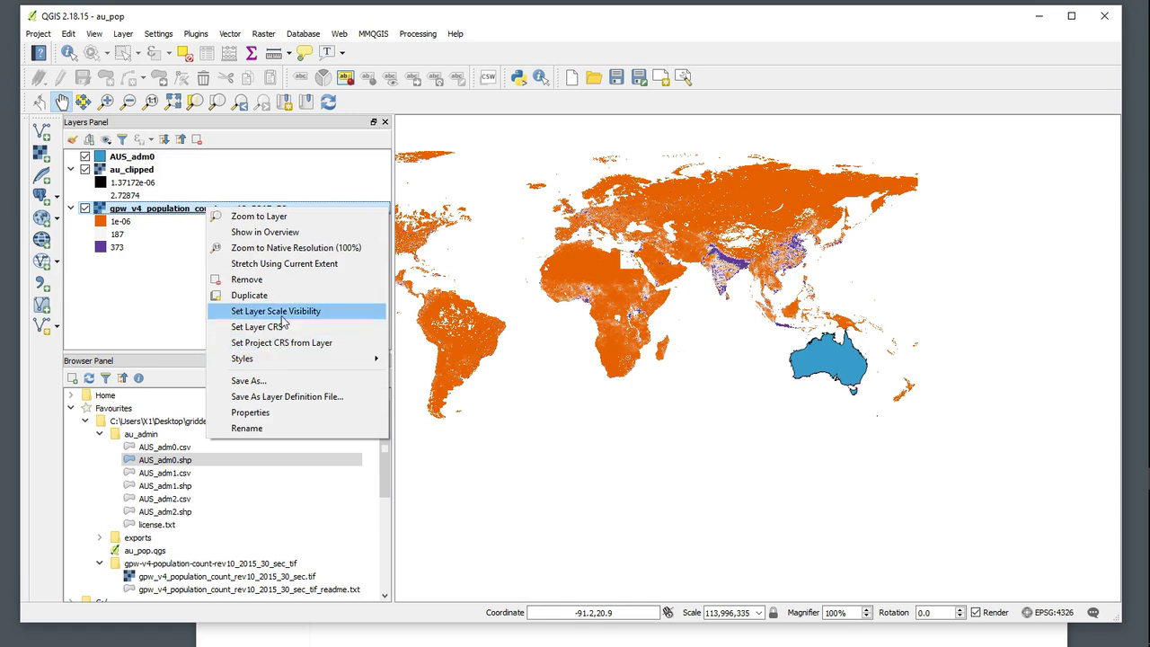
{"action": "mouse_move", "coordinate": [274, 367]}
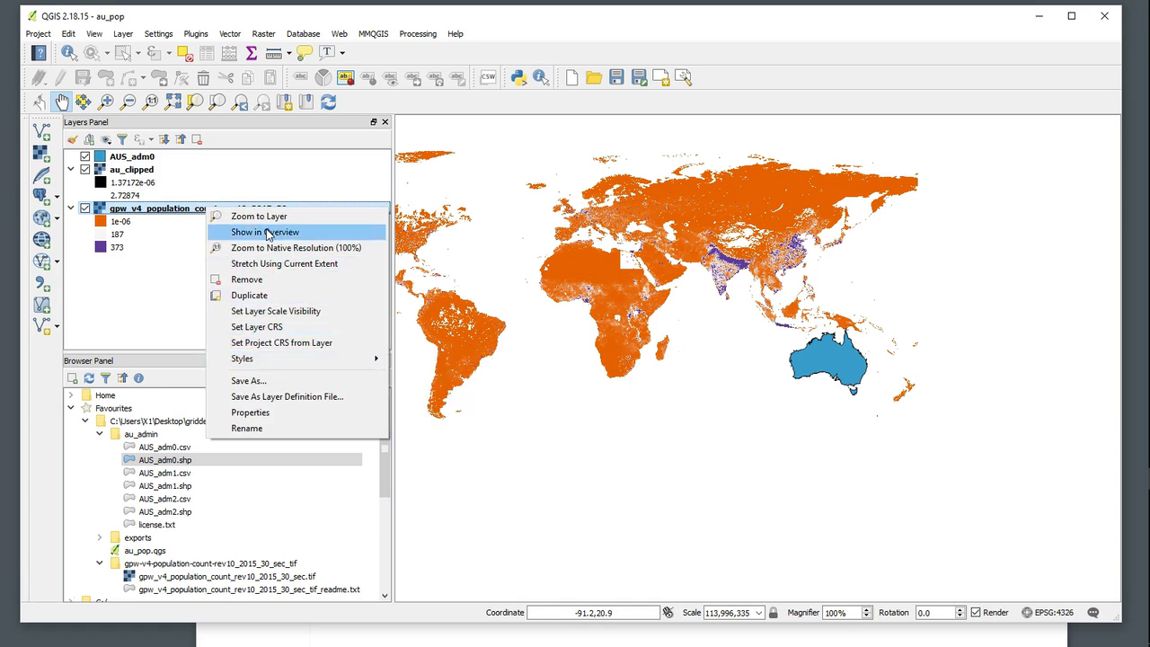
{"action": "left_click", "coordinate": [262, 282]}
{"action": "left_click", "coordinate": [544, 338]}
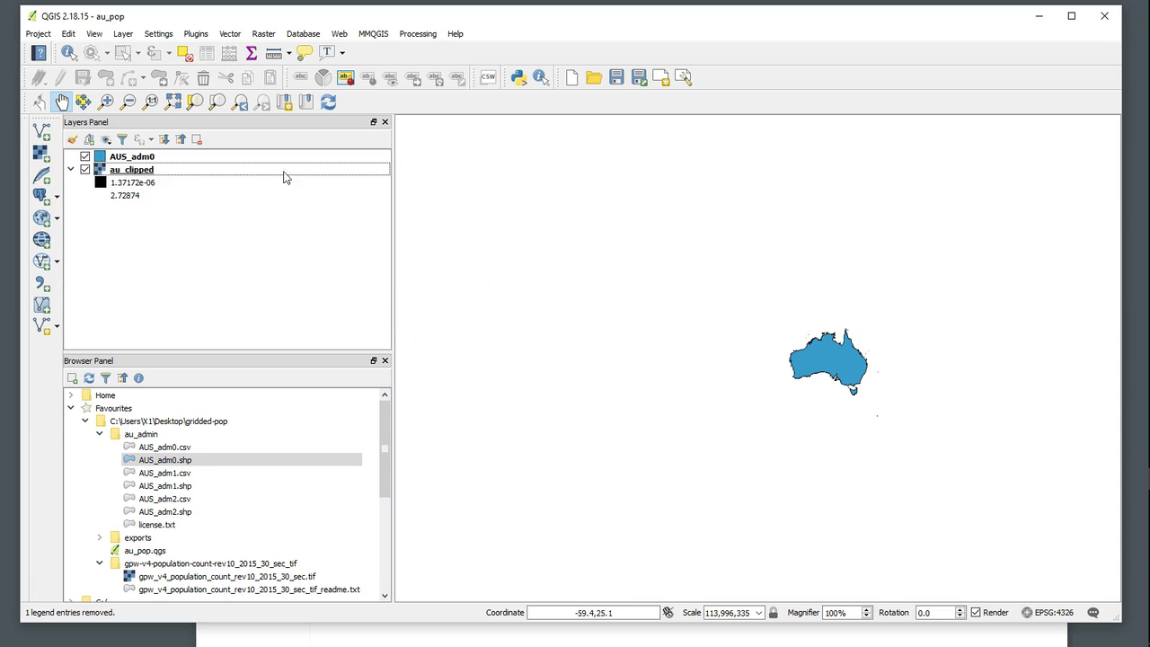
{"action": "left_click", "coordinate": [40, 36]}
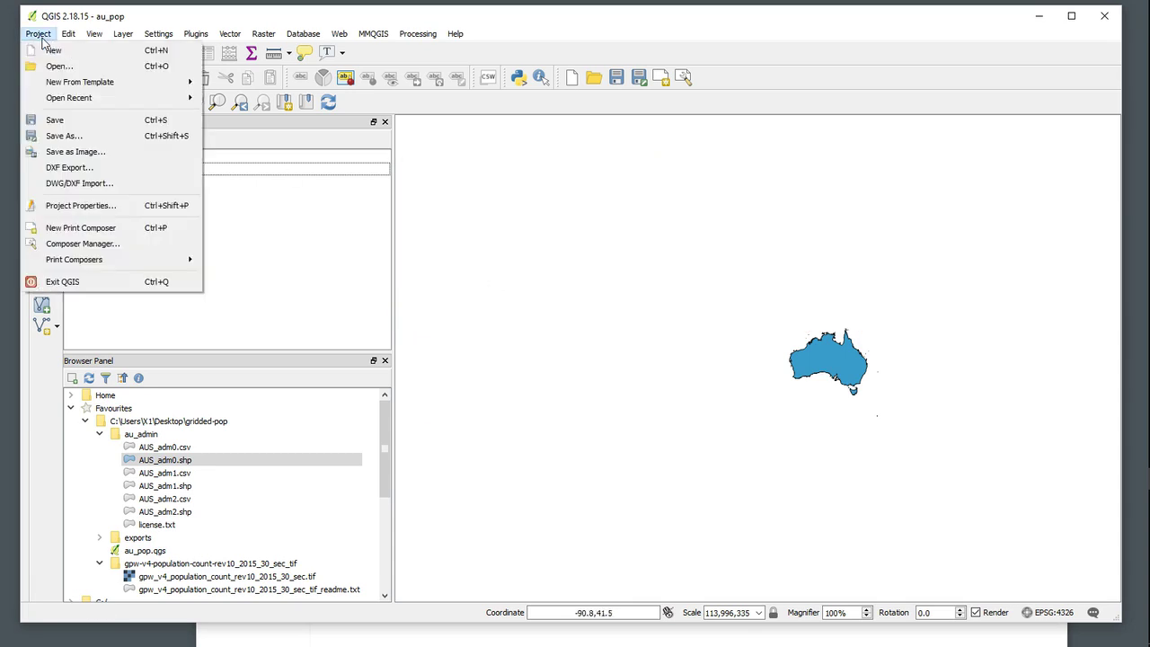
{"action": "left_click", "coordinate": [51, 115]}
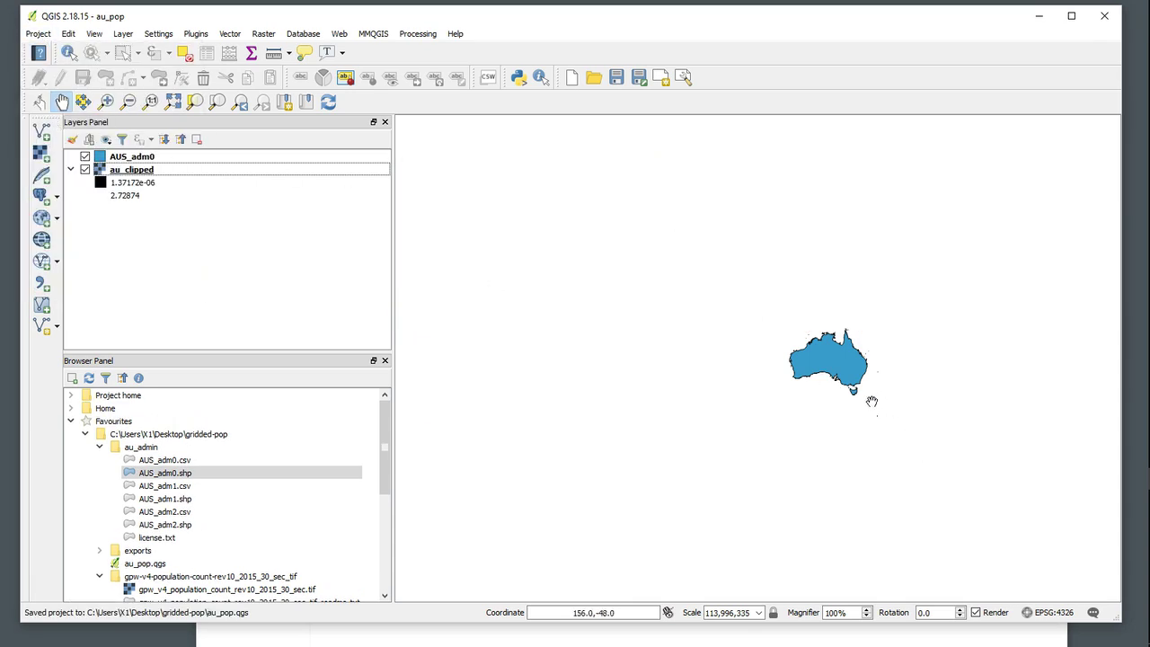
Step: Frame the whole of Australia on the map and save the project with this view
{"action": "left_click_drag", "start_coordinate": [872, 400], "coordinate": [787, 349]}
{"action": "scroll", "coordinate": [772, 333], "scroll_direction": "down", "scroll_amount": 2}
{"action": "scroll", "coordinate": [773, 333], "scroll_direction": "up", "scroll_amount": 4}
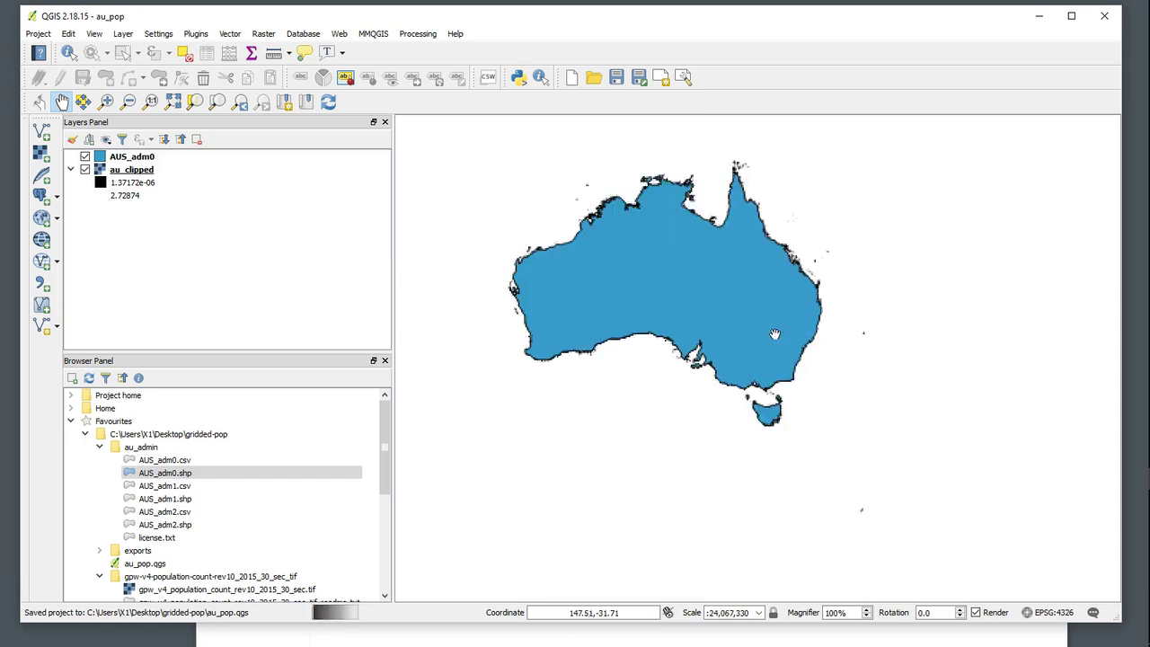
{"action": "scroll", "coordinate": [751, 380], "scroll_direction": "down", "scroll_amount": 1}
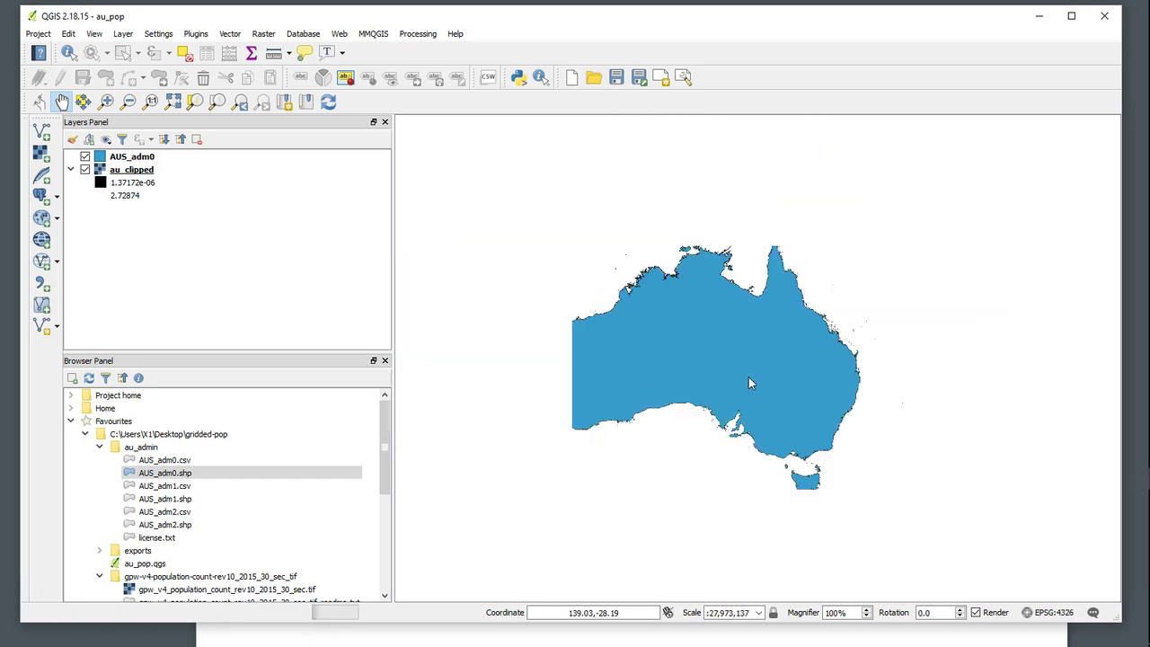
{"action": "left_click_drag", "start_coordinate": [701, 356], "coordinate": [733, 316]}
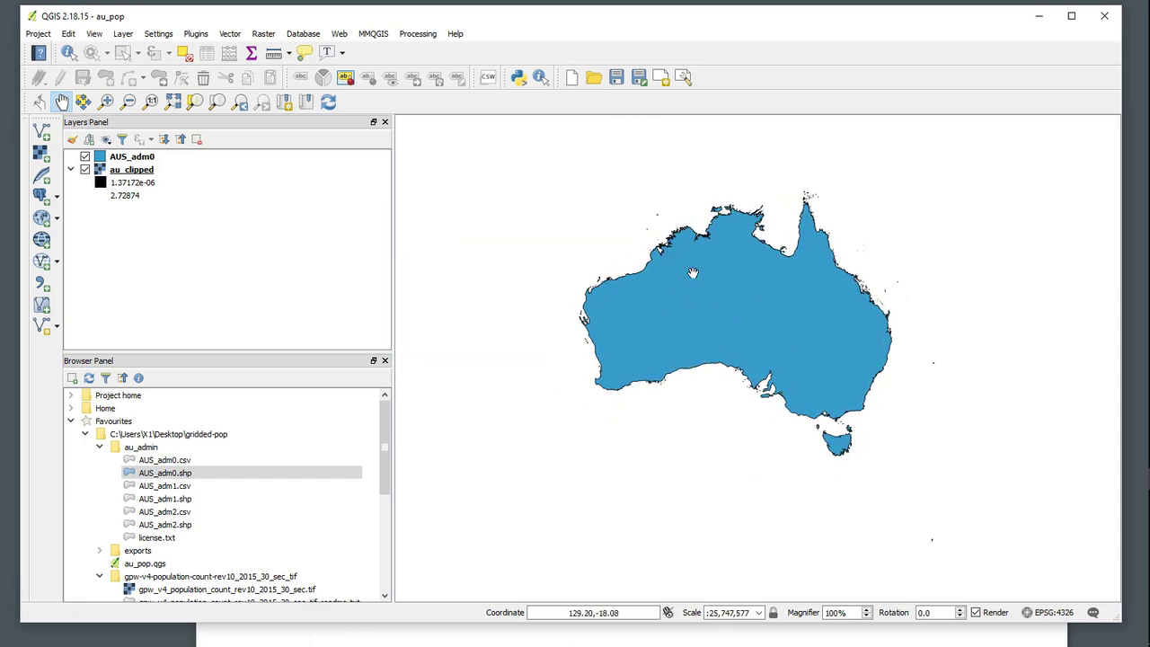
{"action": "left_click_drag", "start_coordinate": [760, 330], "coordinate": [754, 333]}
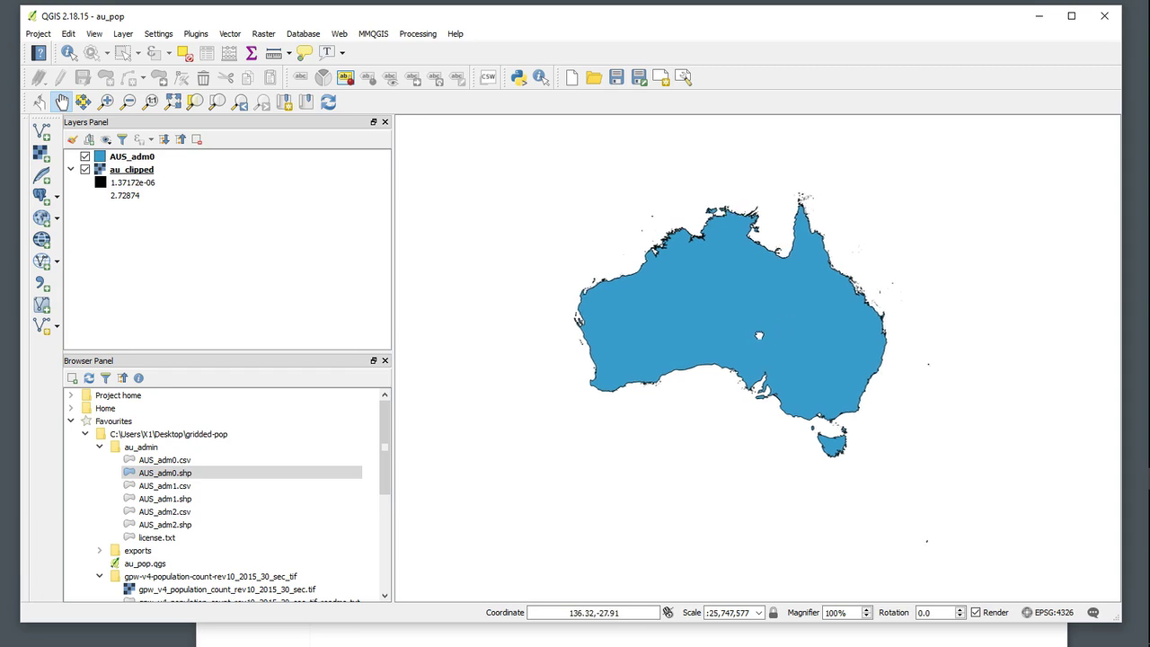
{"action": "left_click", "coordinate": [38, 33]}
{"action": "left_click", "coordinate": [56, 120]}
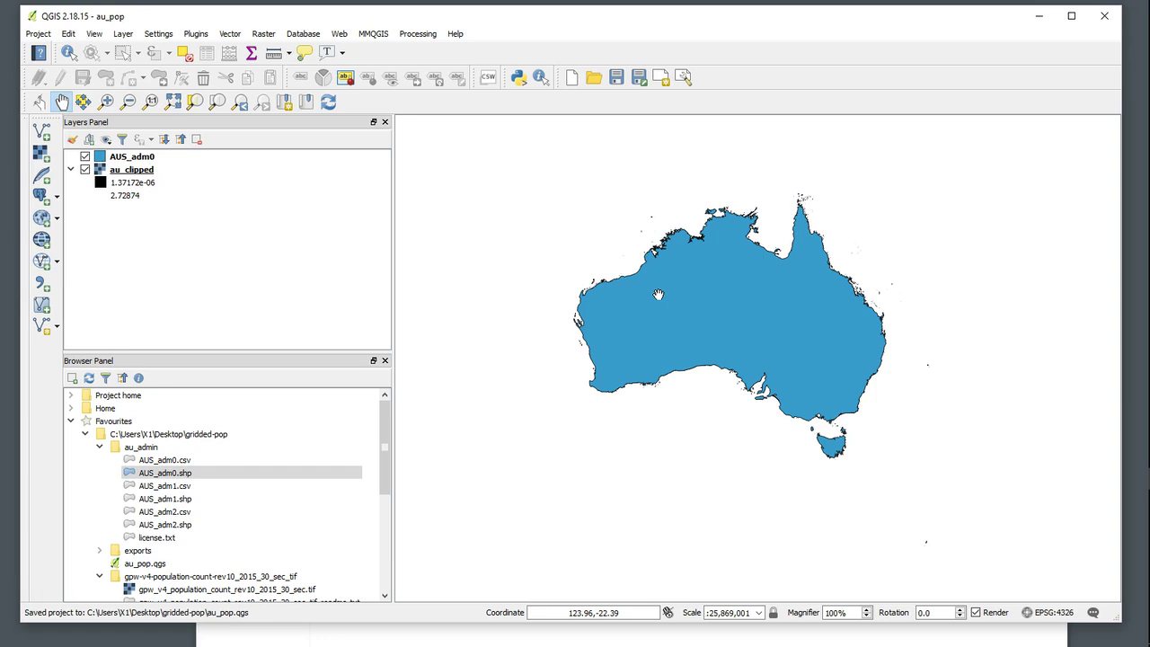
Step: Hide the AUS_adm0 layer and move it below au_clipped in the layer order
{"action": "left_click", "coordinate": [99, 160]}
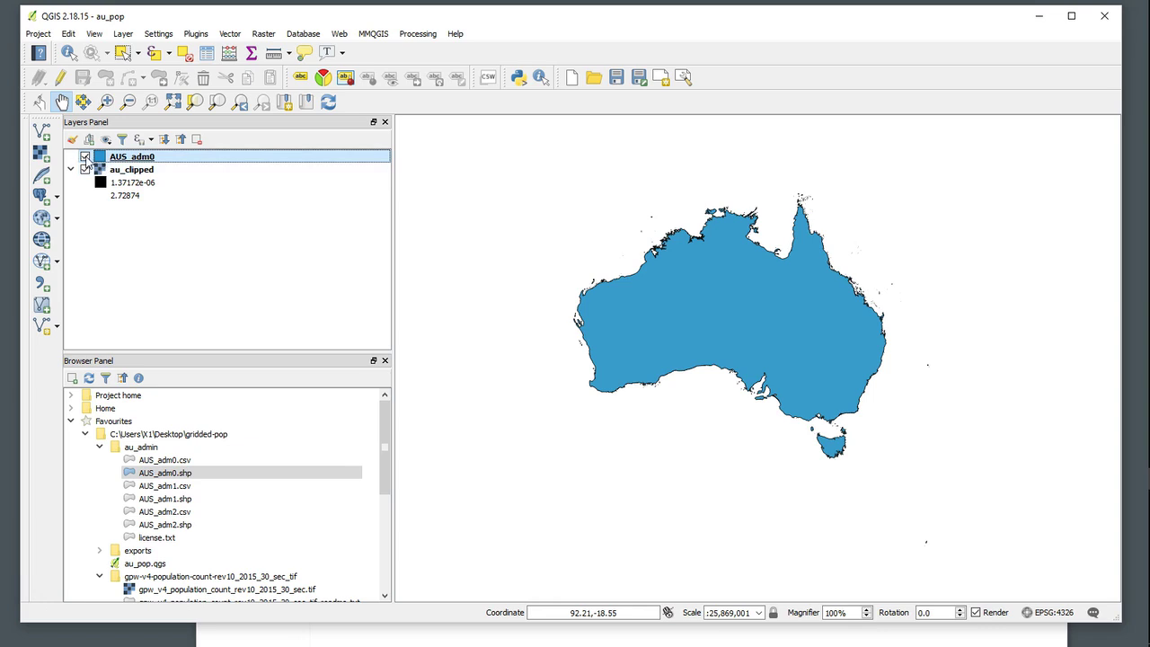
{"action": "left_click", "coordinate": [85, 157]}
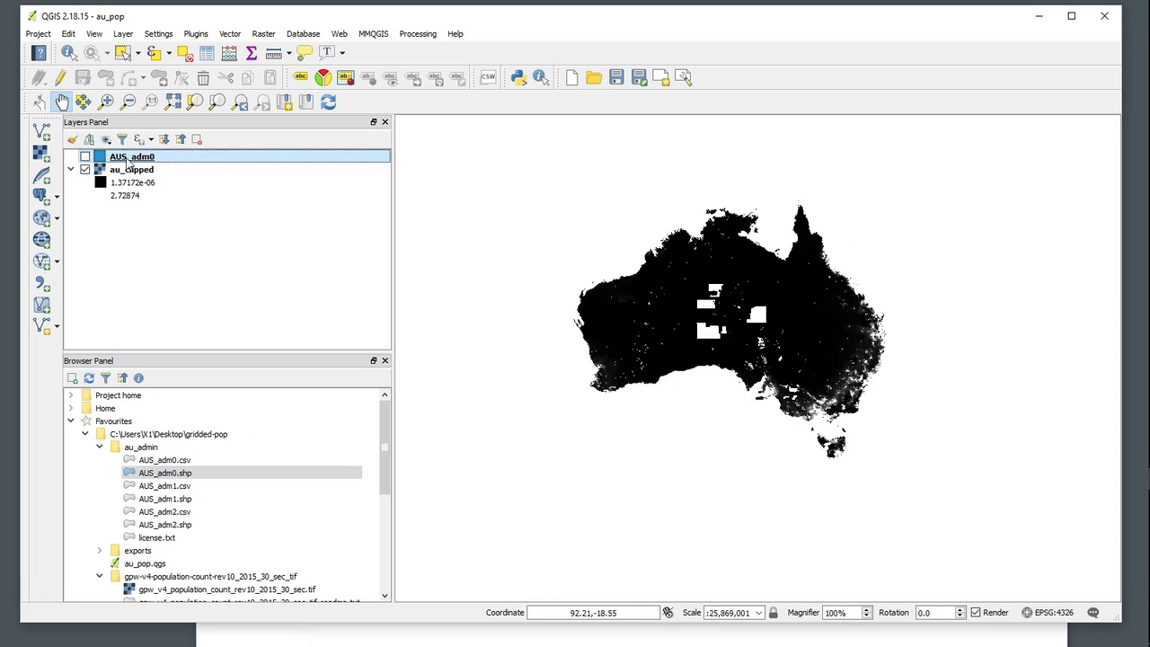
{"action": "left_click_drag", "start_coordinate": [134, 164], "coordinate": [136, 212]}
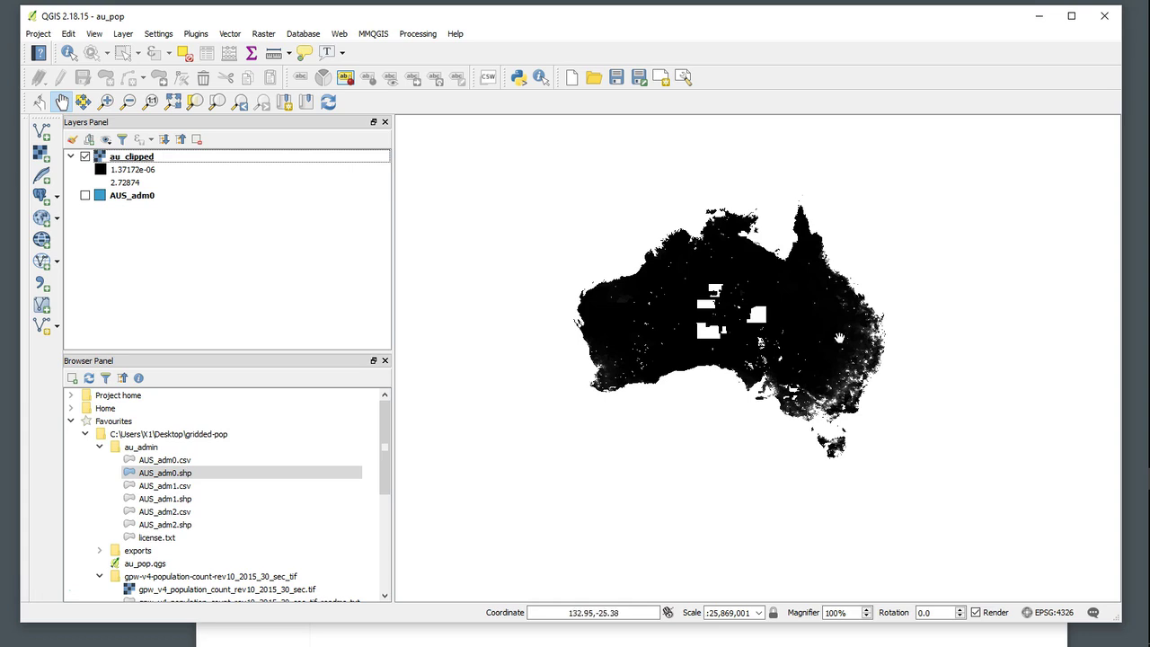
Step: Check the general information in au_clipped's layer properties, and collapse every metadata section except Properties
{"action": "right_click", "coordinate": [126, 157]}
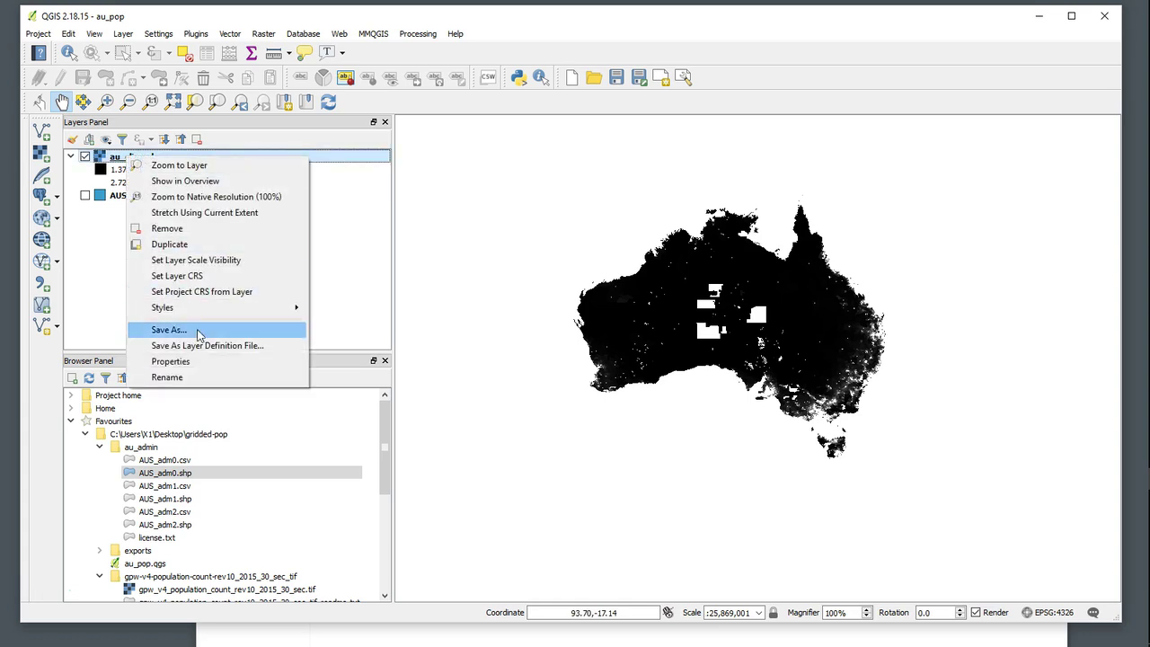
{"action": "left_click", "coordinate": [194, 362]}
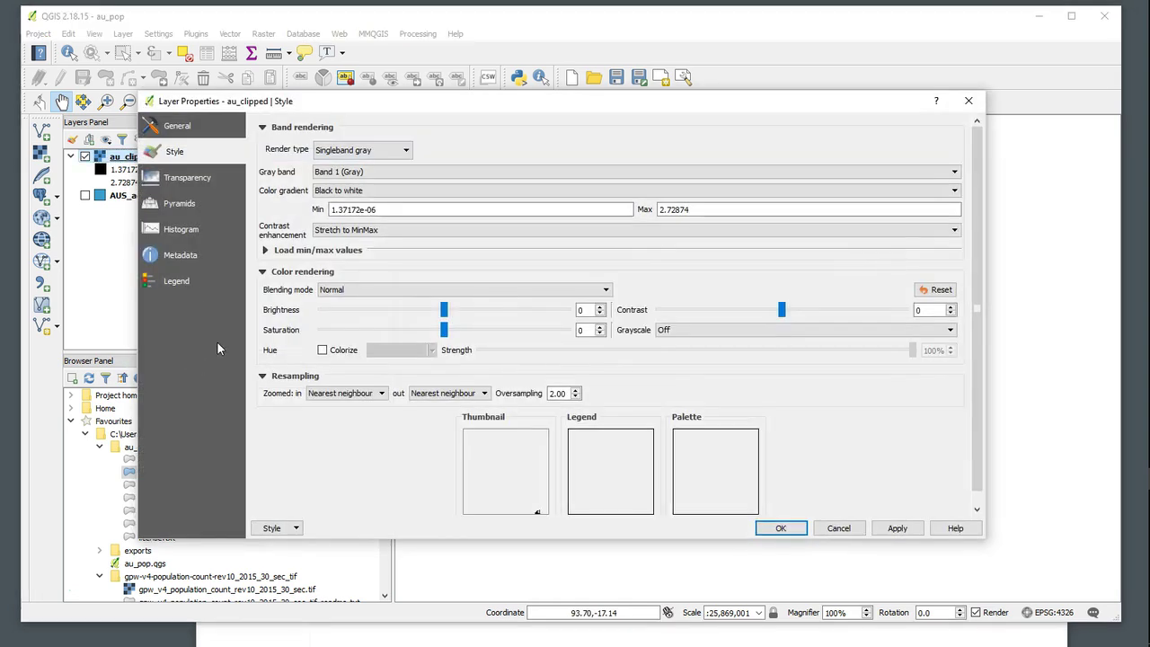
{"action": "left_click", "coordinate": [187, 131]}
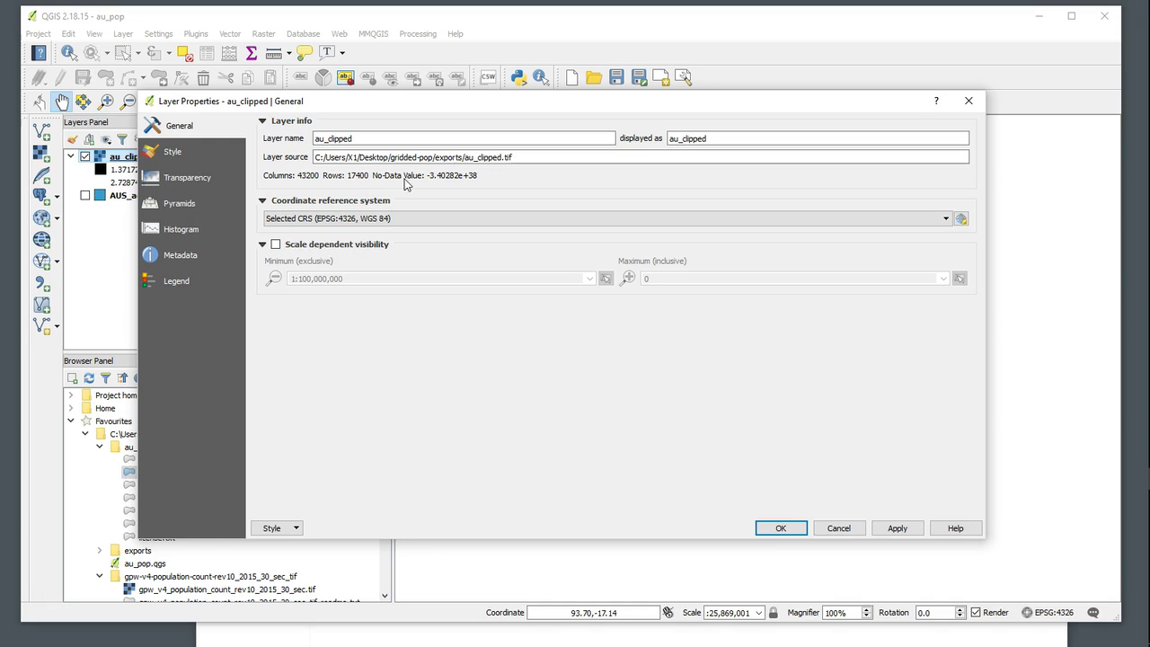
{"action": "left_click", "coordinate": [190, 260]}
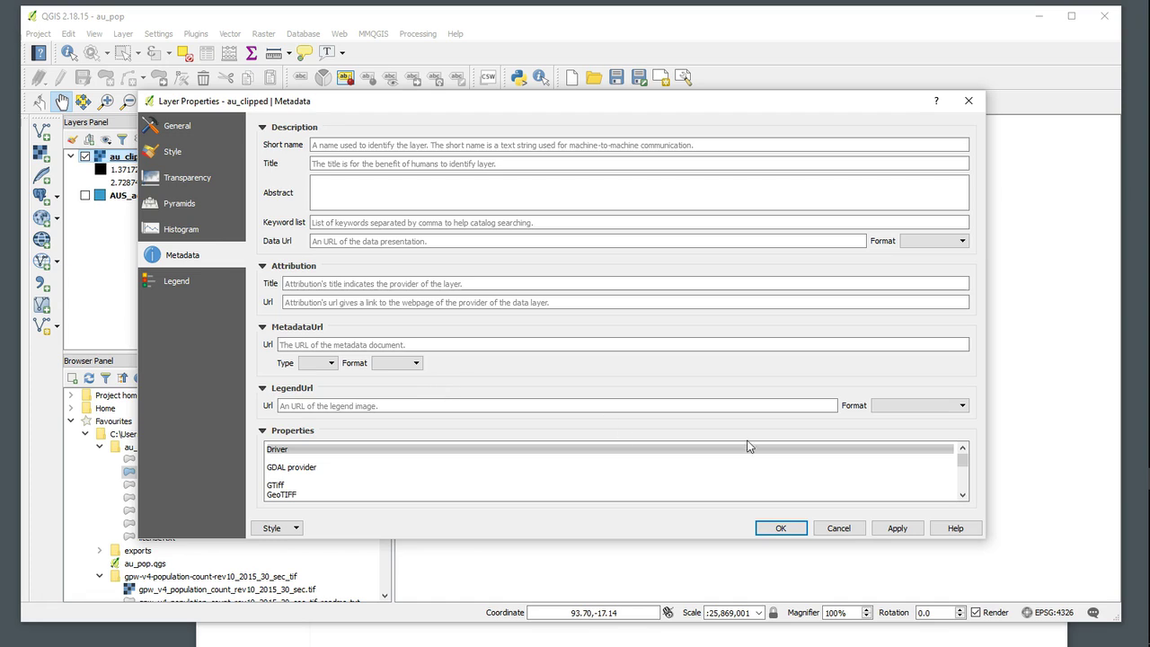
{"action": "left_click", "coordinate": [263, 387]}
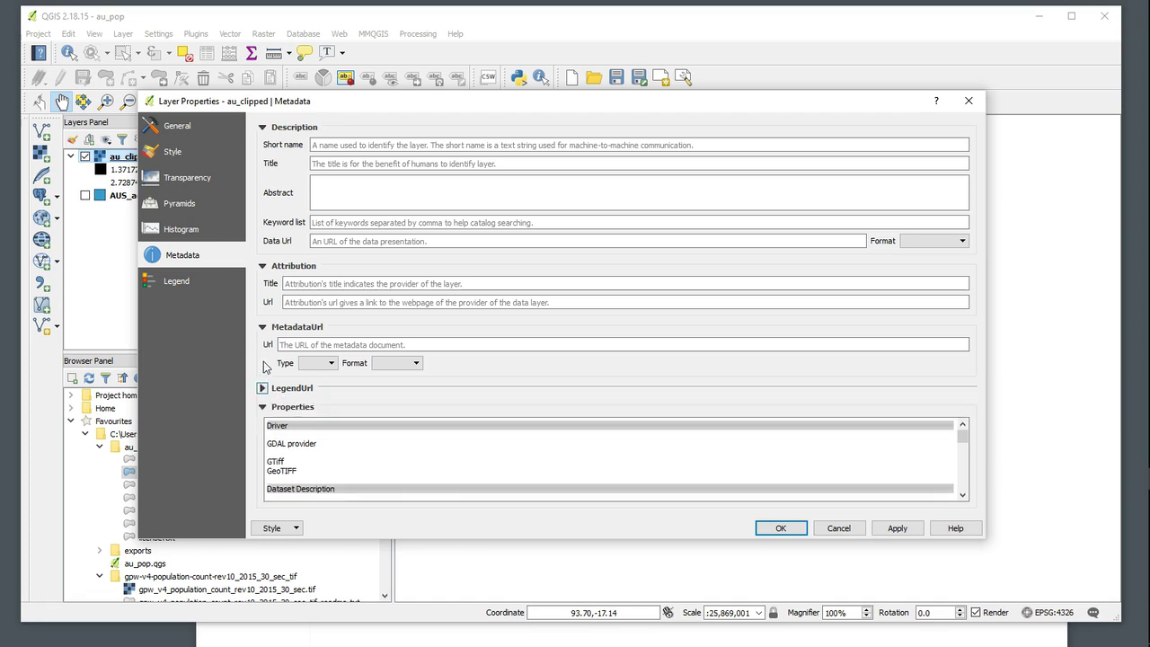
{"action": "left_click", "coordinate": [262, 327]}
{"action": "left_click", "coordinate": [262, 266]}
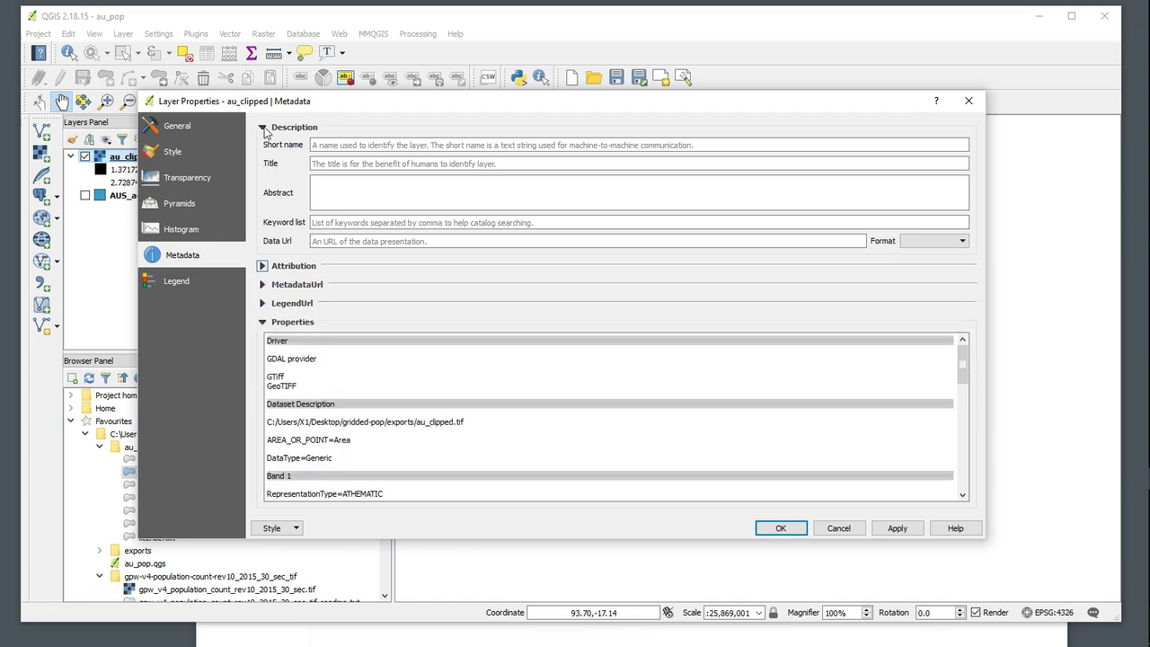
{"action": "left_click", "coordinate": [262, 127]}
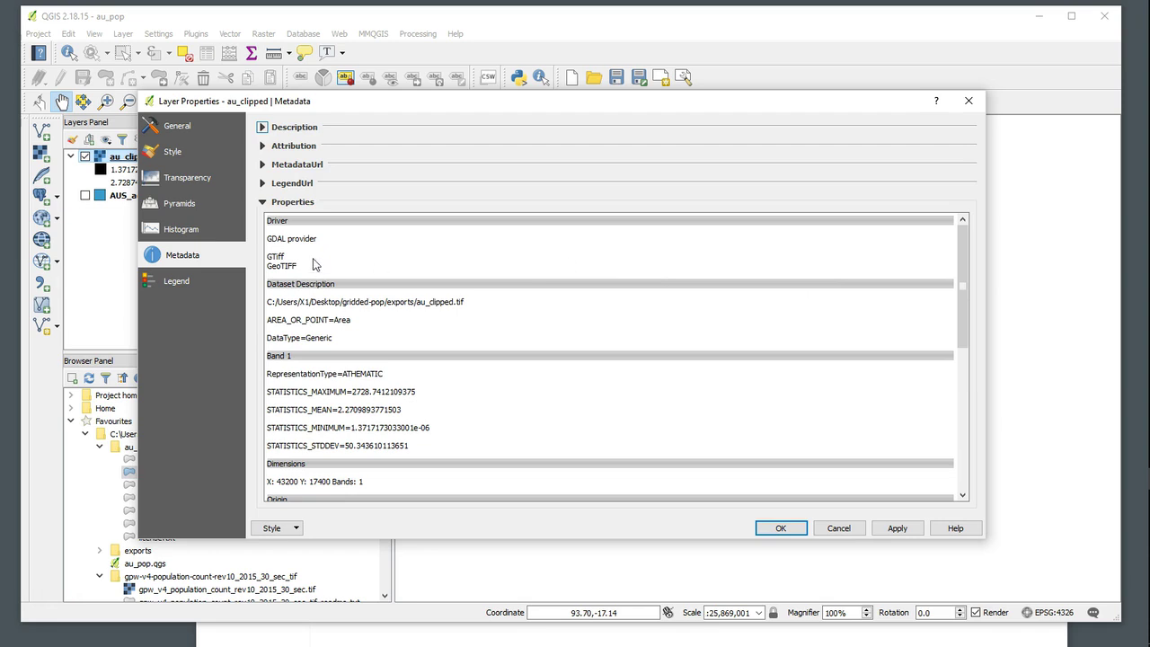
Step: Read au_clipped's file format, statistics, pixel size, data type, spatial reference system and extent, and close its properties without changes
{"action": "left_click_drag", "start_coordinate": [298, 267], "coordinate": [267, 268]}
{"action": "left_click_drag", "start_coordinate": [963, 285], "coordinate": [916, 330]}
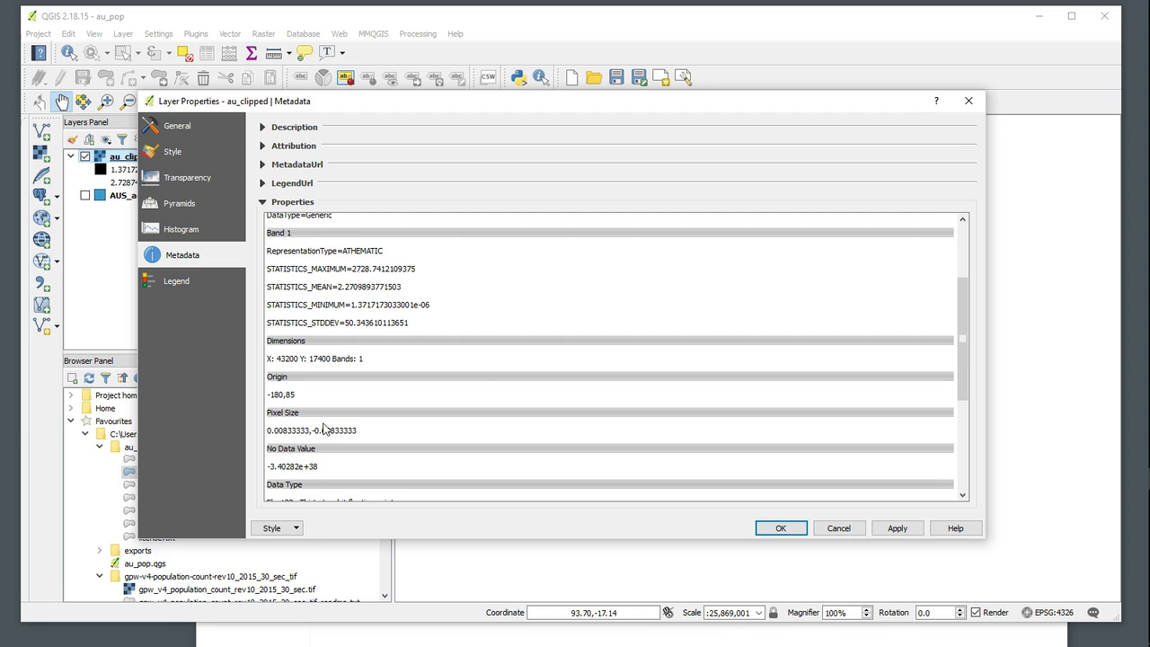
{"action": "scroll", "coordinate": [415, 428], "scroll_direction": "down", "scroll_amount": 1}
{"action": "left_click_drag", "start_coordinate": [362, 391], "coordinate": [266, 390]}
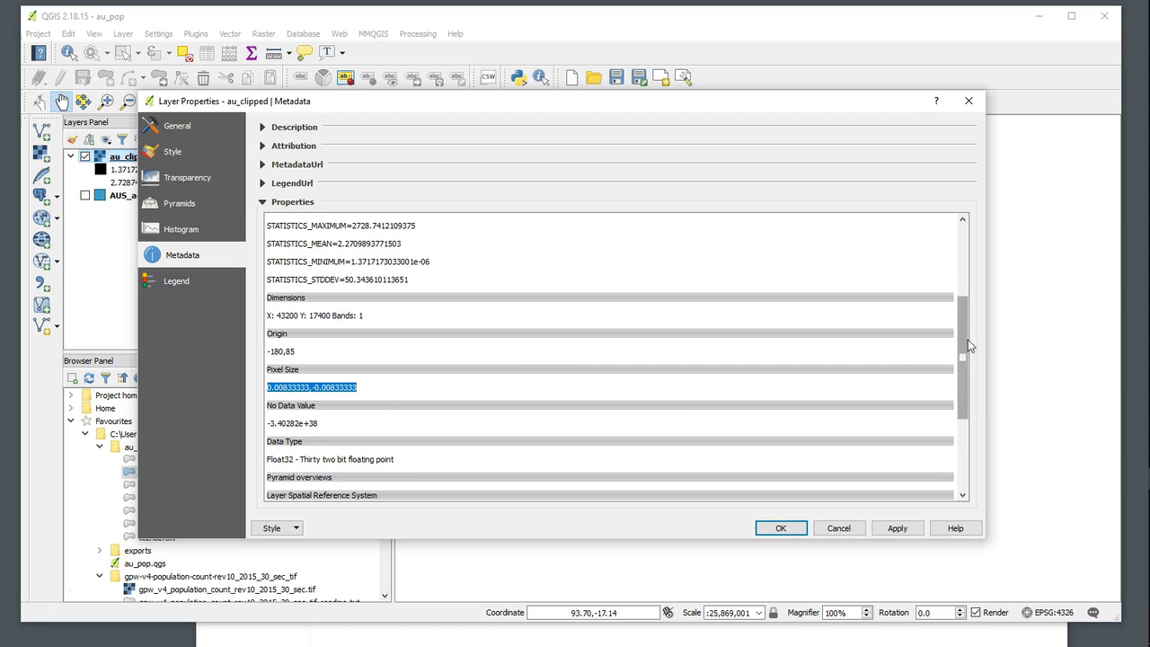
{"action": "left_click_drag", "start_coordinate": [967, 345], "coordinate": [966, 388]}
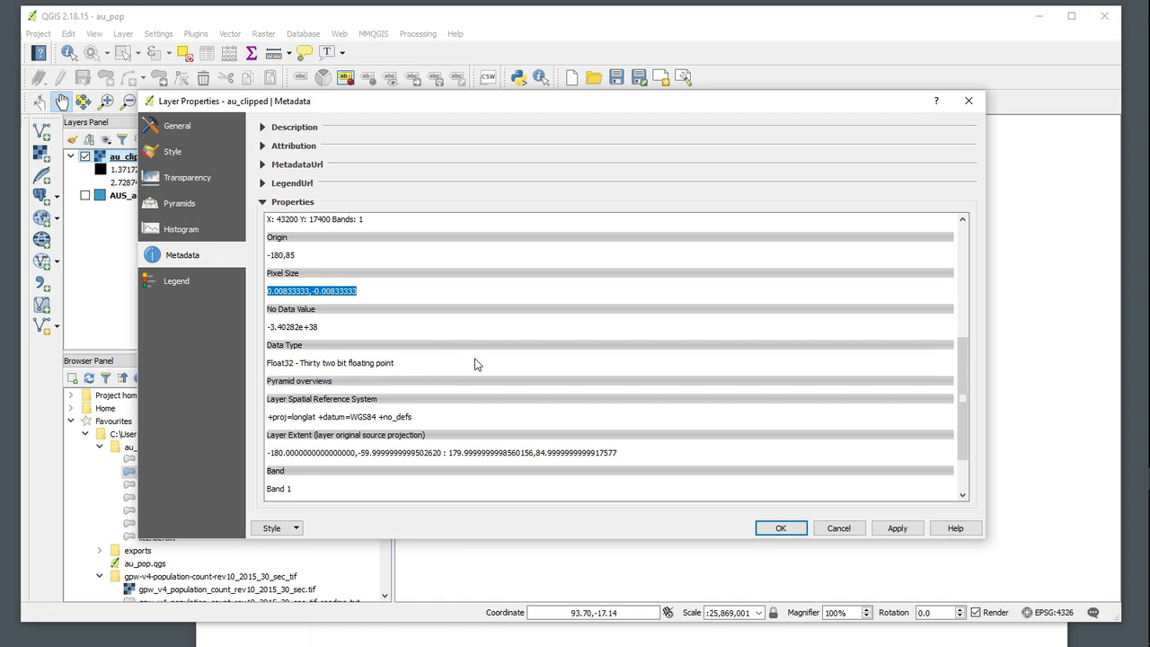
{"action": "left_click_drag", "start_coordinate": [412, 418], "coordinate": [267, 422]}
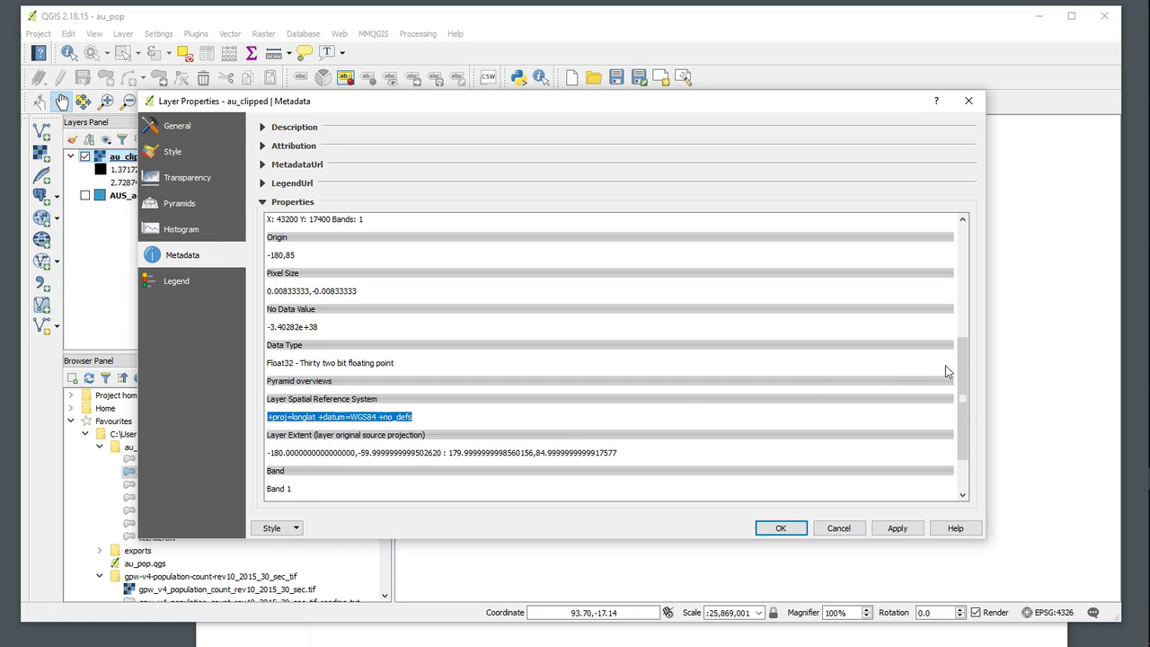
{"action": "left_click_drag", "start_coordinate": [963, 365], "coordinate": [969, 402]}
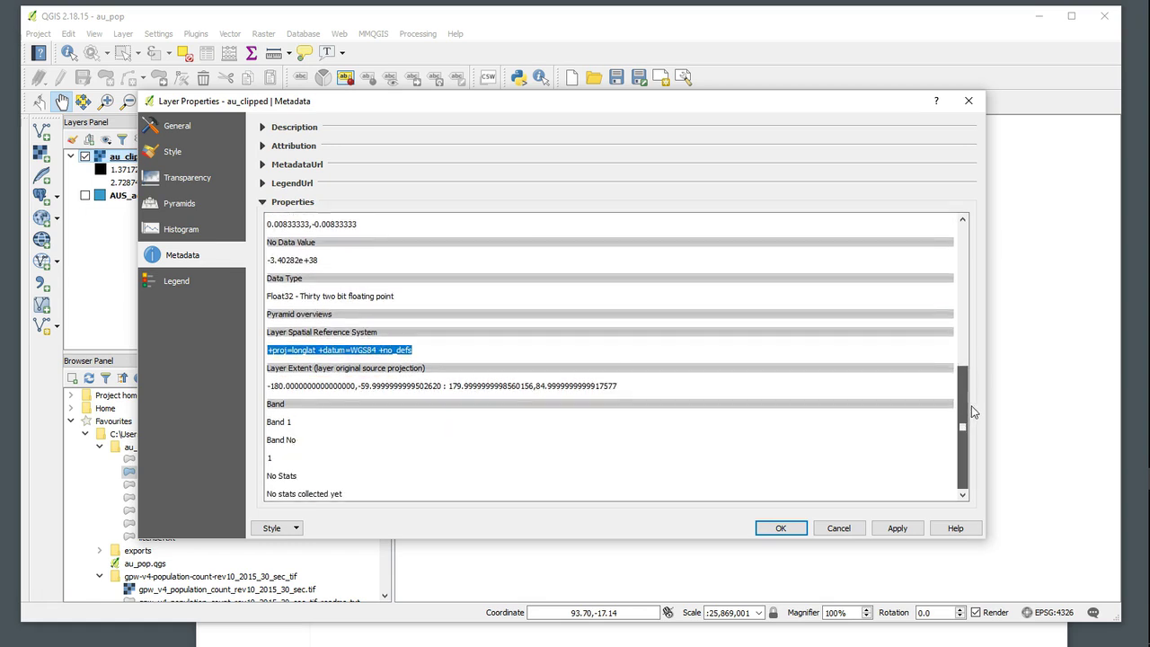
{"action": "left_click_drag", "start_coordinate": [977, 411], "coordinate": [978, 250]}
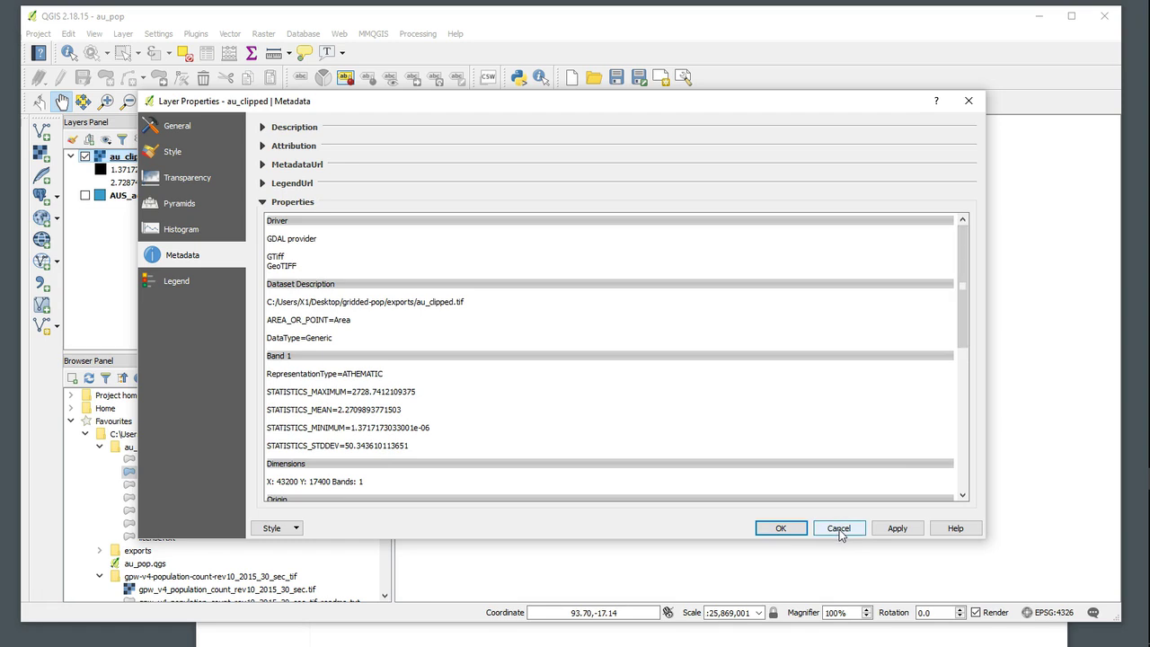
{"action": "left_click", "coordinate": [839, 528]}
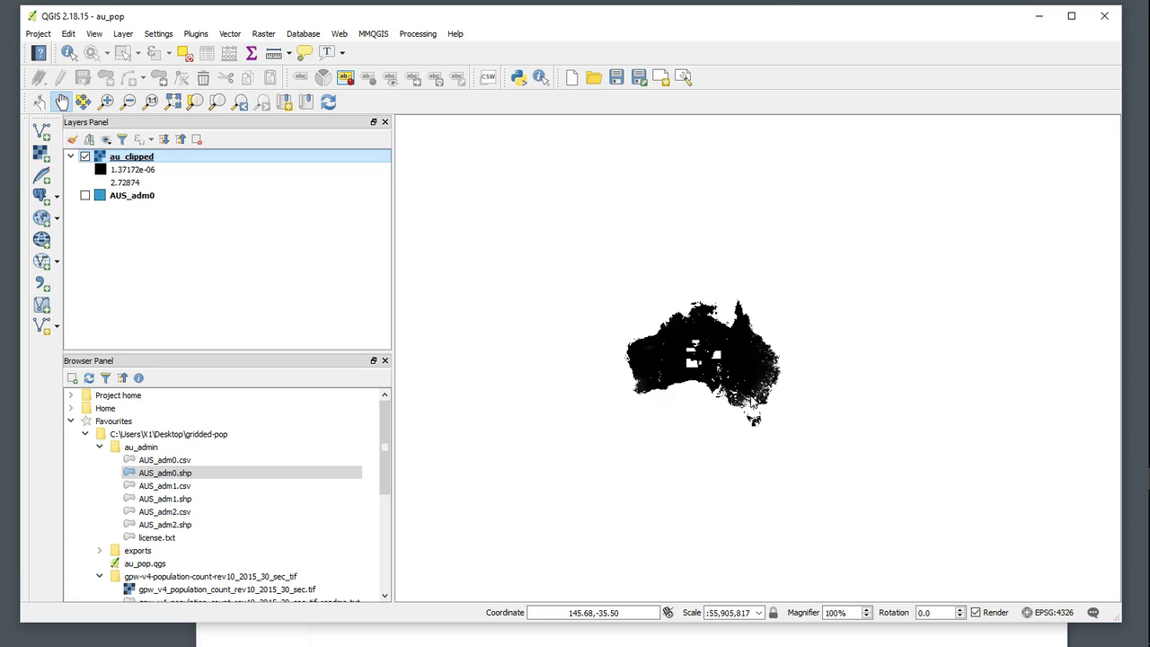
Step: Examine the individual population cells of au_clipped up close in south-eastern Australia
{"action": "scroll", "coordinate": [751, 395], "scroll_direction": "up", "scroll_amount": 3}
{"action": "scroll", "coordinate": [762, 394], "scroll_direction": "up", "scroll_amount": 1}
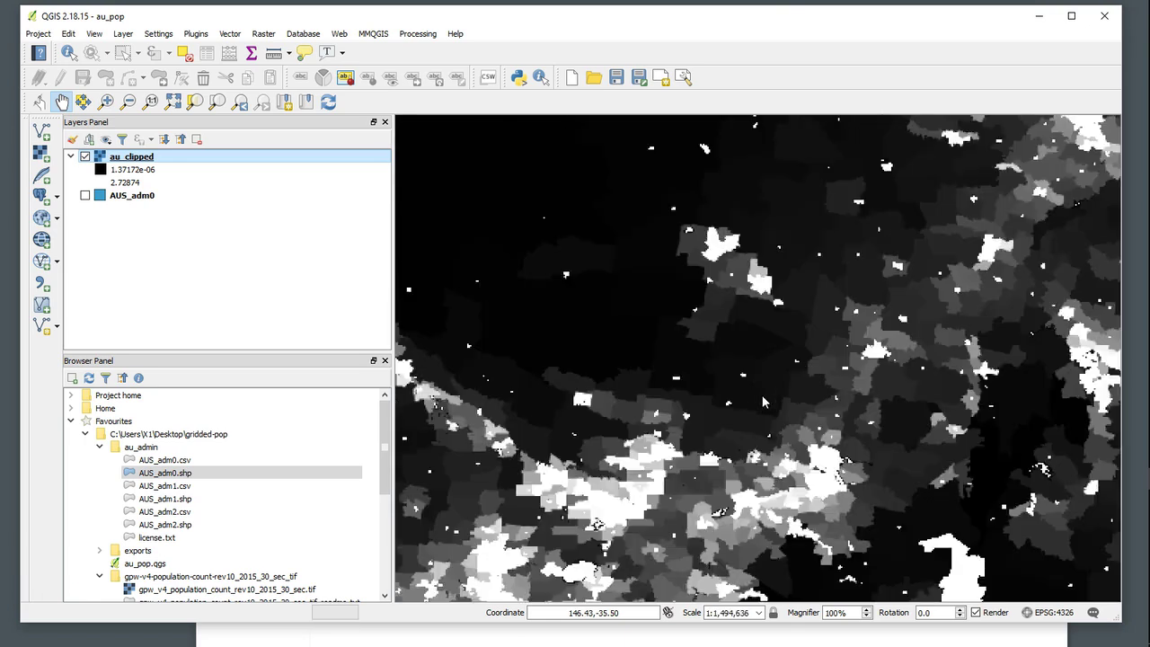
{"action": "left_click_drag", "start_coordinate": [761, 394], "coordinate": [754, 329]}
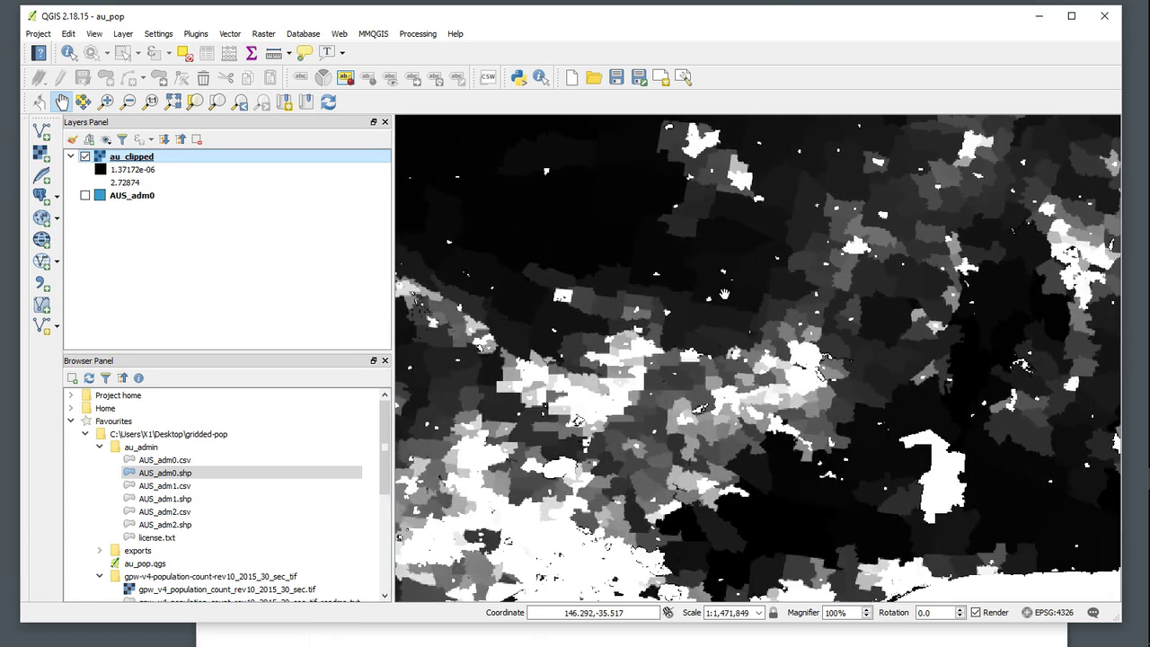
{"action": "scroll", "coordinate": [725, 293], "scroll_direction": "up", "scroll_amount": 2}
{"action": "left_click_drag", "start_coordinate": [878, 388], "coordinate": [774, 362]}
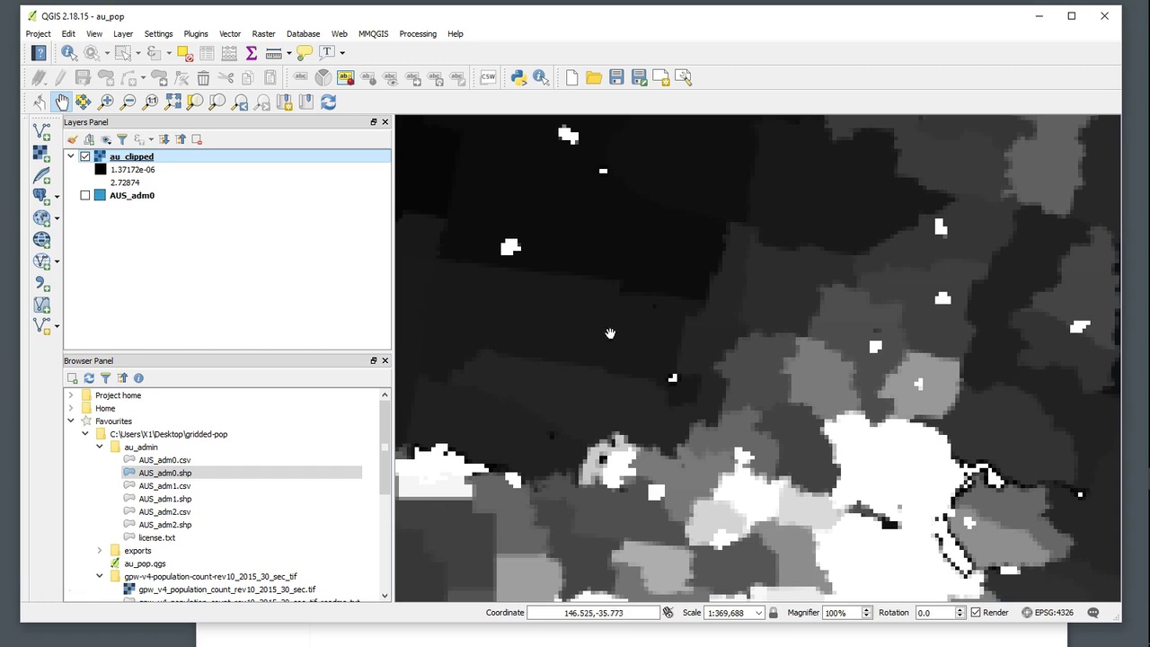
Step: Set au_clipped's render type to Singleband pseudocolor with the PuOr color ramp
{"action": "right_click", "coordinate": [145, 157]}
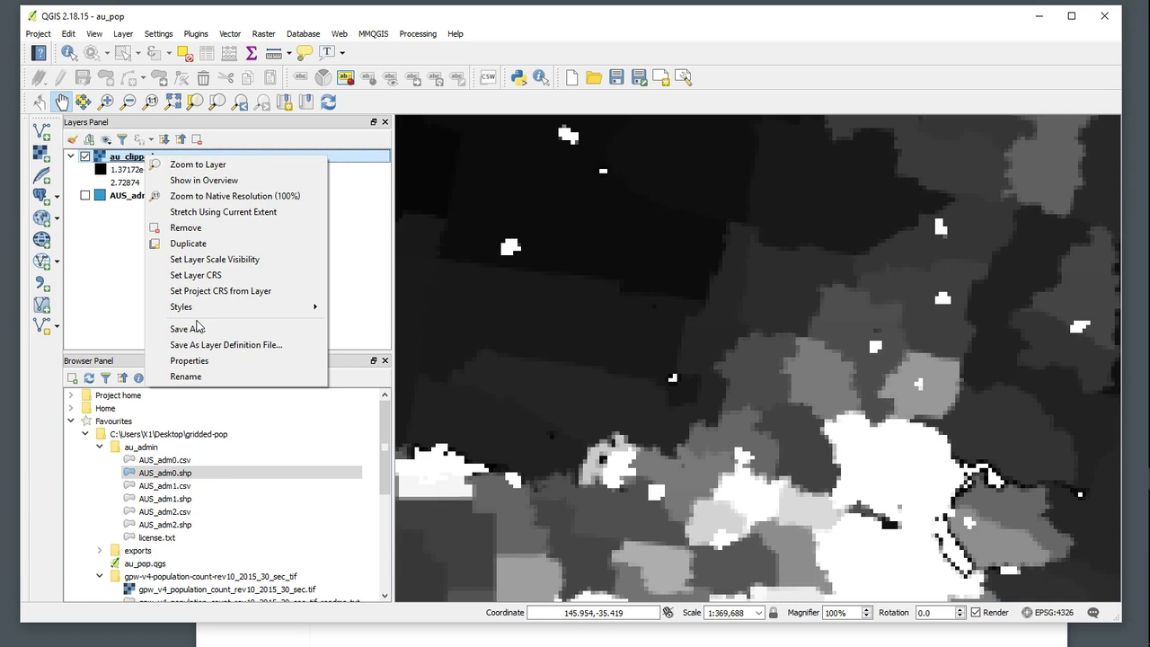
{"action": "left_click", "coordinate": [209, 361]}
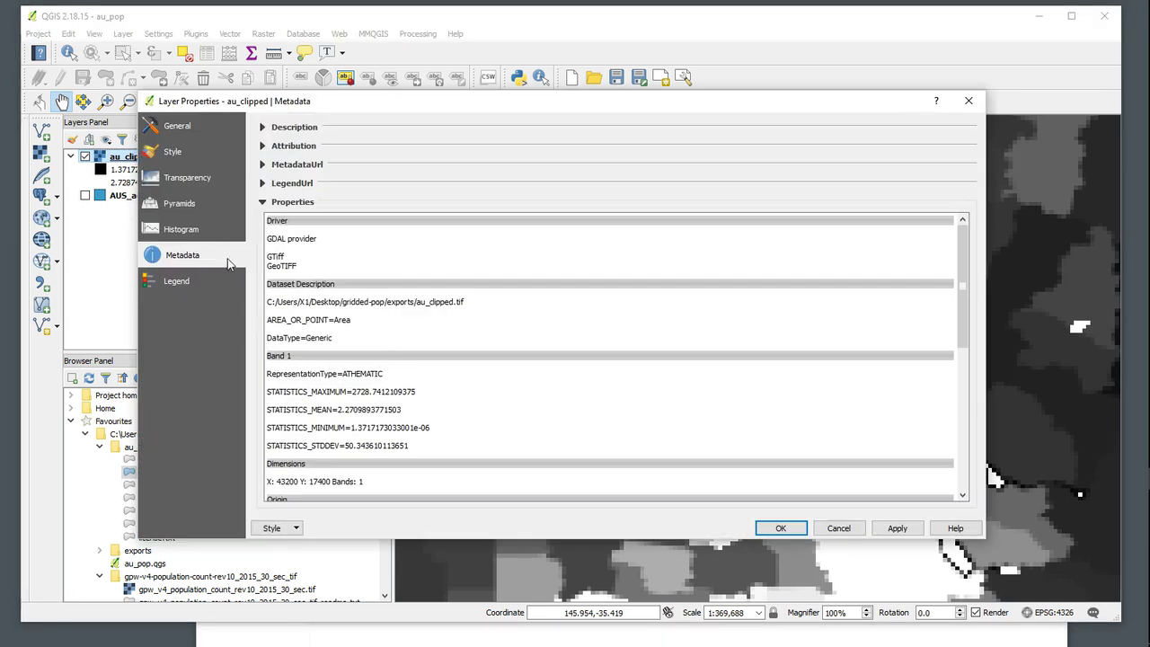
{"action": "left_click", "coordinate": [262, 202]}
{"action": "left_click", "coordinate": [173, 158]}
{"action": "left_click", "coordinate": [375, 153]}
{"action": "left_click", "coordinate": [355, 192]}
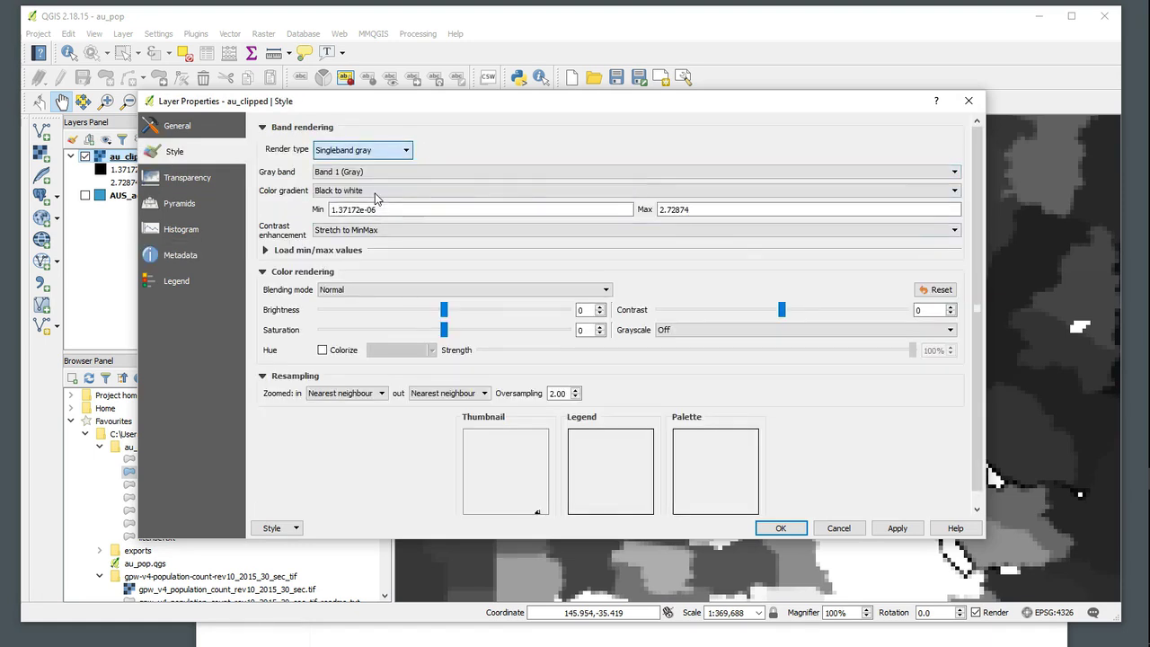
{"action": "left_click", "coordinate": [426, 251]}
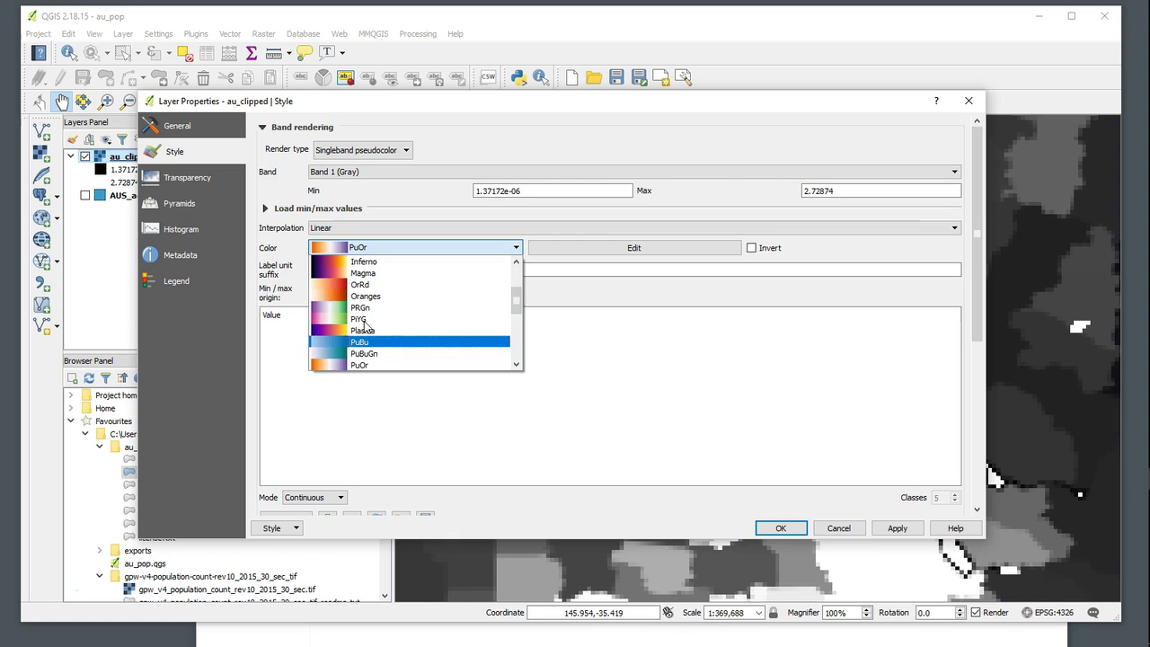
{"action": "left_click", "coordinate": [332, 370]}
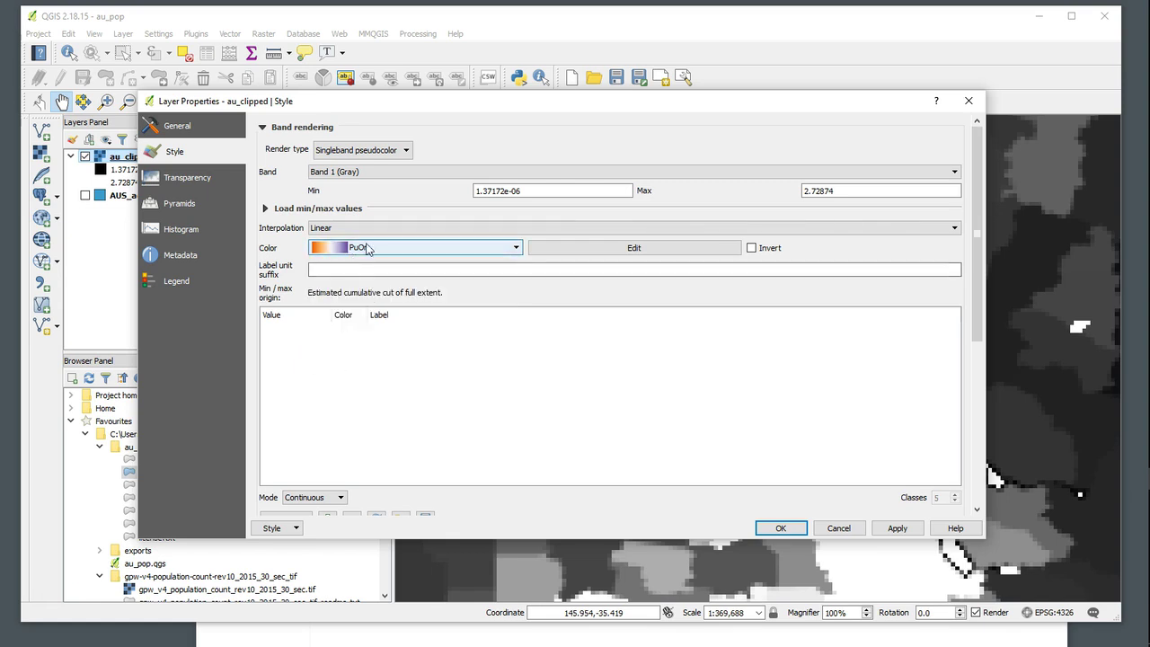
Step: Load the band's value range for au_clipped using the Min / max option with accuracy set to Actual (slower)
{"action": "left_click", "coordinate": [265, 208]}
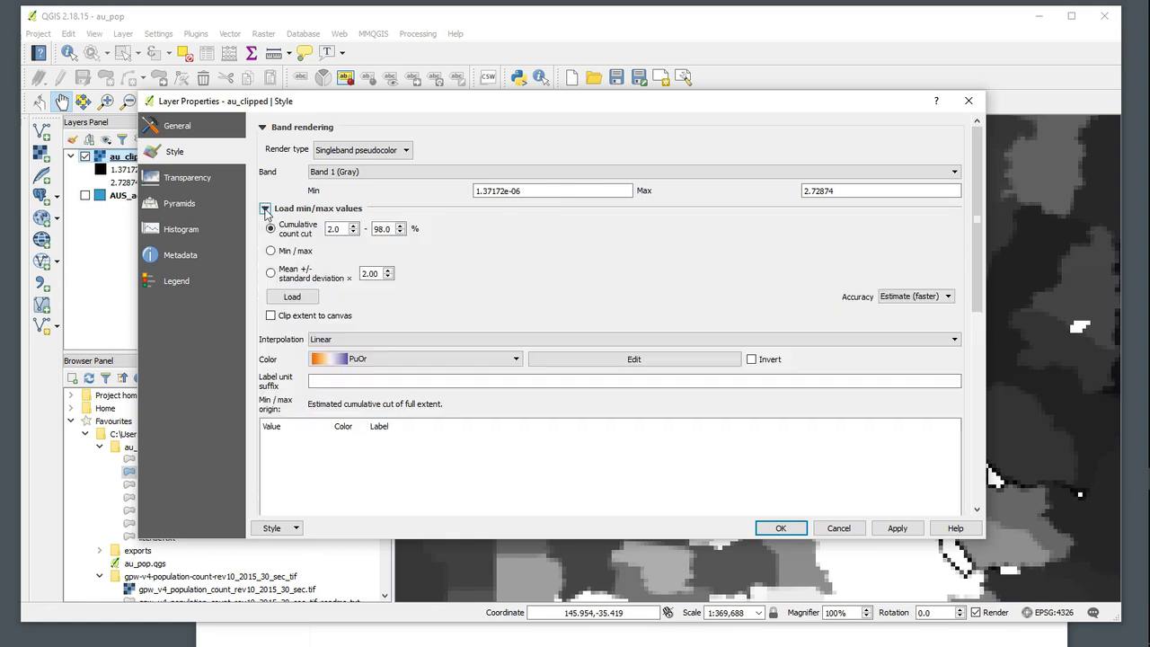
{"action": "left_click", "coordinate": [271, 253]}
{"action": "left_click", "coordinate": [903, 299]}
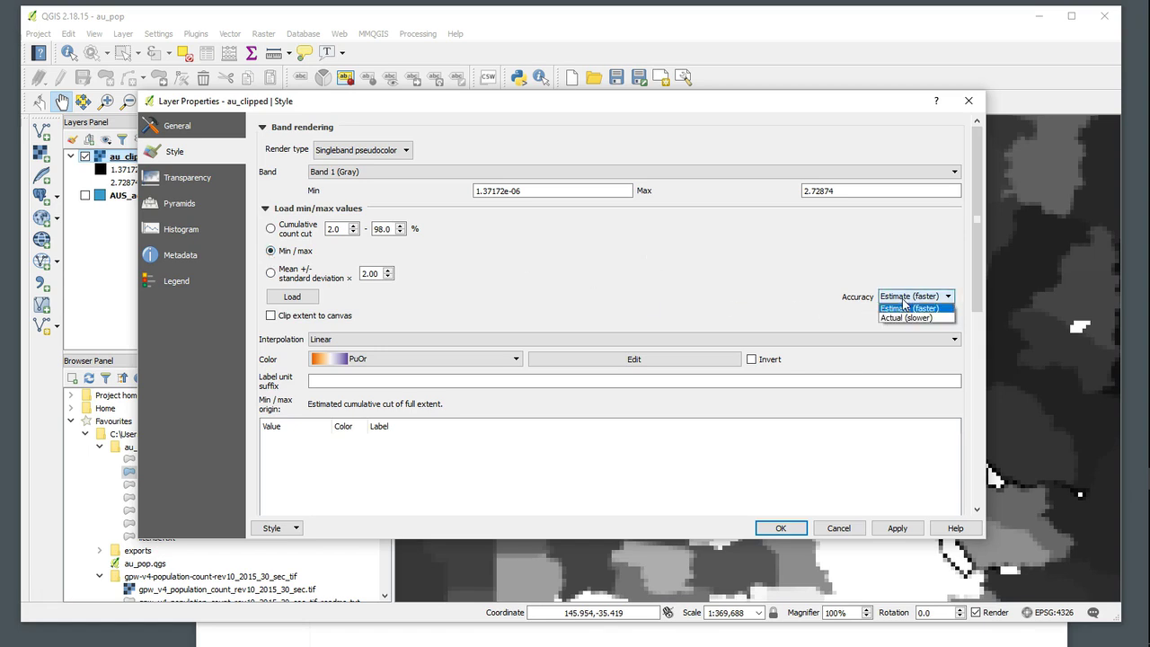
{"action": "left_click", "coordinate": [903, 318]}
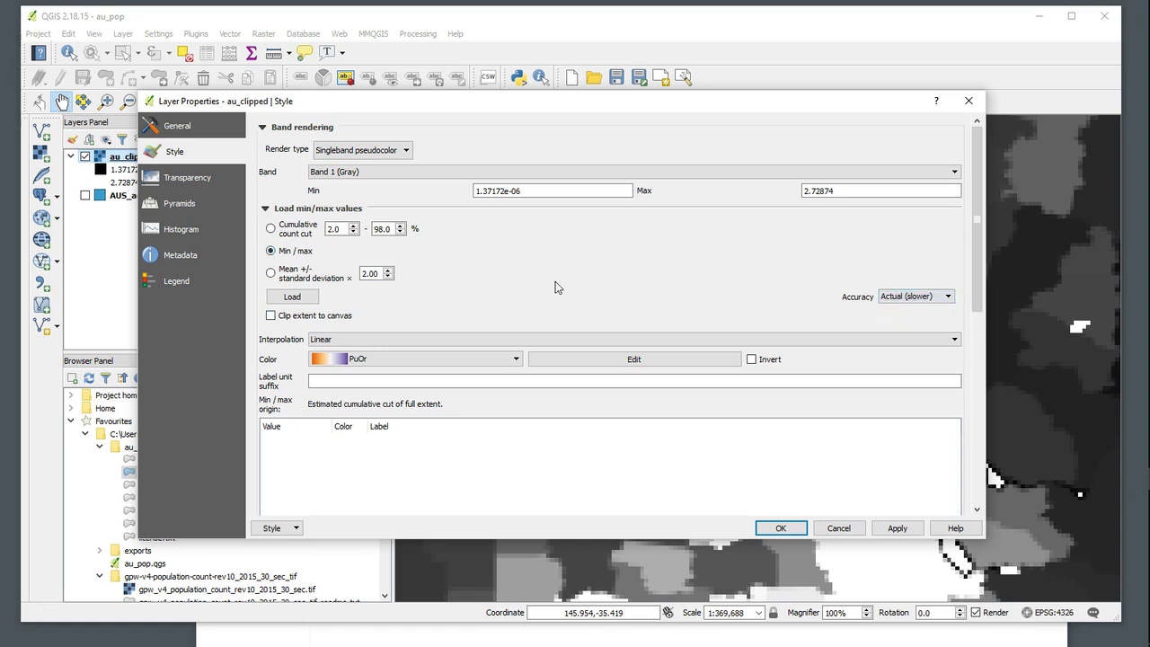
{"action": "left_click", "coordinate": [292, 297]}
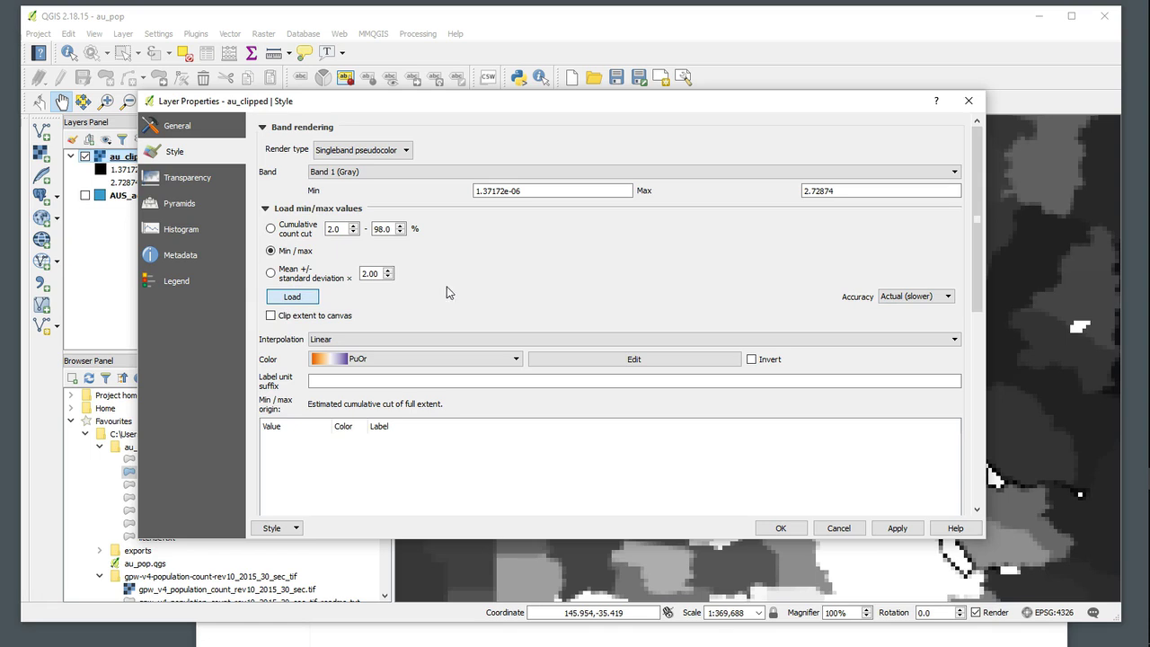
{"action": "mouse_move", "coordinate": [974, 202]}
{"action": "left_mouse_down"}
{"action": "mouse_move", "coordinate": [977, 250]}
{"action": "mouse_move", "coordinate": [977, 205]}
{"action": "left_mouse_up"}
{"action": "left_click", "coordinate": [846, 192]}
{"action": "left_click_drag", "start_coordinate": [846, 195], "coordinate": [788, 190]}
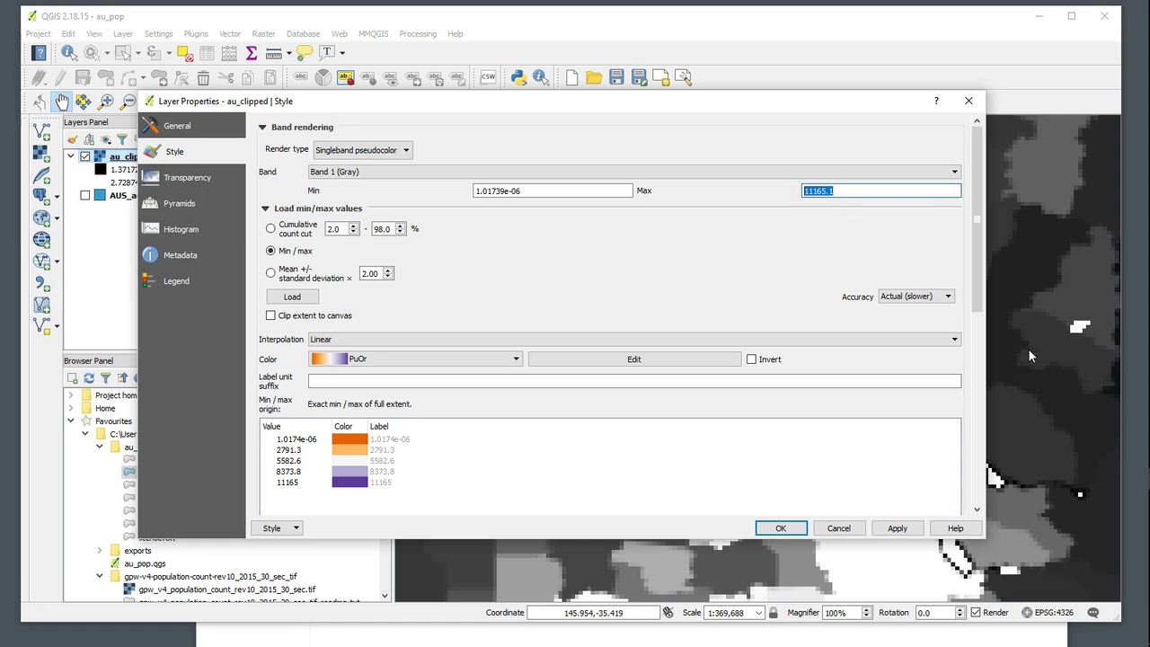
Step: Classify au_clipped in Equal interval mode with 3 classes, and apply the style
{"action": "left_click_drag", "start_coordinate": [977, 303], "coordinate": [977, 424]}
{"action": "left_click", "coordinate": [313, 351]}
{"action": "left_click", "coordinate": [310, 368]}
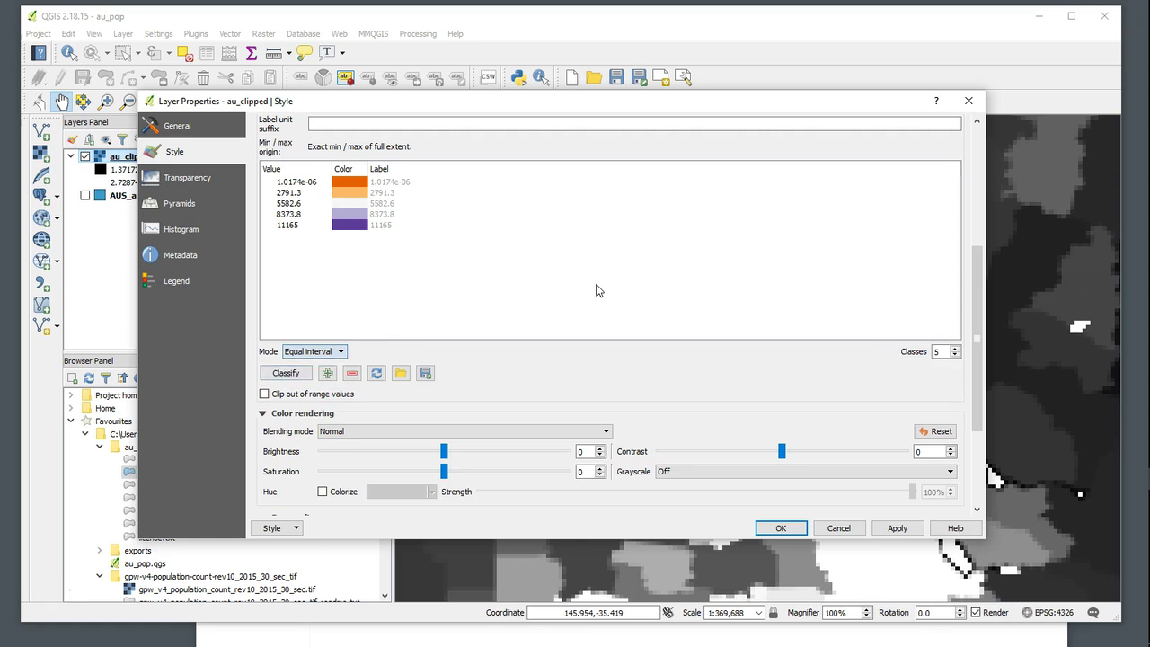
{"action": "left_click", "coordinate": [955, 355]}
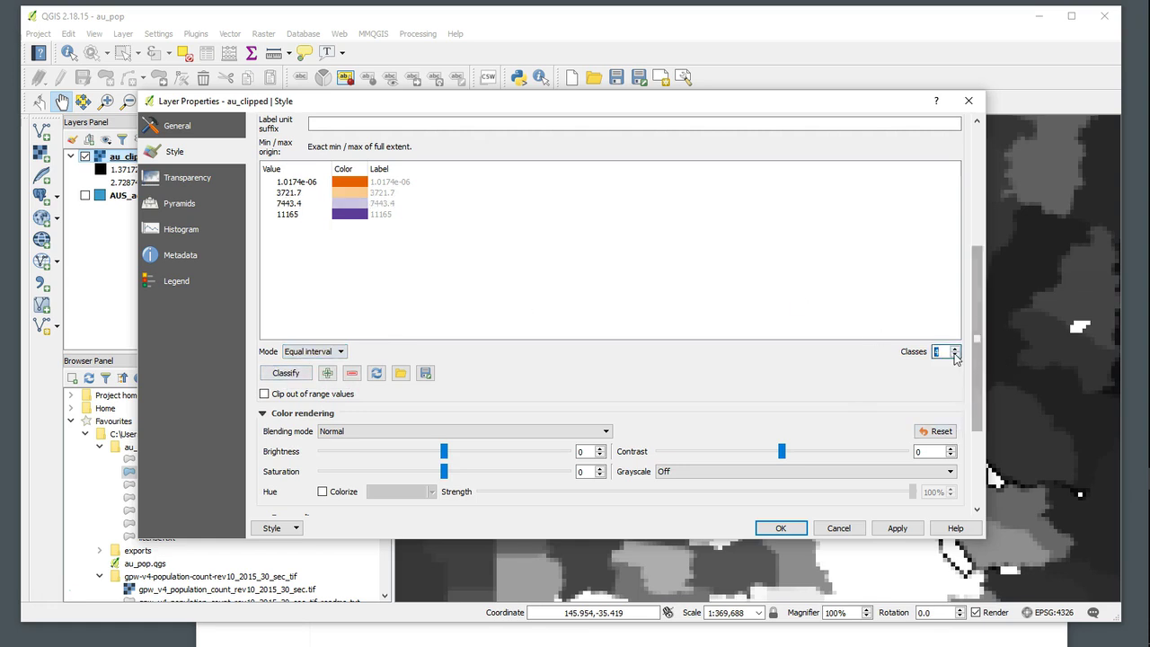
{"action": "left_click", "coordinate": [954, 356]}
{"action": "left_click", "coordinate": [896, 528]}
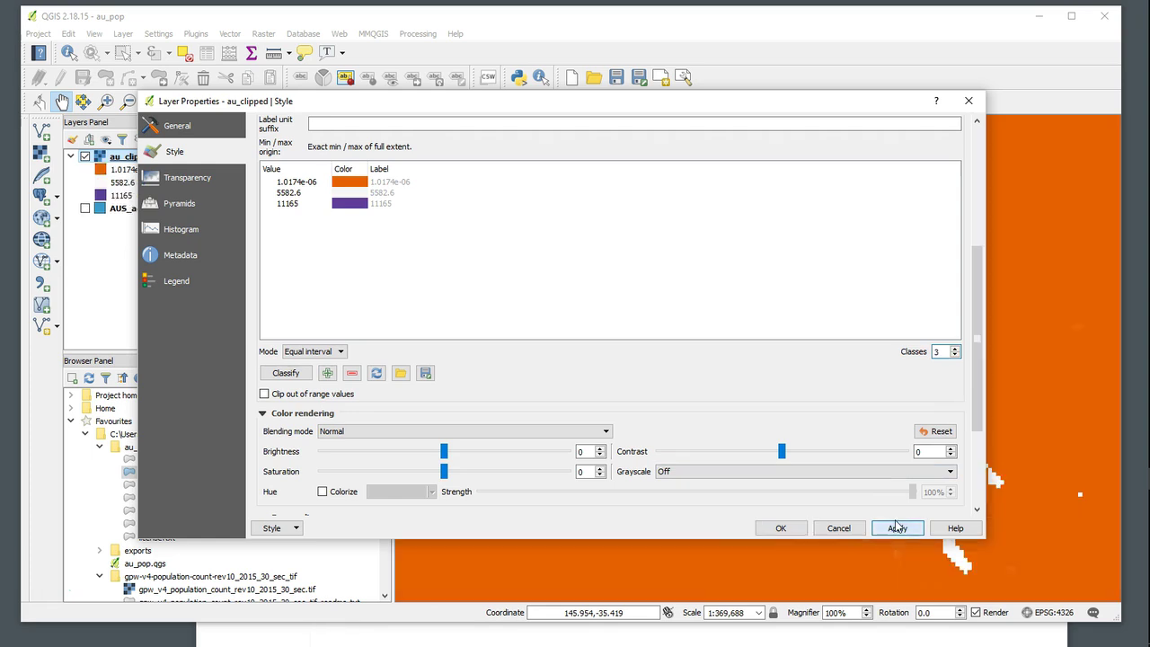
{"action": "left_click", "coordinate": [780, 528]}
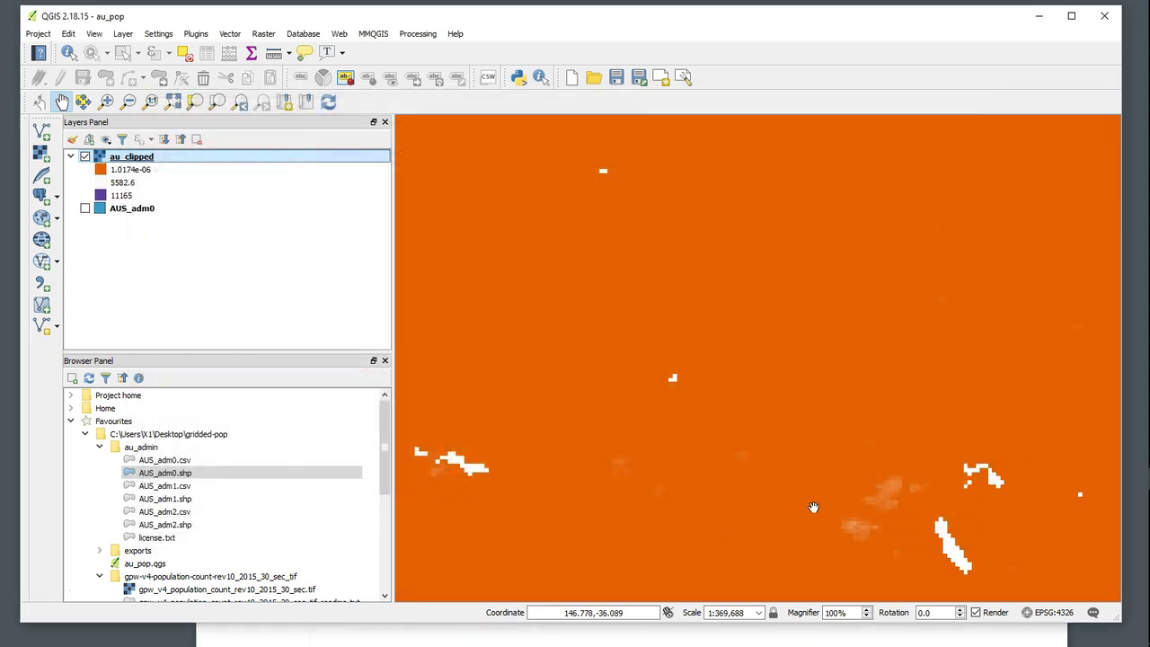
Step: Examine the restyled au_clipped raster across Australia and up close around the bay on the south-eastern coast
{"action": "scroll", "coordinate": [813, 507], "scroll_direction": "down", "scroll_amount": 5}
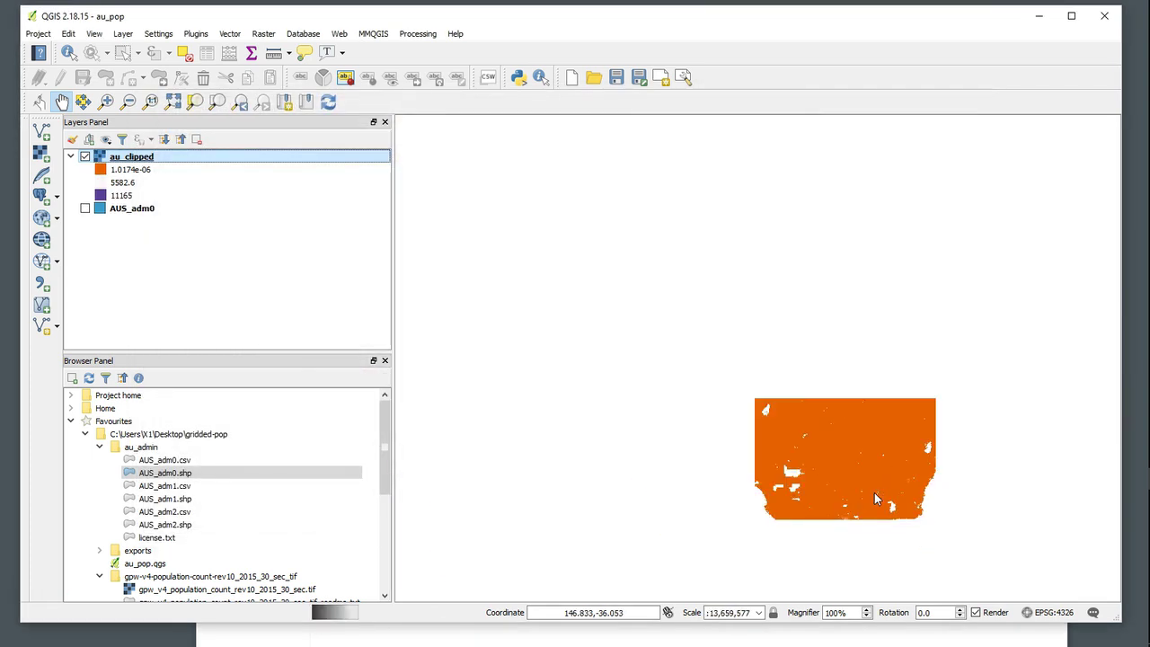
{"action": "left_click_drag", "start_coordinate": [607, 460], "coordinate": [679, 419]}
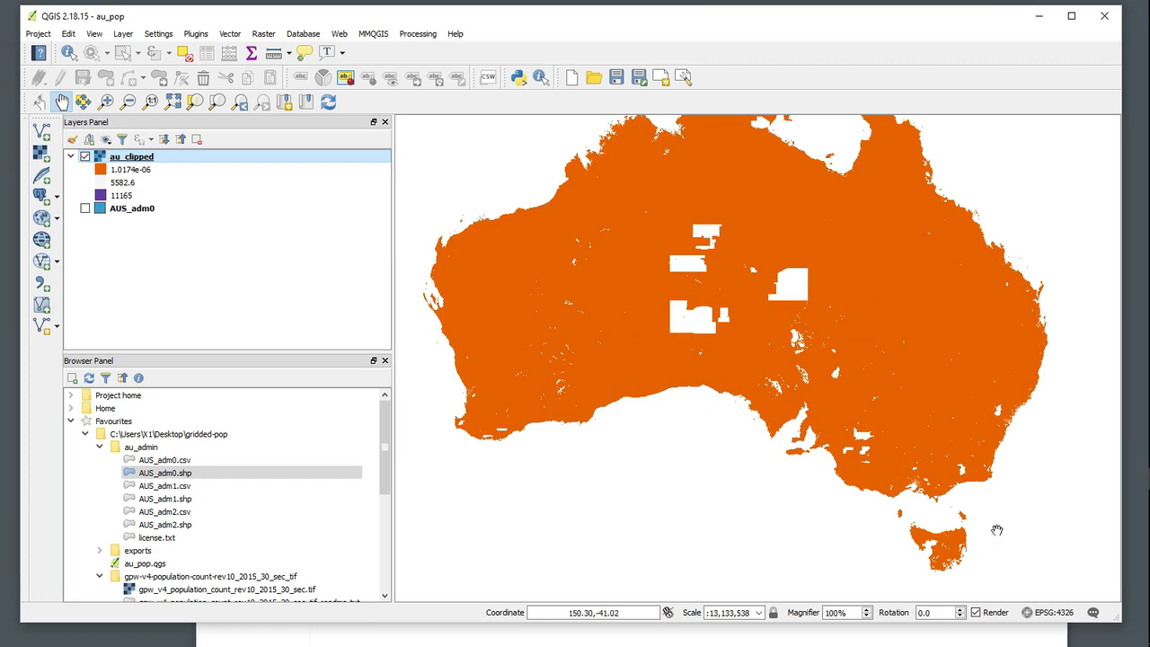
{"action": "scroll", "coordinate": [928, 478], "scroll_direction": "up", "scroll_amount": 3}
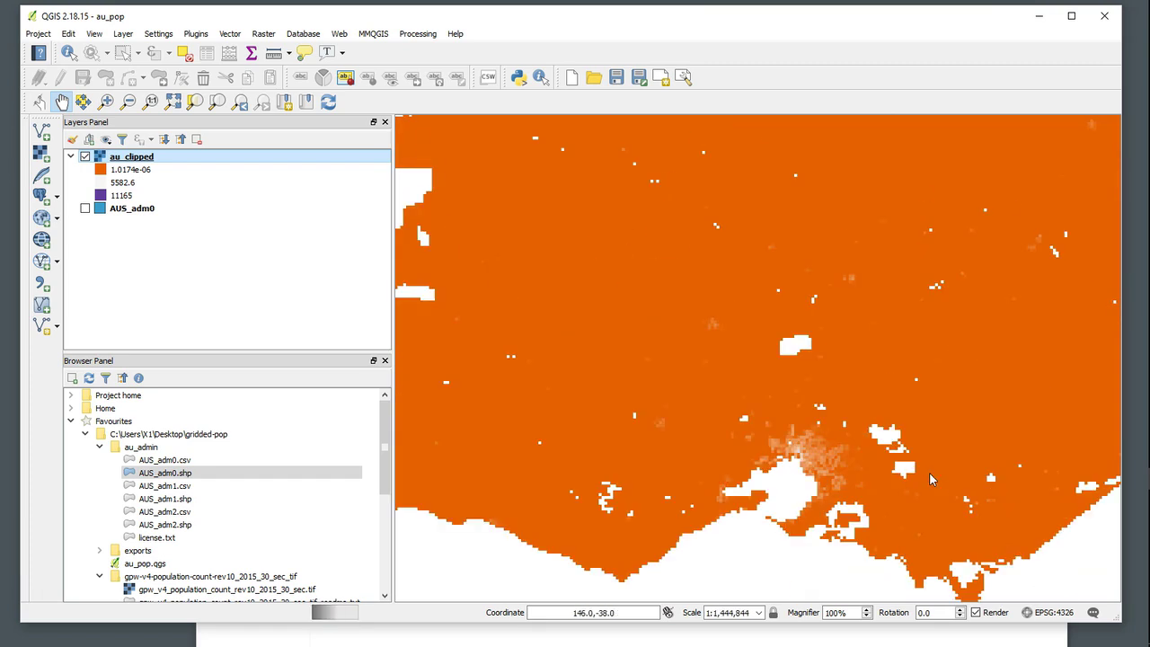
{"action": "scroll", "coordinate": [761, 427], "scroll_direction": "up", "scroll_amount": 3}
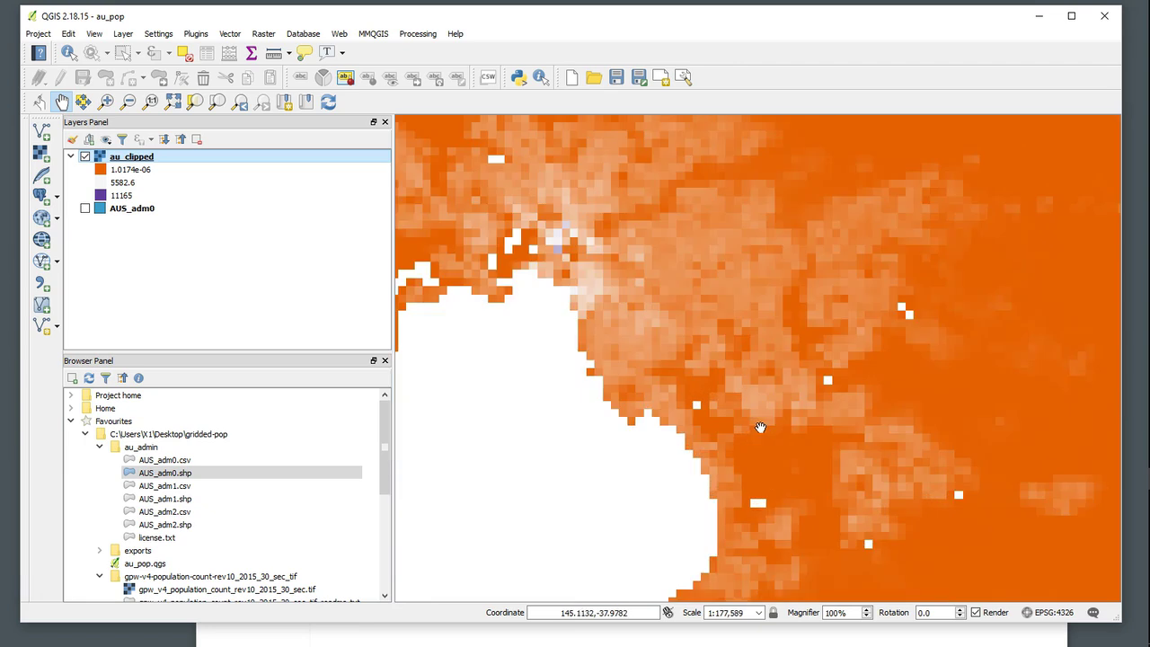
{"action": "left_click_drag", "start_coordinate": [615, 301], "coordinate": [741, 418]}
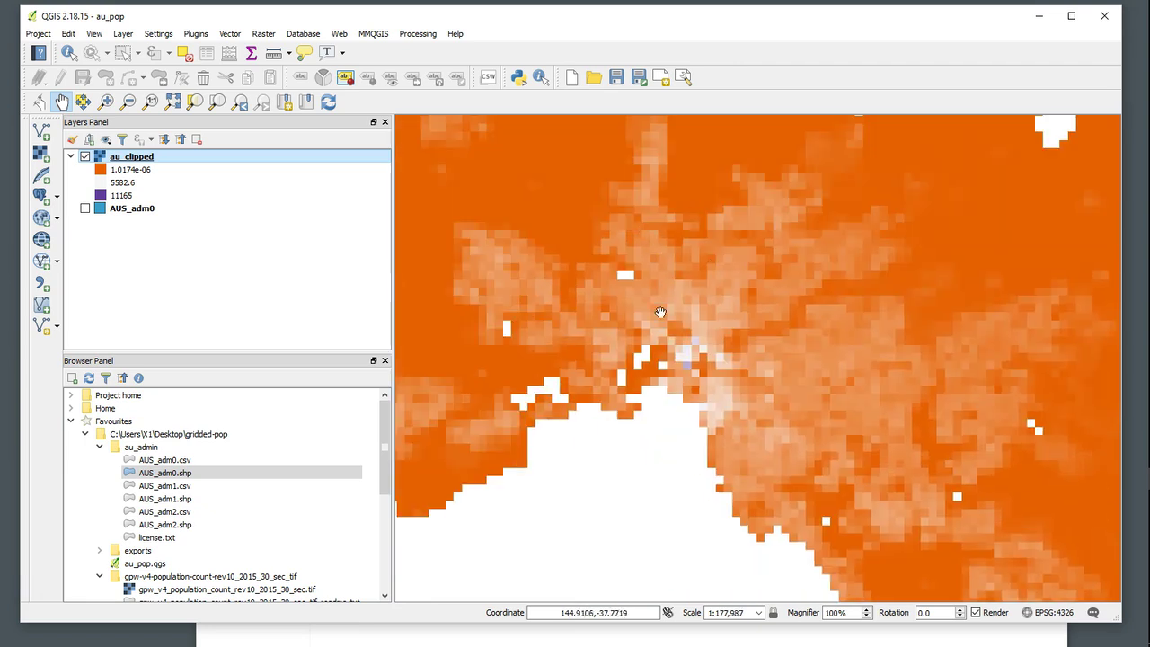
{"action": "scroll", "coordinate": [881, 409], "scroll_direction": "down", "scroll_amount": 1}
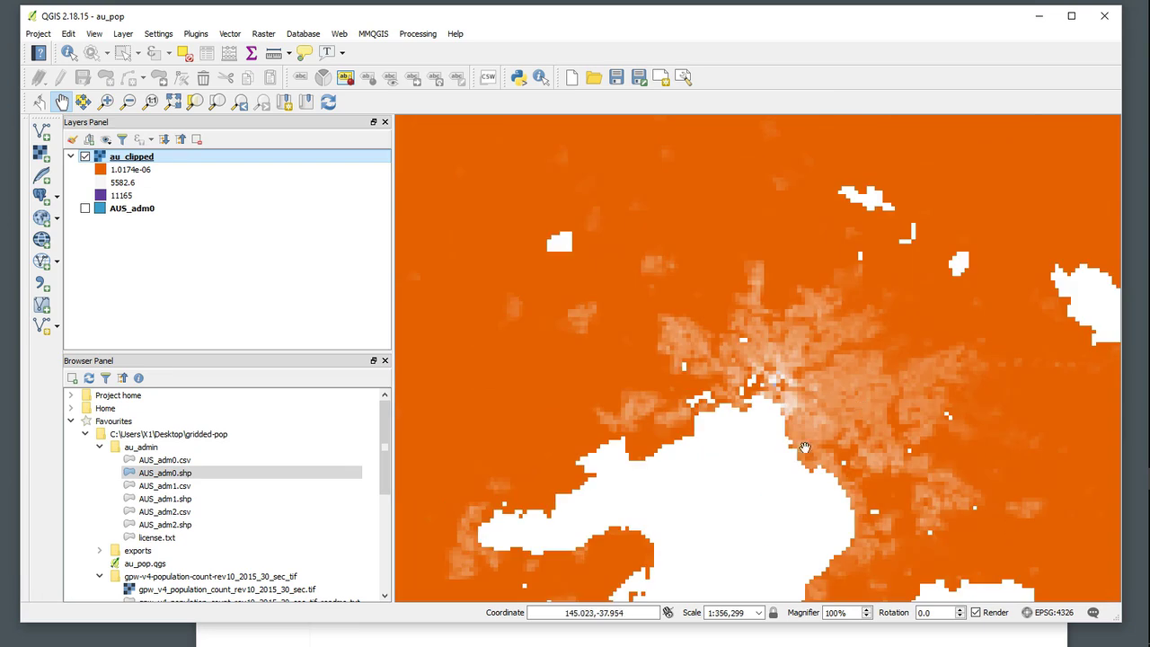
{"action": "scroll", "coordinate": [840, 438], "scroll_direction": "down", "scroll_amount": 1}
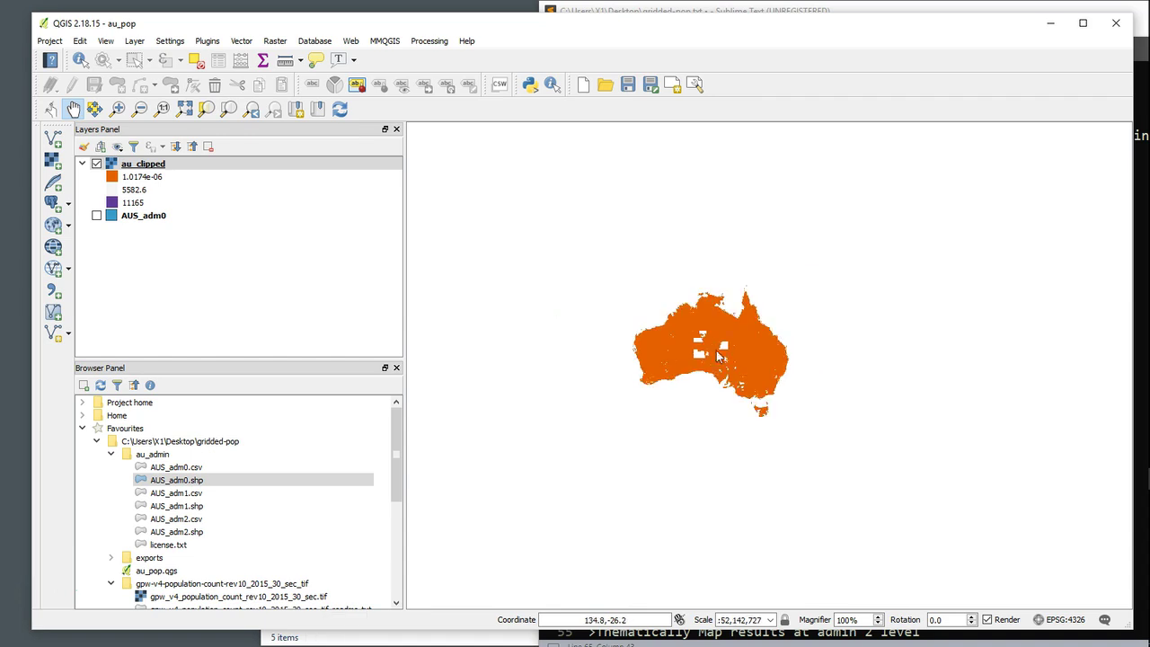
{"action": "scroll", "coordinate": [723, 350], "scroll_direction": "up", "scroll_amount": 1}
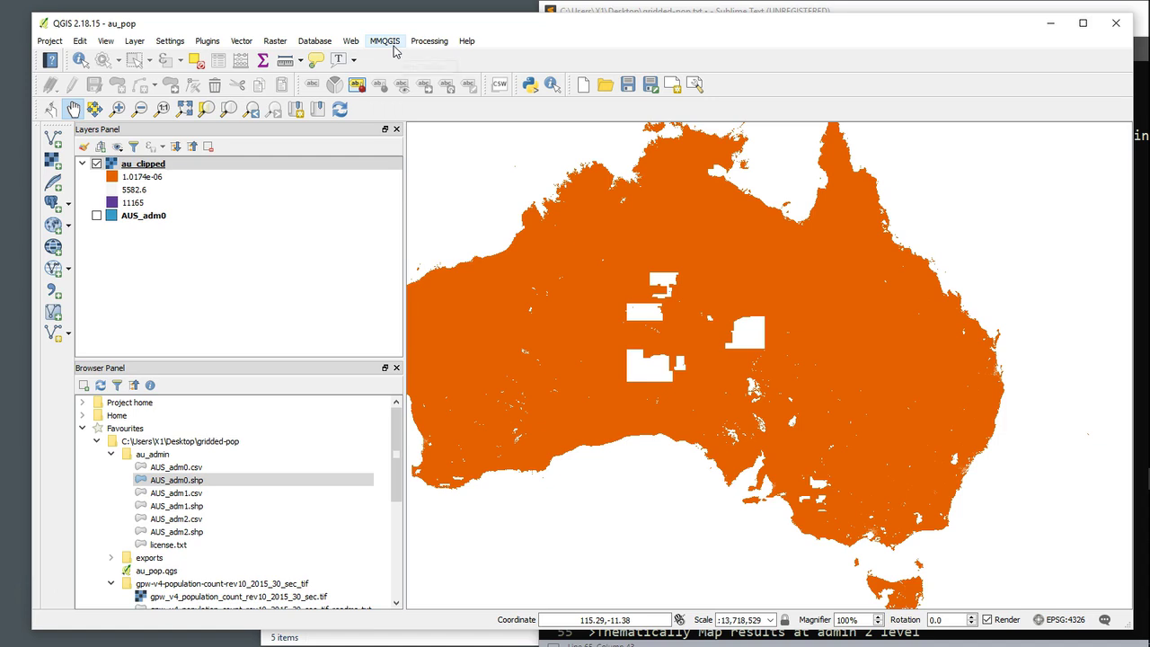
Step: Look up the Value Tool plugin by searching for "value", and use it to read au_clipped's cell values on the map
{"action": "left_click_drag", "start_coordinate": [618, 29], "coordinate": [620, 23]}
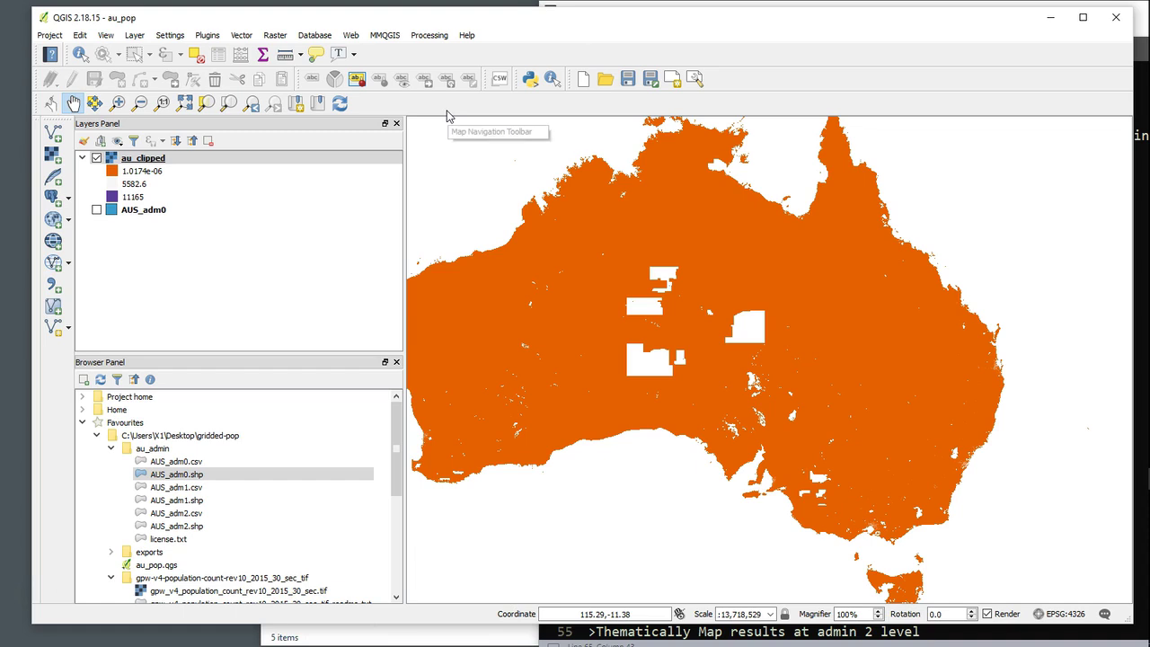
{"action": "left_click", "coordinate": [208, 36]}
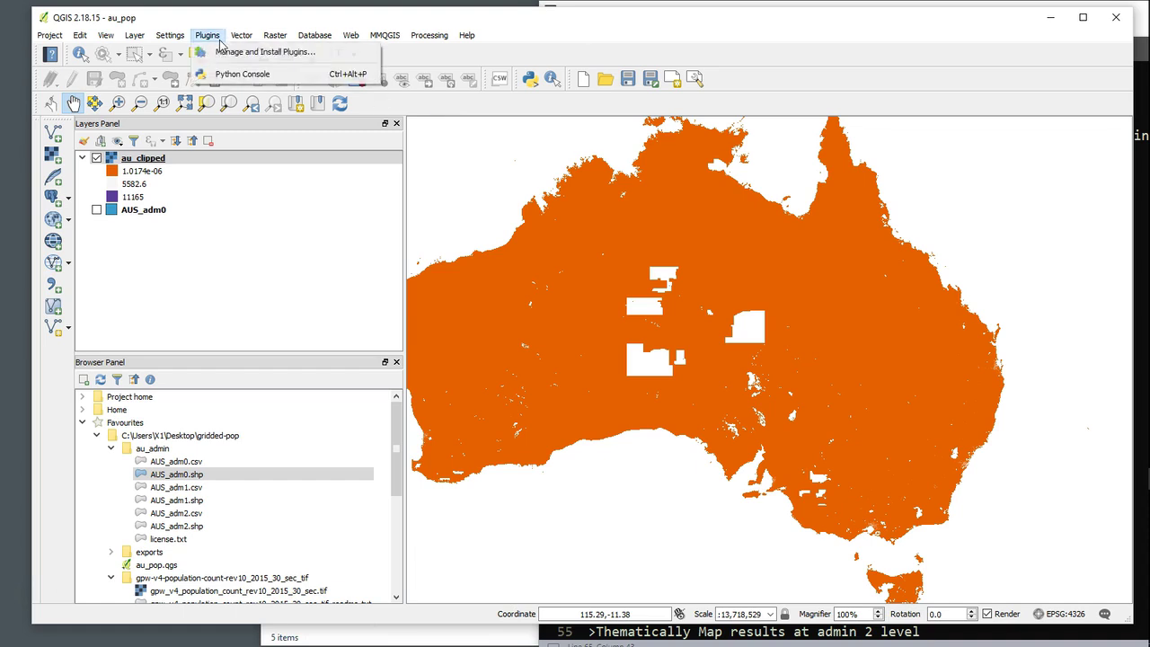
{"action": "left_click", "coordinate": [232, 54]}
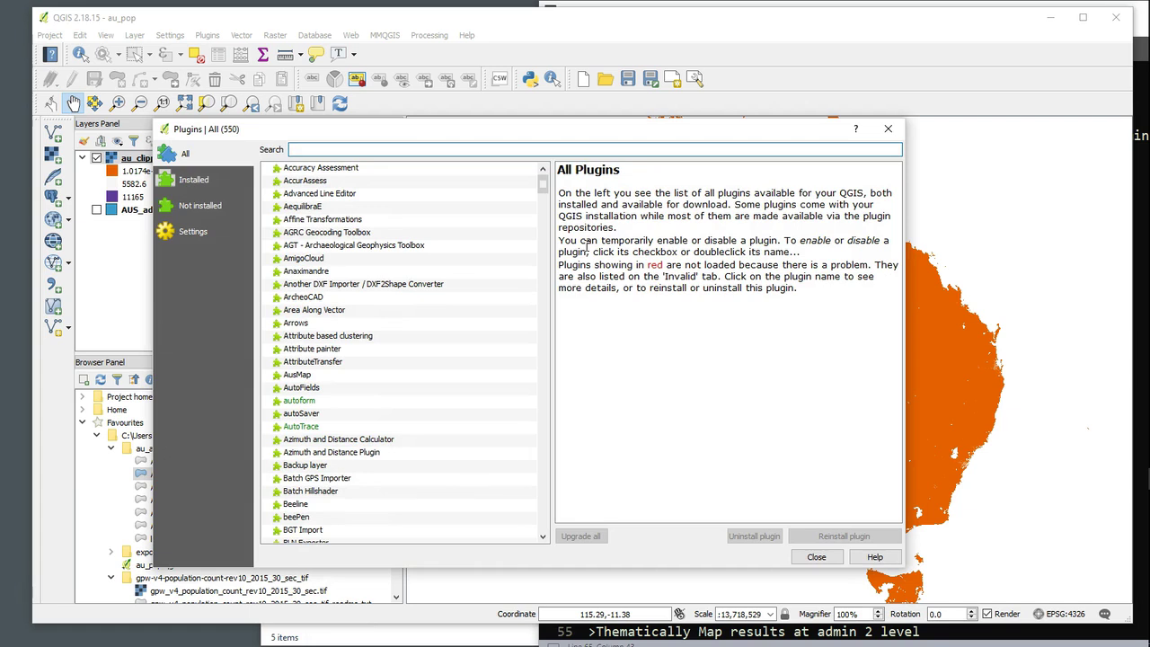
{"action": "left_click", "coordinate": [375, 149]}
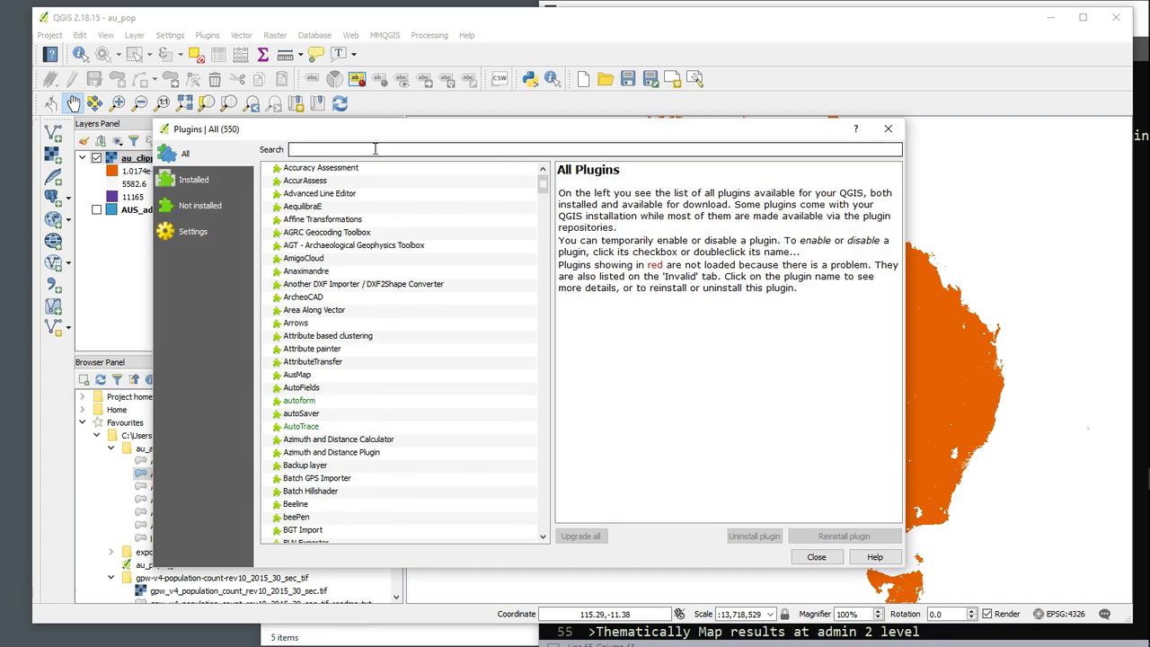
{"action": "type", "text": "value"}
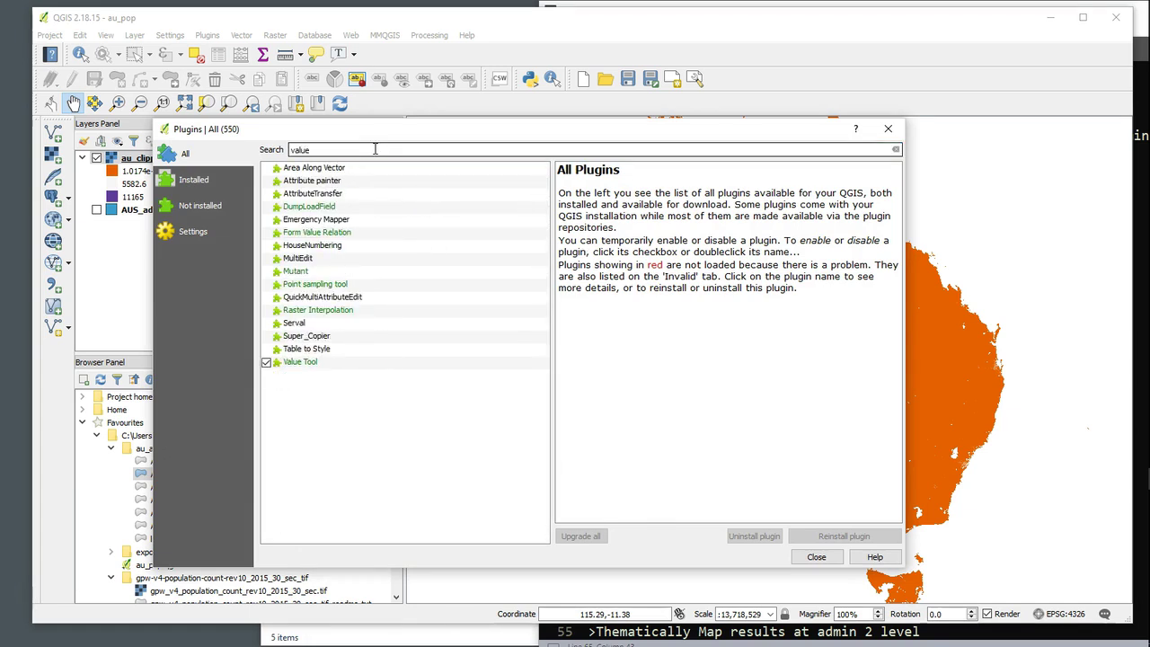
{"action": "left_click", "coordinate": [304, 365]}
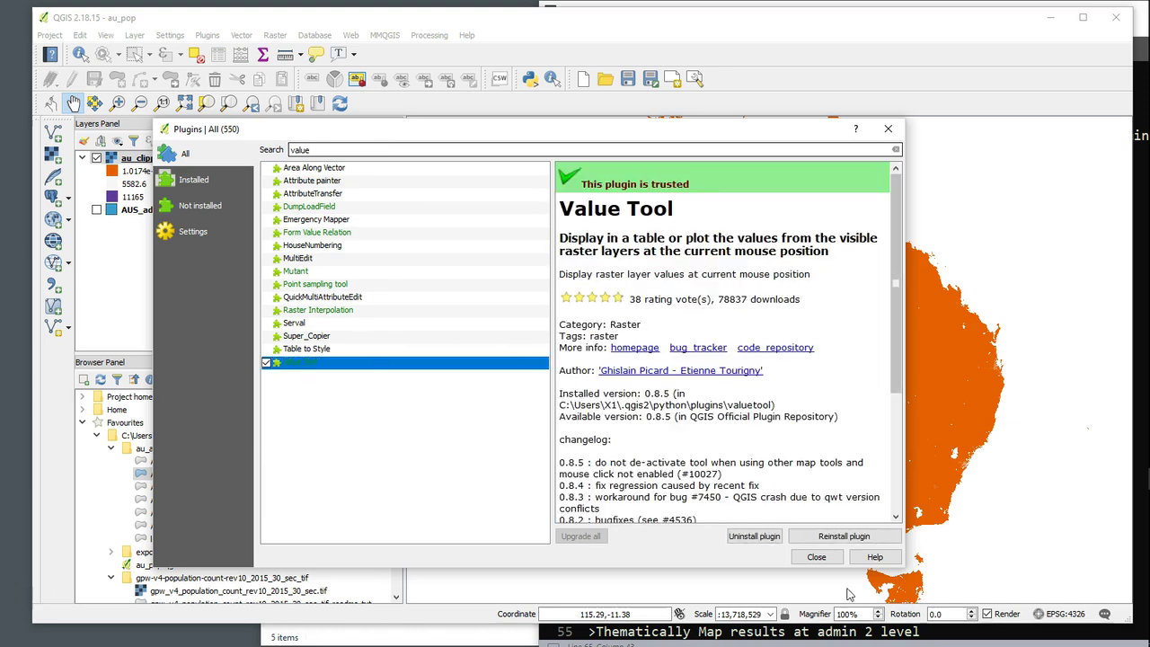
{"action": "left_click", "coordinate": [816, 557]}
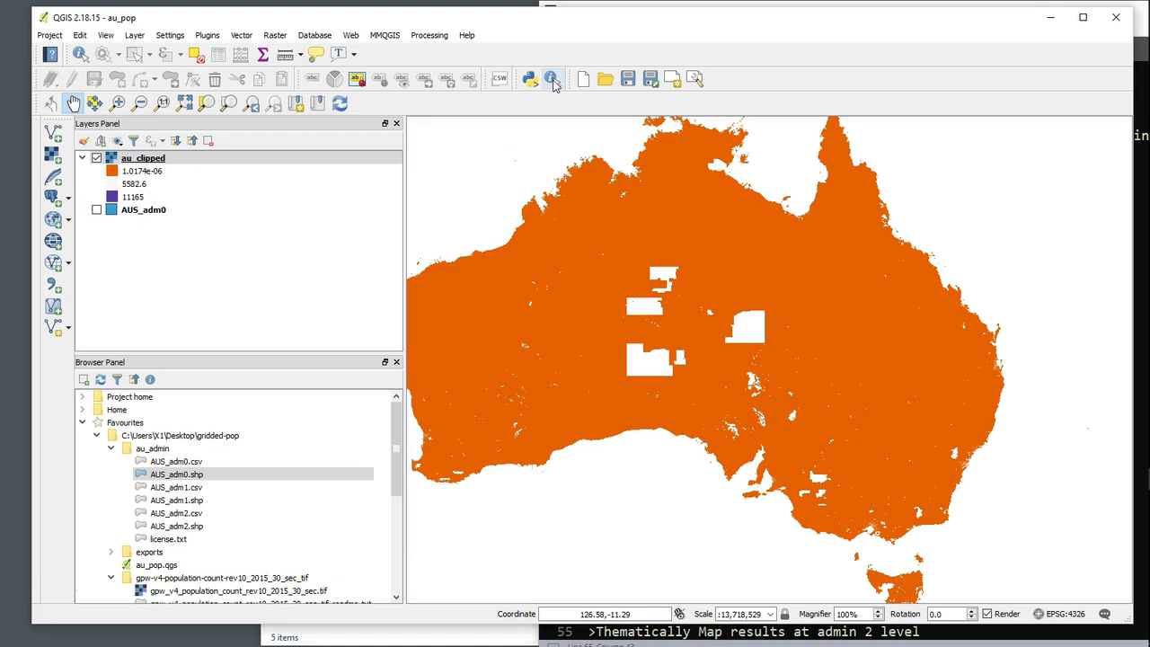
{"action": "left_click", "coordinate": [552, 79]}
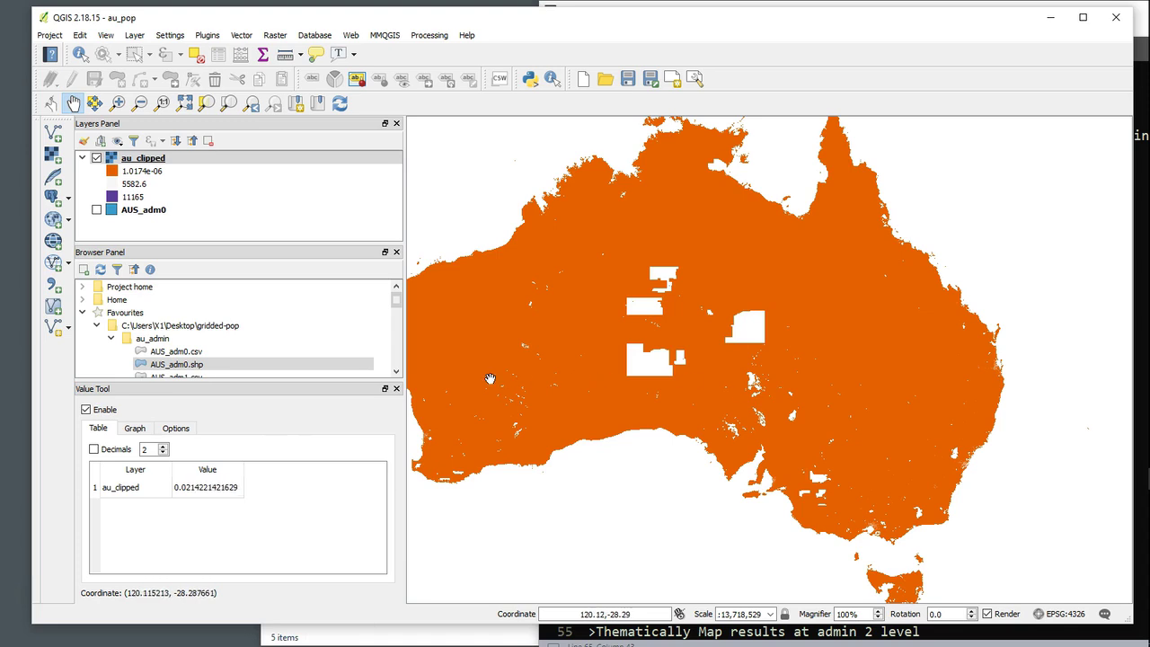
{"action": "left_click", "coordinate": [396, 389]}
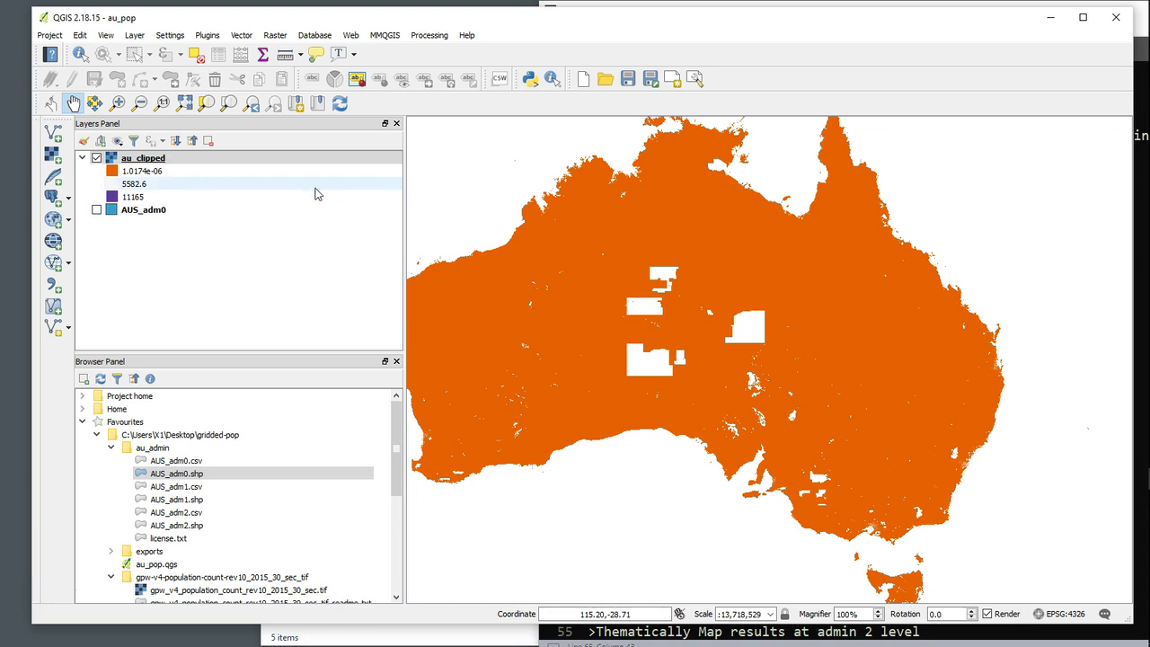
Step: Add the AUS_adm2.shp boundaries from the au_admin folder to the project as a vector layer
{"action": "left_click", "coordinate": [52, 132]}
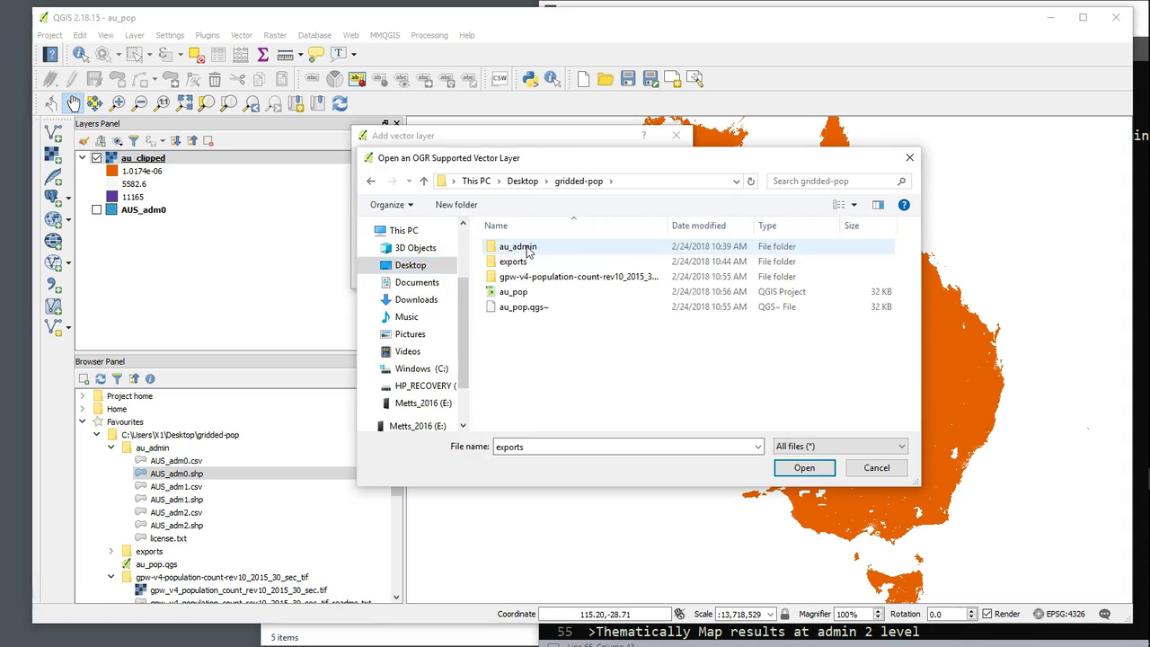
{"action": "double_click", "coordinate": [519, 247]}
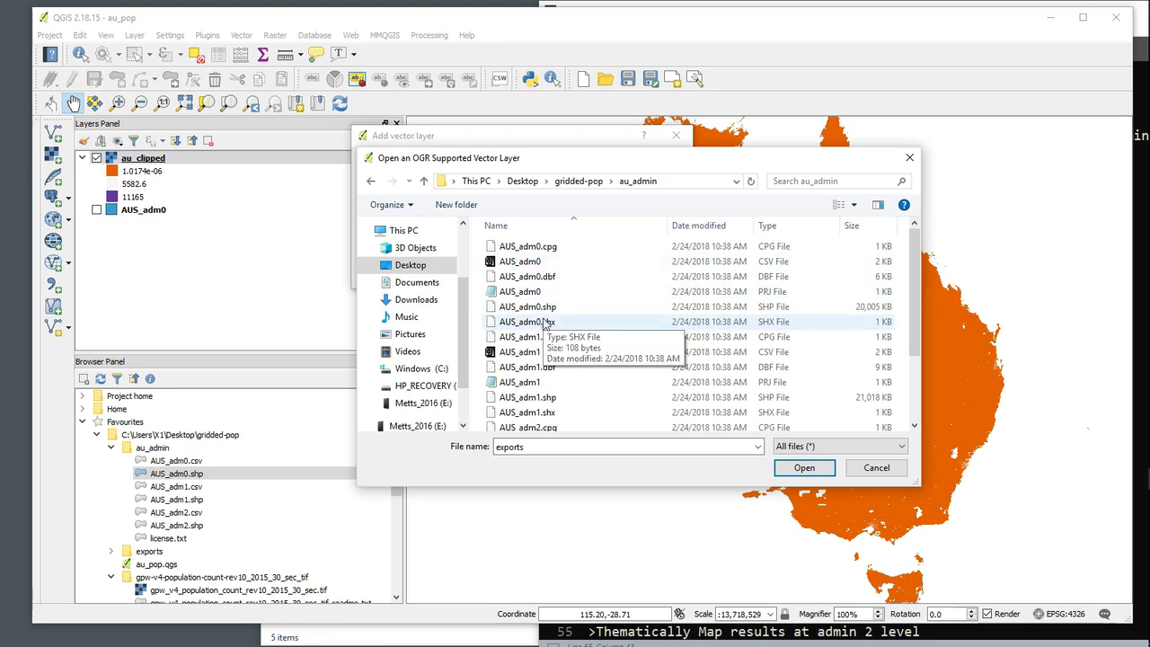
{"action": "scroll", "coordinate": [566, 324], "scroll_direction": "down", "scroll_amount": 2}
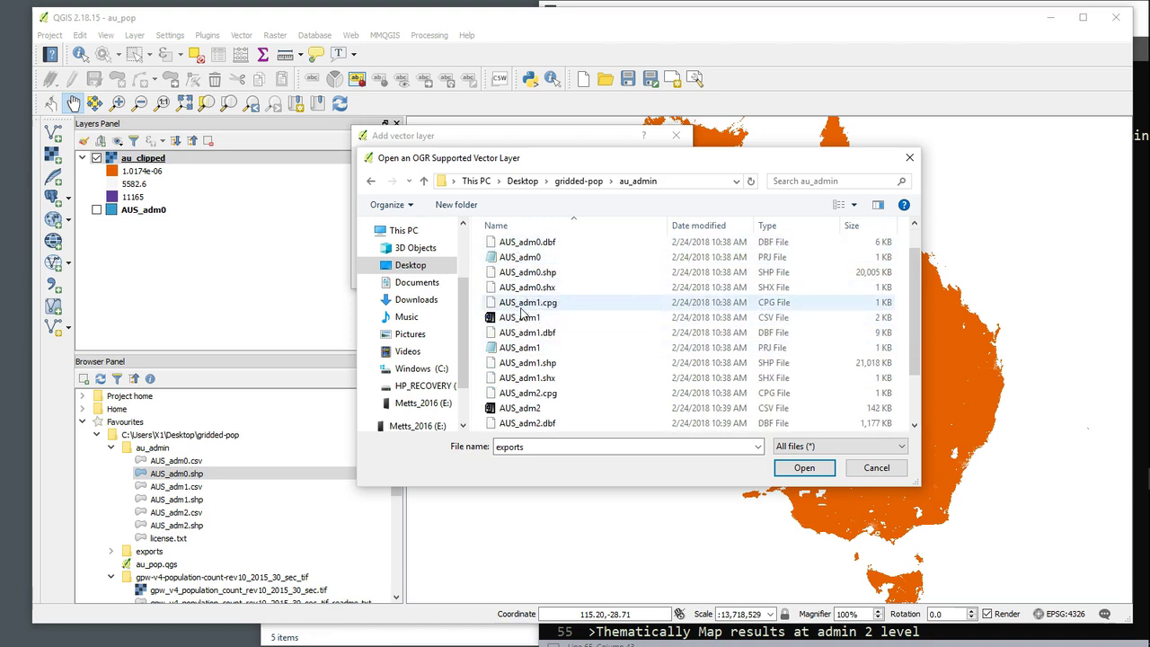
{"action": "scroll", "coordinate": [520, 315], "scroll_direction": "down", "scroll_amount": 2}
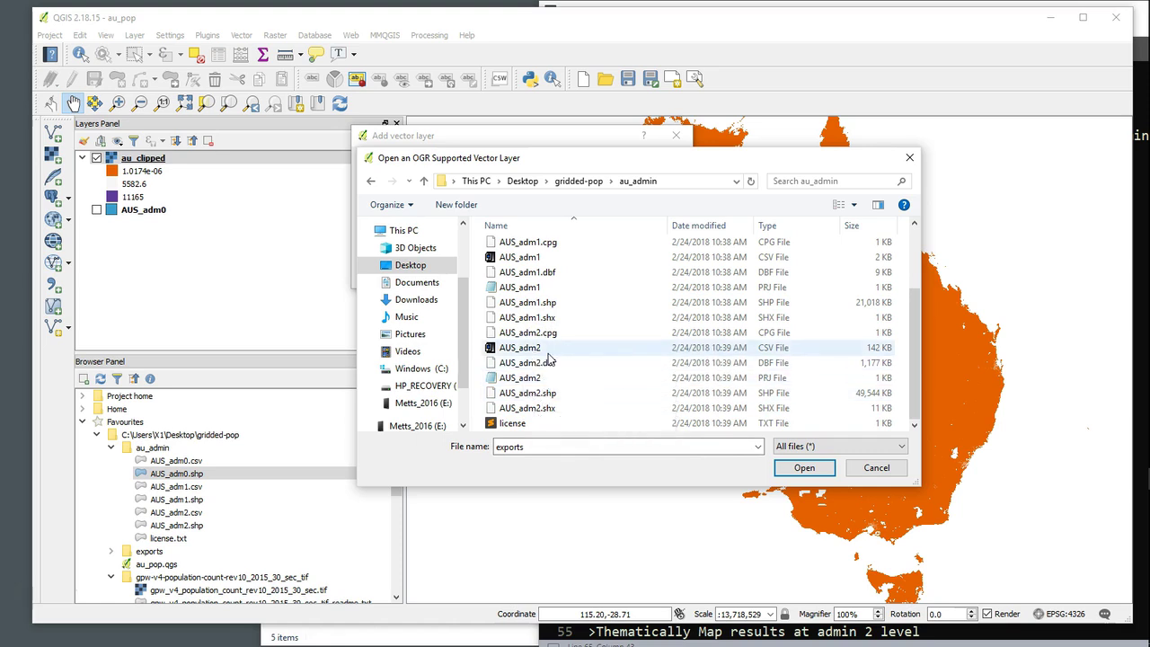
{"action": "left_click", "coordinate": [539, 392]}
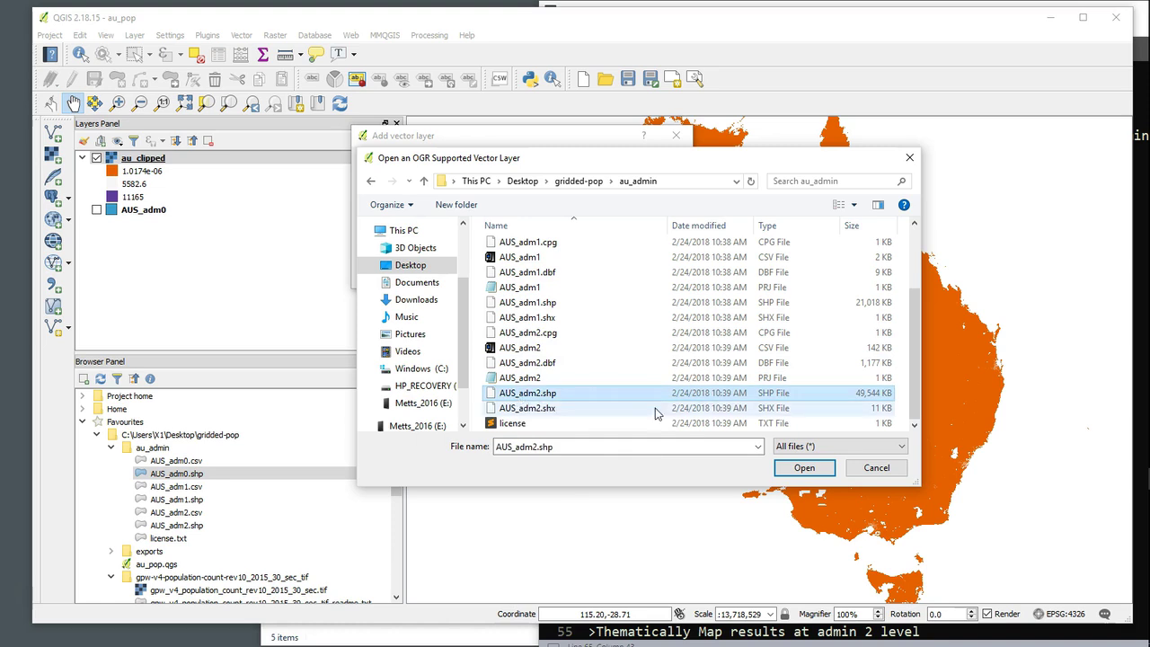
{"action": "left_click", "coordinate": [800, 467]}
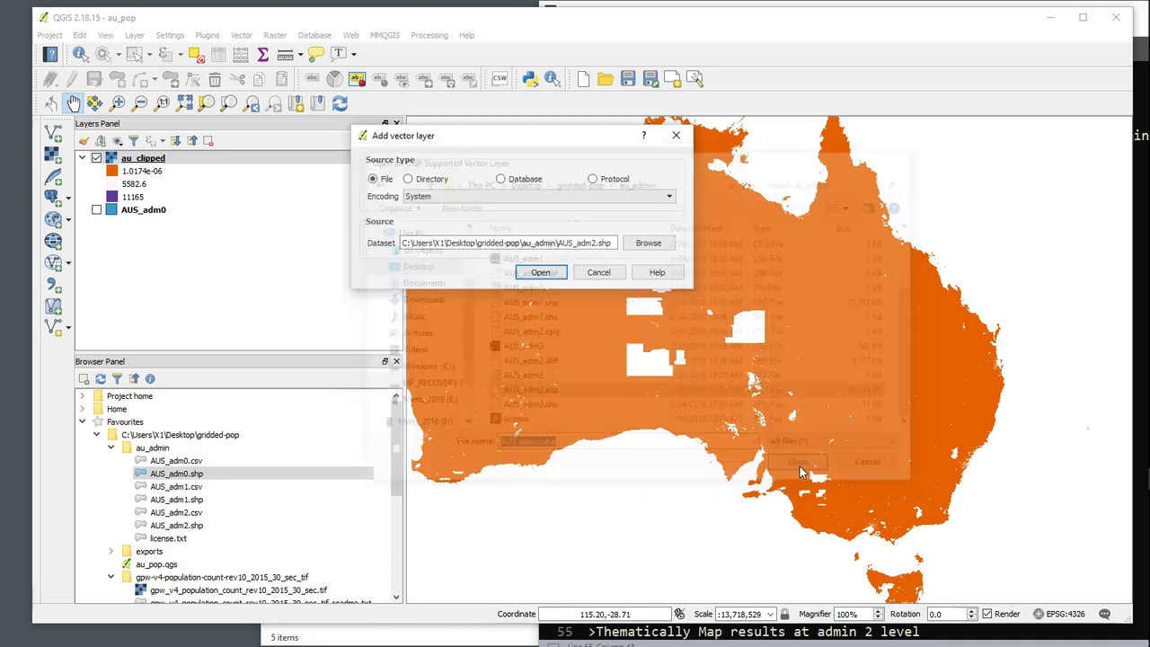
{"action": "left_click", "coordinate": [542, 269]}
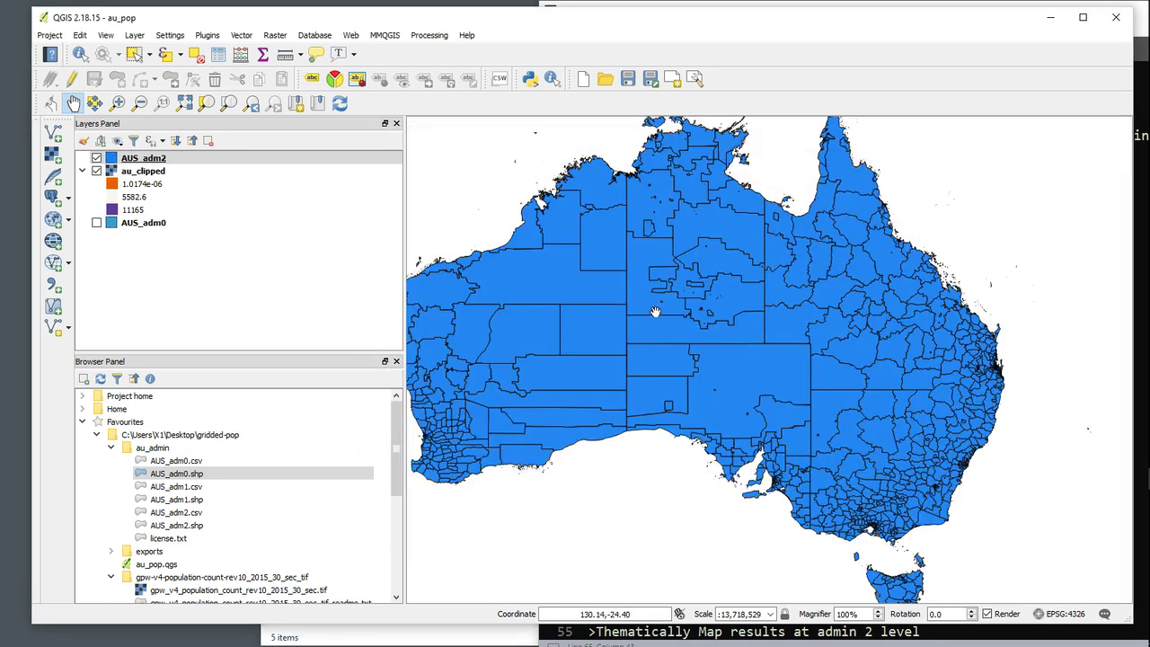
Step: Check the AUS_adm2 layer's coordinate reference system in its general properties, leaving the settings as they are
{"action": "scroll", "coordinate": [709, 350], "scroll_direction": "up", "scroll_amount": 1}
{"action": "scroll", "coordinate": [808, 413], "scroll_direction": "down", "scroll_amount": 1}
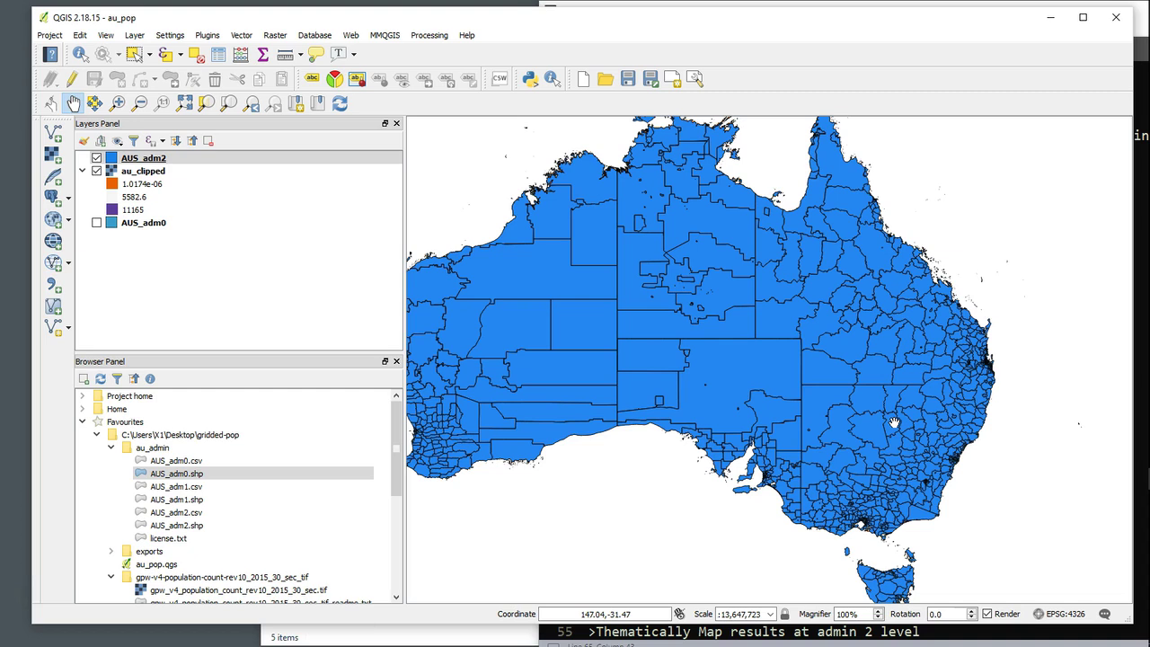
{"action": "right_click", "coordinate": [157, 159]}
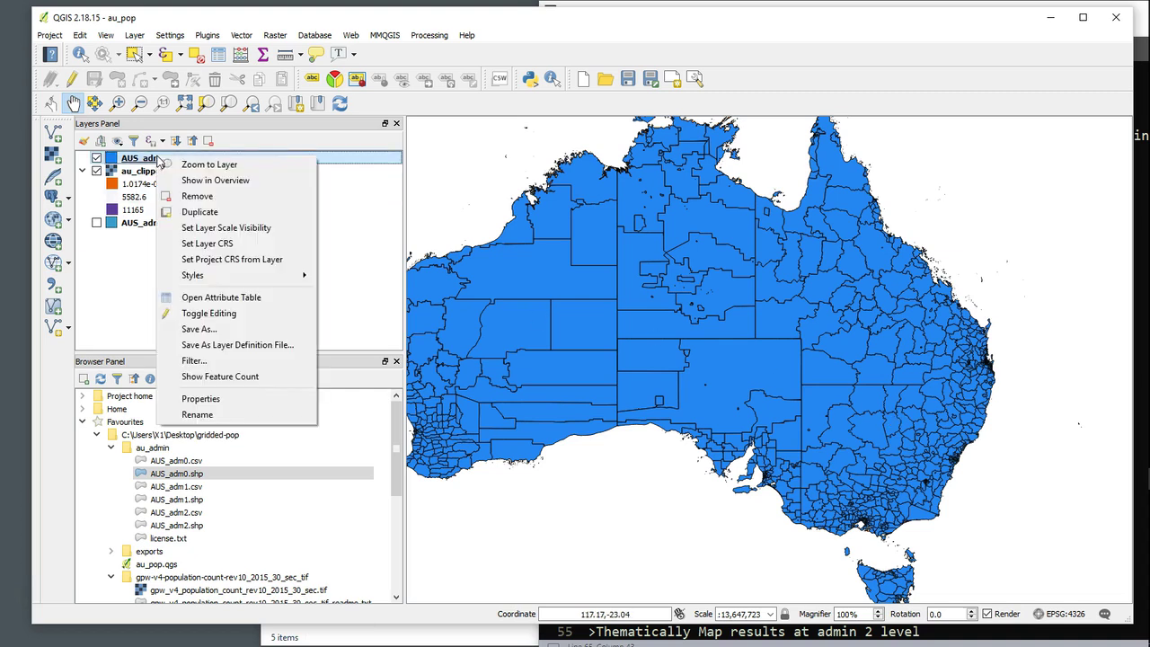
{"action": "left_click", "coordinate": [467, 351]}
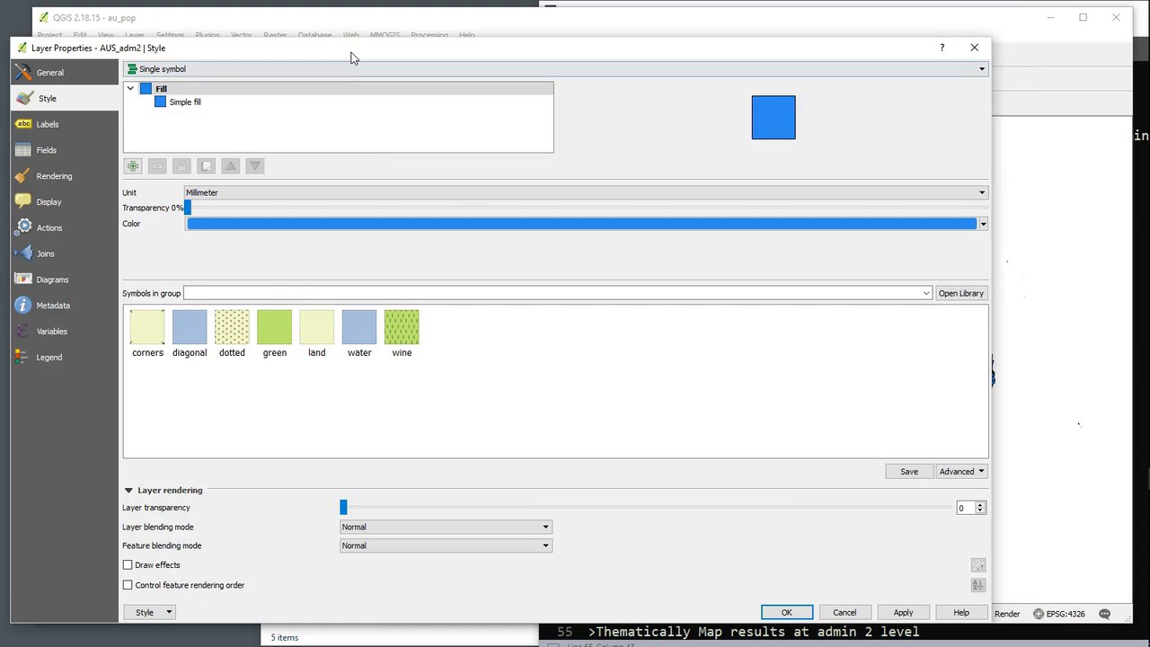
{"action": "left_click_drag", "start_coordinate": [352, 57], "coordinate": [388, 33]}
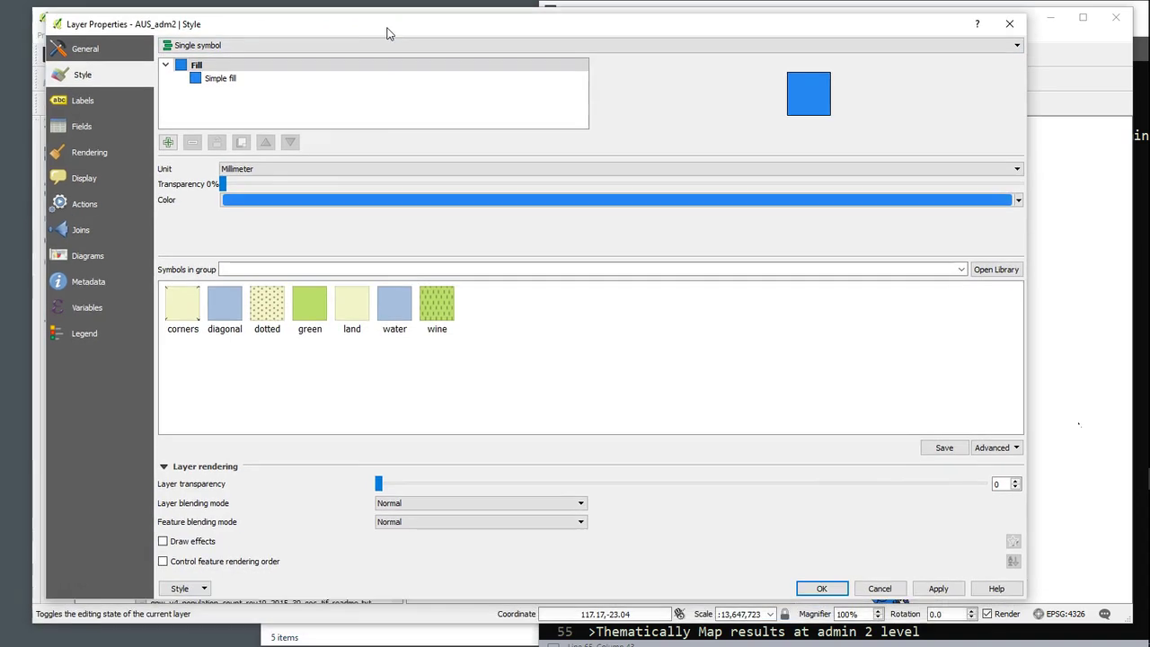
{"action": "left_click", "coordinate": [94, 49]}
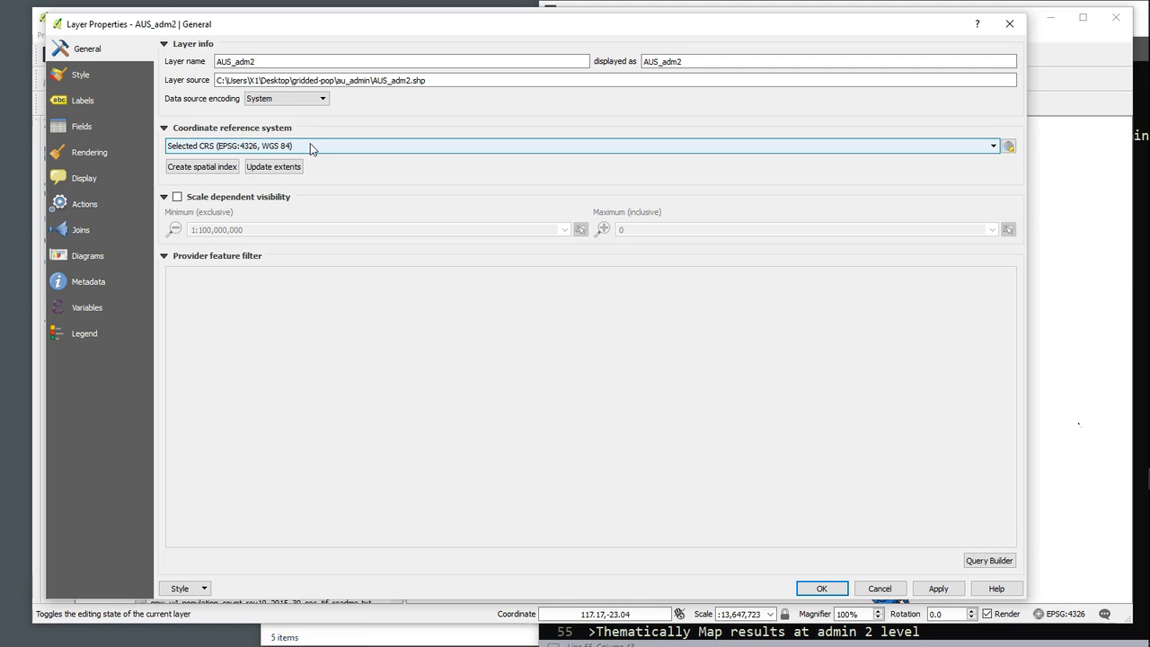
{"action": "left_click", "coordinate": [880, 588]}
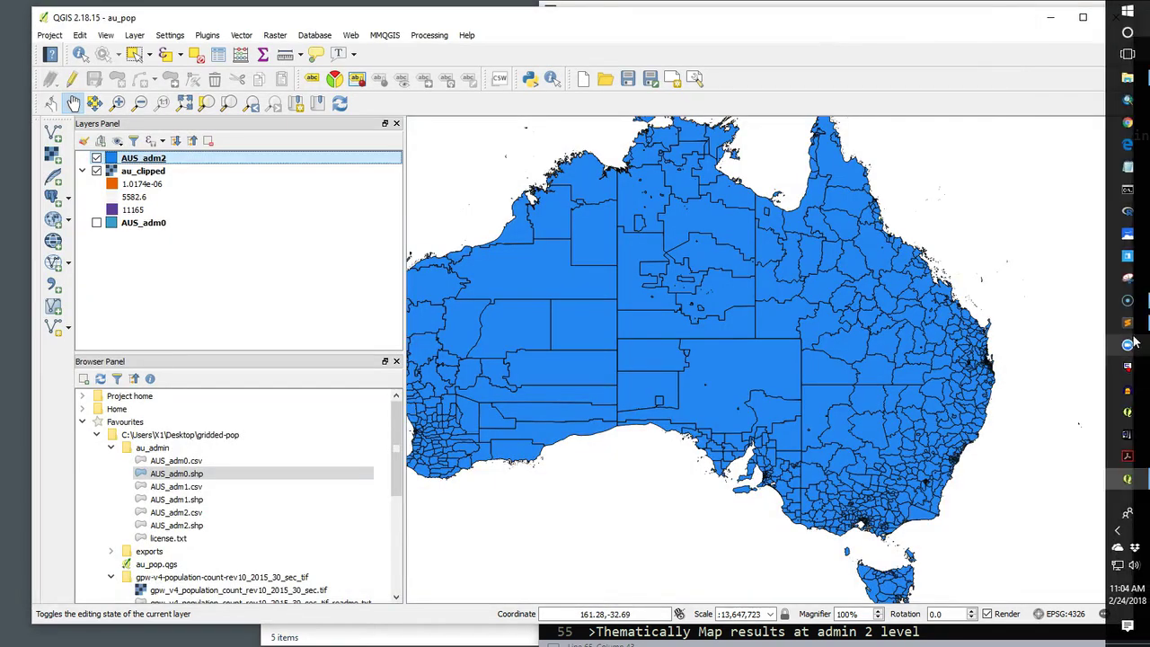
Step: Switch to Sublime Text, review the Step 3 notes on importing and exporting admin 2, and move the notes window clear of the layer list
{"action": "left_click", "coordinate": [1128, 325]}
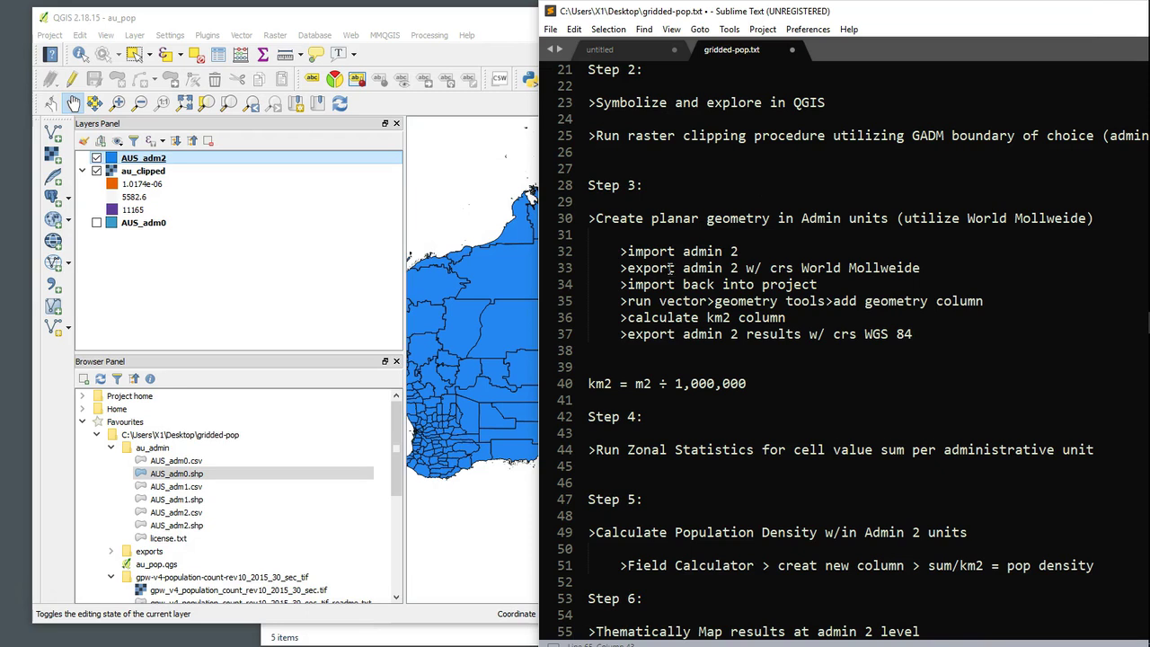
{"action": "left_click_drag", "start_coordinate": [622, 252], "coordinate": [740, 255]}
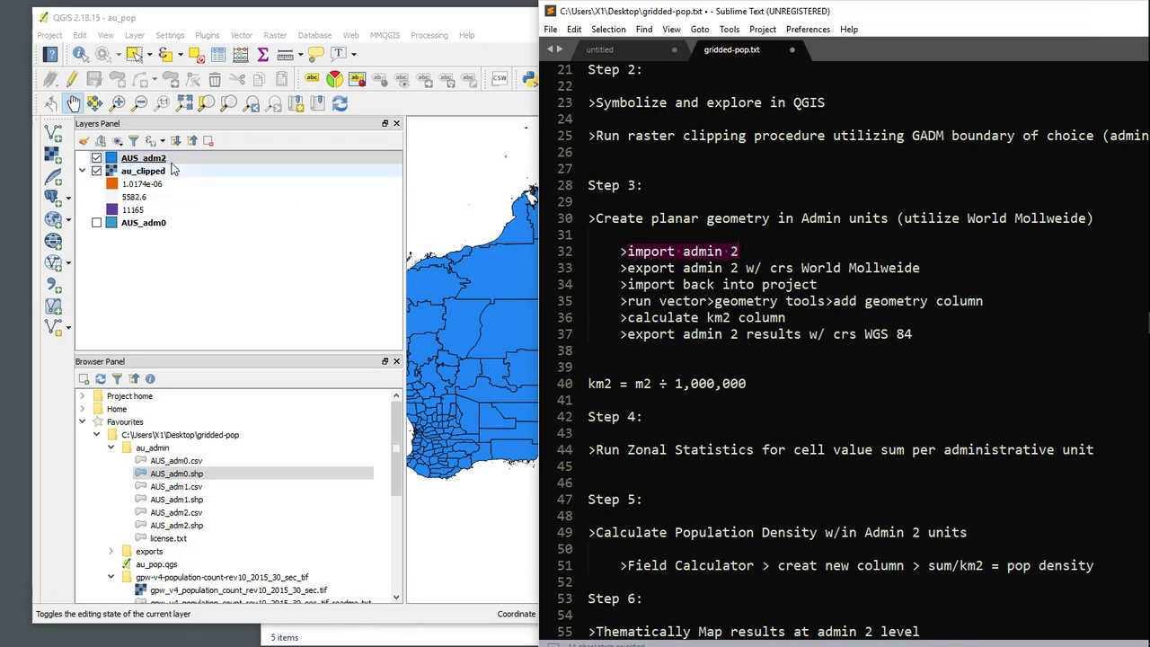
{"action": "left_click_drag", "start_coordinate": [626, 267], "coordinate": [923, 268]}
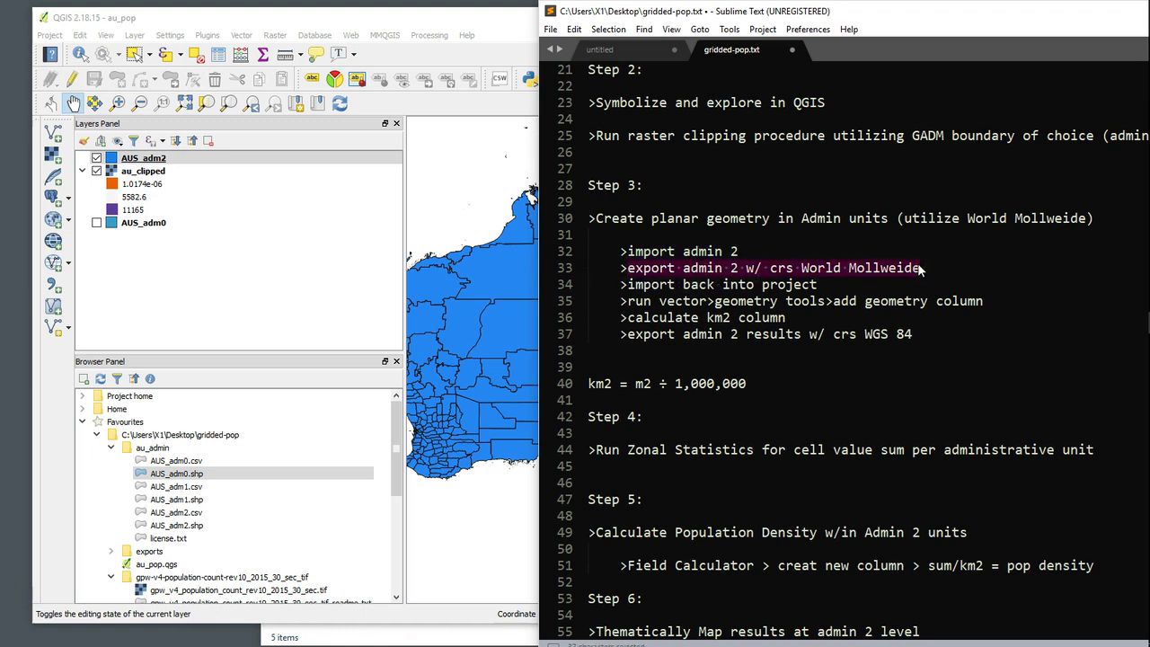
{"action": "left_click_drag", "start_coordinate": [627, 283], "coordinate": [801, 268]}
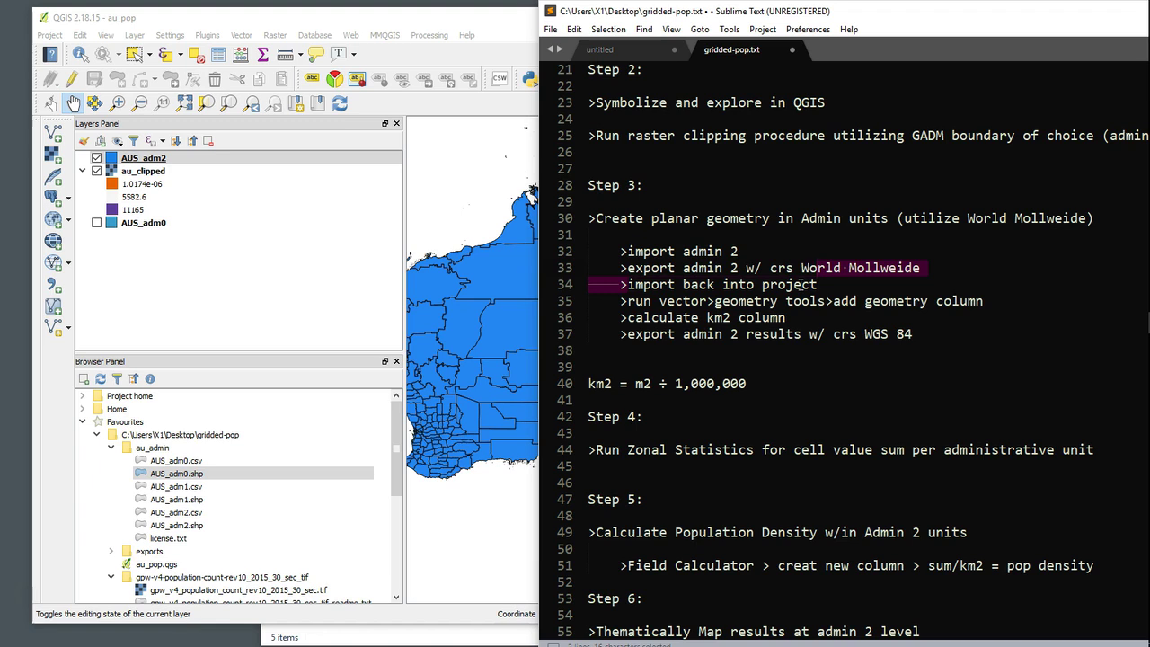
{"action": "left_click", "coordinate": [912, 385]}
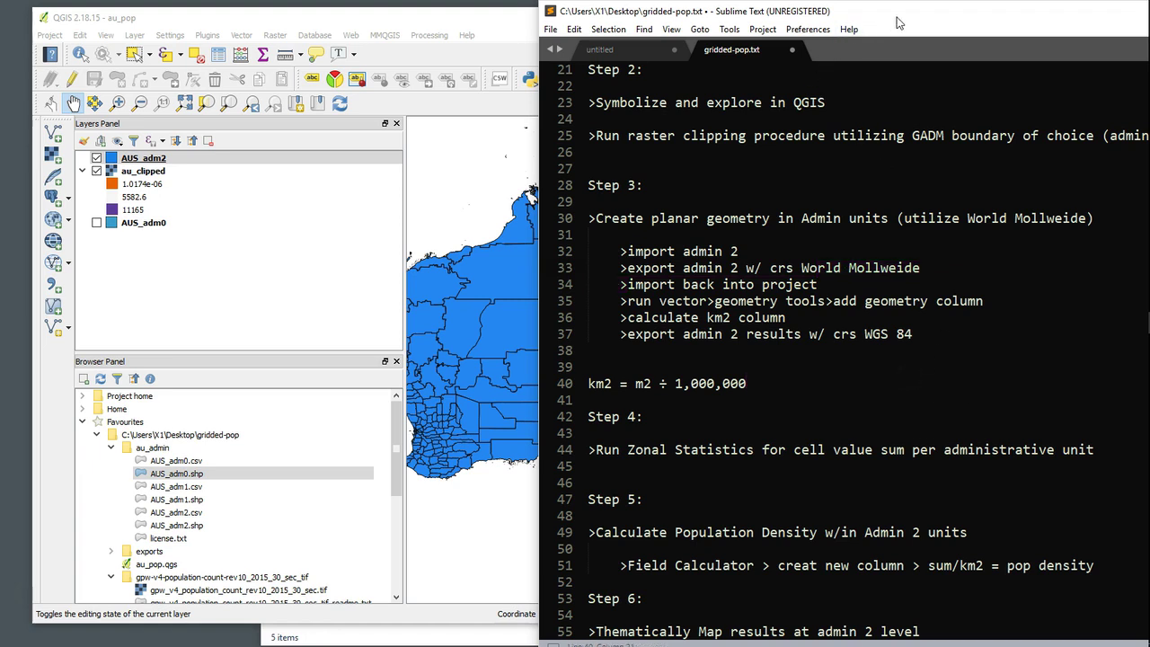
{"action": "left_click_drag", "start_coordinate": [887, 10], "coordinate": [600, 365]}
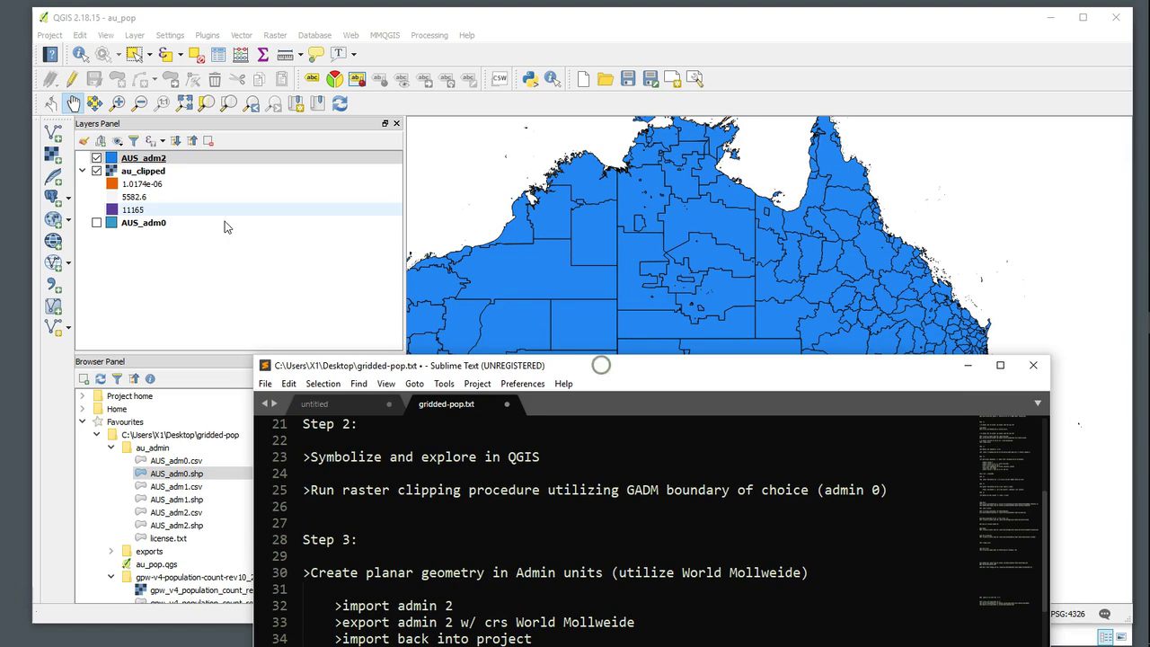
Step: Start exporting AUS_adm2 as an ESRI Shapefile with World_Mollweide (EPSG:54009) as its coordinate reference system
{"action": "left_click", "coordinate": [155, 161]}
{"action": "right_click", "coordinate": [154, 162]}
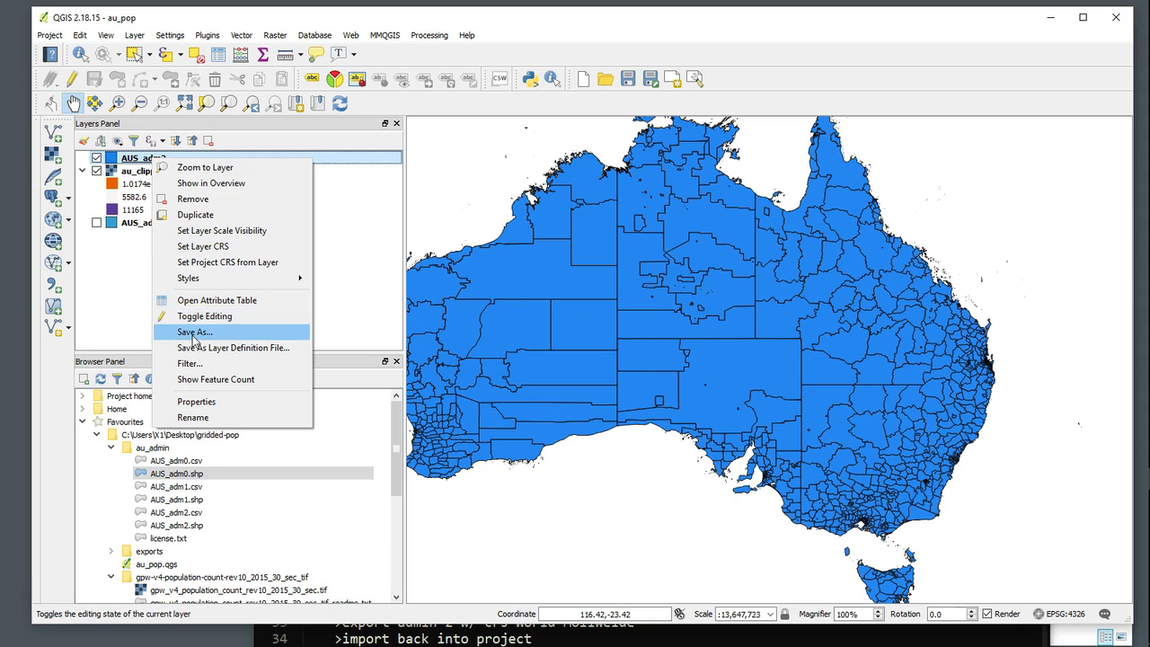
{"action": "left_click", "coordinate": [194, 334]}
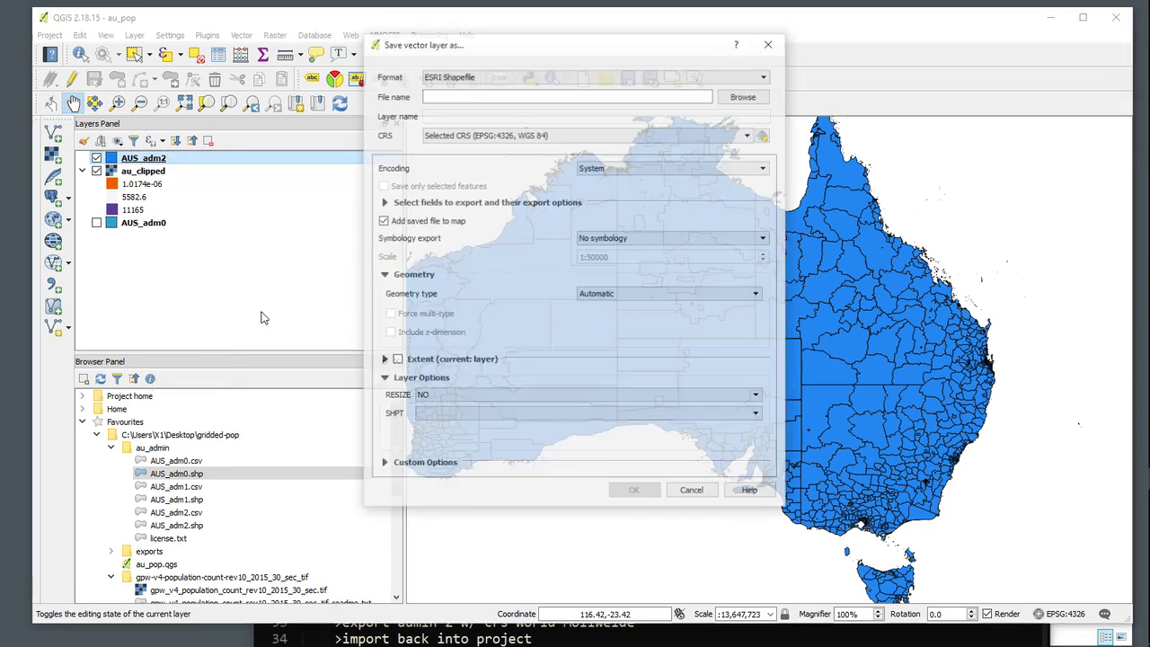
{"action": "left_click_drag", "start_coordinate": [568, 54], "coordinate": [469, 139]}
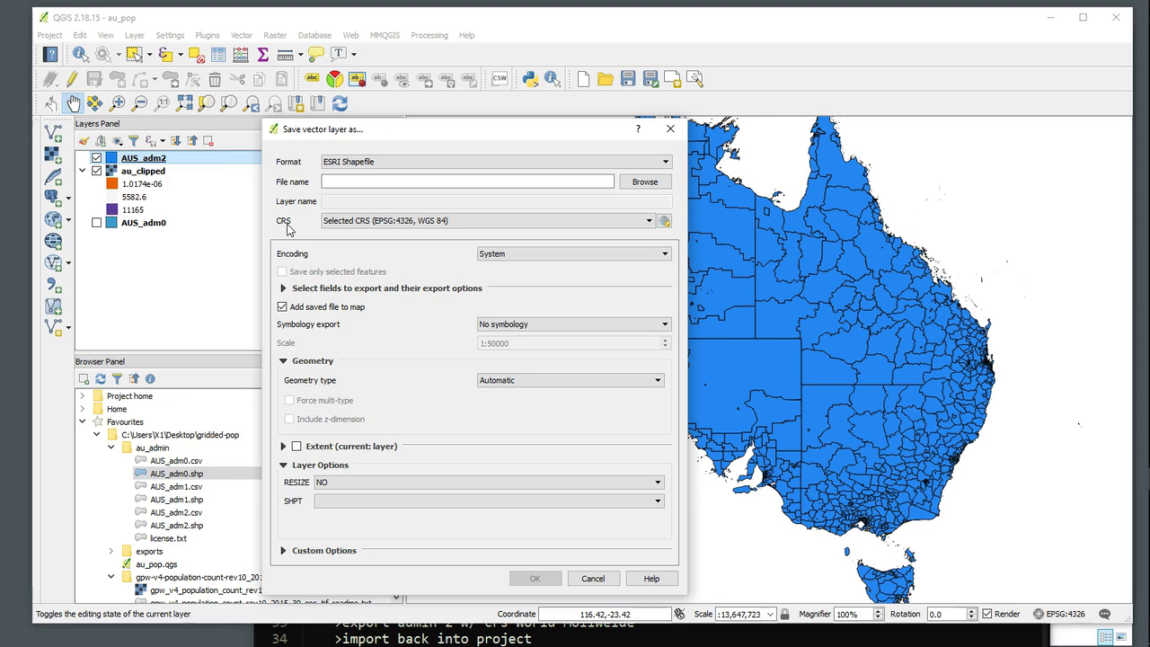
{"action": "left_click", "coordinate": [665, 222]}
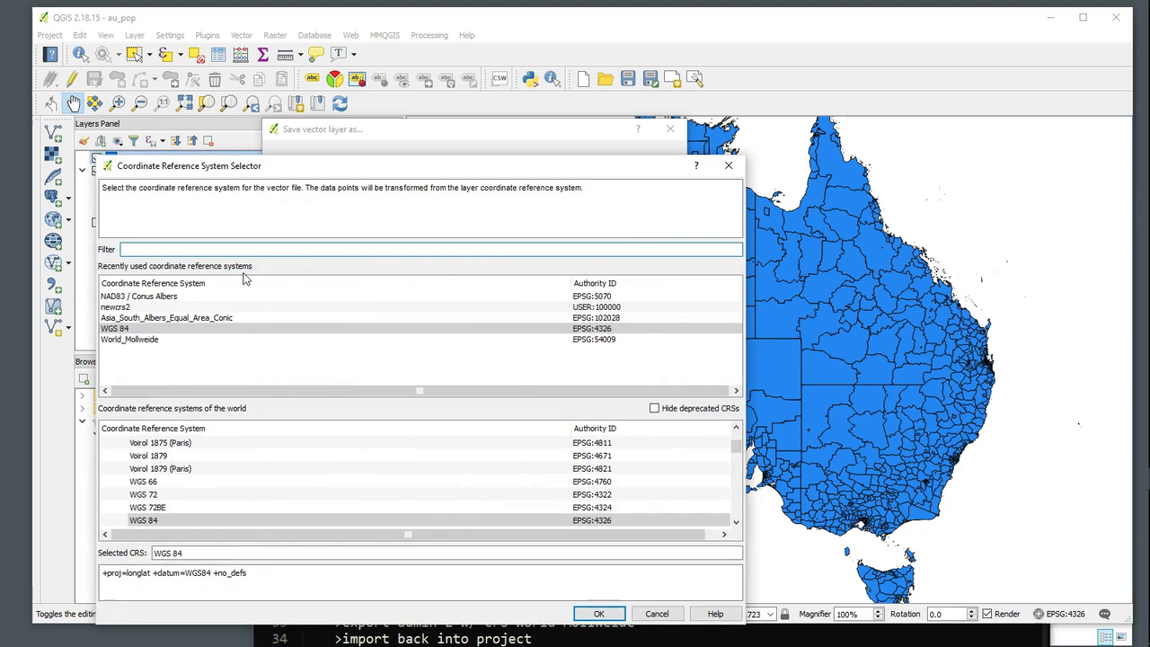
{"action": "type", "text": "world"}
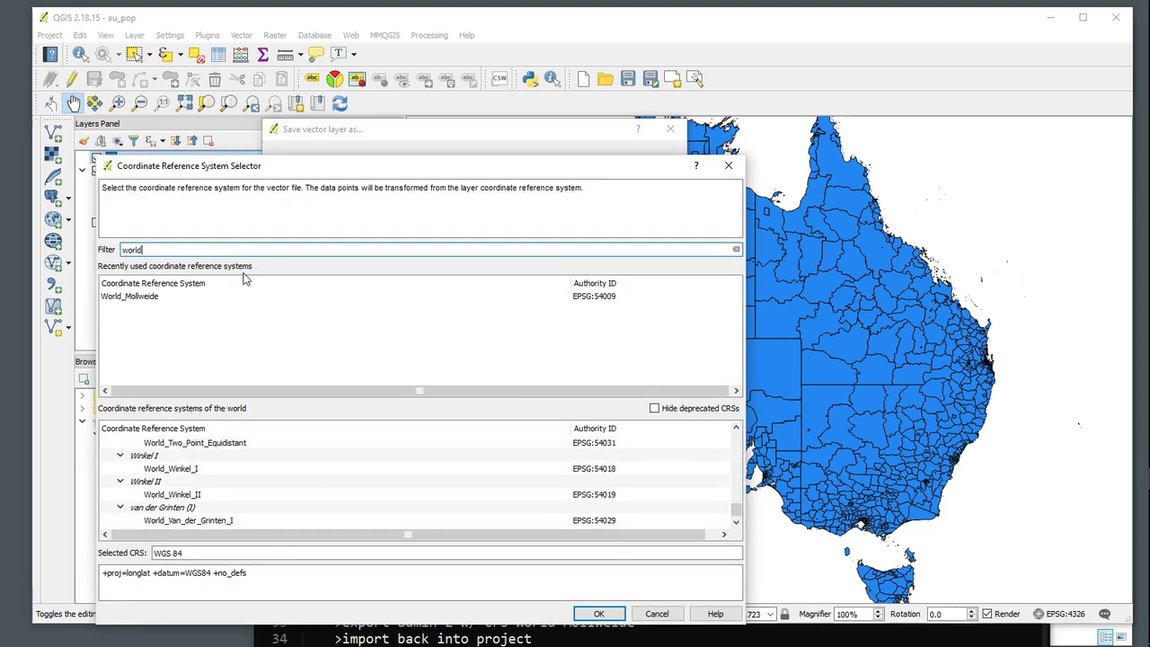
{"action": "left_click", "coordinate": [142, 304]}
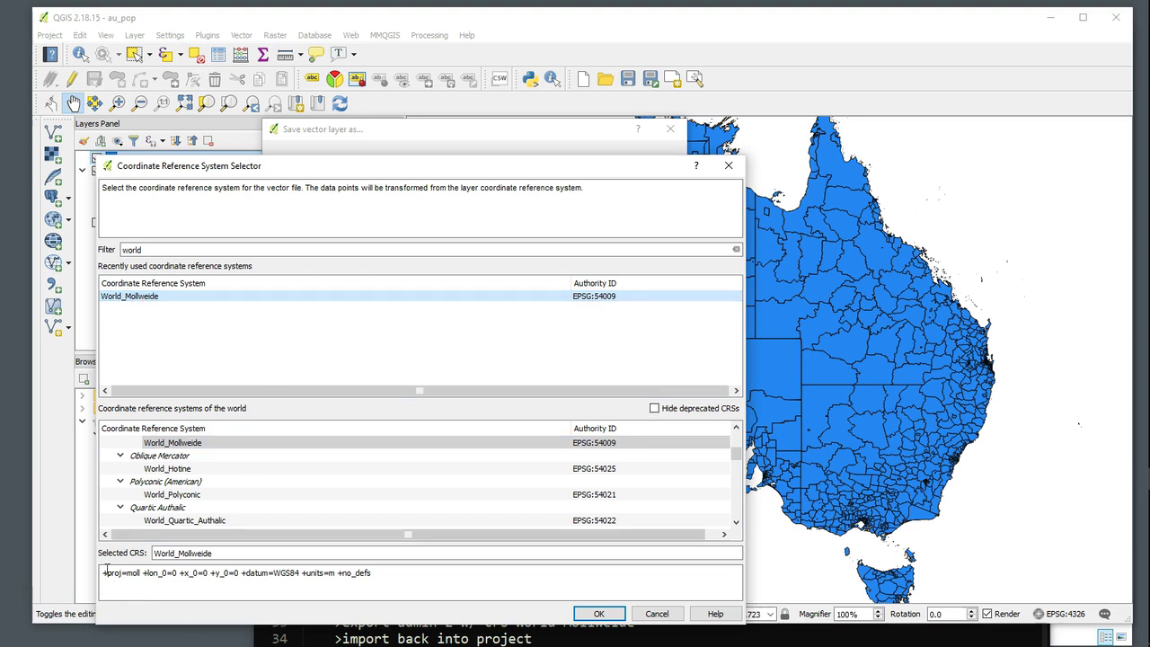
{"action": "left_click_drag", "start_coordinate": [104, 572], "coordinate": [352, 593]}
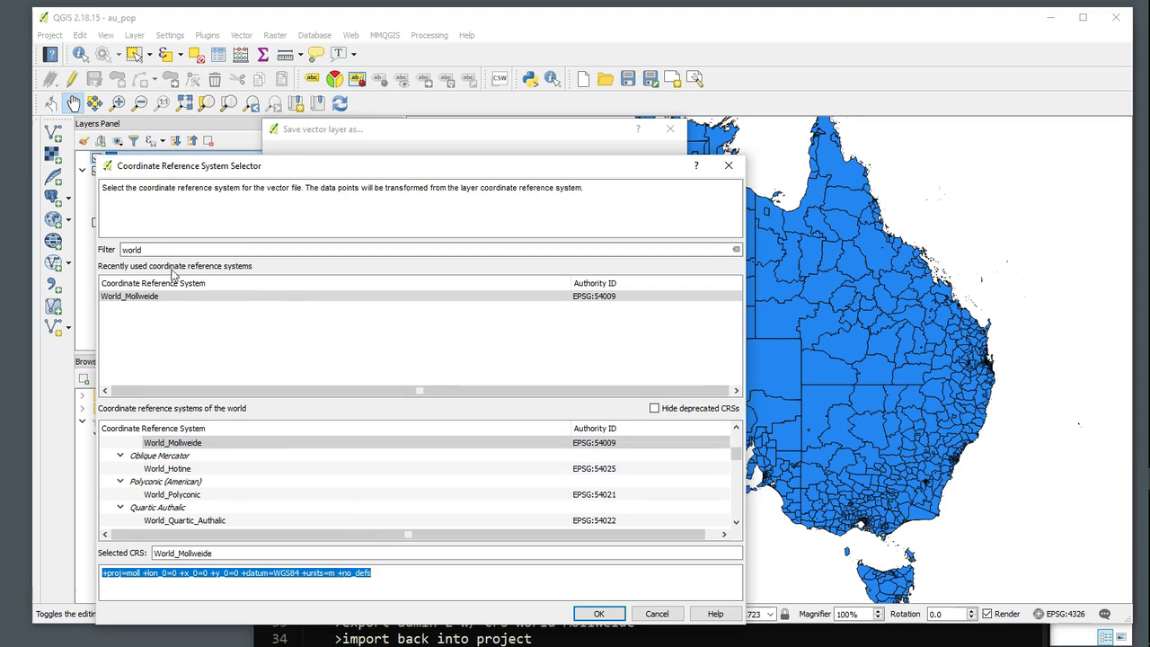
{"action": "left_click", "coordinate": [139, 299]}
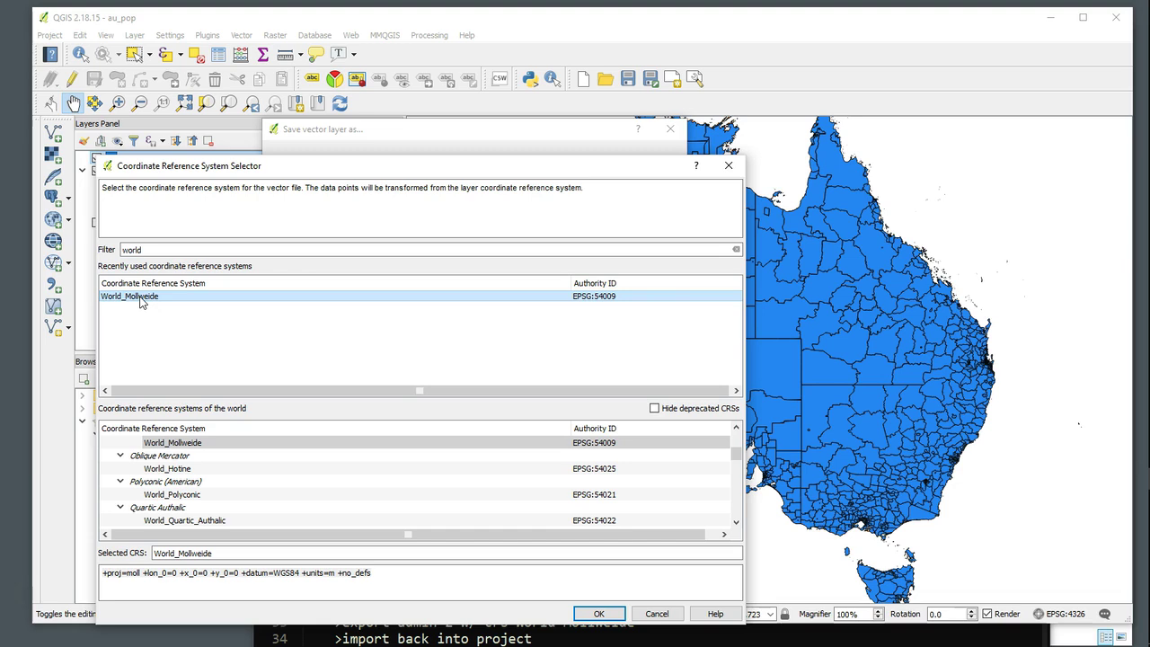
{"action": "left_click_drag", "start_coordinate": [292, 173], "coordinate": [299, 146]}
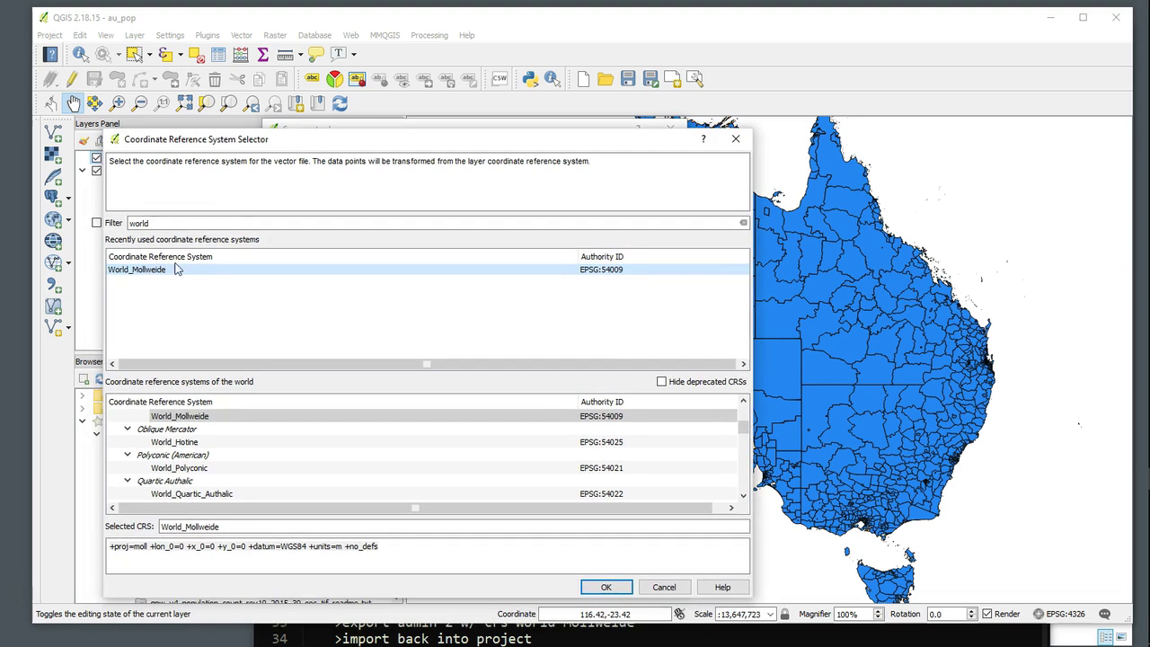
{"action": "left_click", "coordinate": [606, 587]}
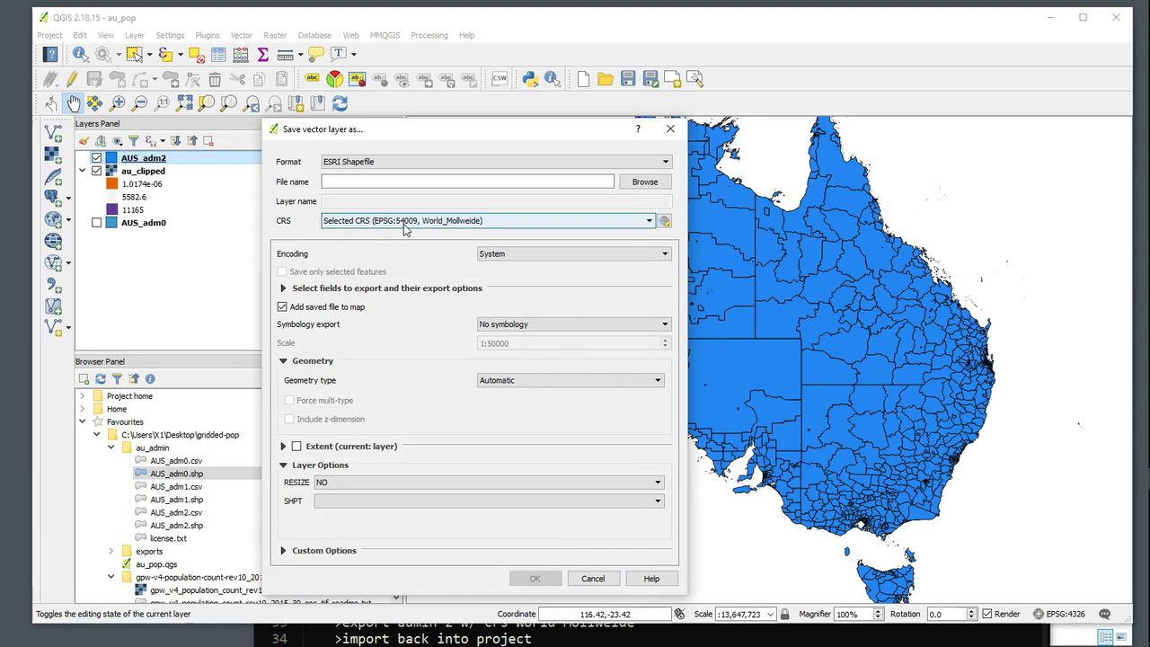
Step: Name the output au_projected in the gridded-pop exports folder, and export the layer with the saved file added to the map
{"action": "left_click", "coordinate": [632, 184]}
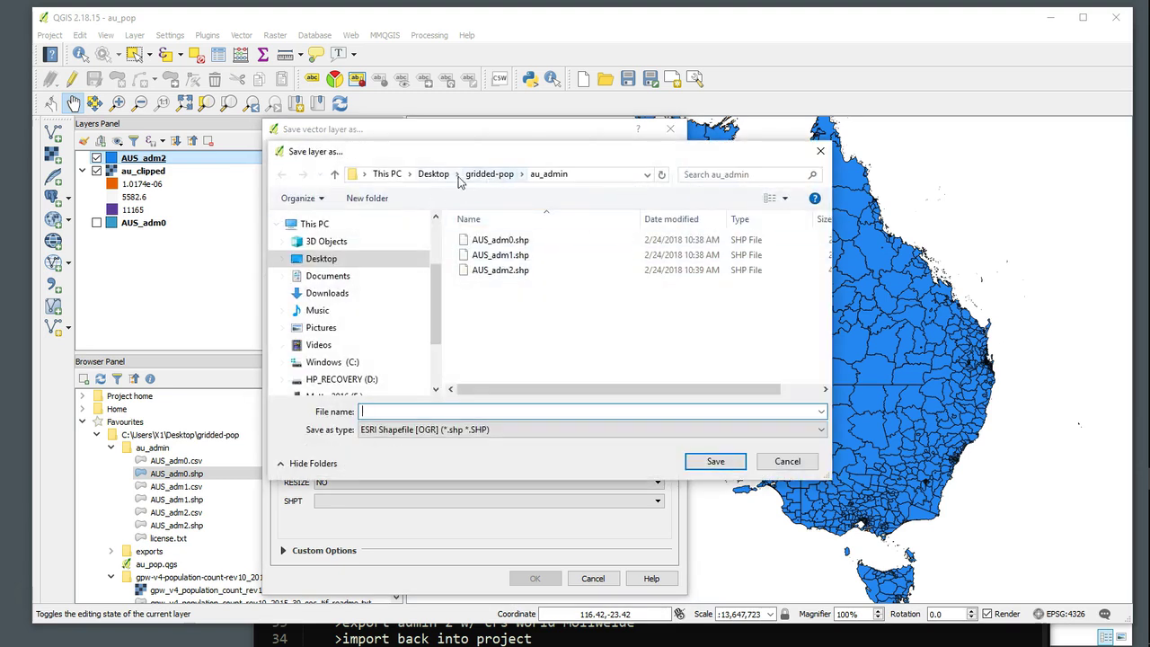
{"action": "left_click", "coordinate": [431, 174]}
{"action": "double_click", "coordinate": [487, 243]}
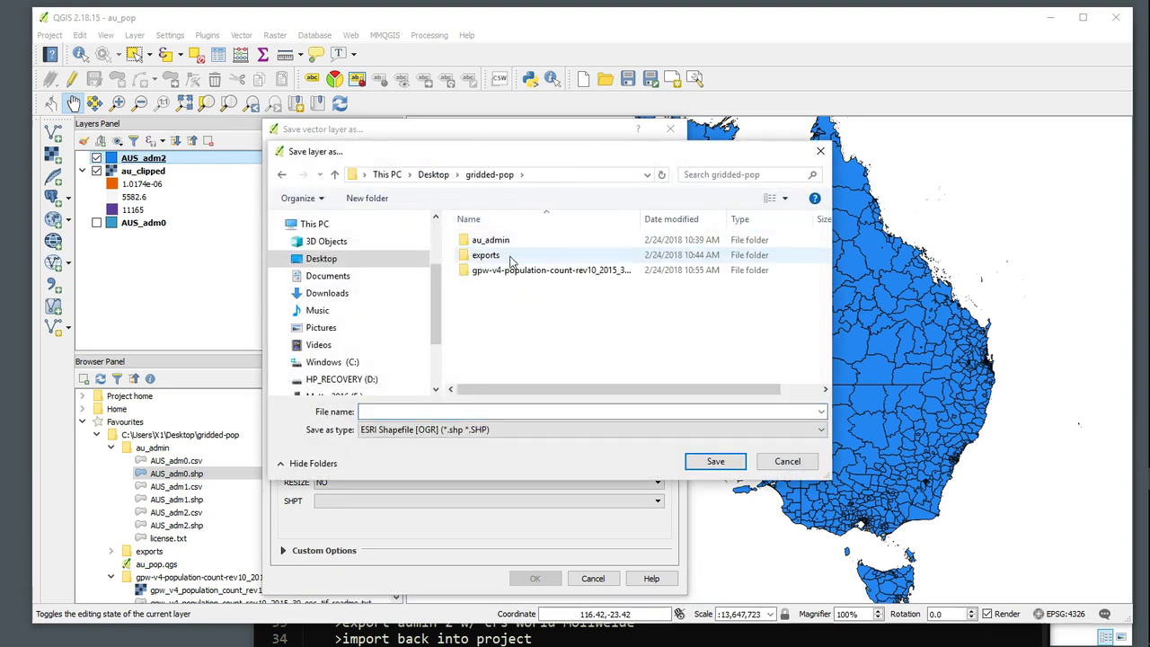
{"action": "double_click", "coordinate": [494, 261]}
{"action": "left_click", "coordinate": [422, 411]}
{"action": "type", "text": "au"}
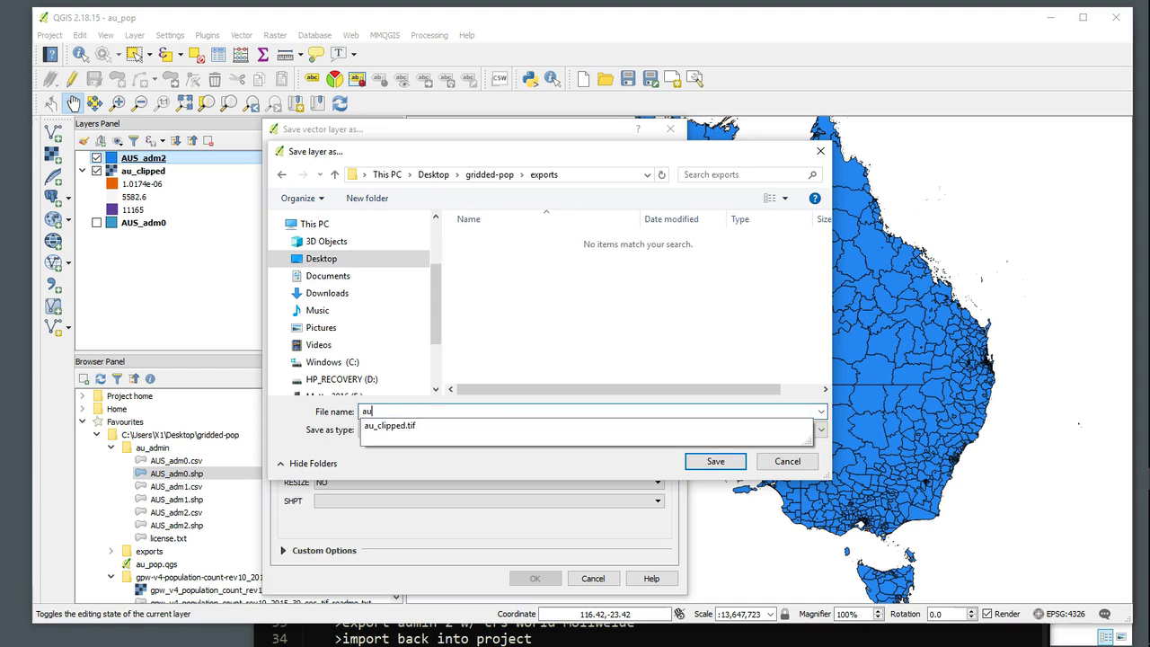
{"action": "type", "text": "_projected"}
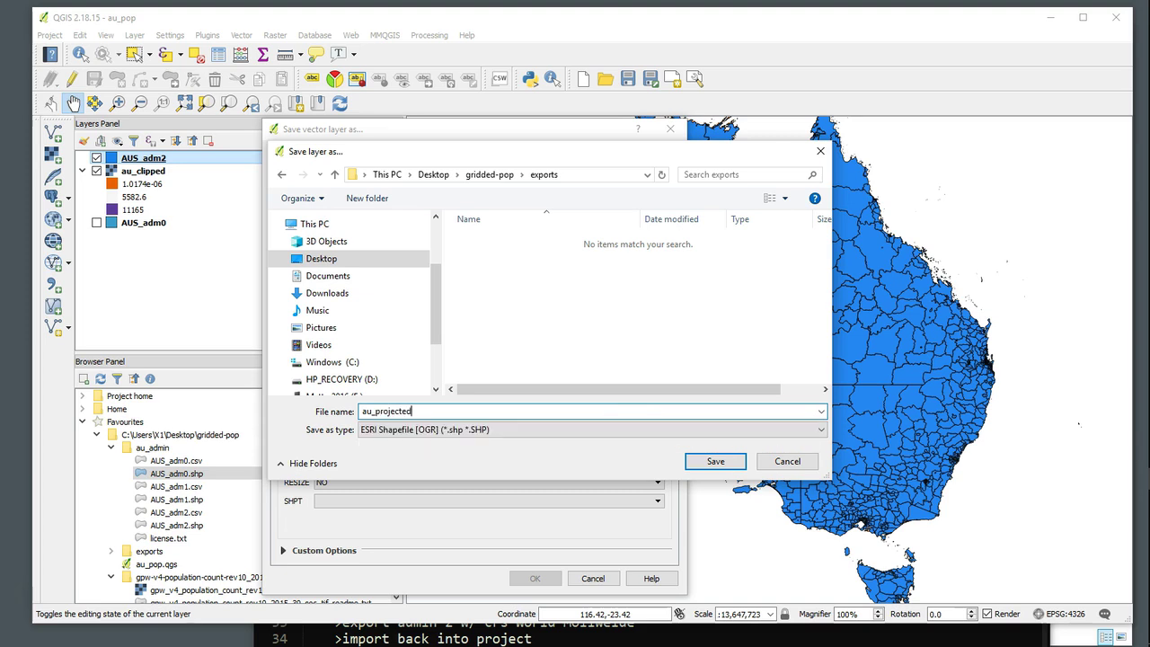
{"action": "left_click", "coordinate": [709, 465]}
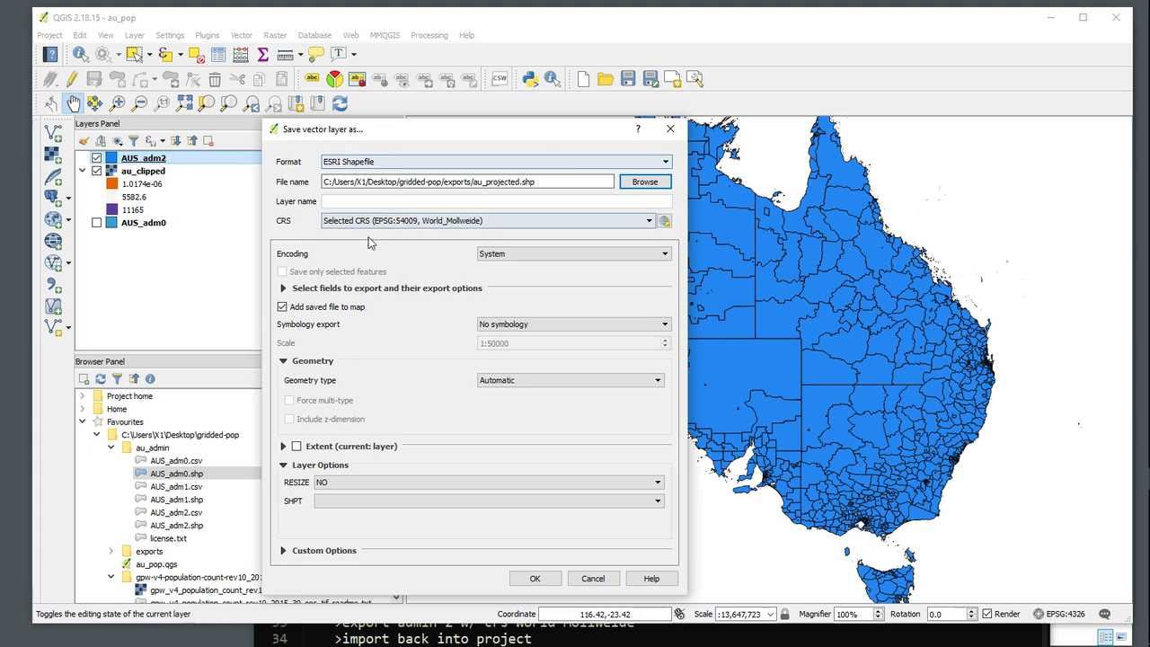
{"action": "left_click", "coordinate": [535, 579]}
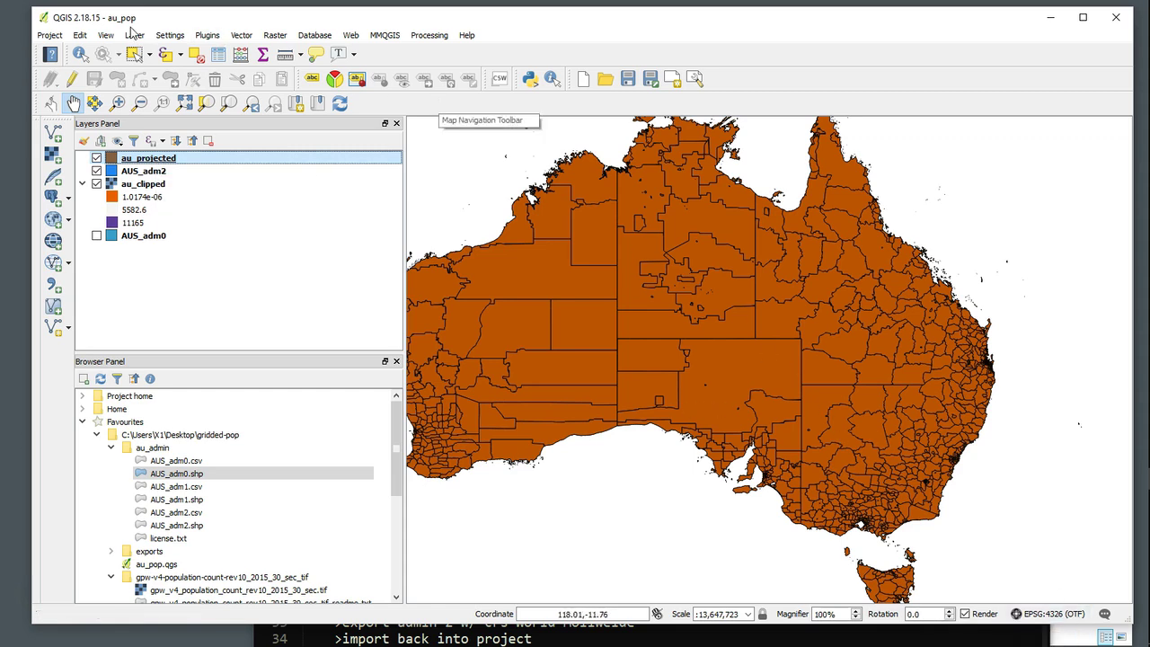
Step: Open the project's coordinate reference system properties to check on-the-fly CRS transformation
{"action": "left_click", "coordinate": [49, 35]}
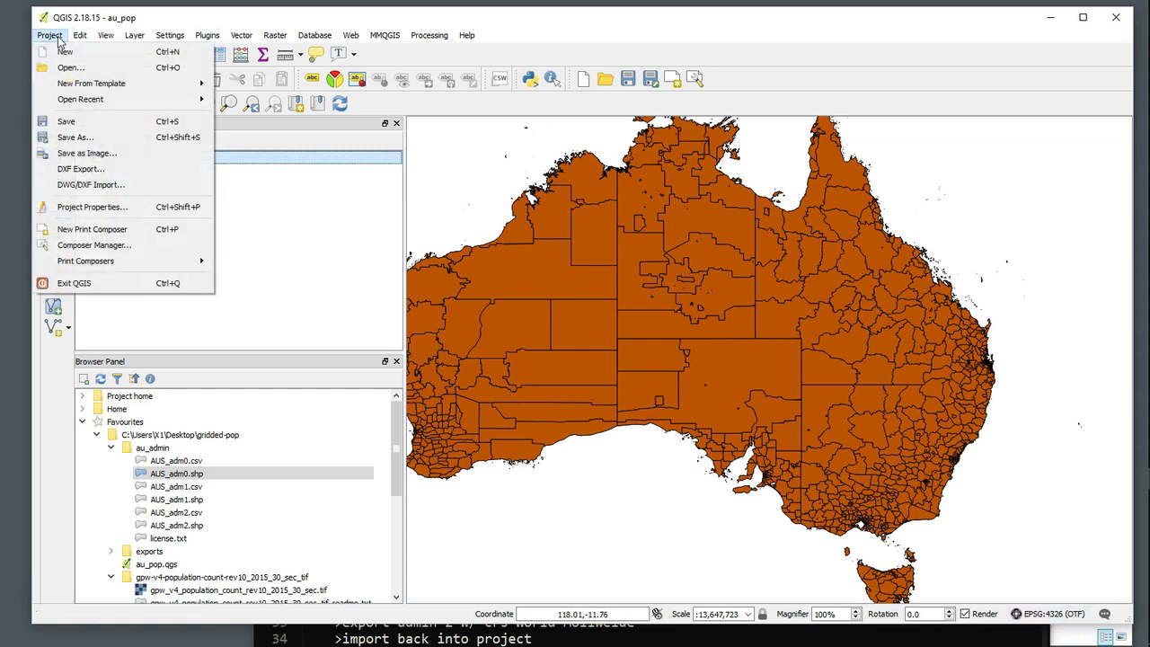
{"action": "left_click", "coordinate": [71, 207]}
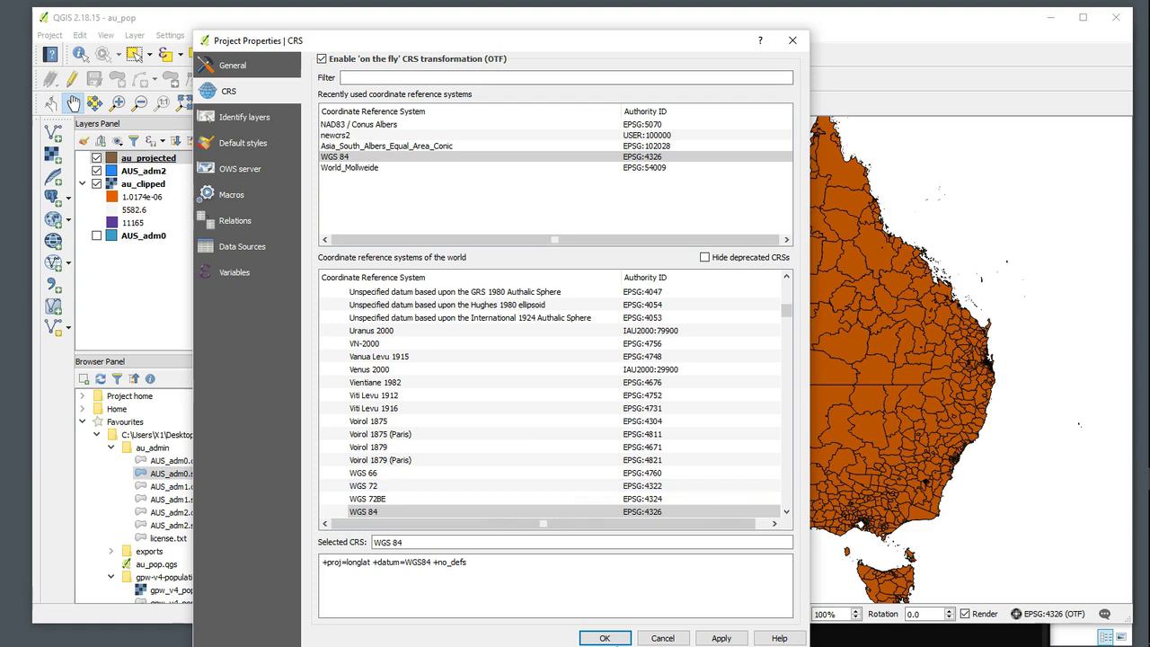
Step: Apply WGS 84 (EPSG:4326) as the project CRS and save the project
{"action": "left_click", "coordinate": [606, 637]}
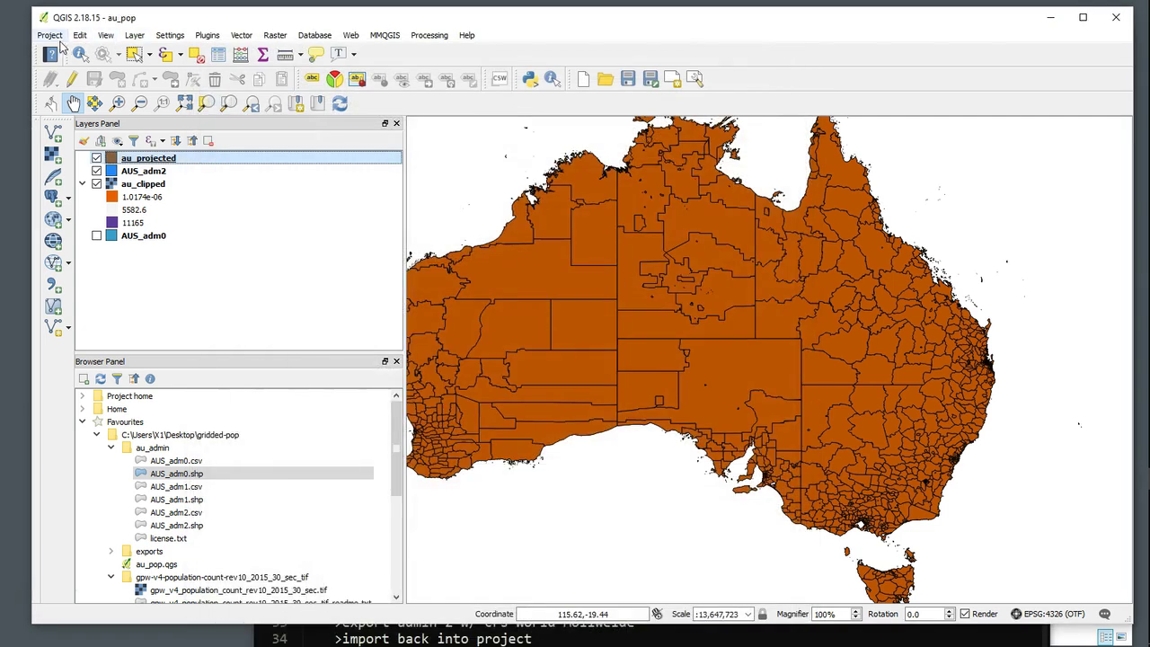
{"action": "left_click", "coordinate": [49, 35]}
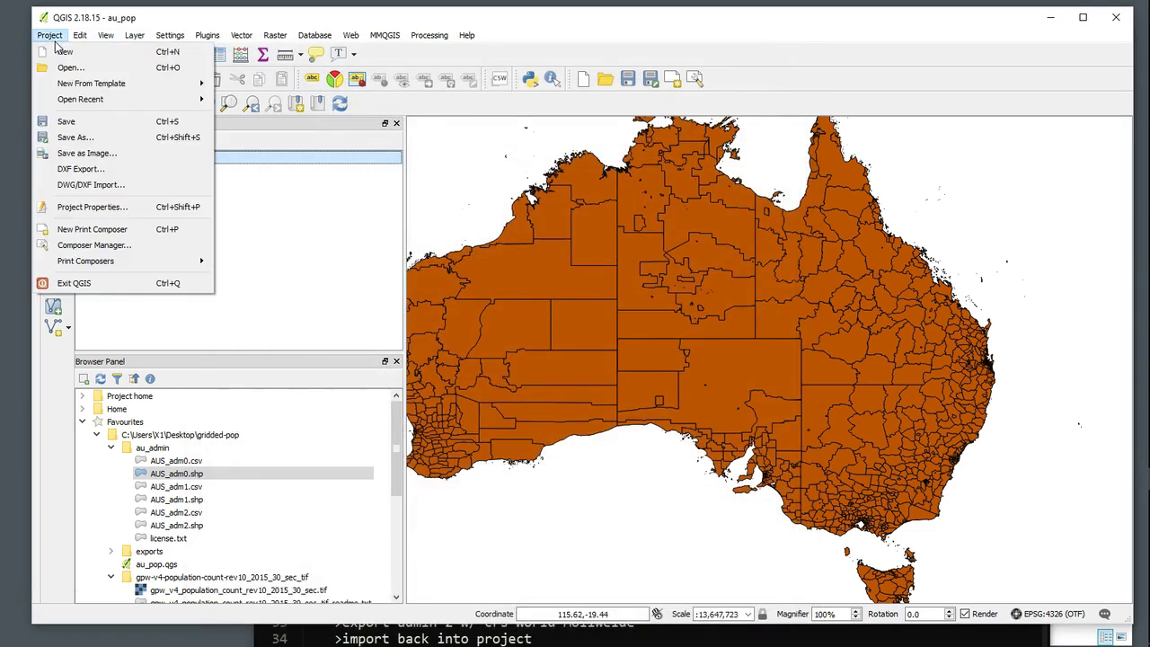
{"action": "left_click", "coordinate": [79, 121]}
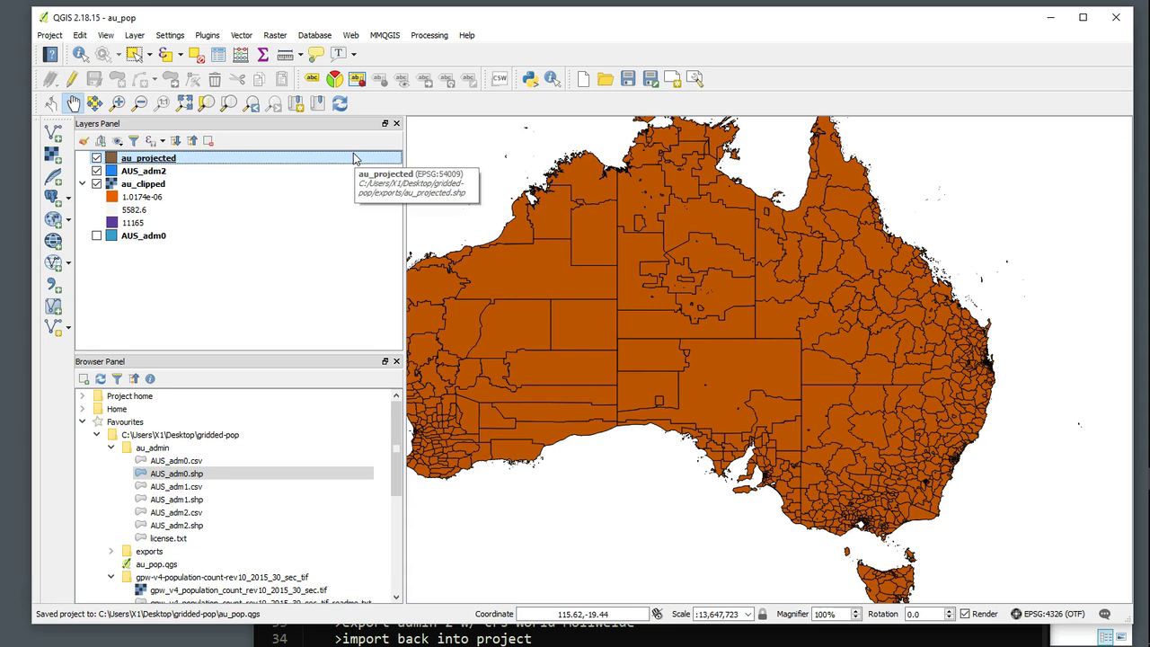
Step: Remove the AUS_adm2 layer from the project
{"action": "left_click", "coordinate": [141, 176]}
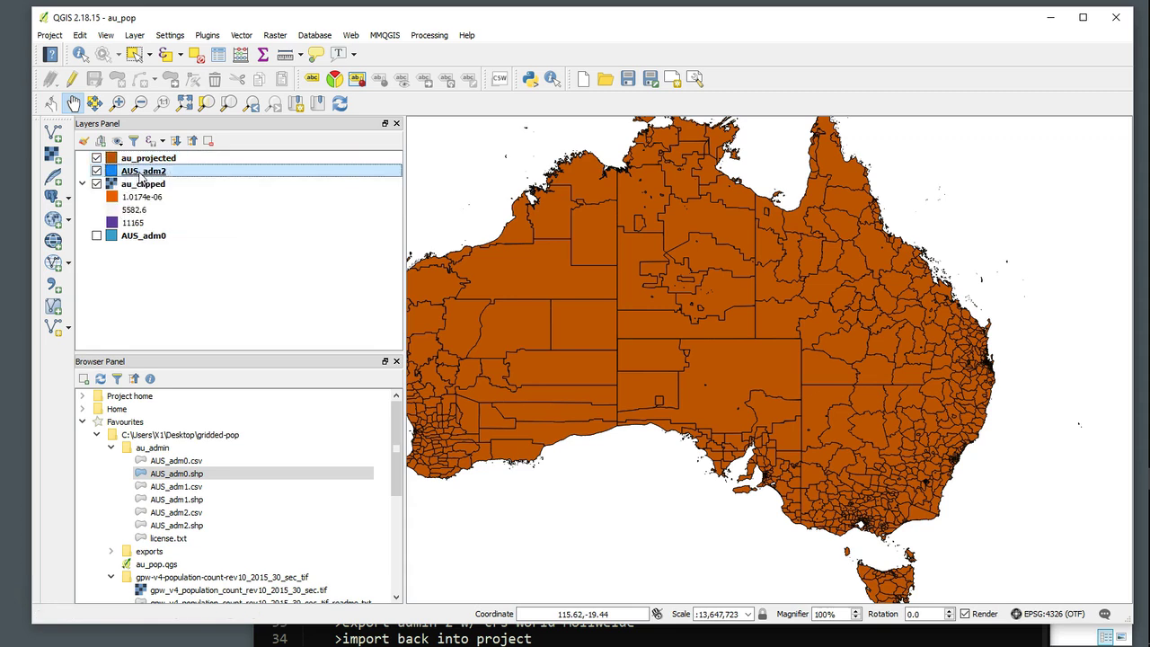
{"action": "right_click", "coordinate": [141, 176]}
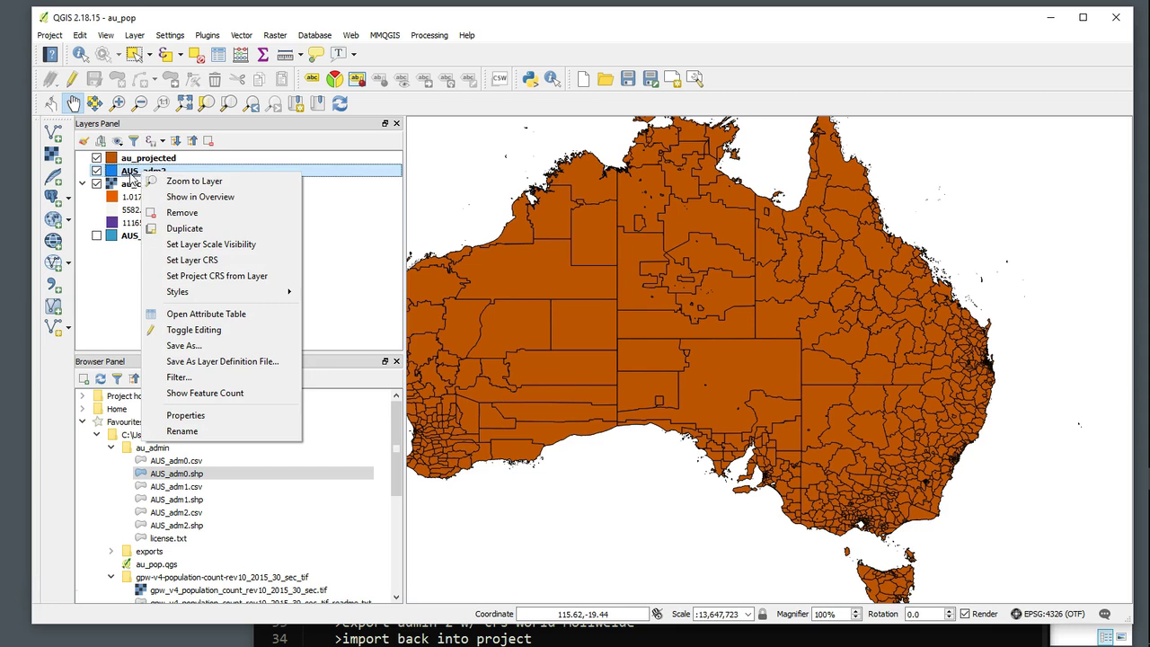
{"action": "left_click", "coordinate": [195, 215]}
{"action": "key", "text": "Return"}
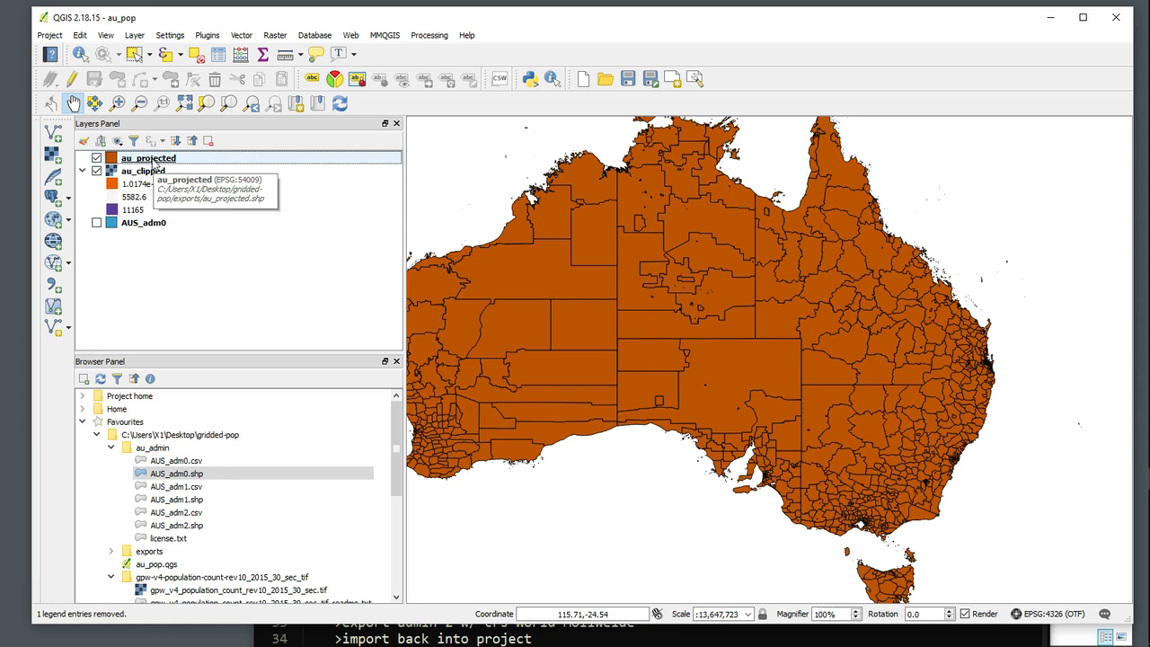
Step: Open the attribute table of au_projected and widen the NAME_1 column to read the full state and territory names
{"action": "right_click", "coordinate": [155, 162]}
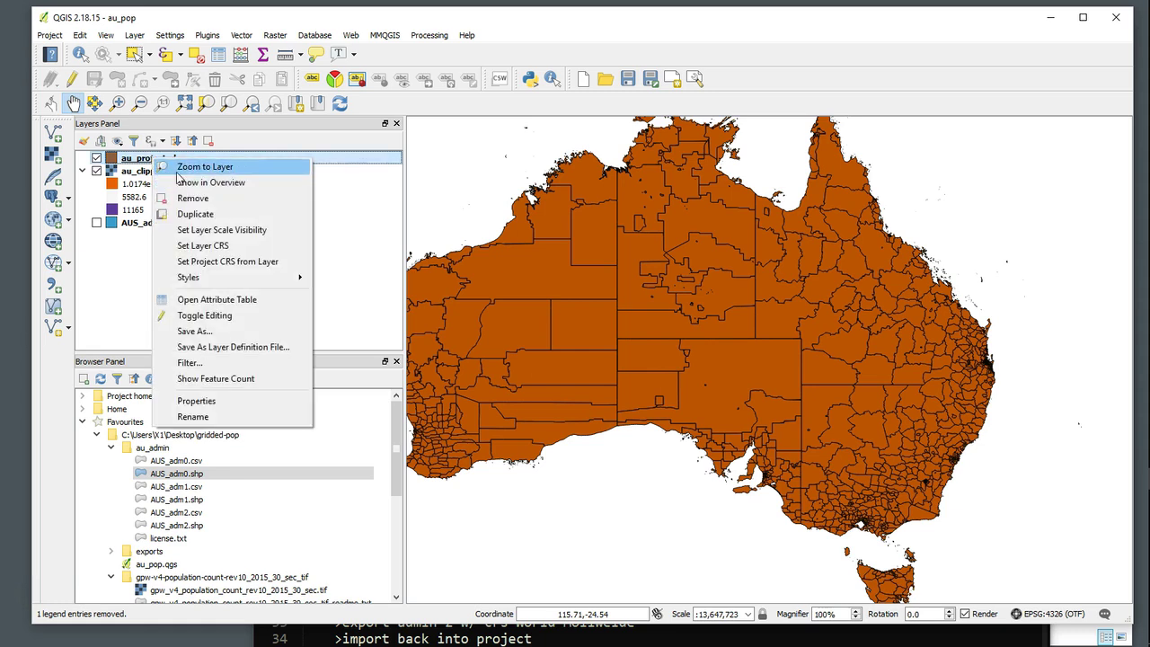
{"action": "left_click", "coordinate": [198, 300]}
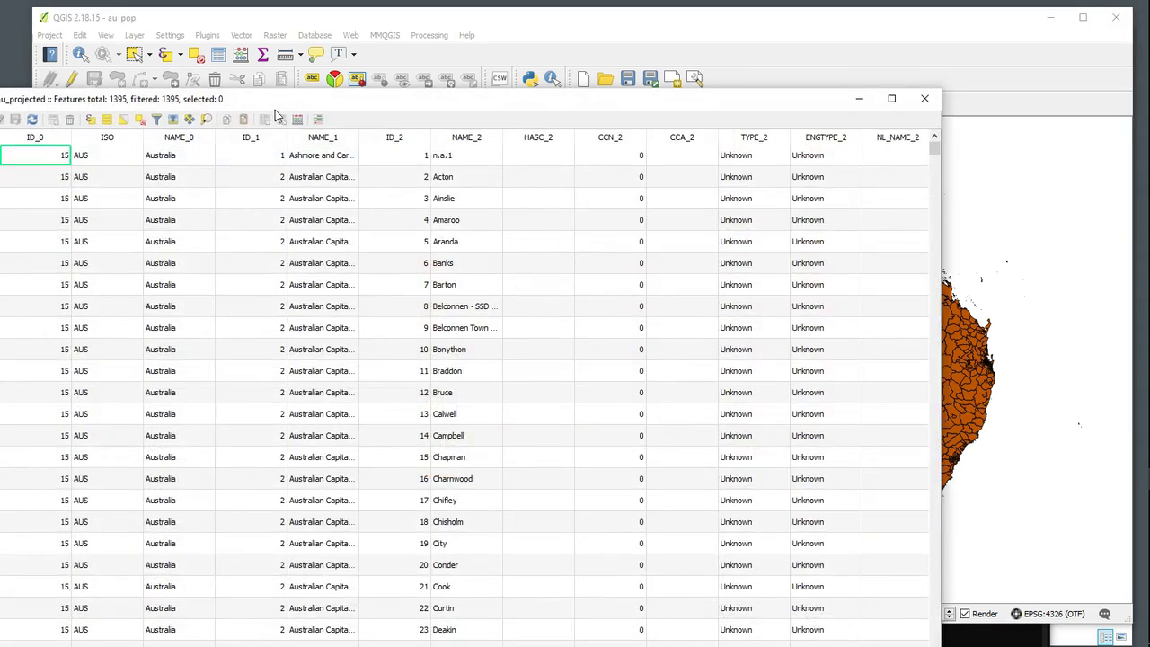
{"action": "left_click_drag", "start_coordinate": [298, 105], "coordinate": [334, 22]}
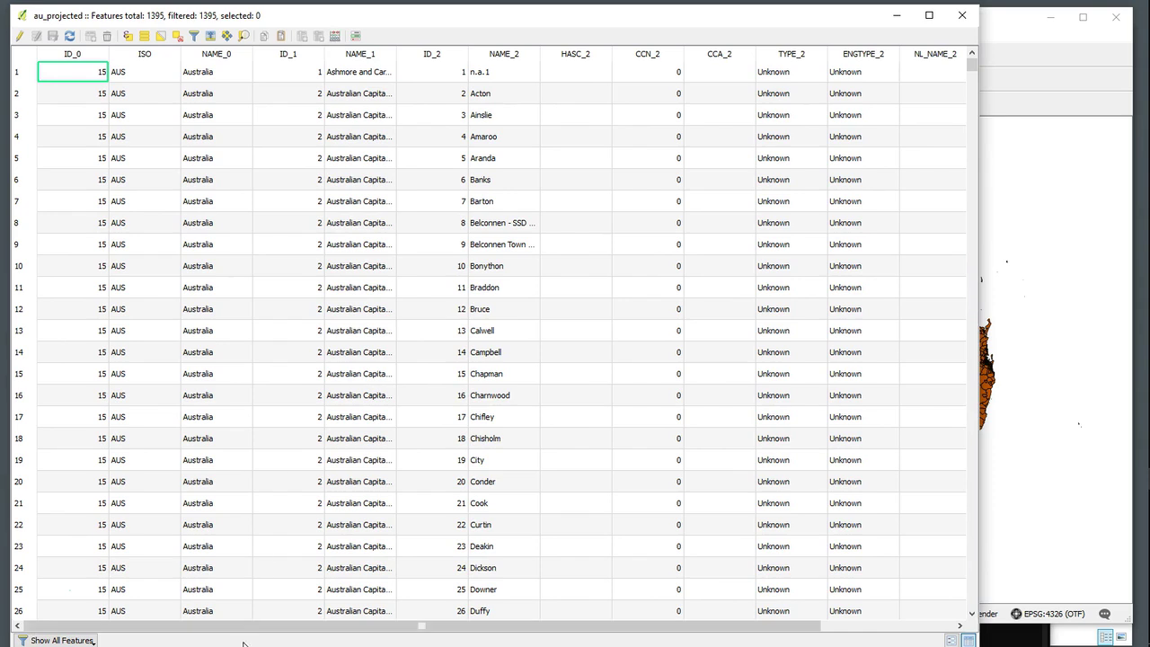
{"action": "scroll", "coordinate": [249, 629], "scroll_direction": "right", "scroll_amount": 1}
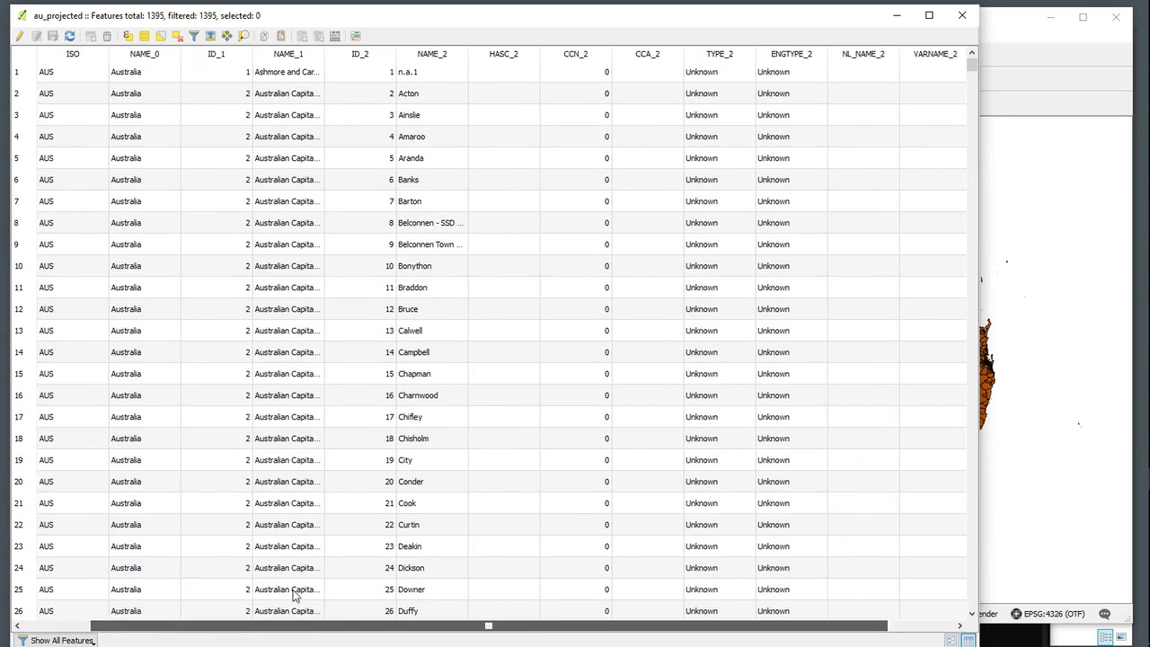
{"action": "key", "text": "Home"}
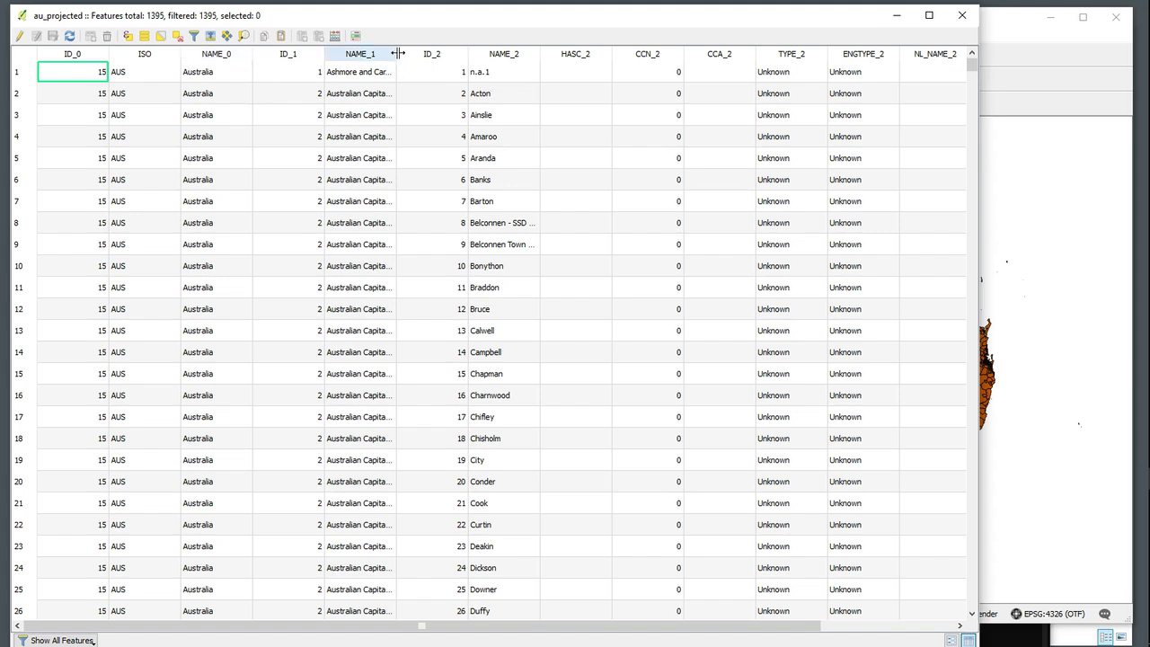
{"action": "left_click_drag", "start_coordinate": [396, 54], "coordinate": [464, 54]}
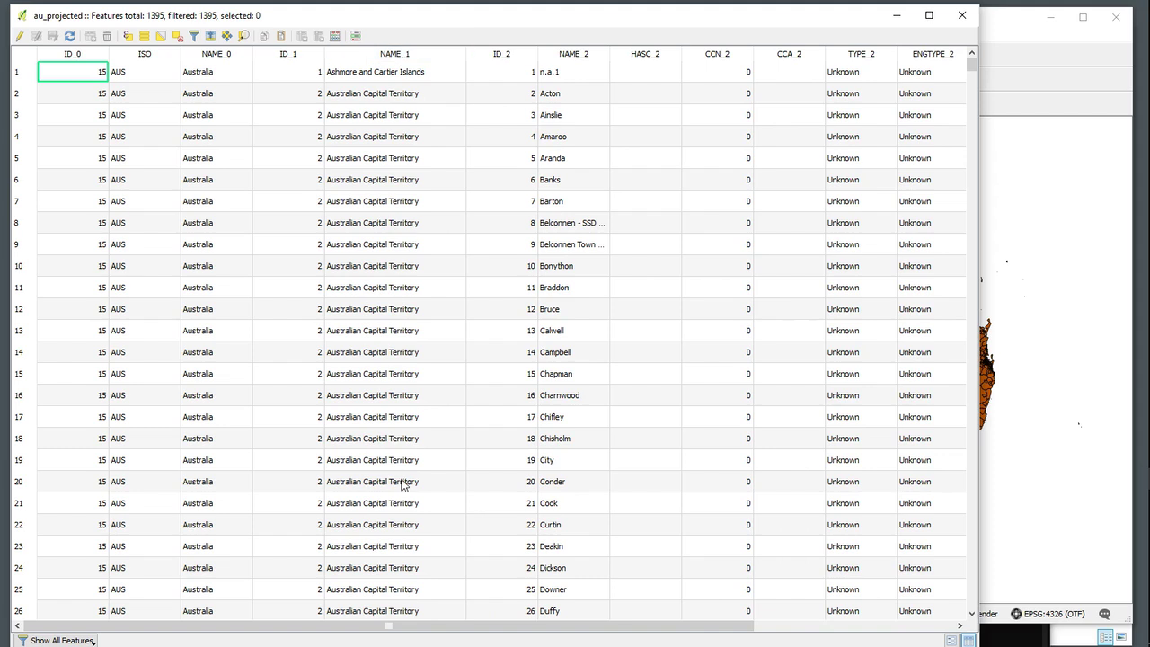
{"action": "scroll", "coordinate": [385, 323], "scroll_direction": "down", "scroll_amount": 7}
{"action": "scroll", "coordinate": [385, 325], "scroll_direction": "up", "scroll_amount": 7}
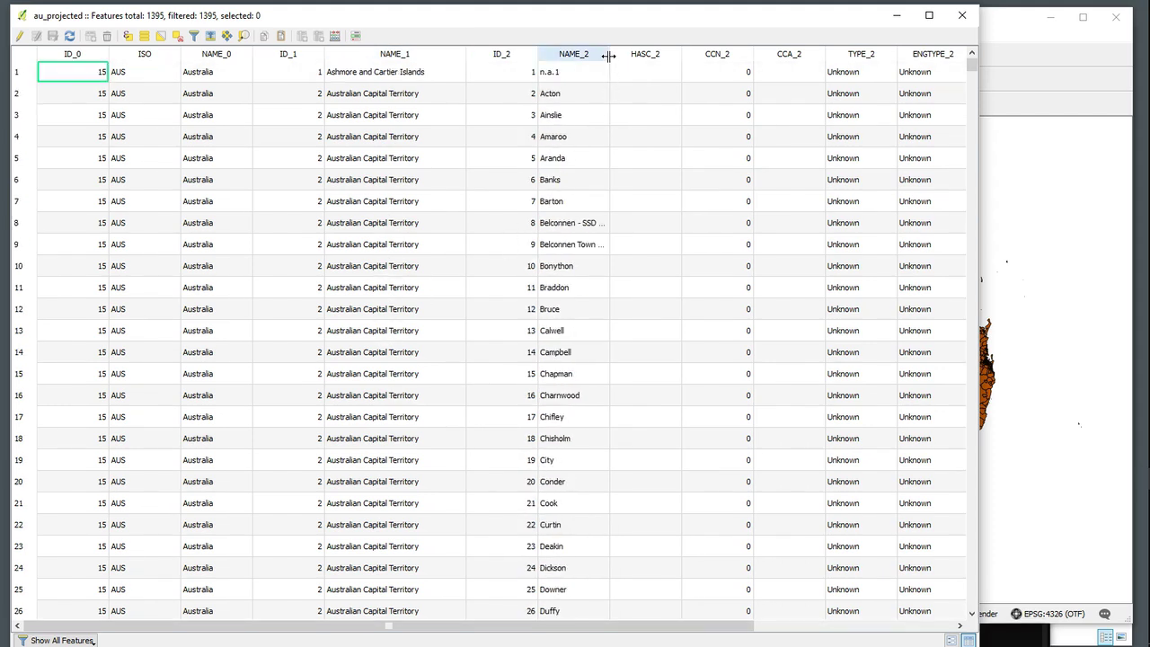
Step: Widen the NAME_2 column, examine the admin 2 names and remaining attribute columns, and close the table
{"action": "left_click_drag", "start_coordinate": [608, 56], "coordinate": [696, 54]}
{"action": "scroll", "coordinate": [669, 290], "scroll_direction": "down", "scroll_amount": 3}
{"action": "scroll", "coordinate": [607, 352], "scroll_direction": "down", "scroll_amount": 7}
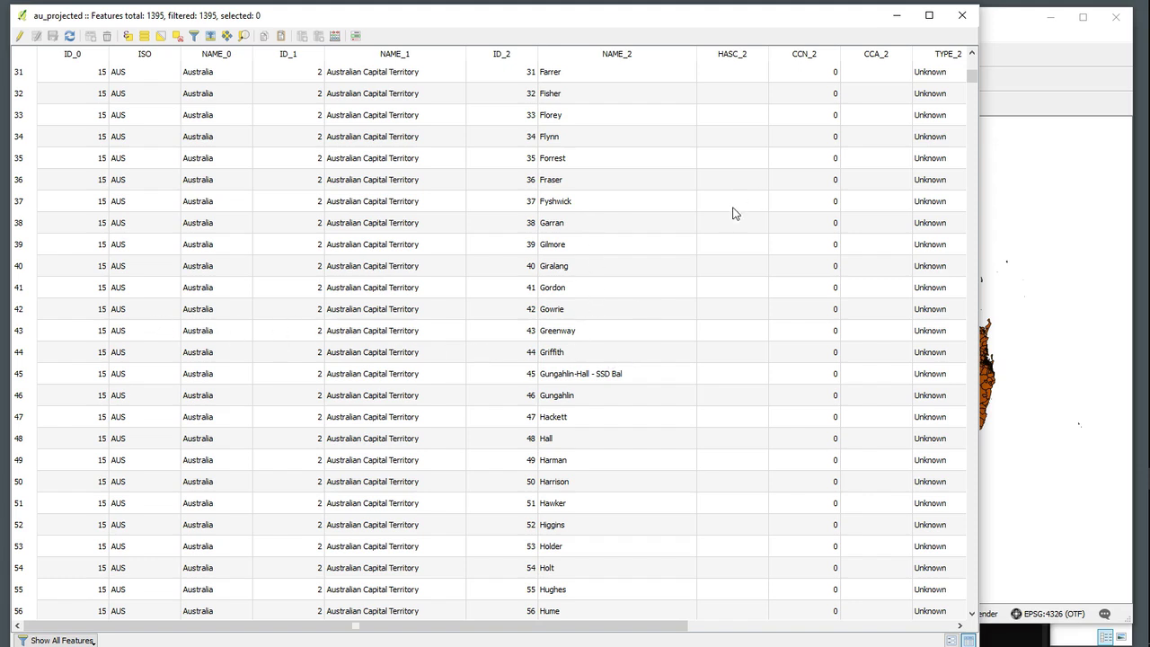
{"action": "scroll", "coordinate": [623, 187], "scroll_direction": "up", "scroll_amount": 10}
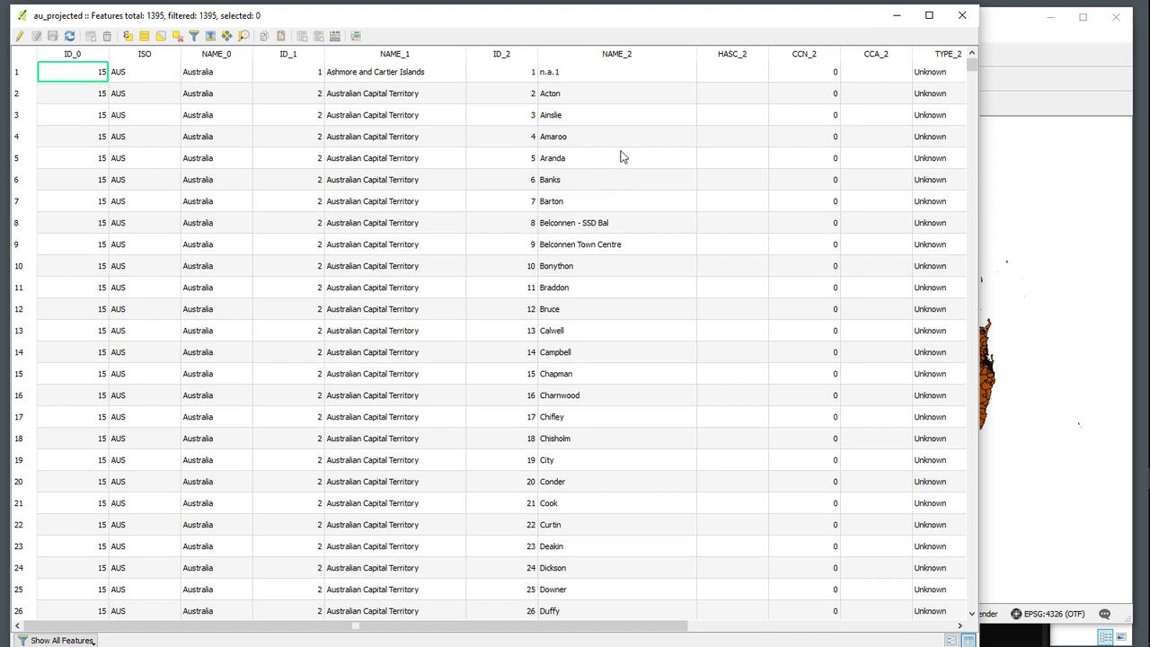
{"action": "left_click", "coordinate": [961, 16]}
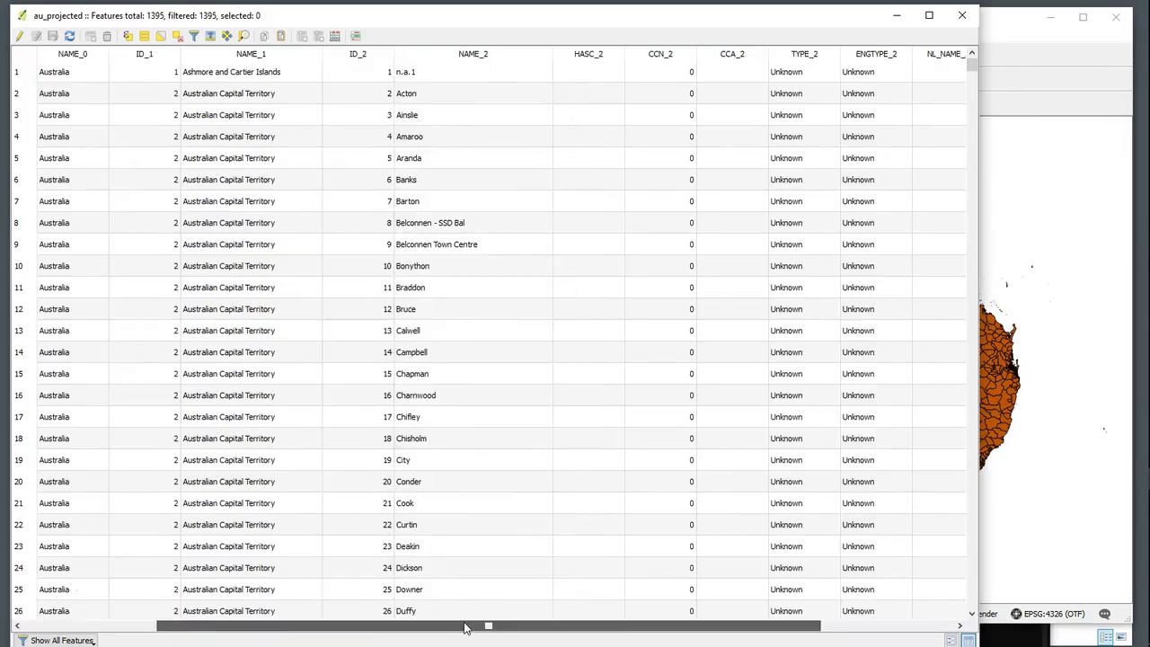
{"action": "left_click_drag", "start_coordinate": [467, 623], "coordinate": [734, 608]}
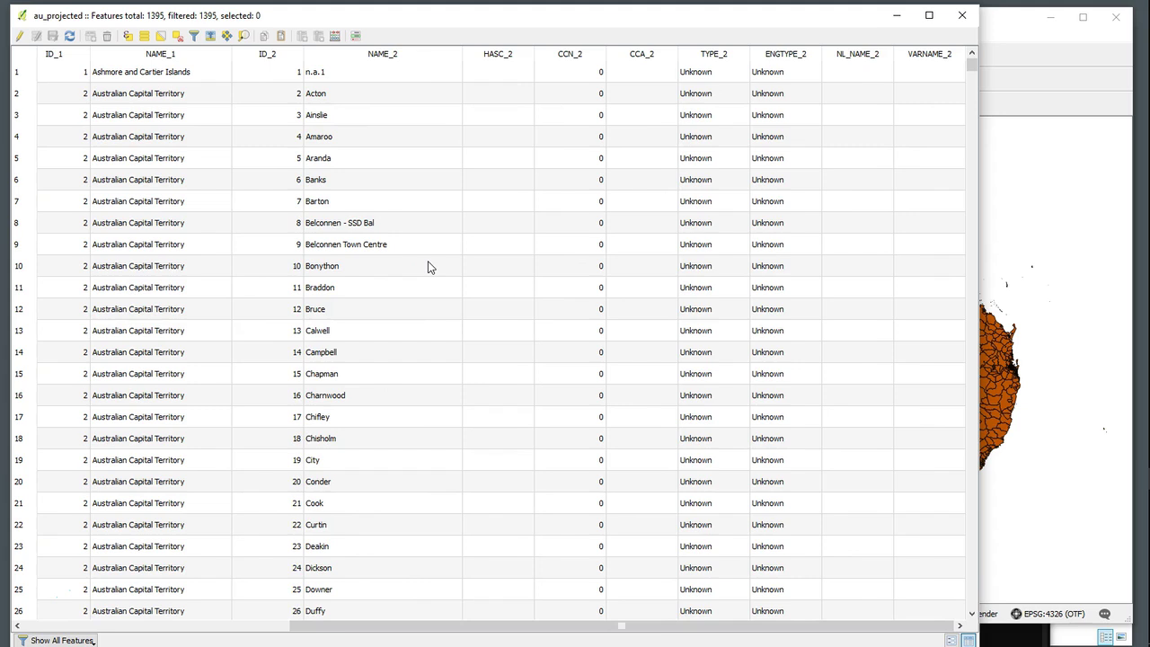
{"action": "left_click", "coordinate": [963, 17]}
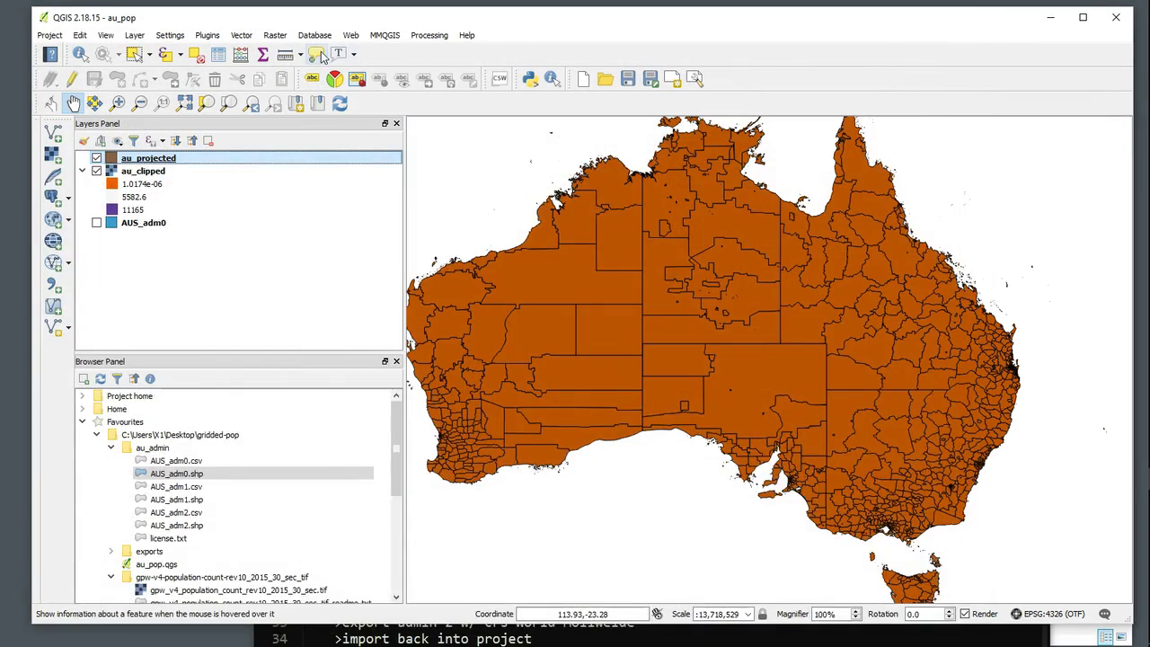
Step: Run Export/Add geometry columns on au_projected, calculating with the Layer CRS and outputting to a temporary layer
{"action": "left_click", "coordinate": [240, 35]}
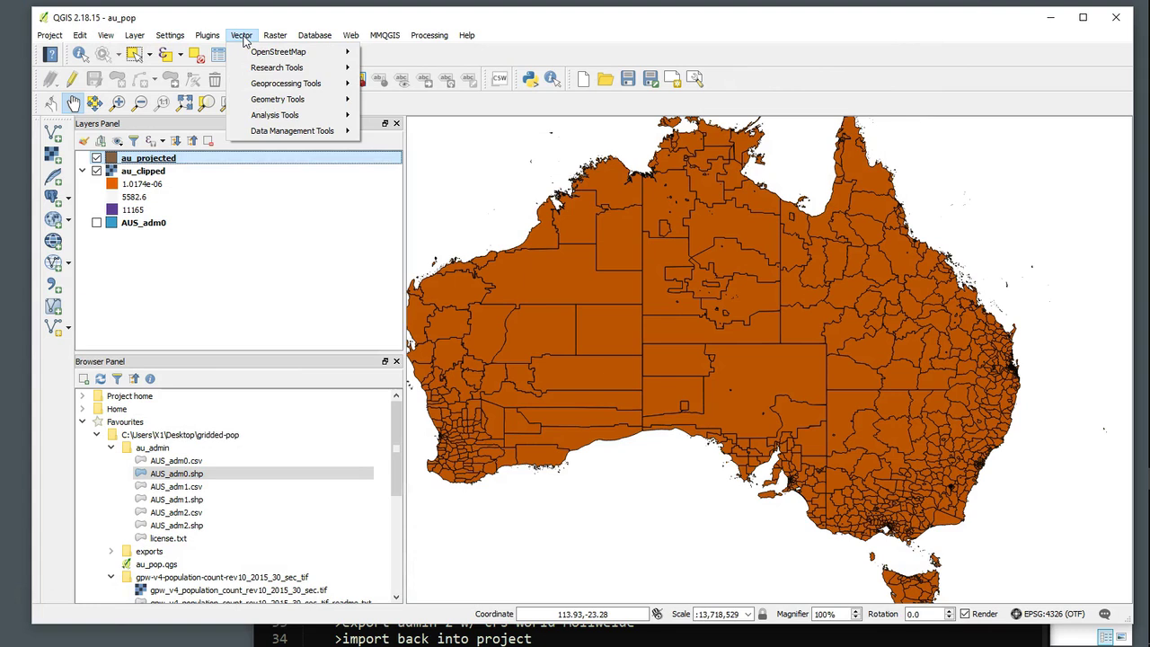
{"action": "mouse_move", "coordinate": [256, 104]}
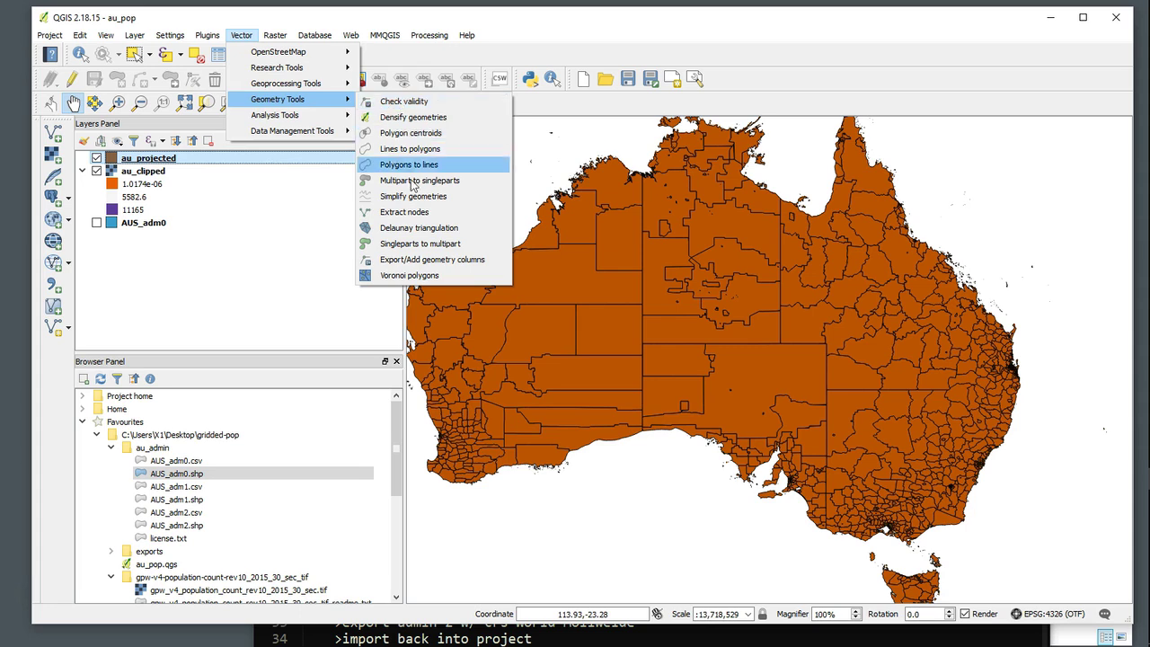
{"action": "left_click", "coordinate": [420, 260]}
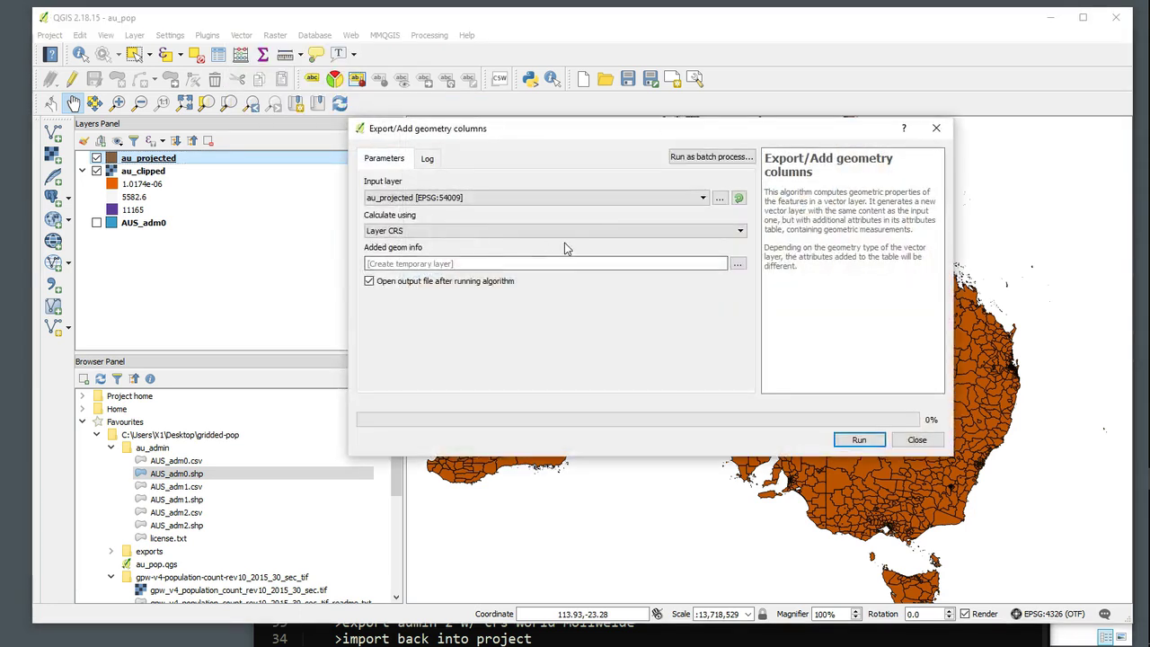
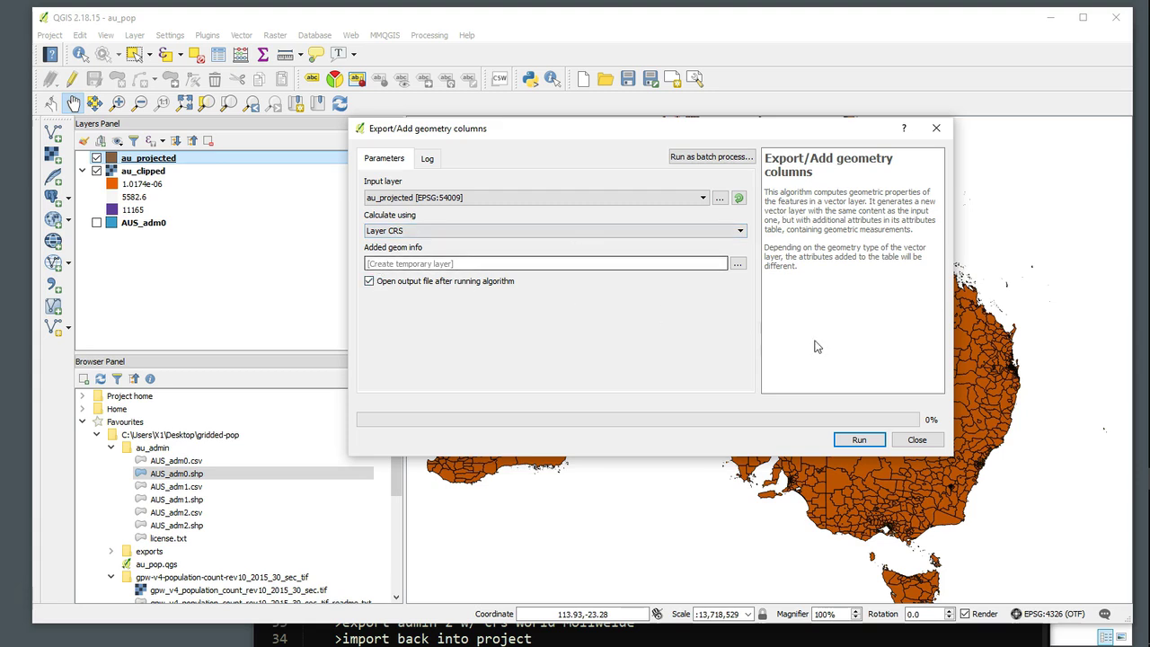
{"action": "left_click", "coordinate": [866, 443]}
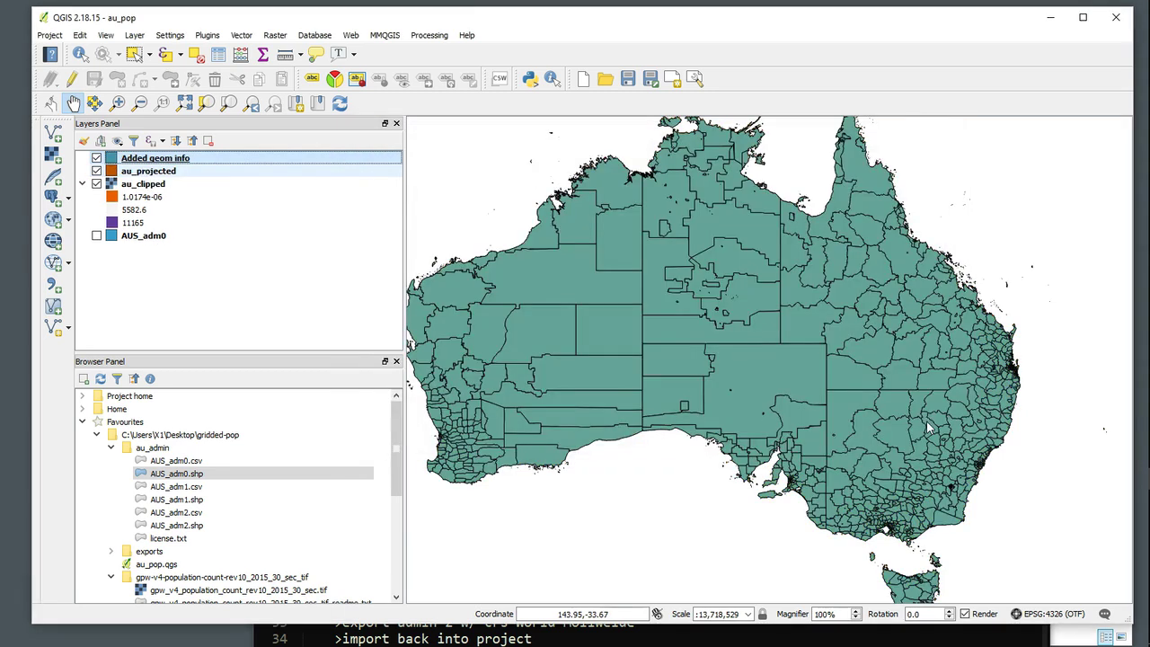
Step: Examine the area and perimeter columns in the Added geom info layer's attribute table, then close it
{"action": "right_click", "coordinate": [182, 159]}
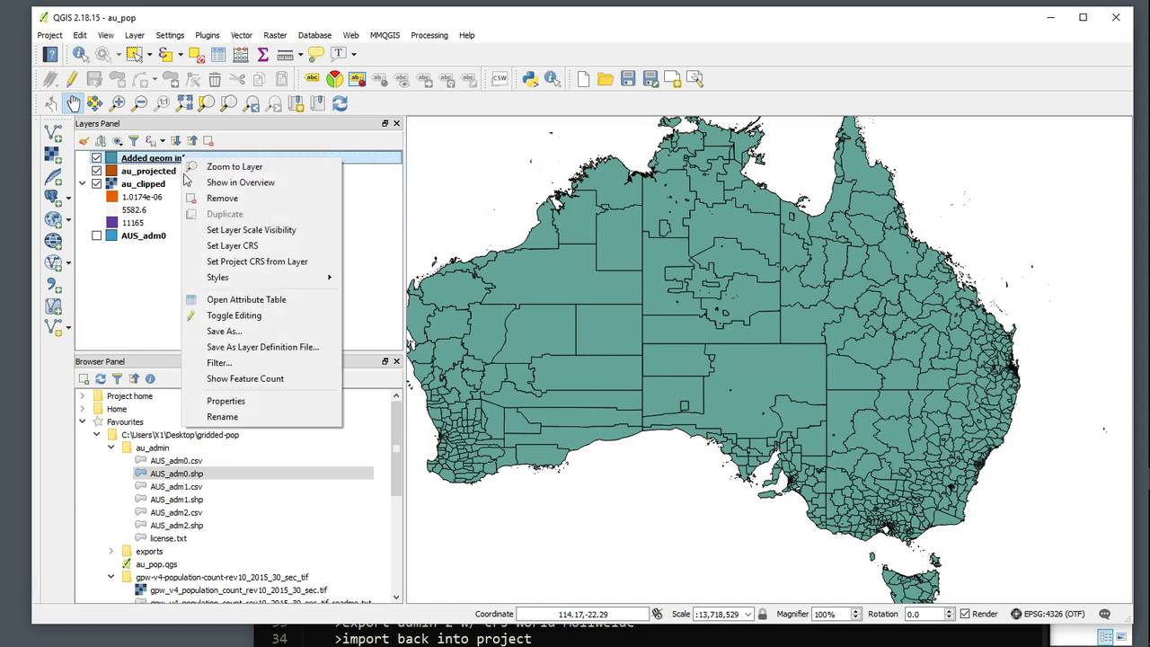
{"action": "left_click", "coordinate": [248, 302]}
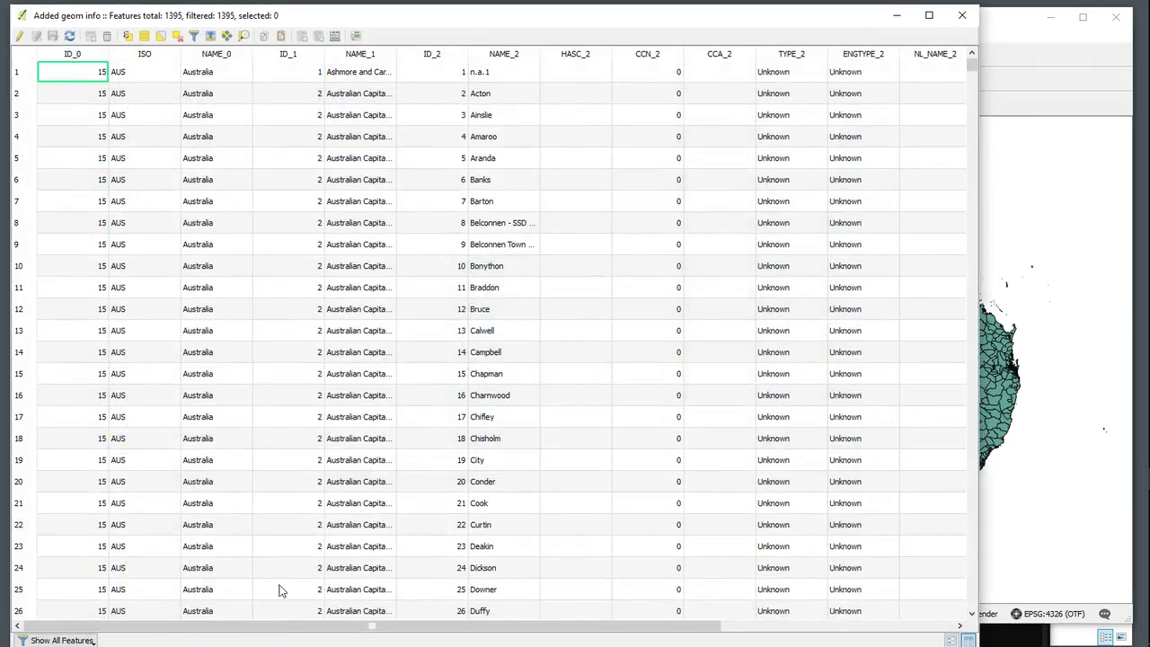
{"action": "left_click_drag", "start_coordinate": [282, 627], "coordinate": [506, 643]}
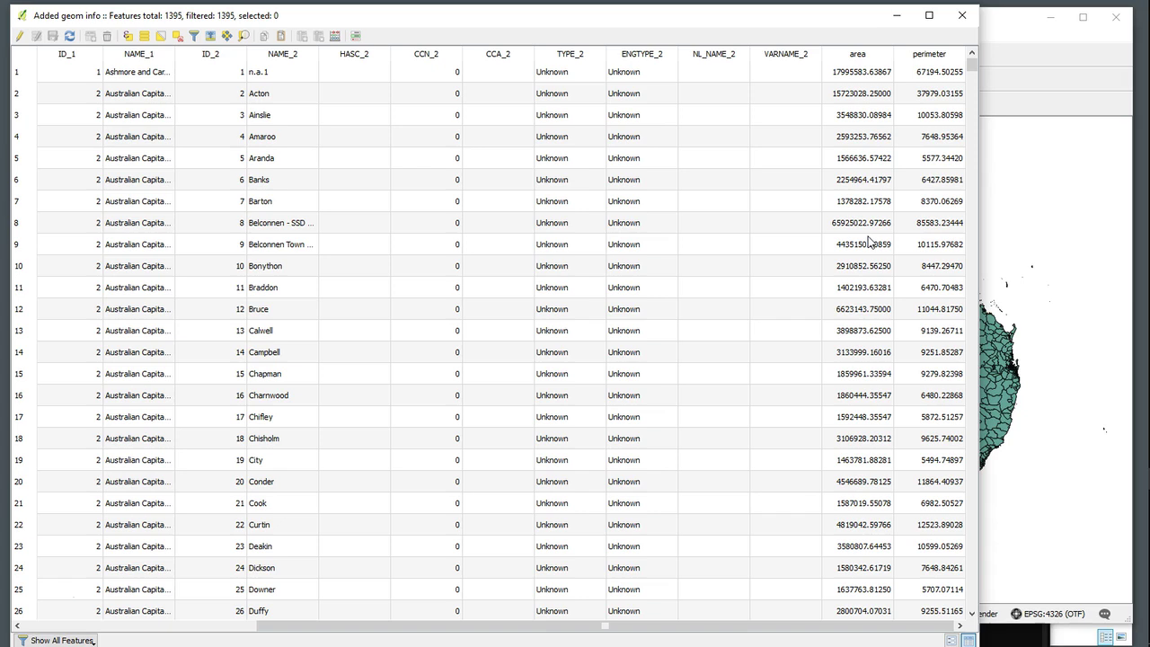
{"action": "left_click", "coordinate": [961, 16]}
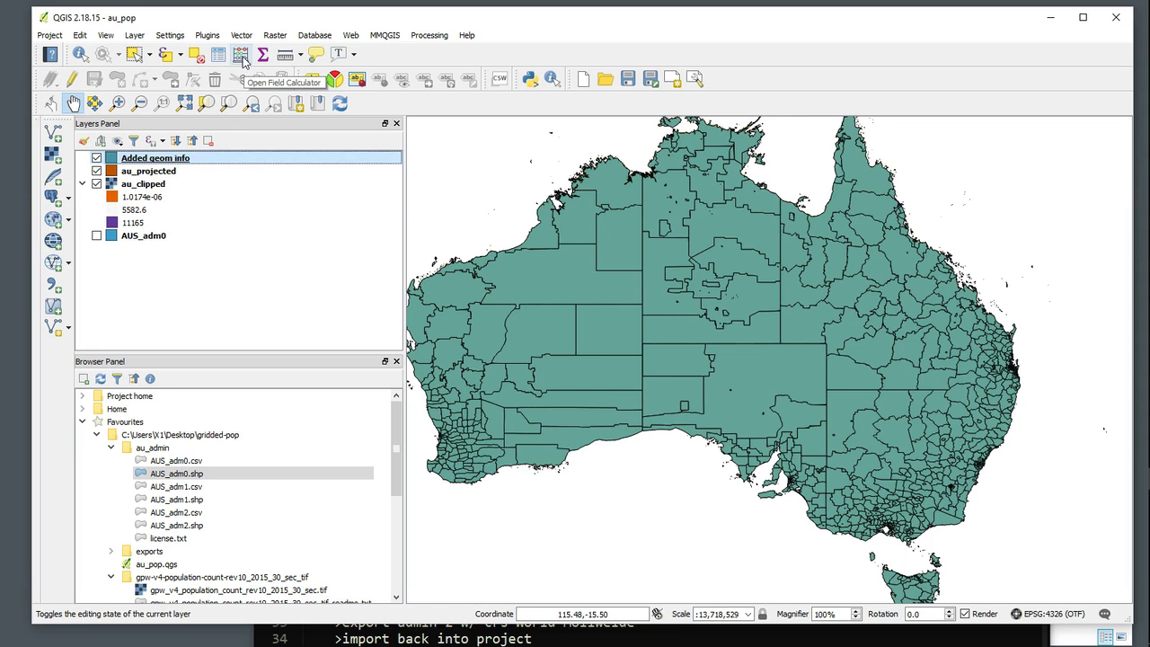
Step: Open the field calculator for the Added geom info layer
{"action": "left_click", "coordinate": [240, 57]}
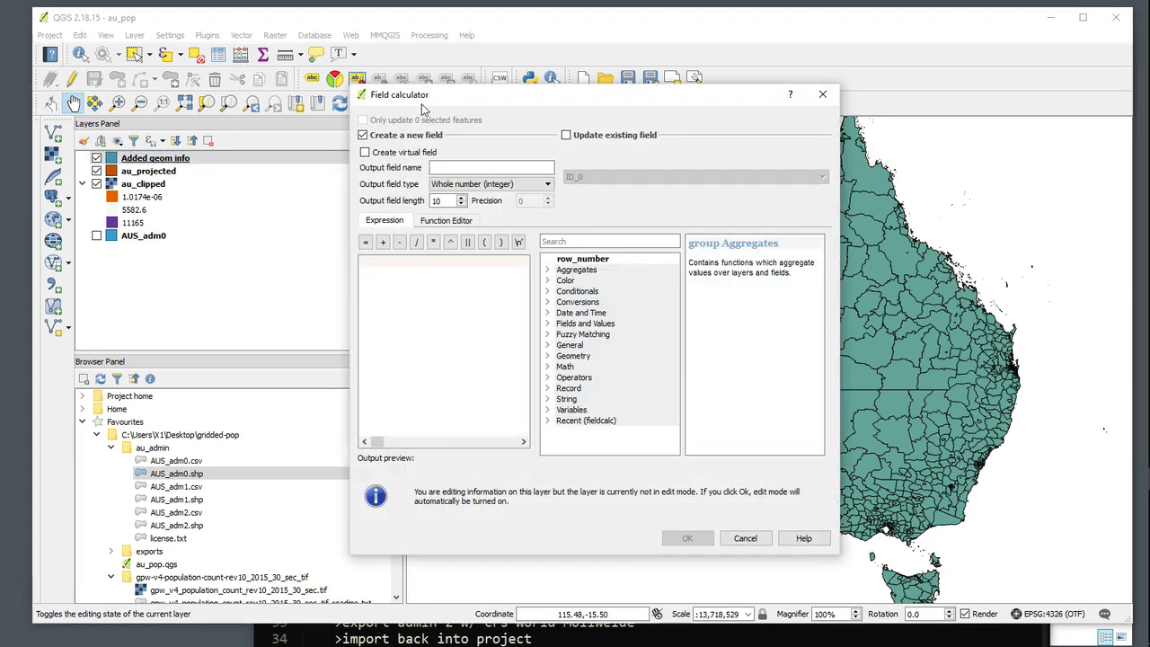
{"action": "left_click_drag", "start_coordinate": [483, 95], "coordinate": [317, 176]}
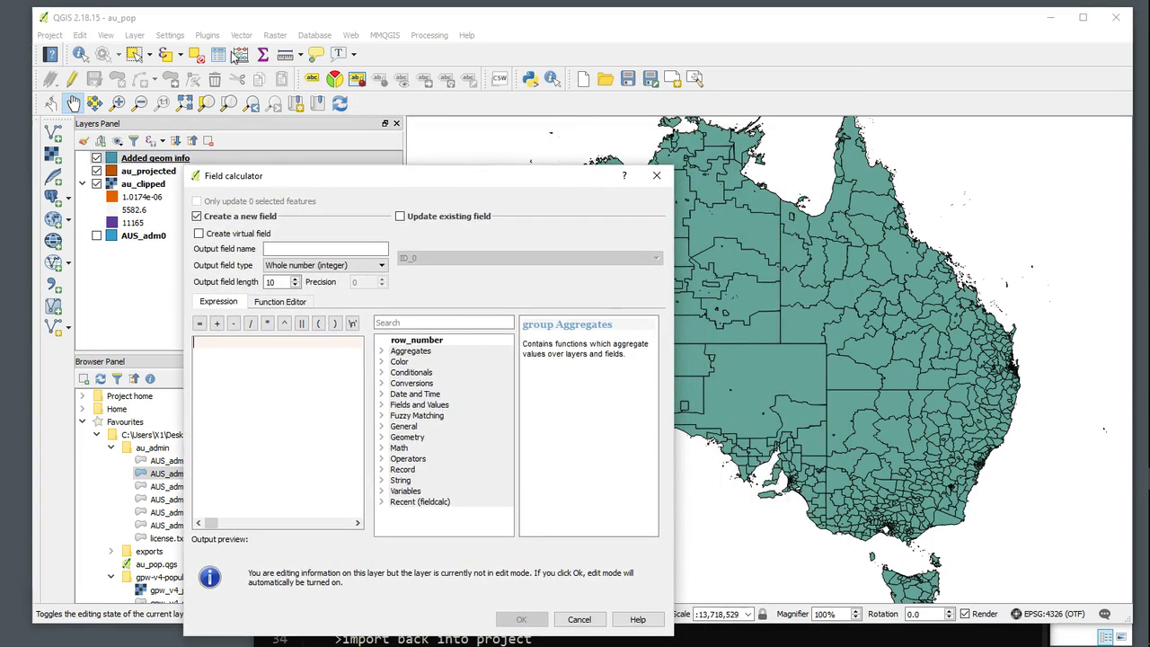
Step: Switch to the gridded-pop.txt notes in Sublime Text and review the formula for converting m2 to km2
{"action": "mouse_move", "coordinate": [1145, 258]}
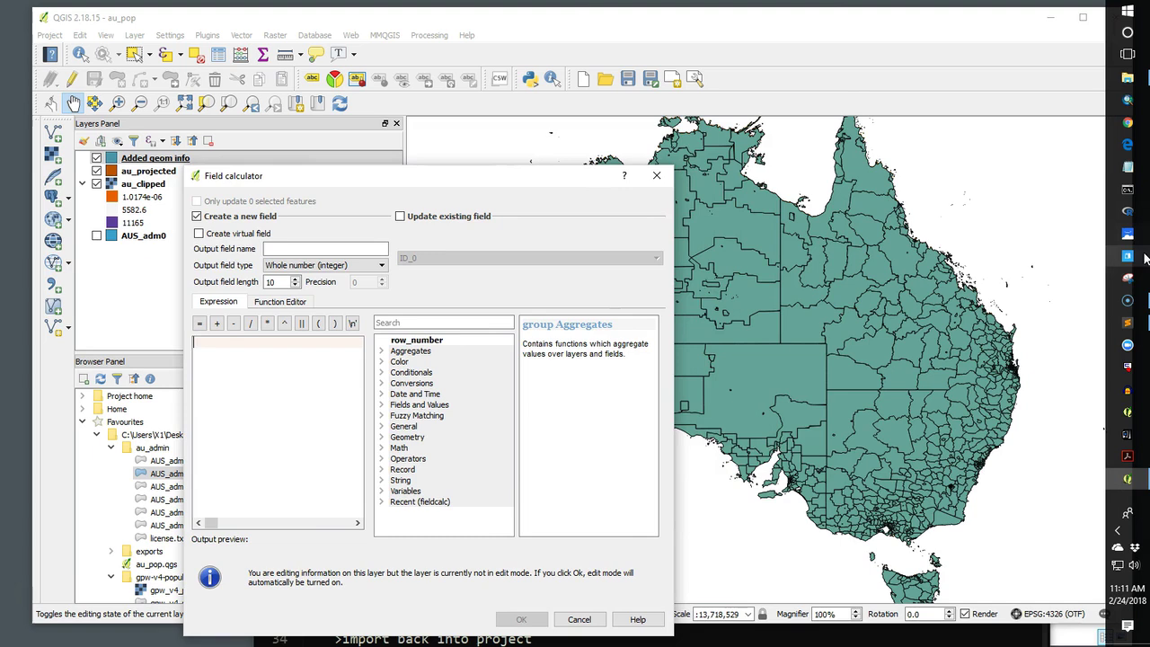
{"action": "left_click", "coordinate": [1127, 323]}
{"action": "left_click_drag", "start_coordinate": [709, 292], "coordinate": [805, 32]}
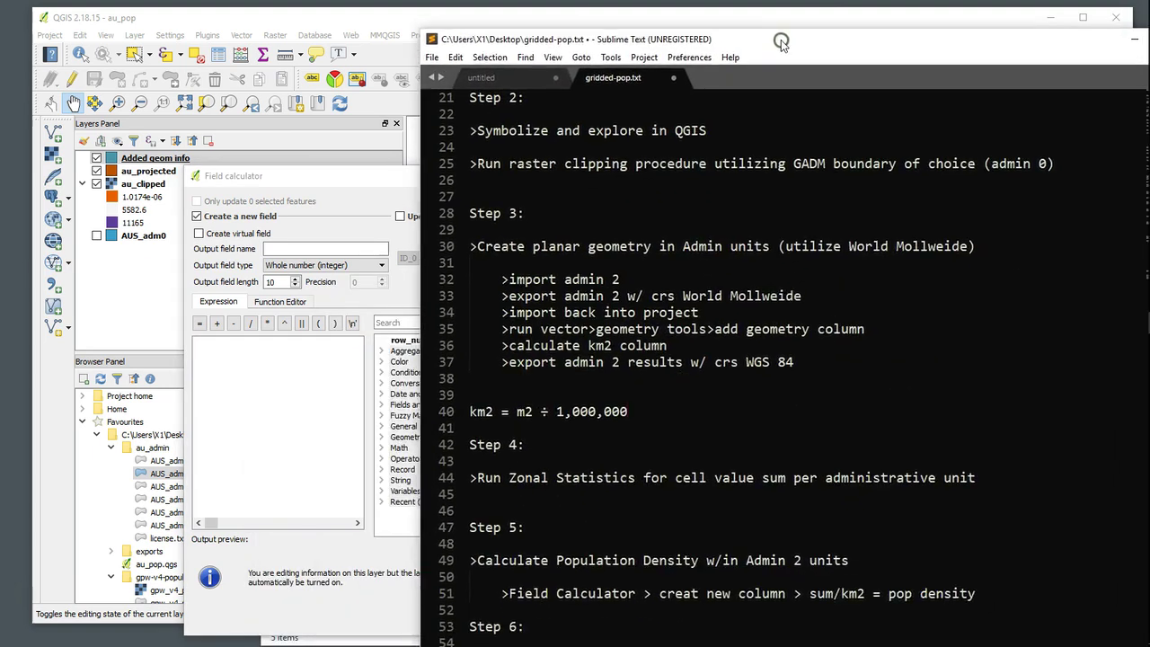
{"action": "scroll", "coordinate": [459, 377], "scroll_direction": "down", "scroll_amount": 1}
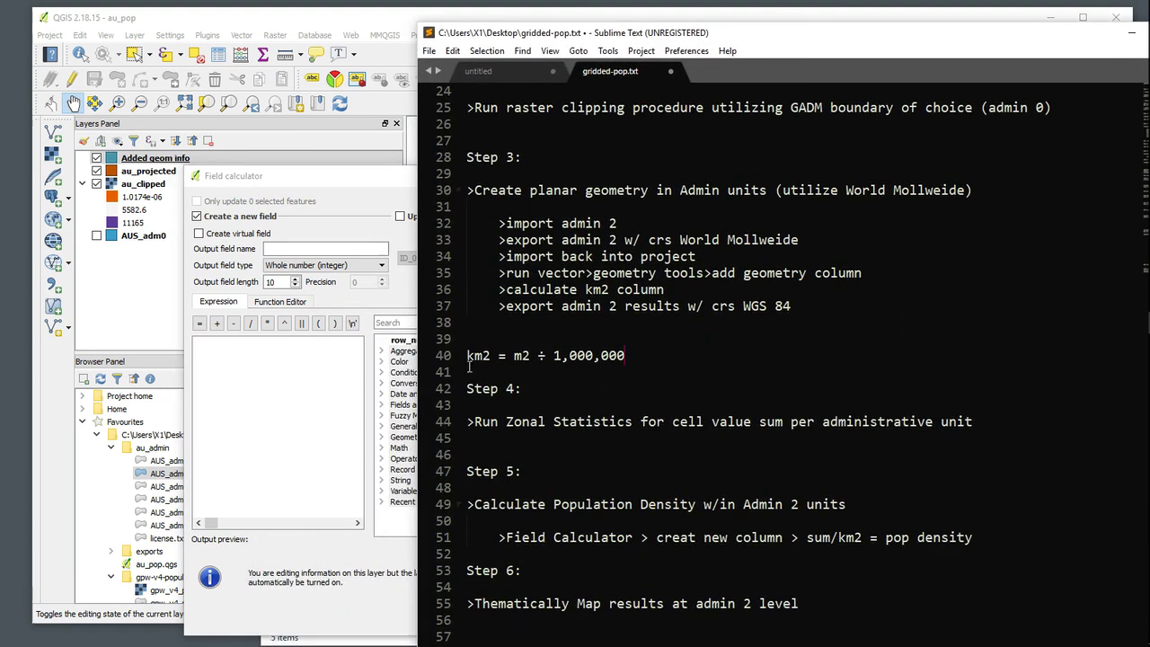
{"action": "left_click_drag", "start_coordinate": [513, 356], "coordinate": [625, 357]}
{"action": "left_click", "coordinate": [554, 355]}
Step: Return to the QGIS field calculator and define a new km_sq field of type Decimal number (decimal), with length 5 and precision 3
{"action": "left_click", "coordinate": [290, 372]}
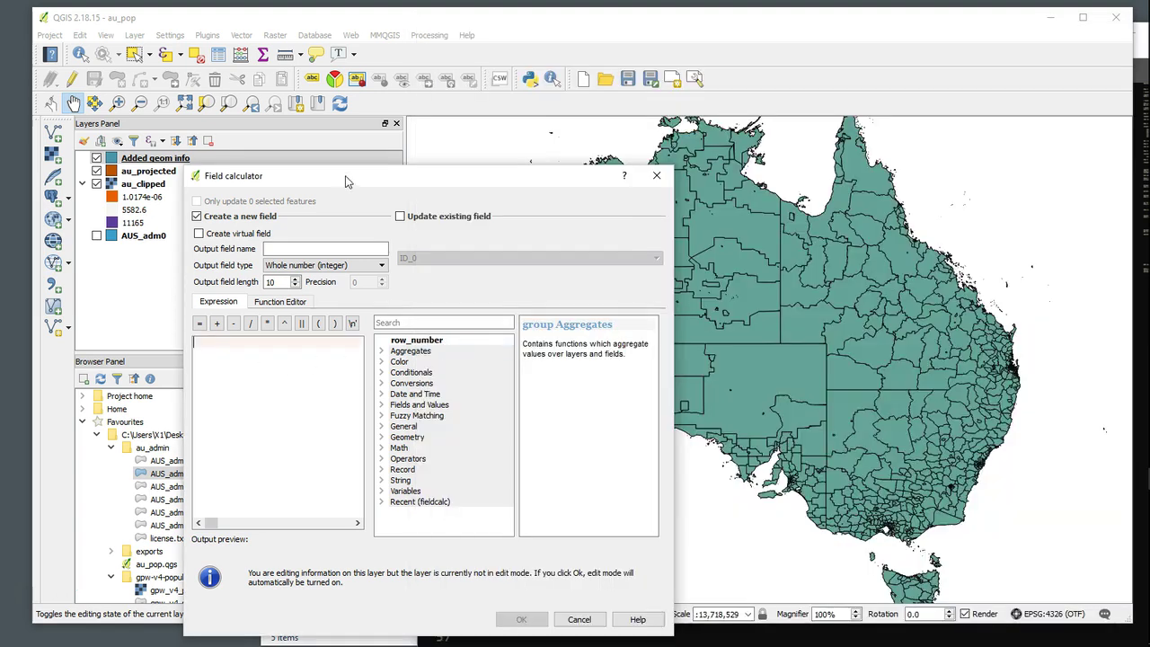
{"action": "left_click_drag", "start_coordinate": [347, 181], "coordinate": [393, 138]}
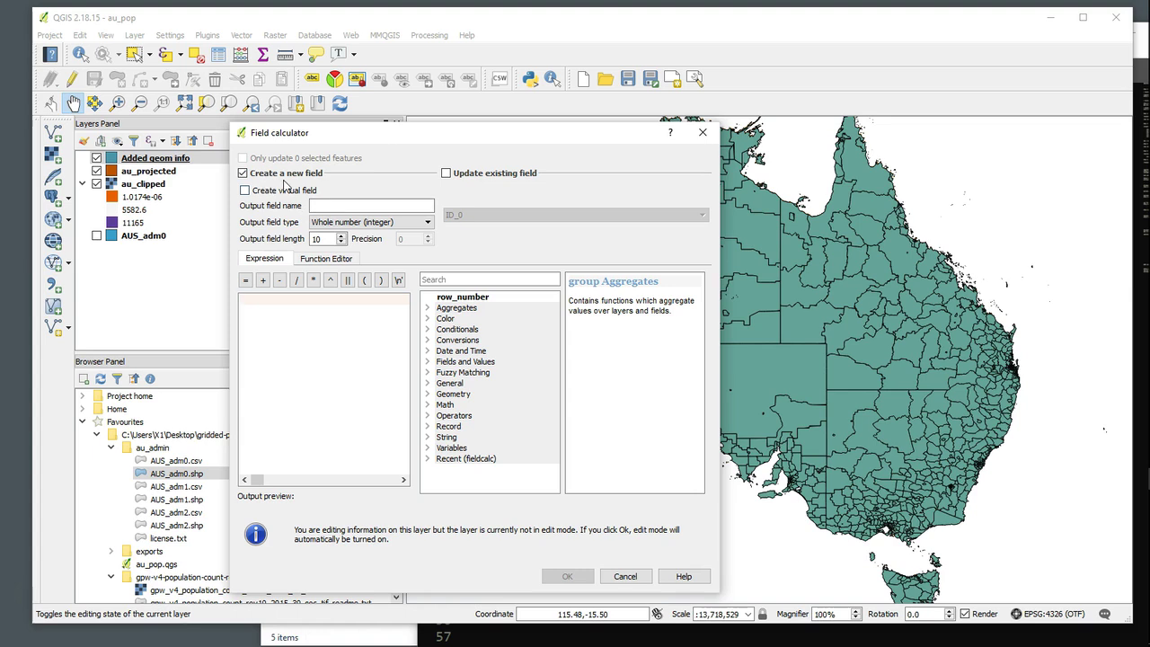
{"action": "left_click", "coordinate": [386, 206]}
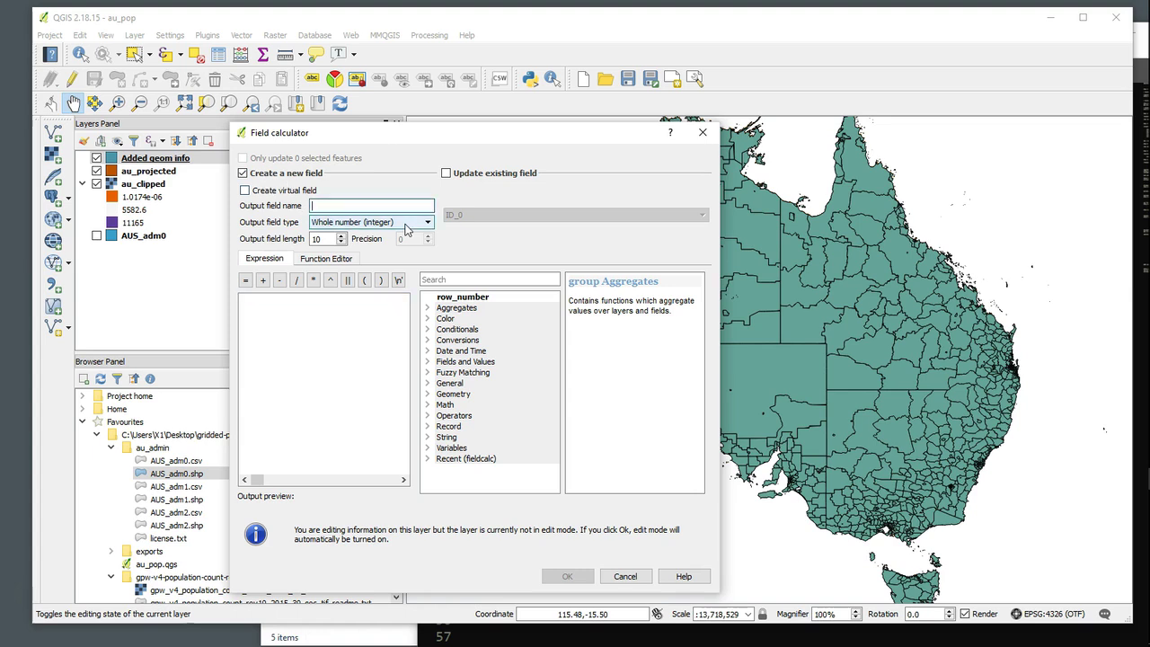
{"action": "type", "text": "km_sq"}
{"action": "left_click", "coordinate": [404, 227]}
{"action": "scroll", "coordinate": [428, 260], "scroll_direction": "down", "scroll_amount": 1}
{"action": "scroll", "coordinate": [428, 260], "scroll_direction": "down", "scroll_amount": 1}
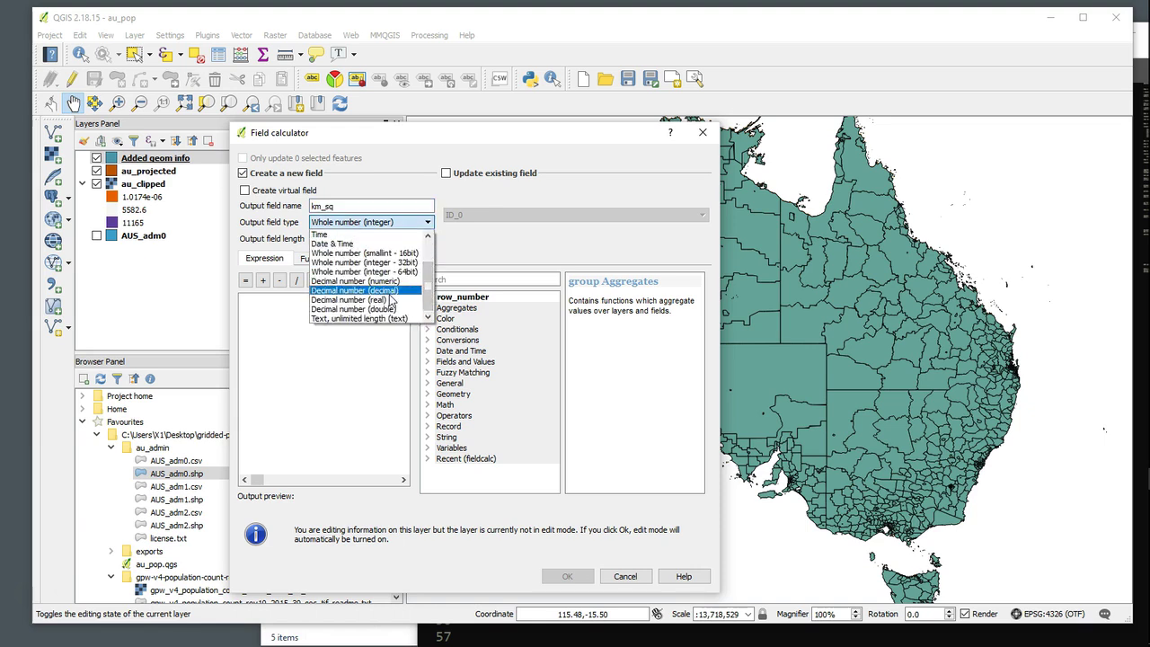
{"action": "left_click", "coordinate": [360, 309]}
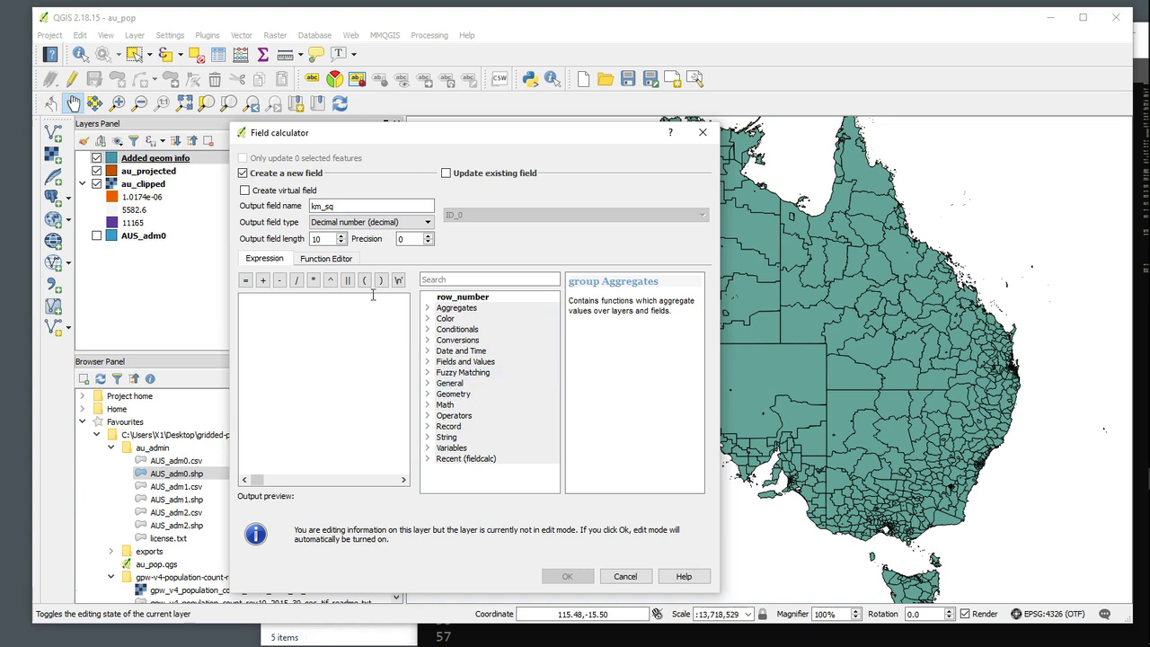
{"action": "left_click_drag", "start_coordinate": [325, 239], "coordinate": [308, 238]}
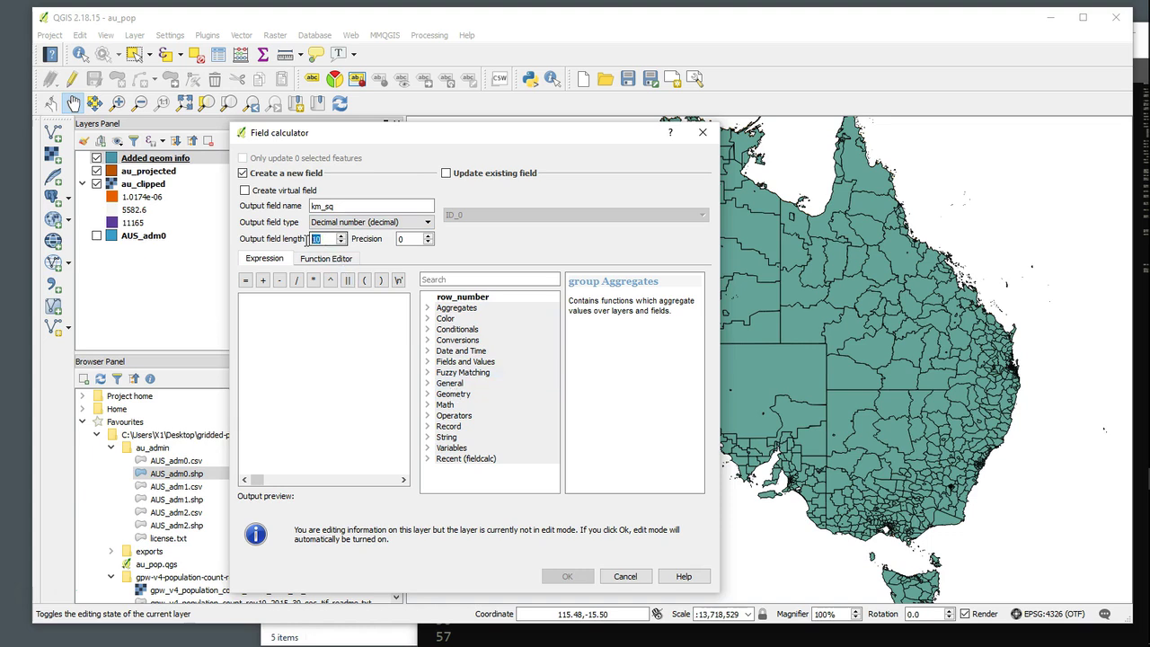
{"action": "type", "text": "5"}
{"action": "double_click", "coordinate": [406, 239]}
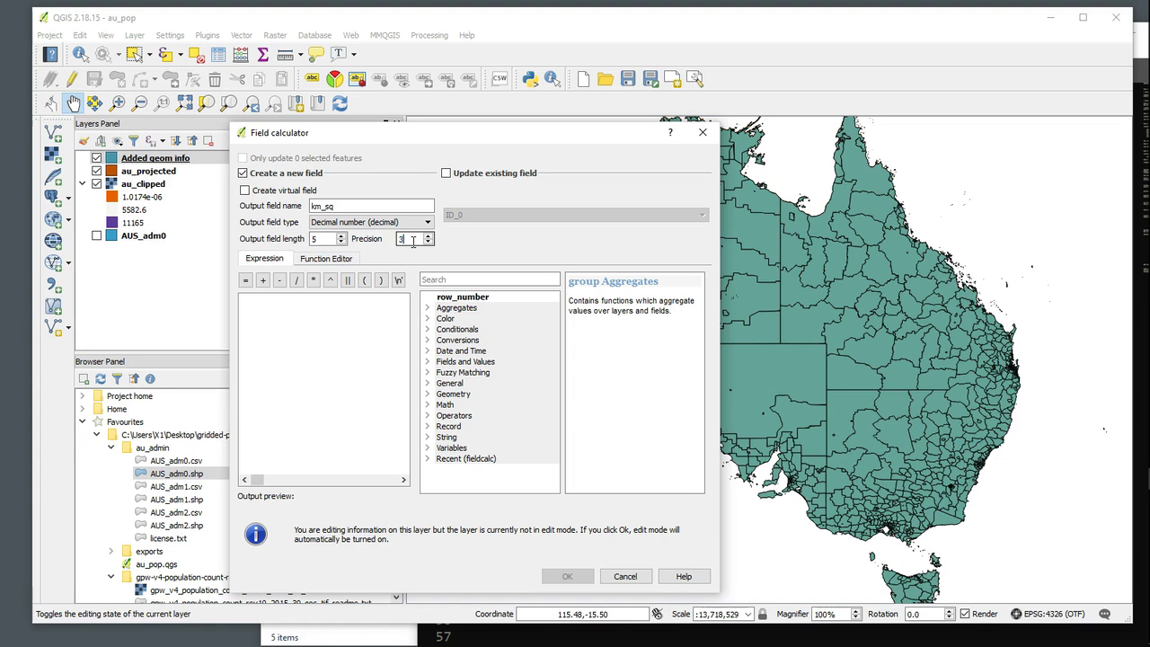
Step: Build the expression "area" / 1000000 from the layer's area field and run the field calculation
{"action": "double_click", "coordinate": [456, 363]}
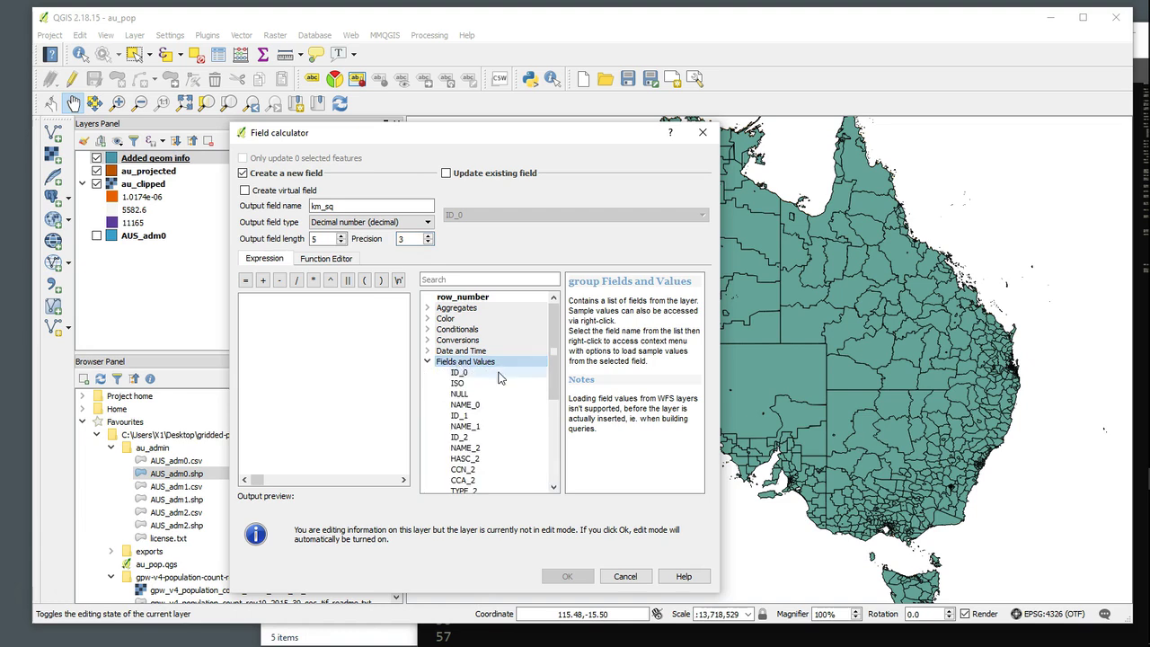
{"action": "scroll", "coordinate": [479, 412], "scroll_direction": "down", "scroll_amount": 5}
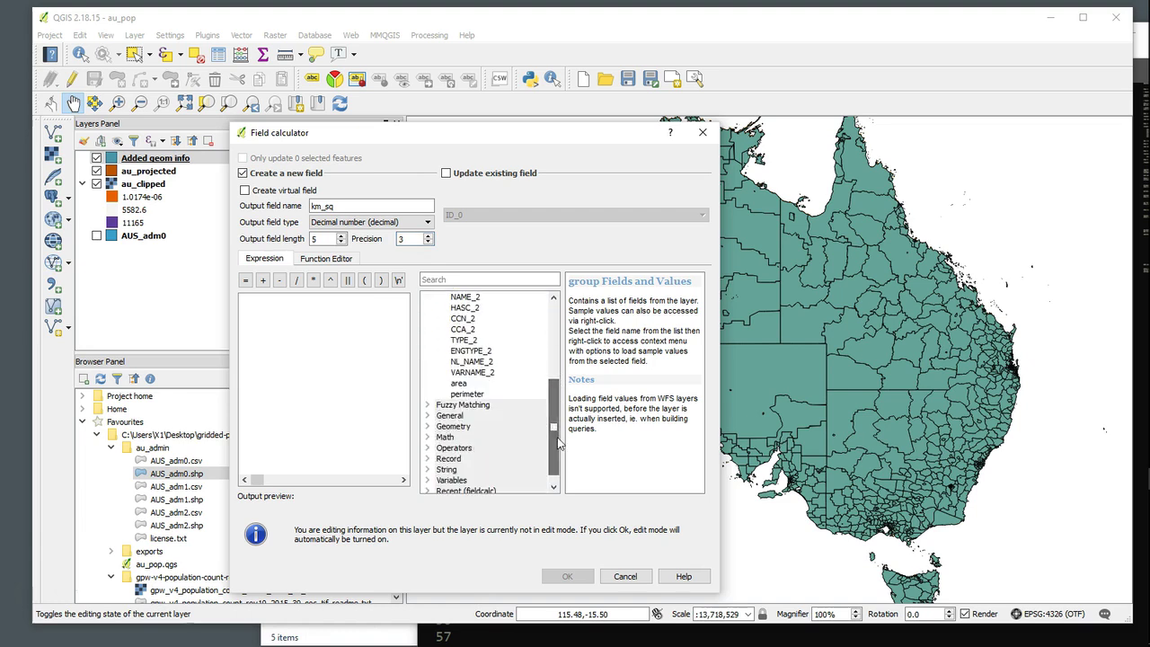
{"action": "double_click", "coordinate": [458, 384]}
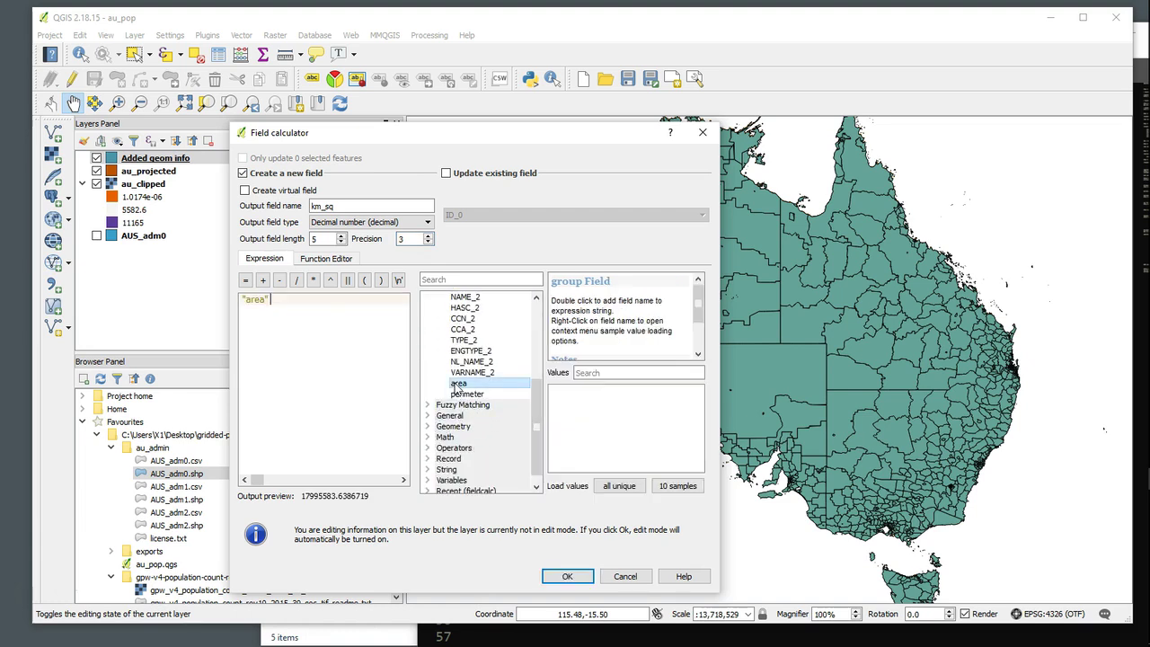
{"action": "left_click", "coordinate": [297, 282]}
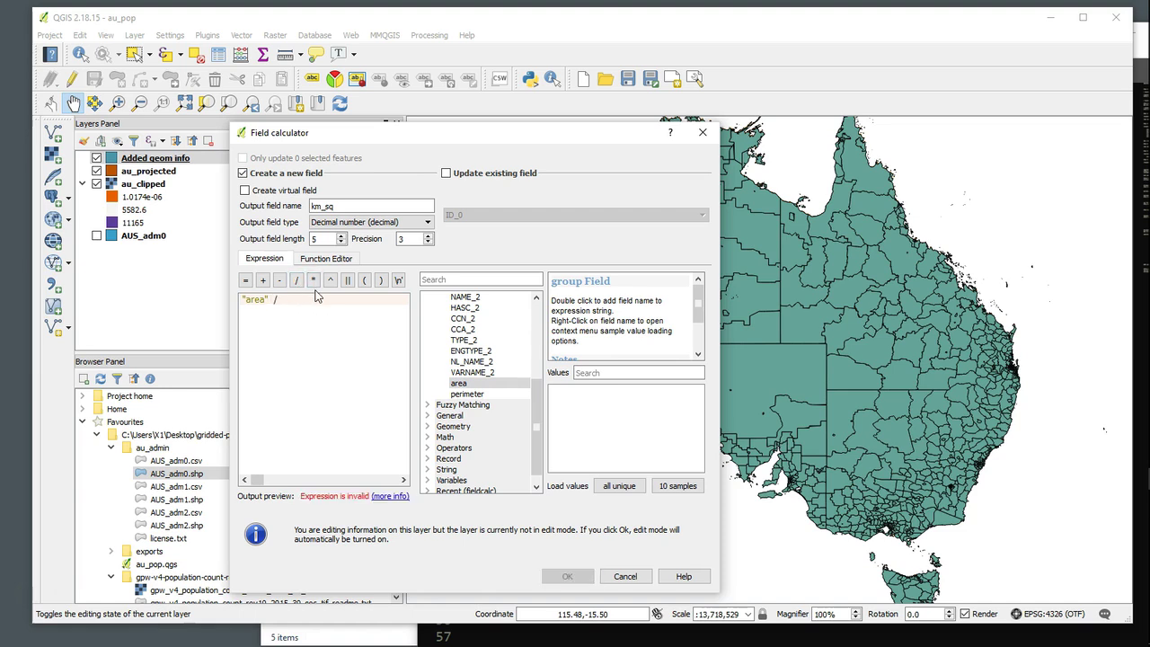
{"action": "type", "text": "100"}
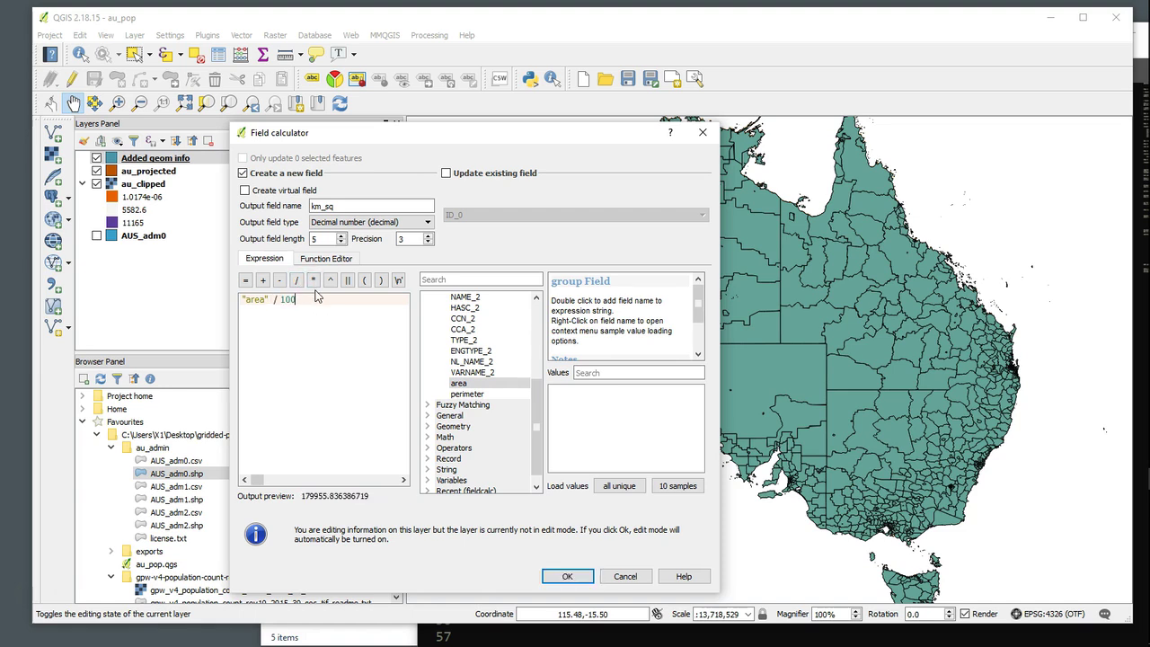
{"action": "type", "text": "0000"}
{"action": "left_click", "coordinate": [574, 580]}
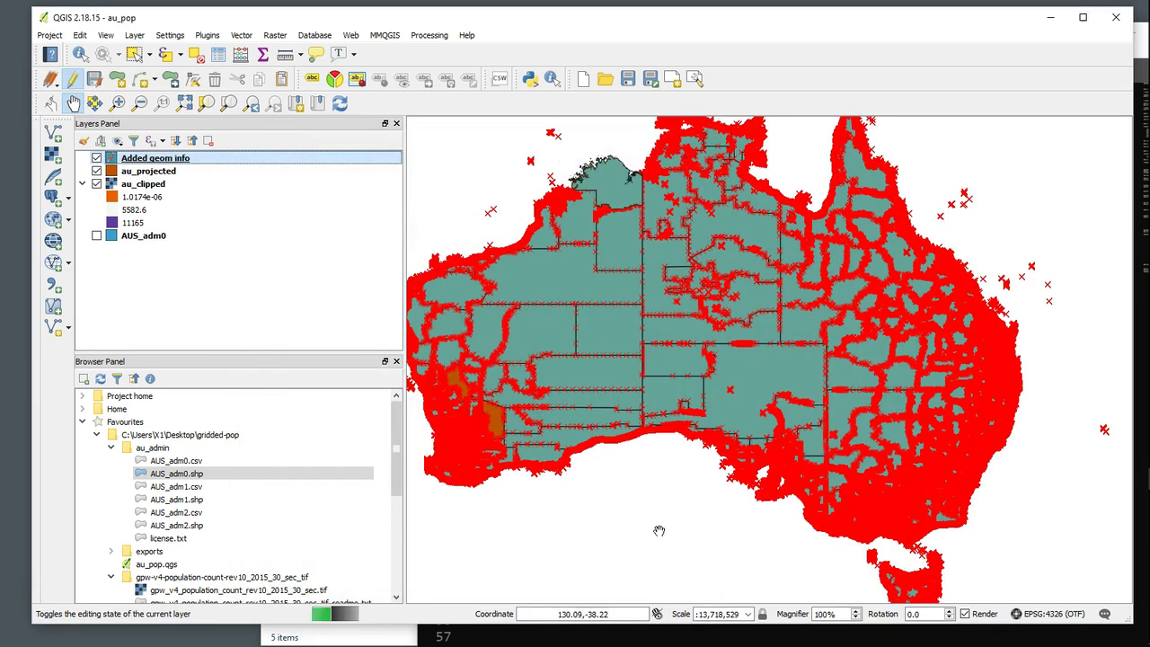
Step: Save the Added geom info layer's edits and turn off its editing mode
{"action": "right_click", "coordinate": [172, 160]}
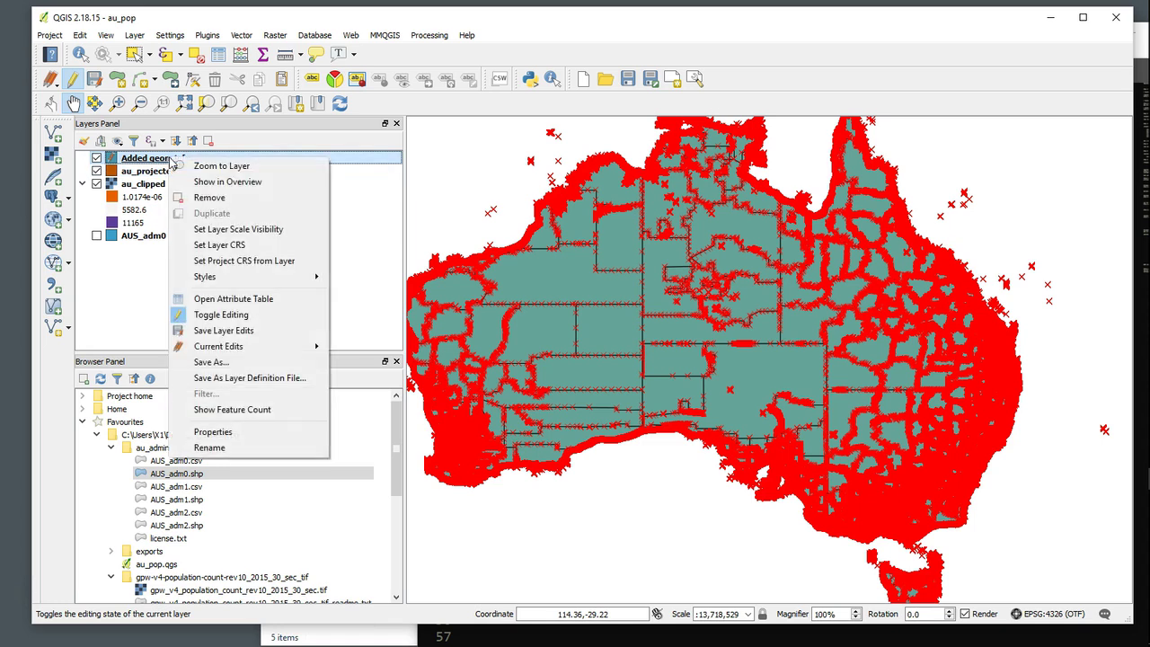
{"action": "left_click", "coordinate": [223, 330]}
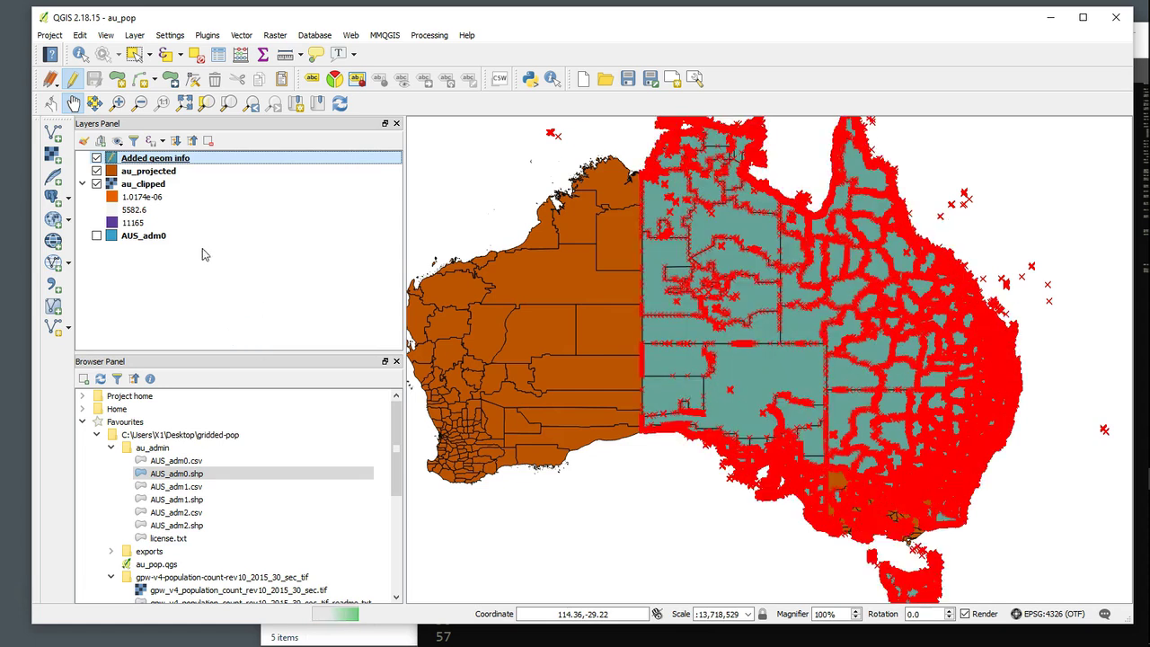
{"action": "right_click", "coordinate": [168, 159]}
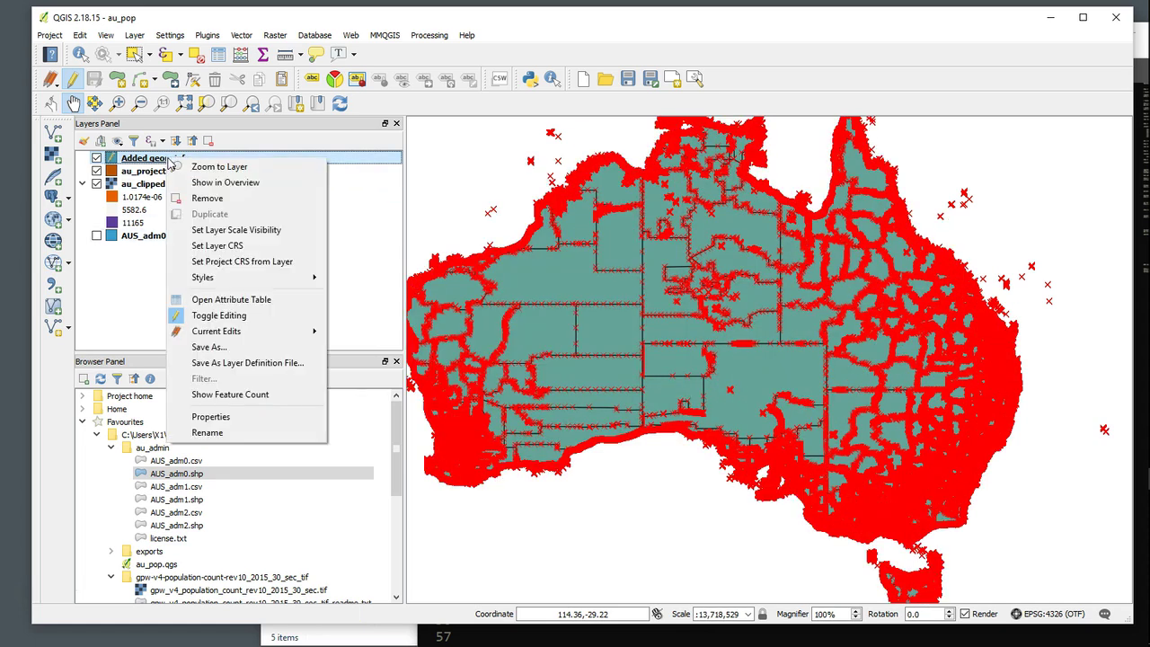
{"action": "left_click", "coordinate": [239, 321]}
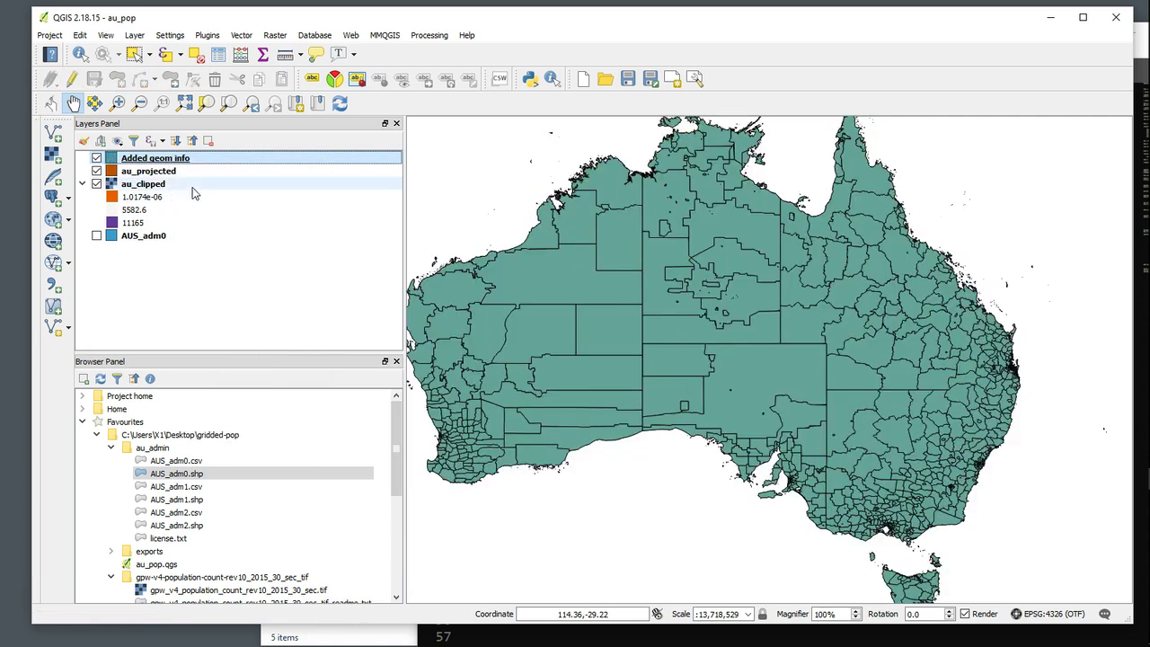
Step: Examine the km_sq values in the Added geom info attribute table, sorting them in ascending and descending order
{"action": "right_click", "coordinate": [181, 158]}
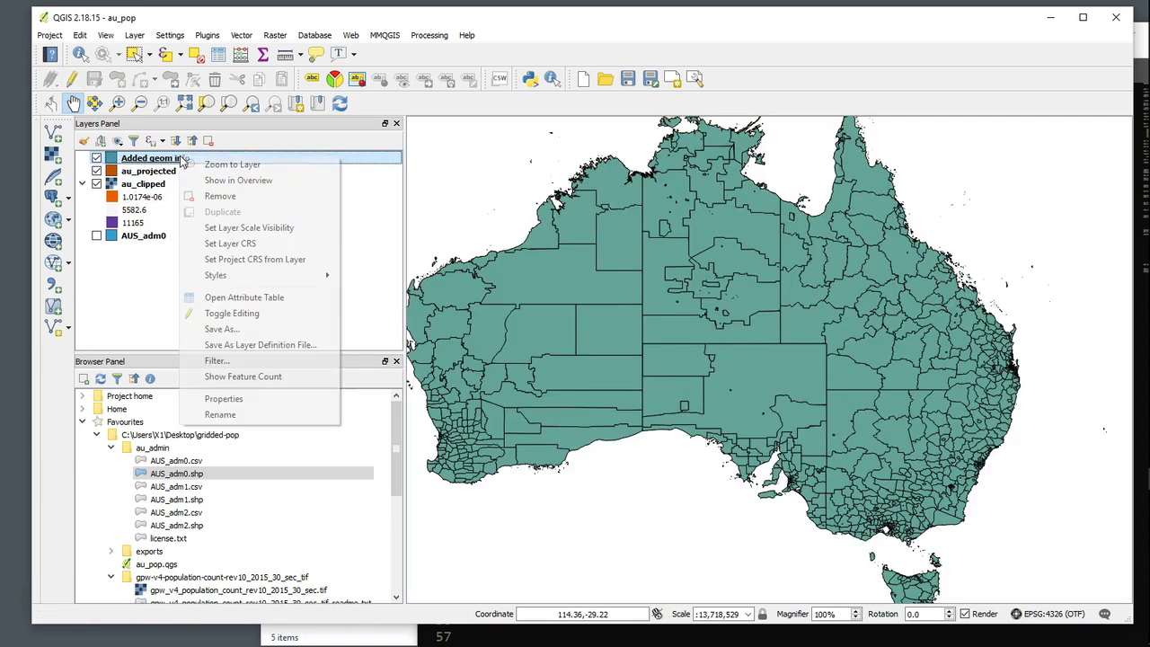
{"action": "left_click", "coordinate": [244, 297]}
{"action": "left_click_drag", "start_coordinate": [313, 626], "coordinate": [592, 626]}
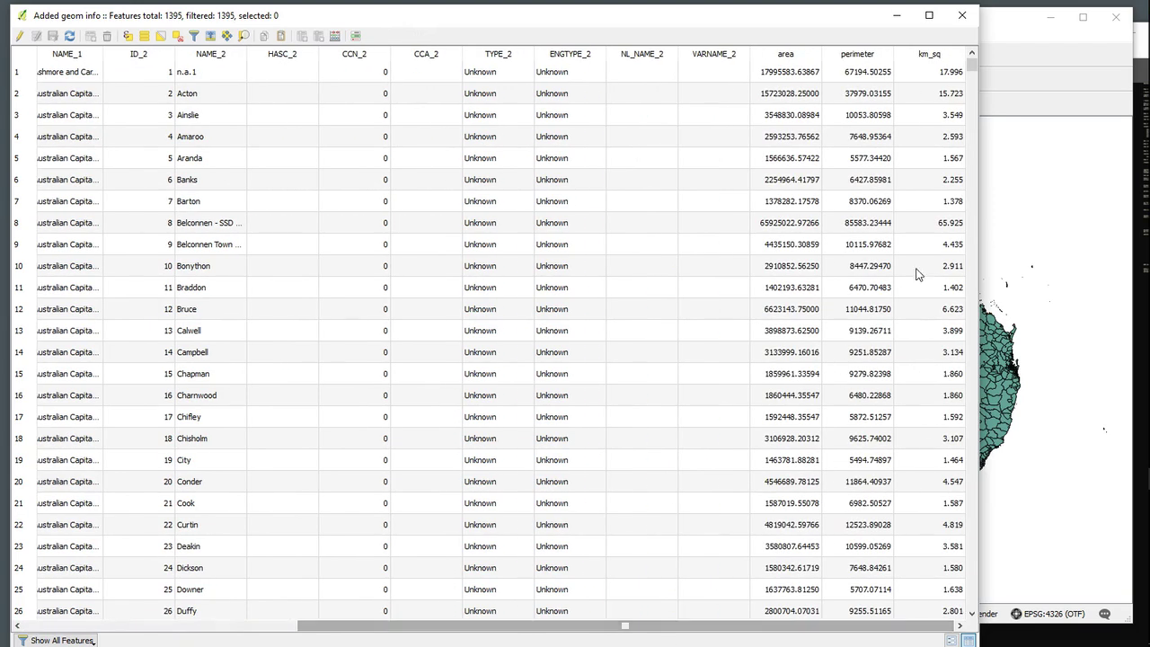
{"action": "scroll", "coordinate": [934, 440], "scroll_direction": "down", "scroll_amount": 15}
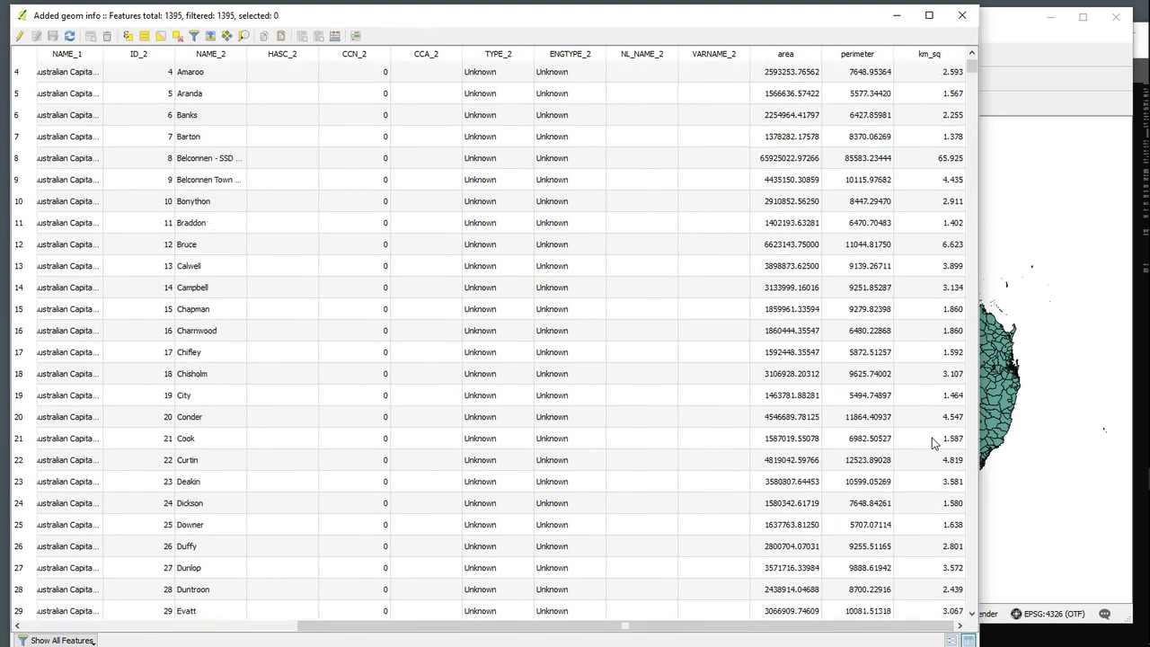
{"action": "scroll", "coordinate": [934, 440], "scroll_direction": "down", "scroll_amount": 2}
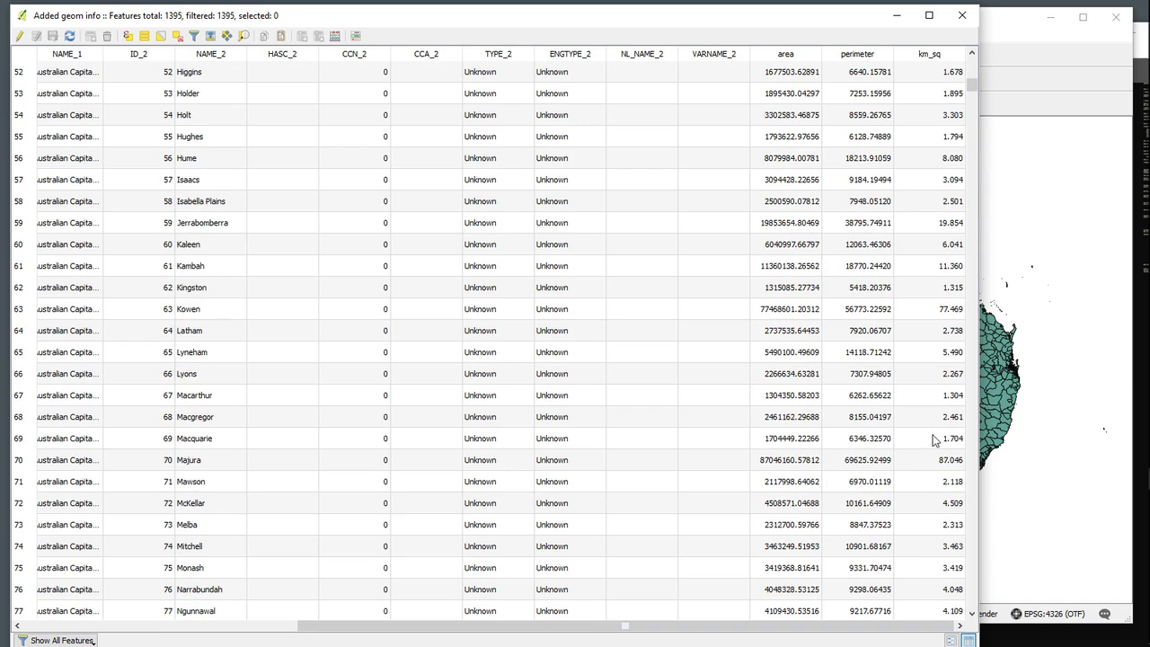
{"action": "left_click", "coordinate": [938, 59]}
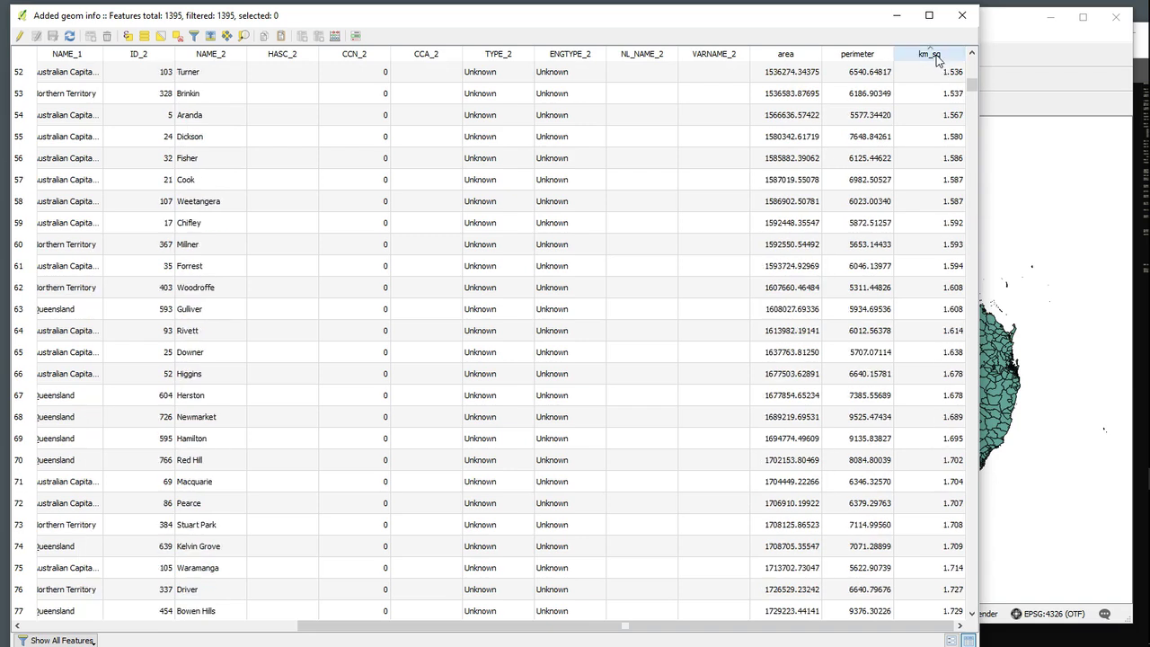
{"action": "left_click_drag", "start_coordinate": [973, 79], "coordinate": [971, 37]}
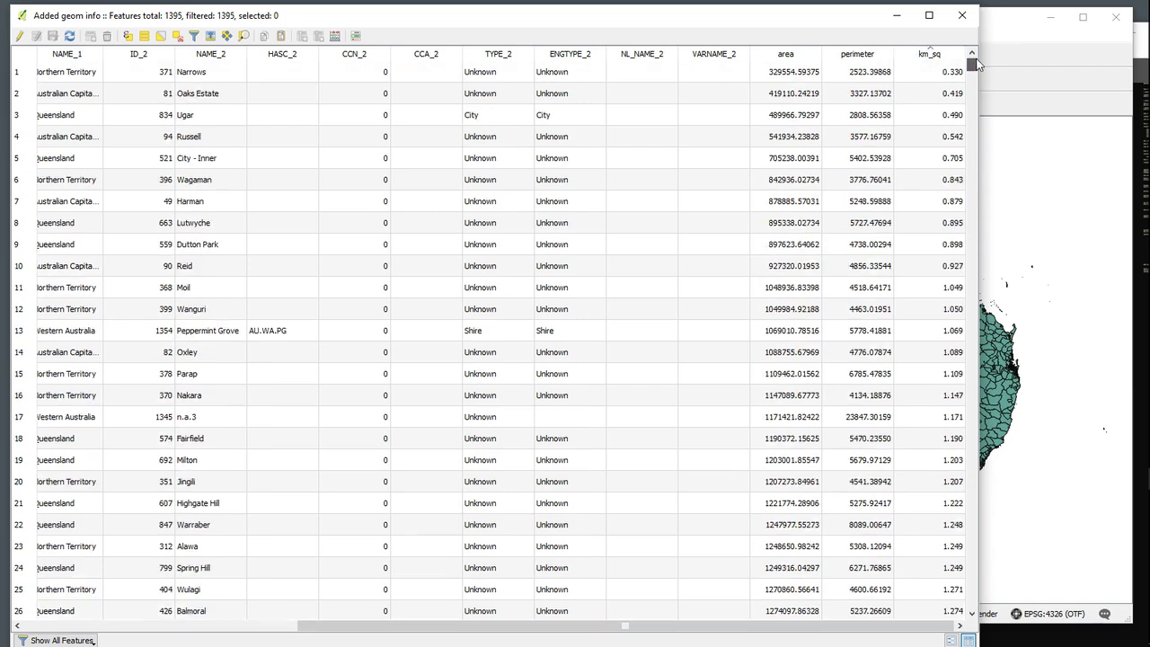
{"action": "left_click", "coordinate": [936, 55]}
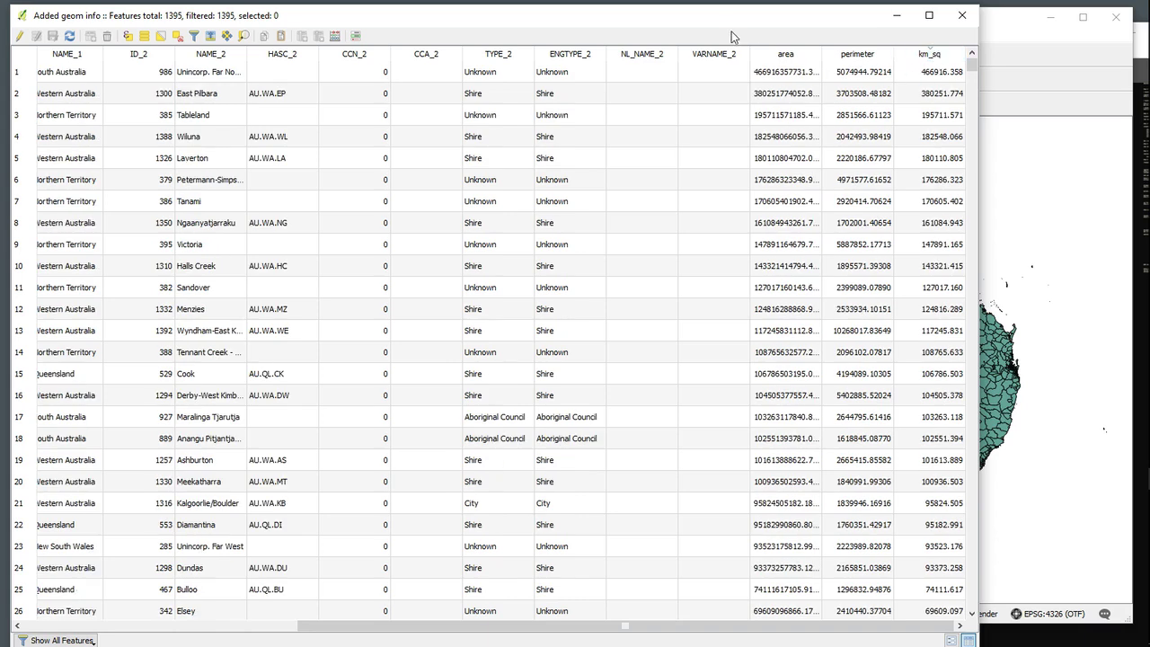
{"action": "left_click_drag", "start_coordinate": [726, 21], "coordinate": [811, 24]}
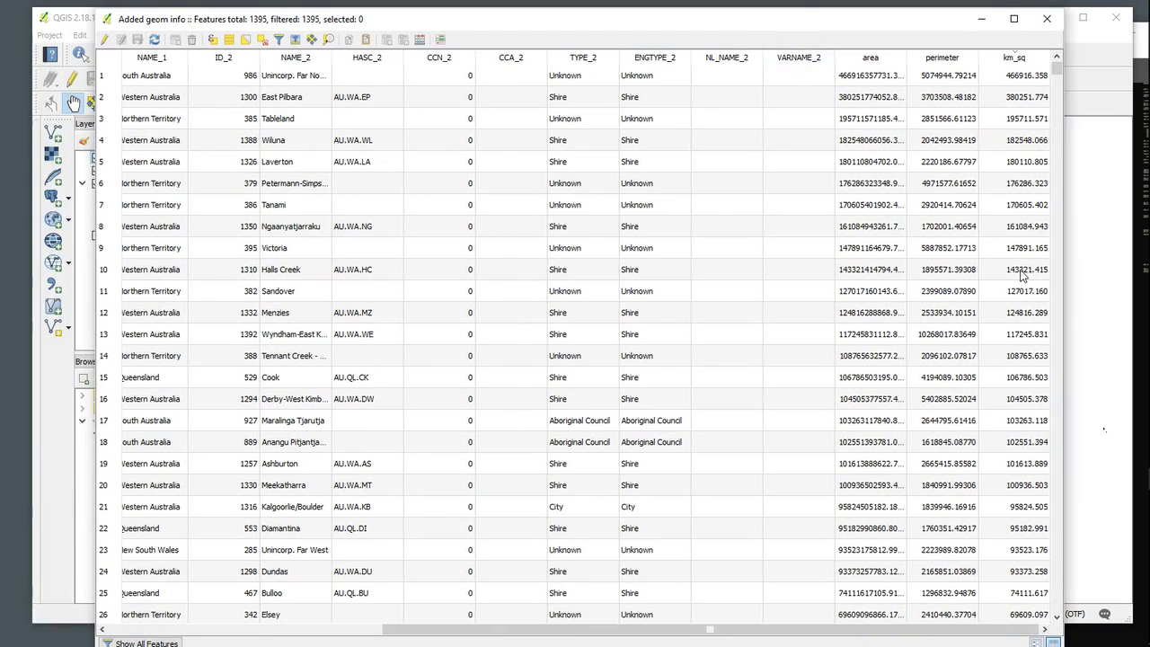
Step: Select rows 1 to 16 of the sorted table to inspect the largest units, clear the selection and close the table
{"action": "left_click", "coordinate": [110, 401]}
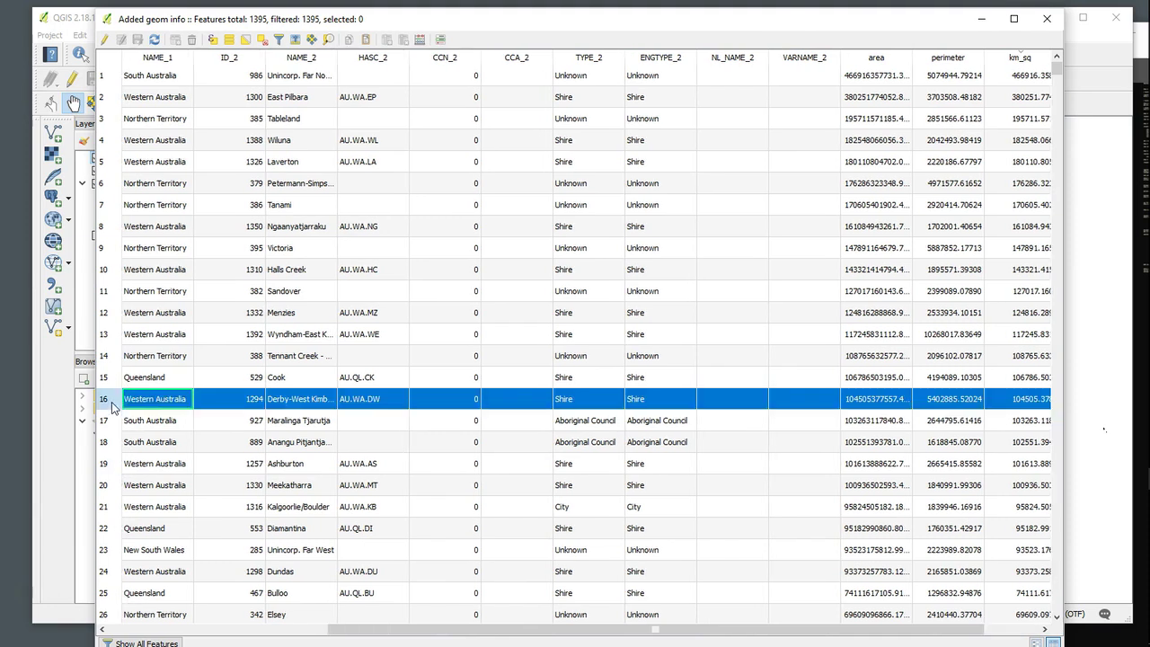
{"action": "left_click", "coordinate": [112, 79], "text": "shift"}
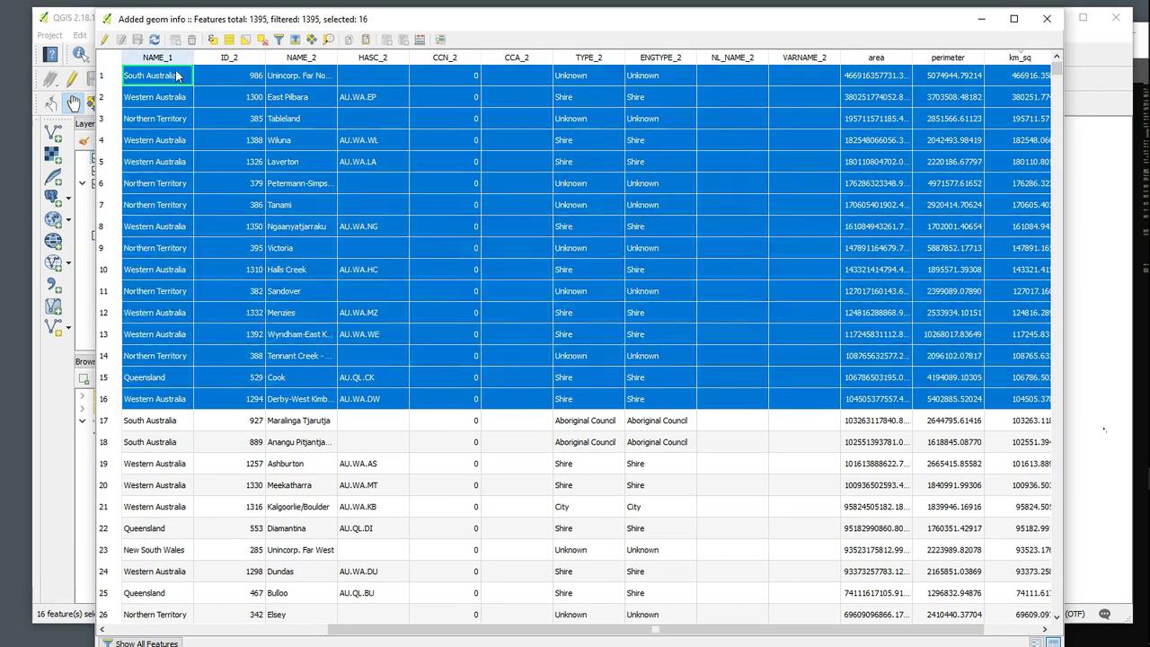
{"action": "left_click_drag", "start_coordinate": [265, 25], "coordinate": [228, 41]}
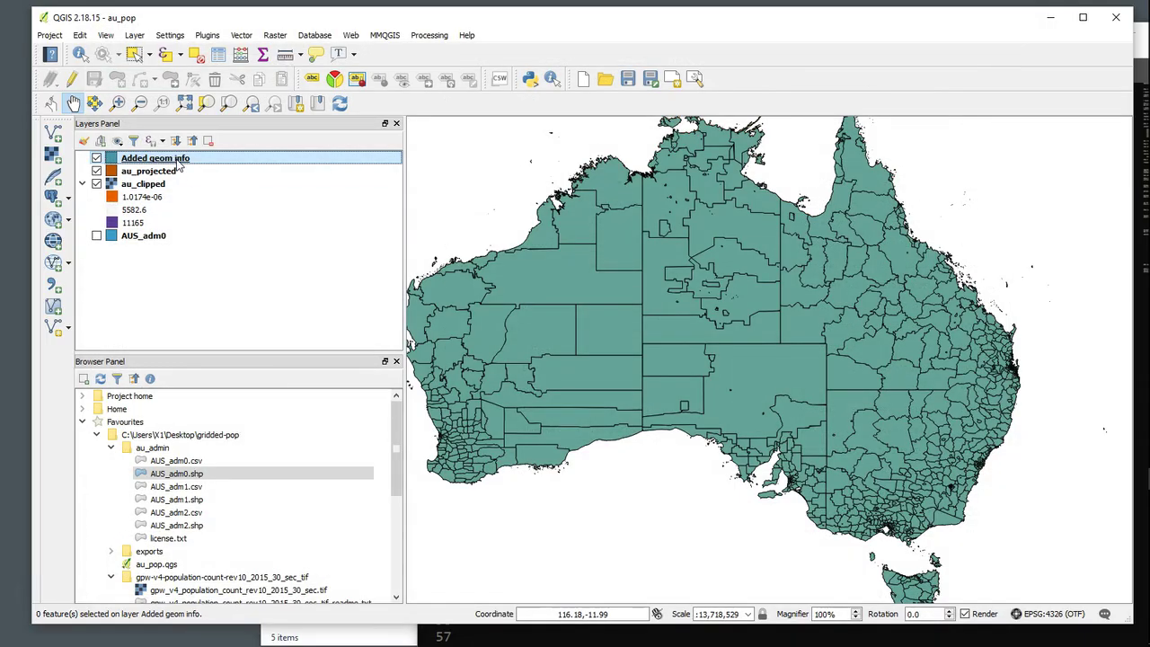
Step: Open the export settings for the Added geom info layer and set its output file to au_wgs84.shp in the exports folder
{"action": "right_click", "coordinate": [179, 162]}
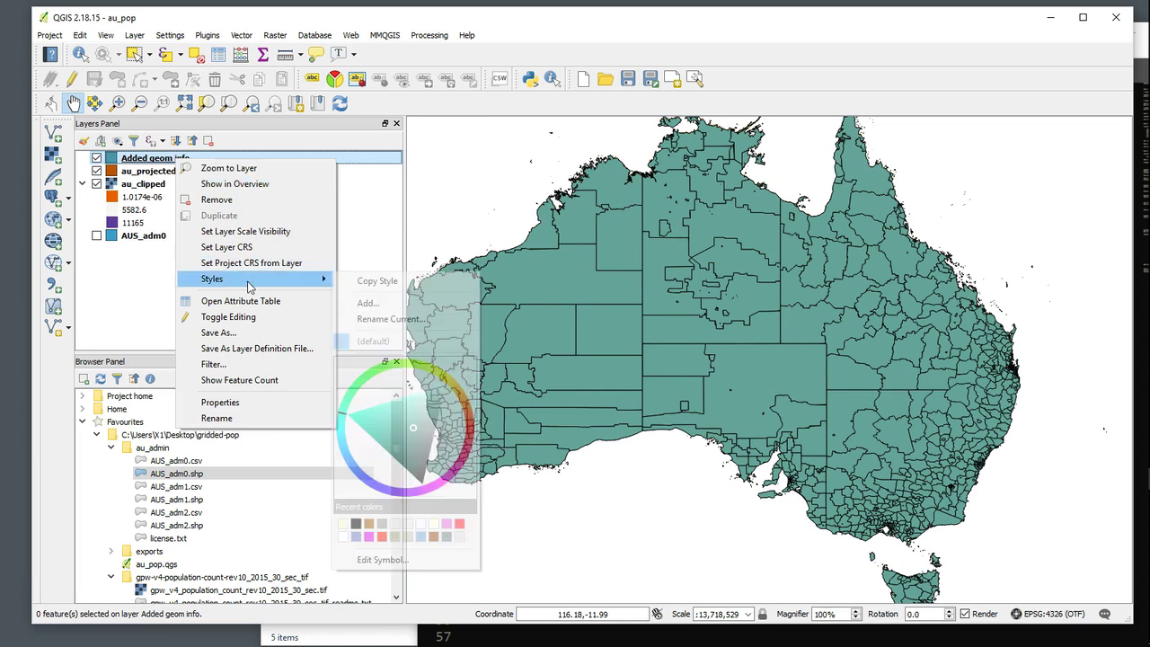
{"action": "left_click", "coordinate": [229, 336]}
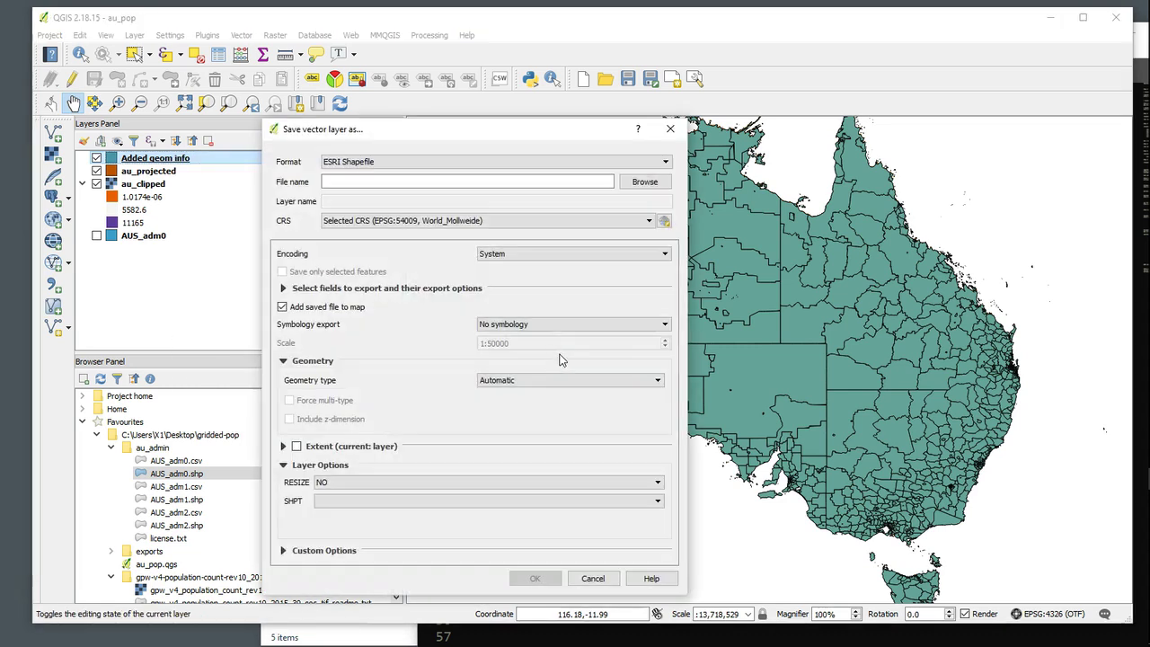
{"action": "left_click", "coordinate": [644, 181]}
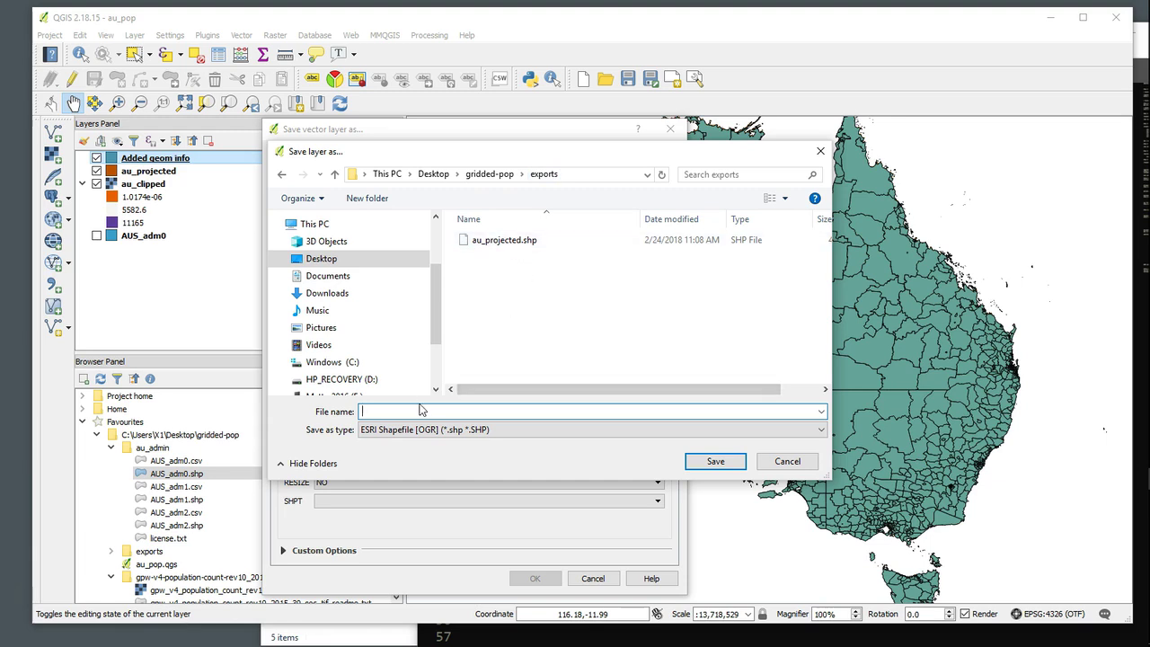
{"action": "type", "text": "au_"}
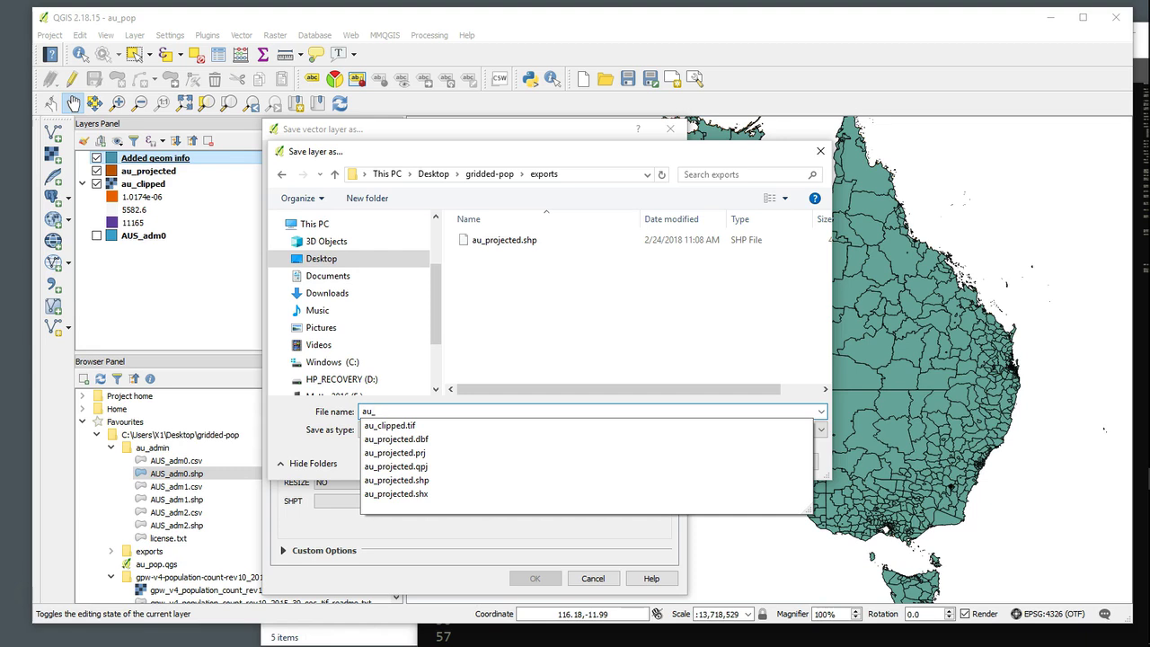
{"action": "type", "text": "w"}
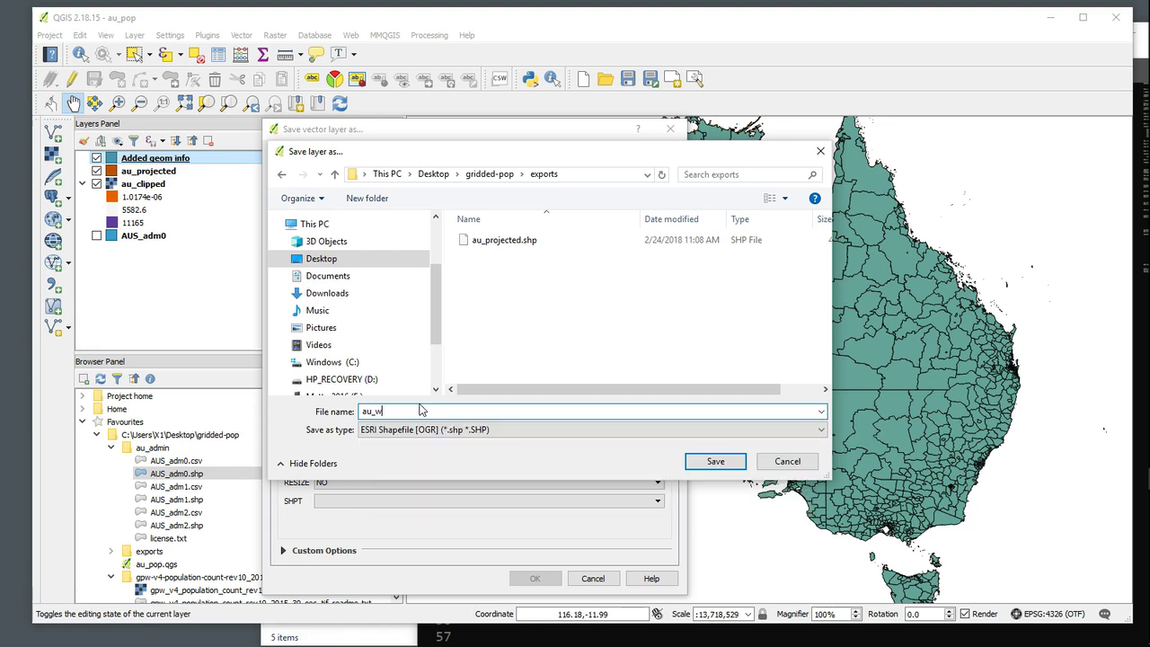
{"action": "type", "text": "gs84"}
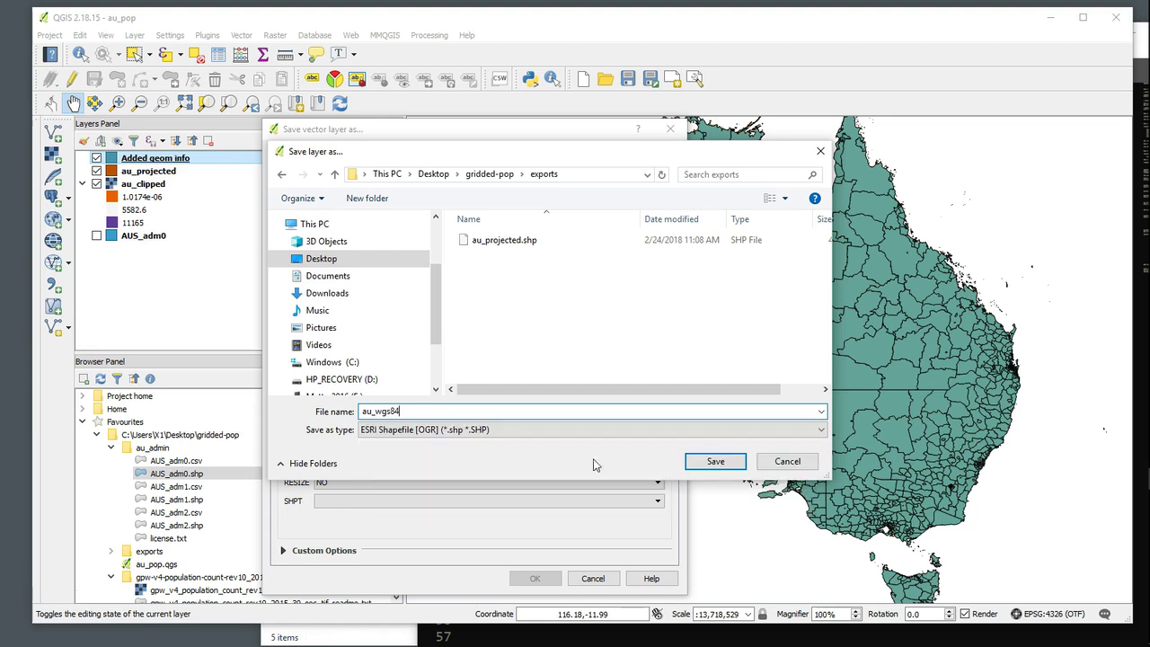
{"action": "left_click", "coordinate": [715, 461]}
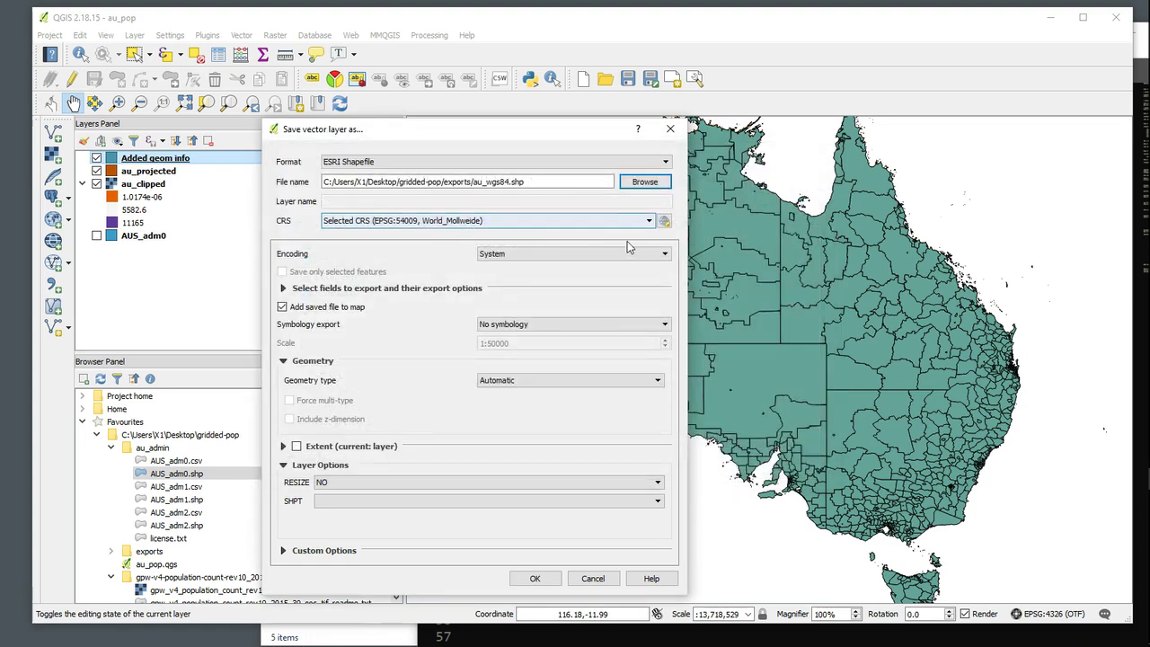
Step: Set the export's coordinate reference system to WGS 84 (EPSG:4326) and export the shapefile
{"action": "left_click", "coordinate": [649, 221]}
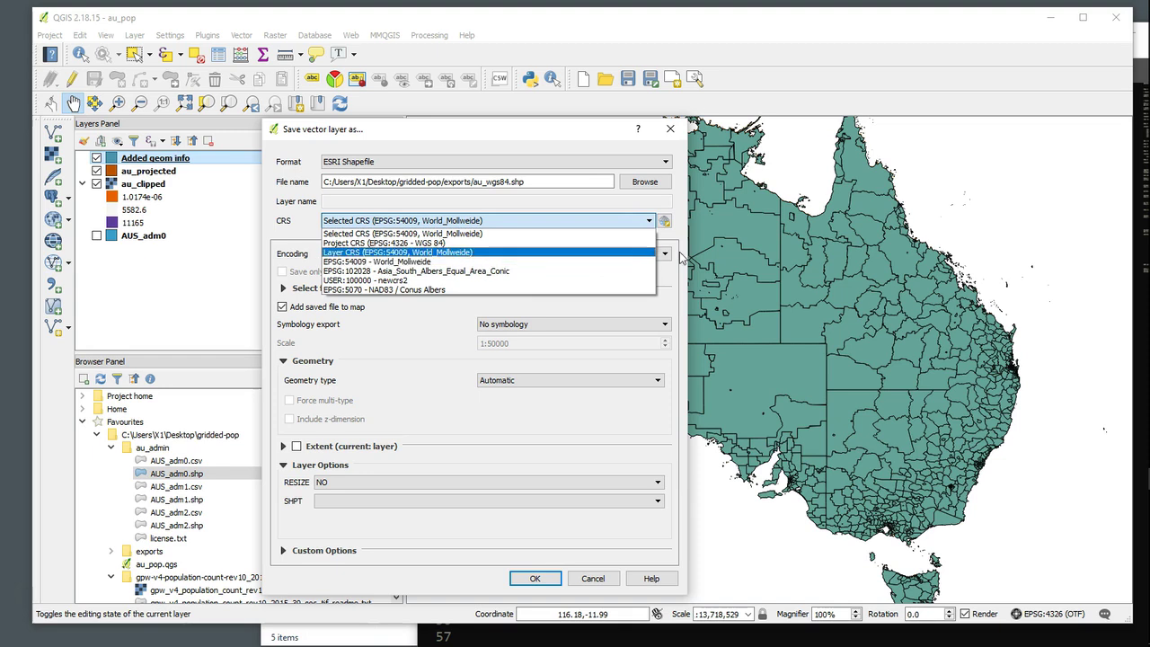
{"action": "left_click", "coordinate": [663, 221]}
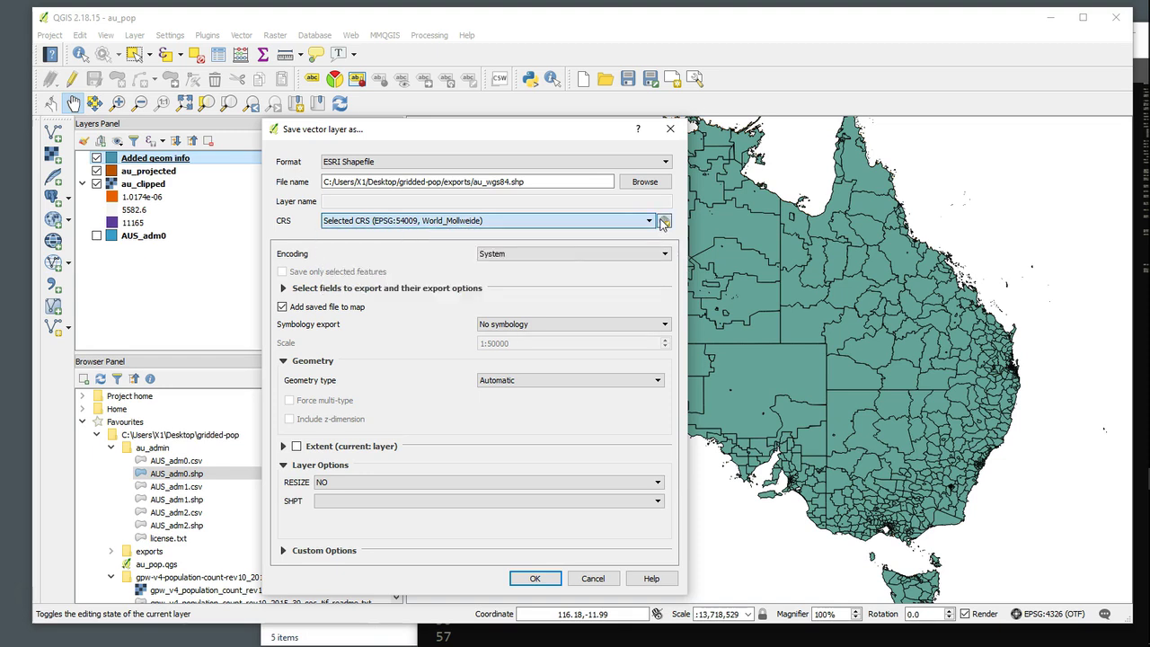
{"action": "left_click", "coordinate": [662, 222]}
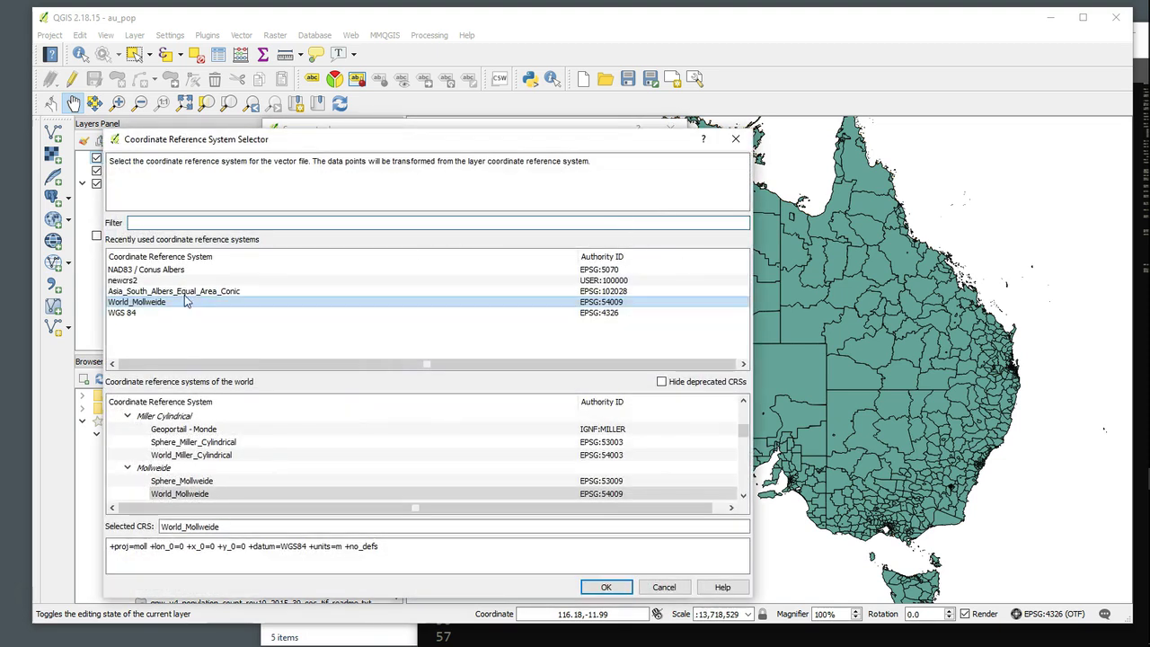
{"action": "left_click", "coordinate": [153, 312]}
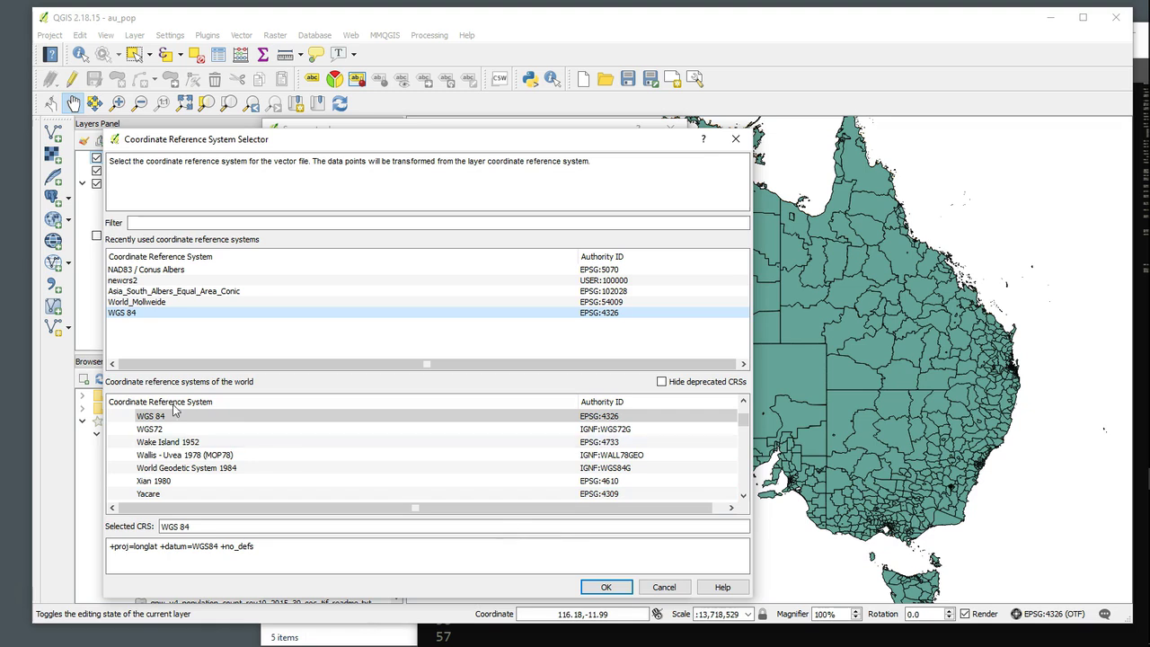
{"action": "left_click", "coordinate": [602, 587]}
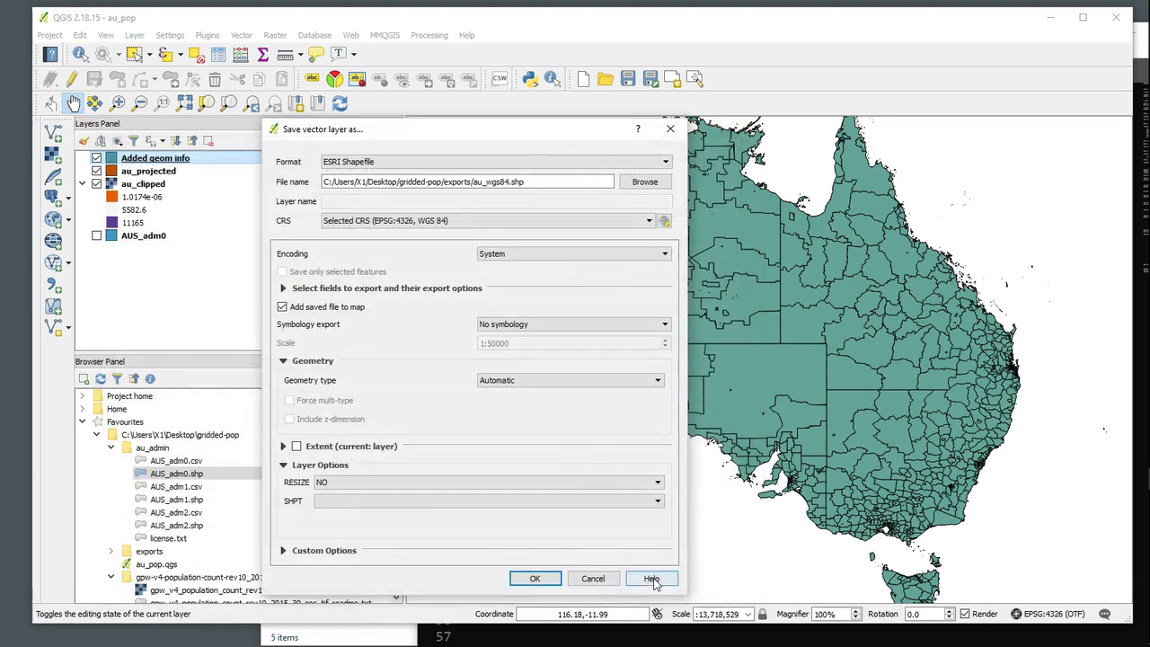
{"action": "left_click", "coordinate": [536, 577]}
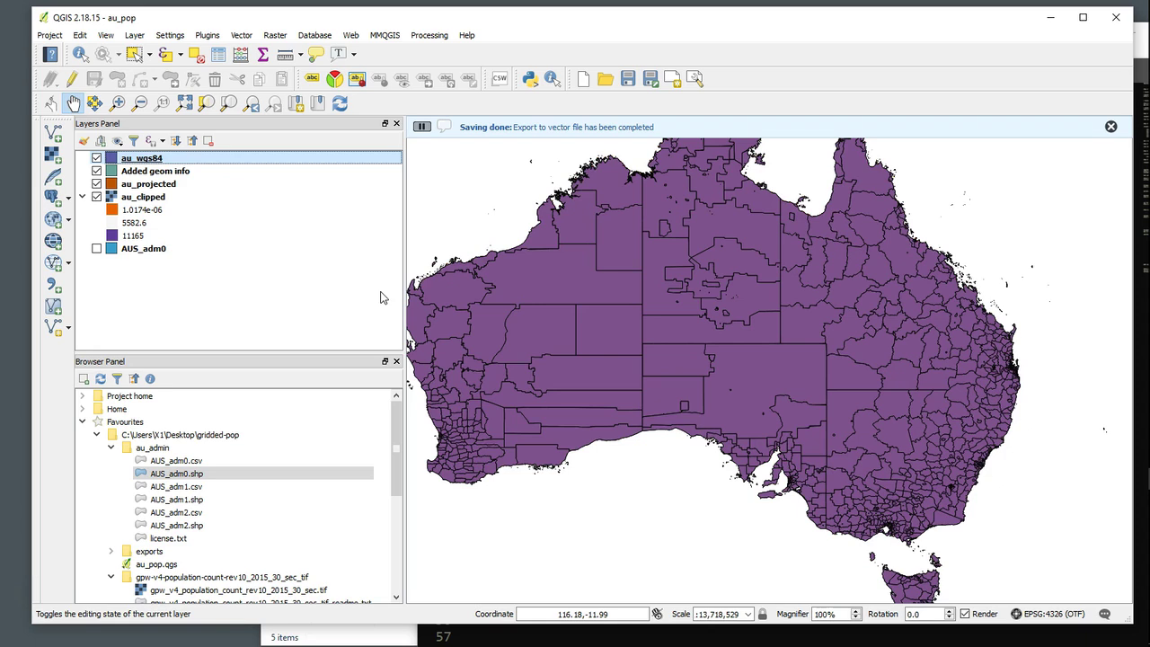
Step: Remove the Added geom info and au_projected layers from the project and save the project
{"action": "left_click", "coordinate": [159, 173]}
{"action": "right_click", "coordinate": [159, 173]}
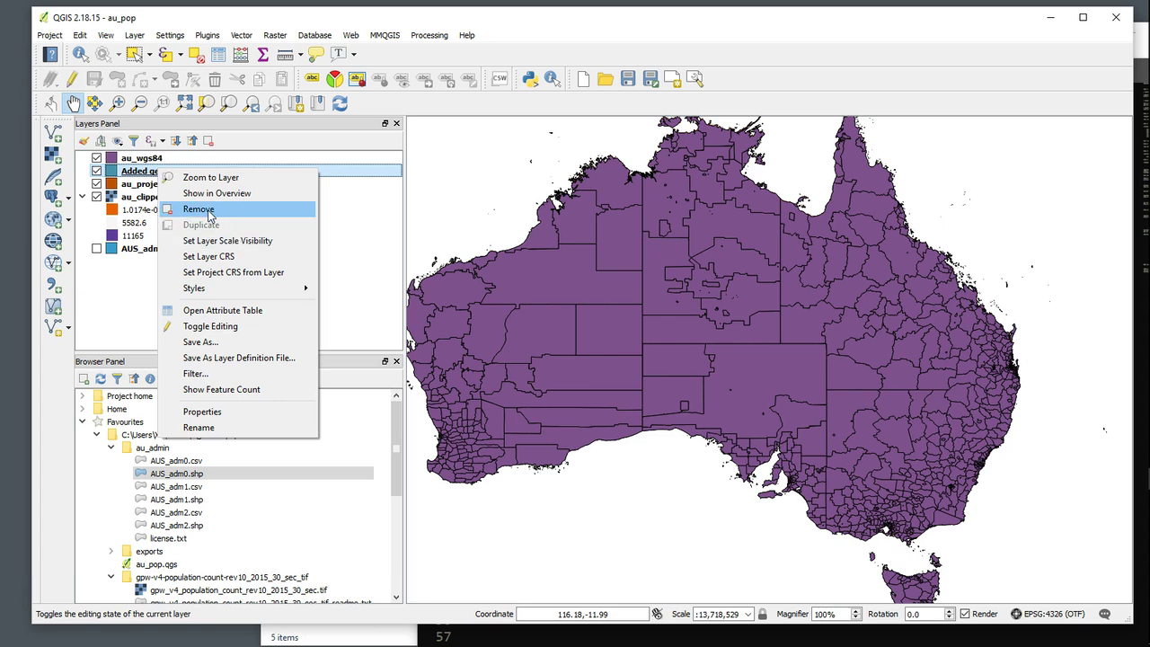
{"action": "left_click", "coordinate": [212, 210]}
{"action": "left_click", "coordinate": [558, 342]}
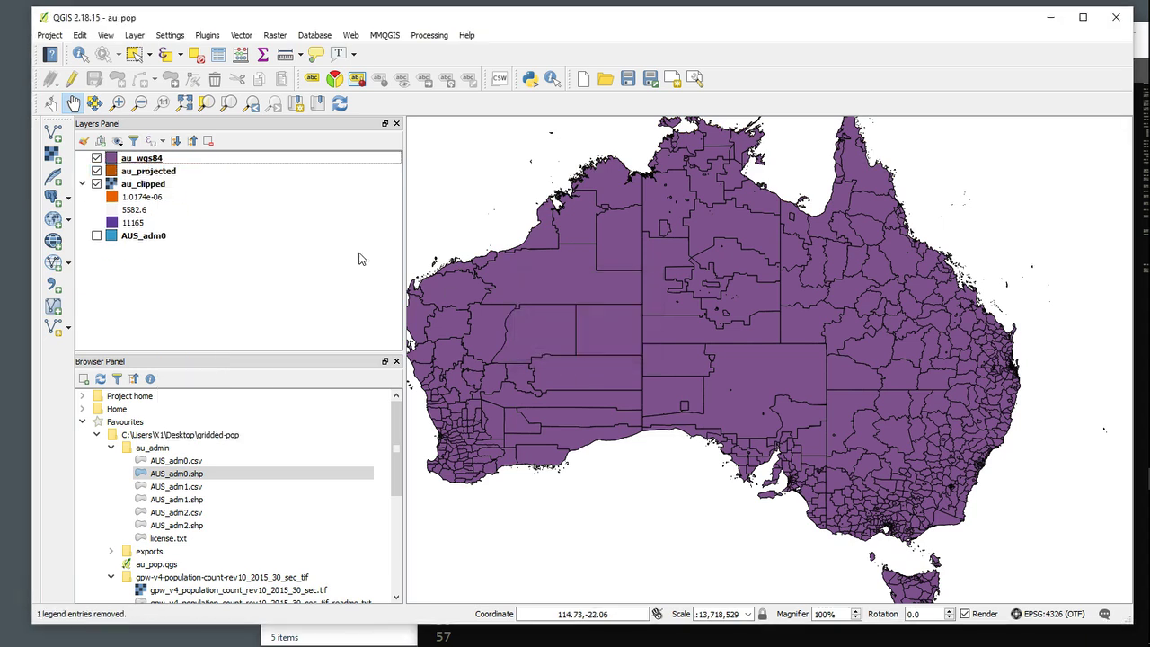
{"action": "right_click", "coordinate": [166, 173]}
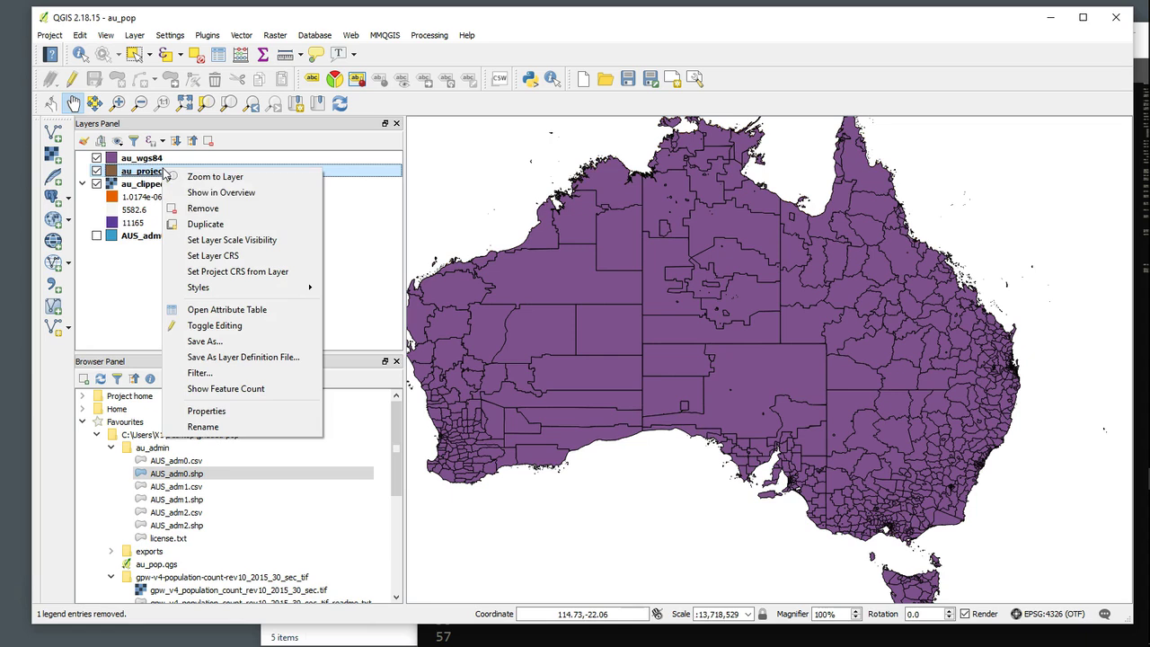
{"action": "left_click", "coordinate": [212, 208]}
{"action": "left_click", "coordinate": [566, 342]}
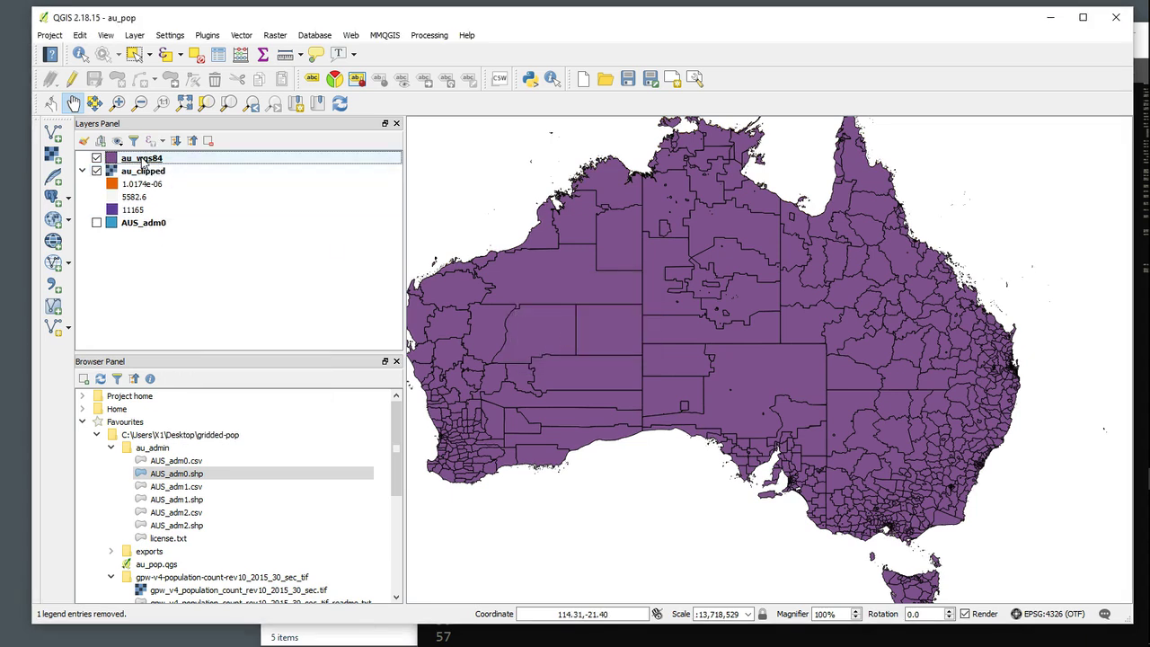
{"action": "left_click", "coordinate": [49, 35]}
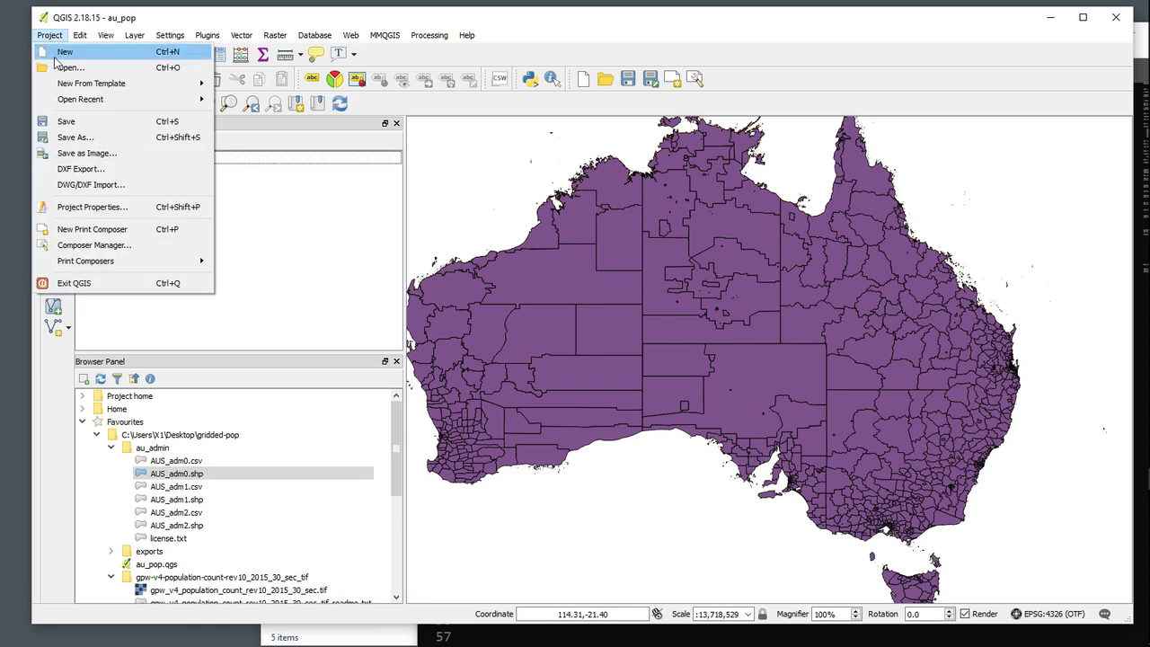
{"action": "left_click", "coordinate": [67, 122]}
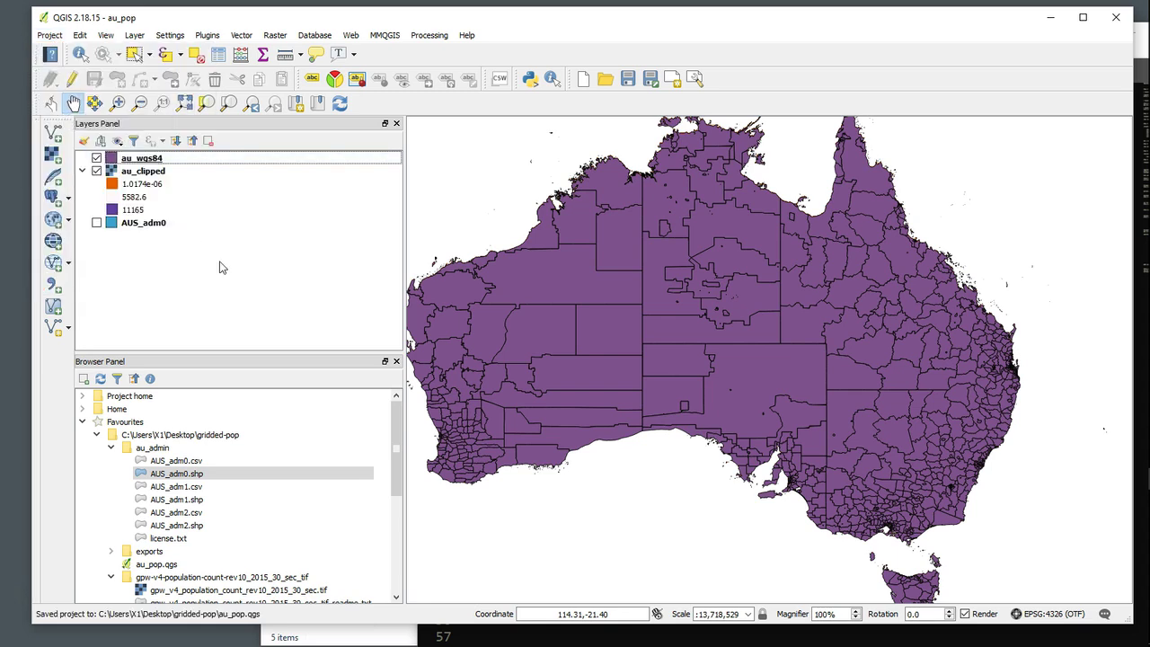
Step: Toggle au_wgs84's visibility to view the raster beneath, and check the area, perimeter and km_sq columns in its attribute table
{"action": "left_click", "coordinate": [96, 158]}
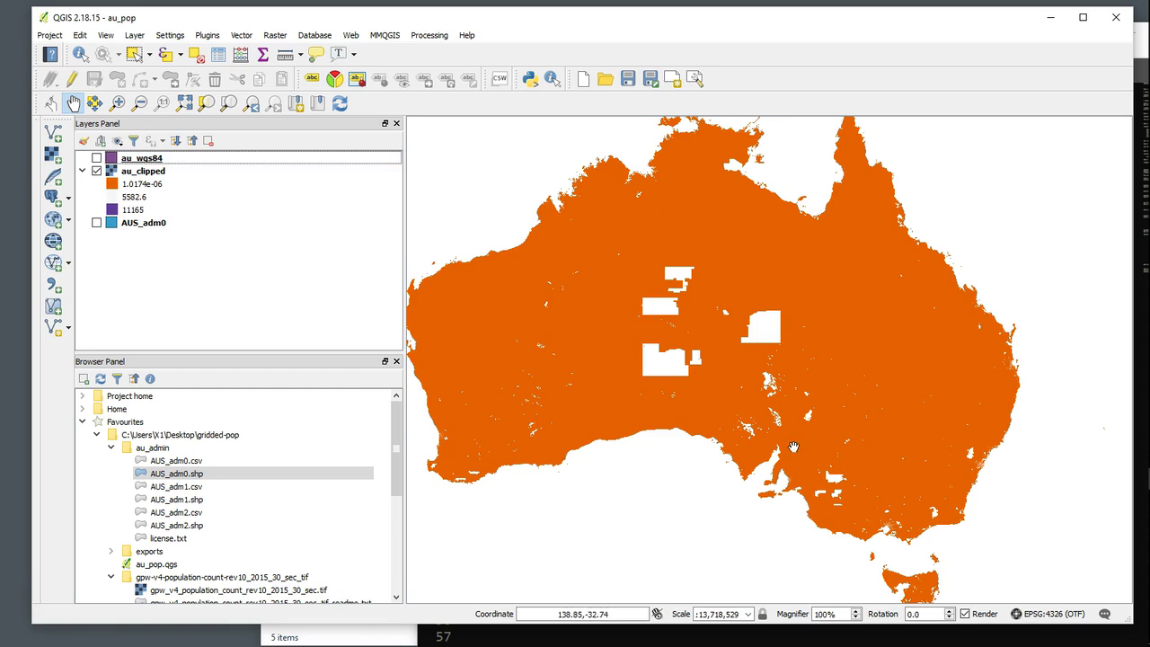
{"action": "left_click", "coordinate": [96, 158]}
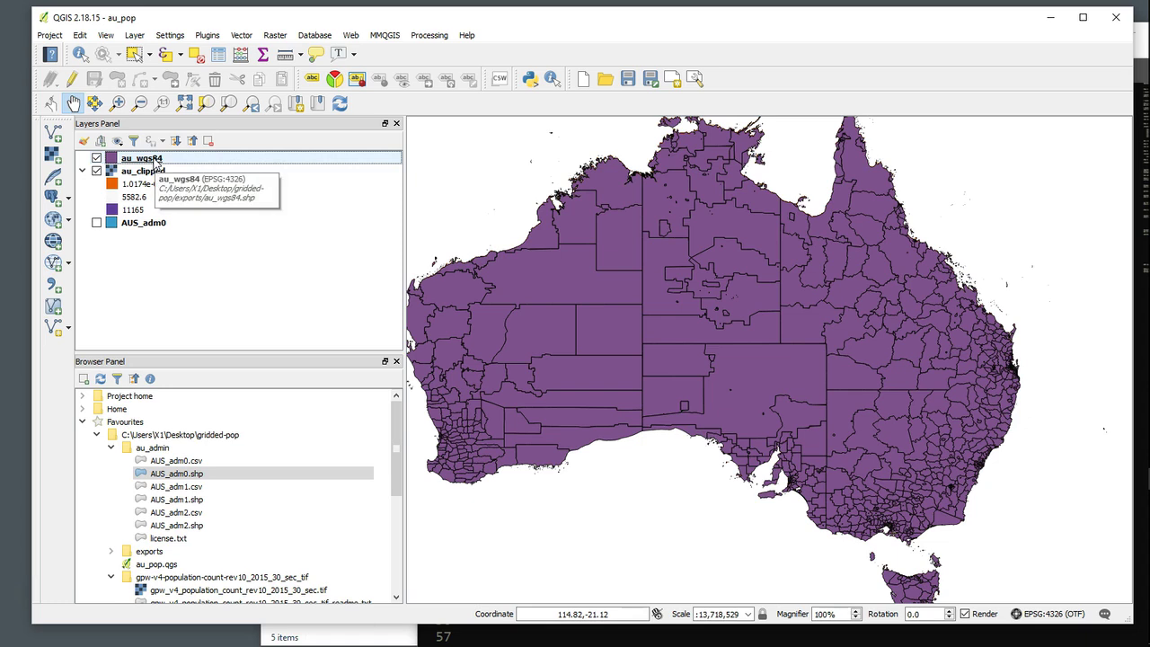
{"action": "right_click", "coordinate": [154, 160]}
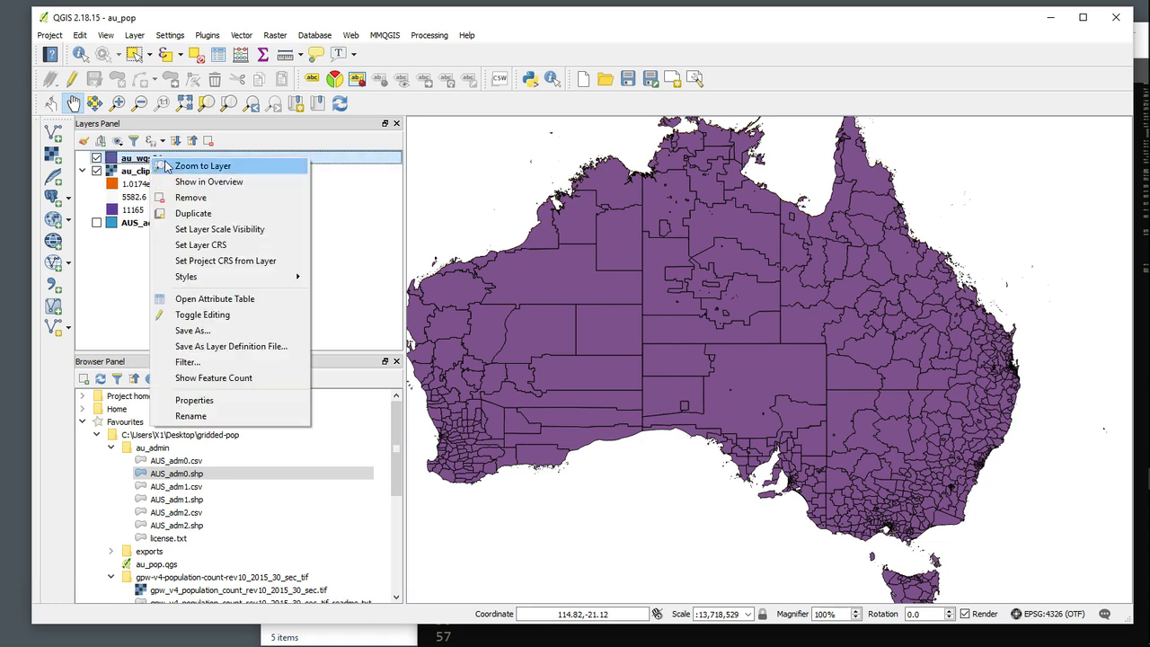
{"action": "left_click", "coordinate": [225, 304]}
{"action": "left_click_drag", "start_coordinate": [373, 625], "coordinate": [677, 622]}
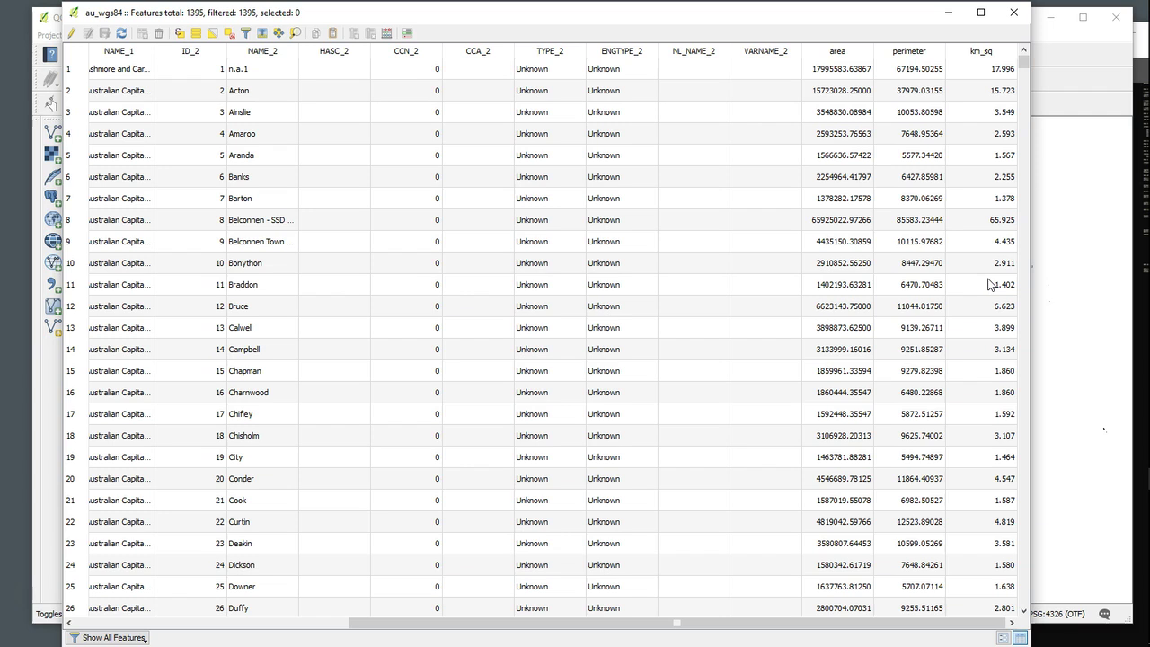
{"action": "left_click", "coordinate": [1014, 14]}
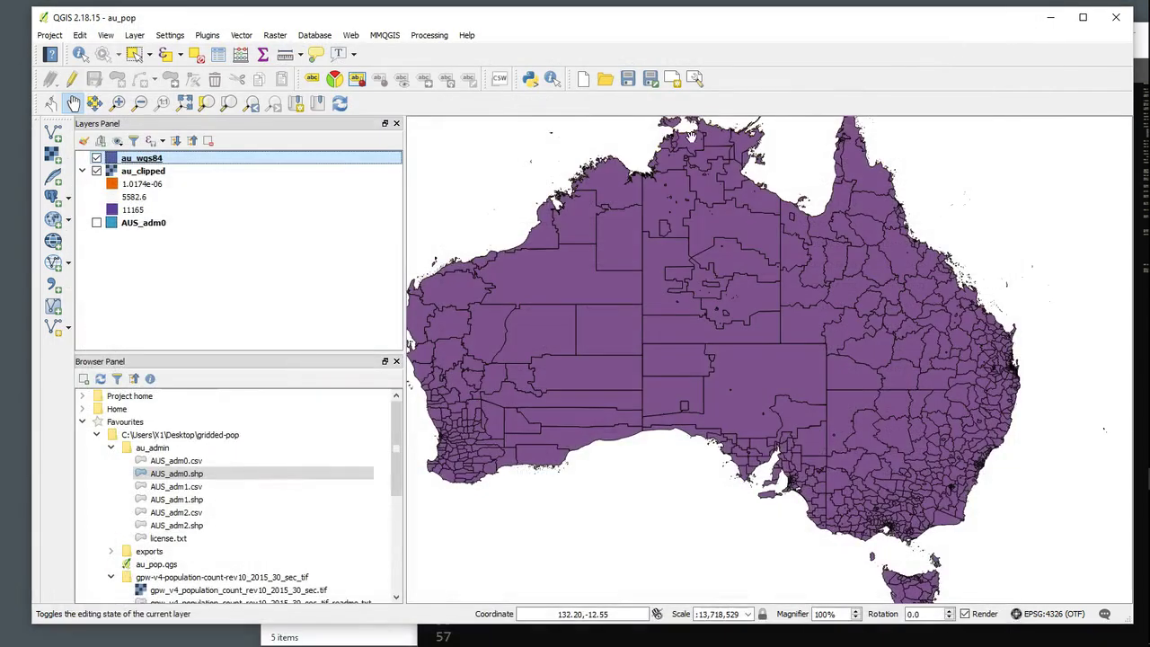
Step: Search the plugin manager for "zon" to check that the Zonal statistics plugin is installed and enabled
{"action": "left_click", "coordinate": [282, 38]}
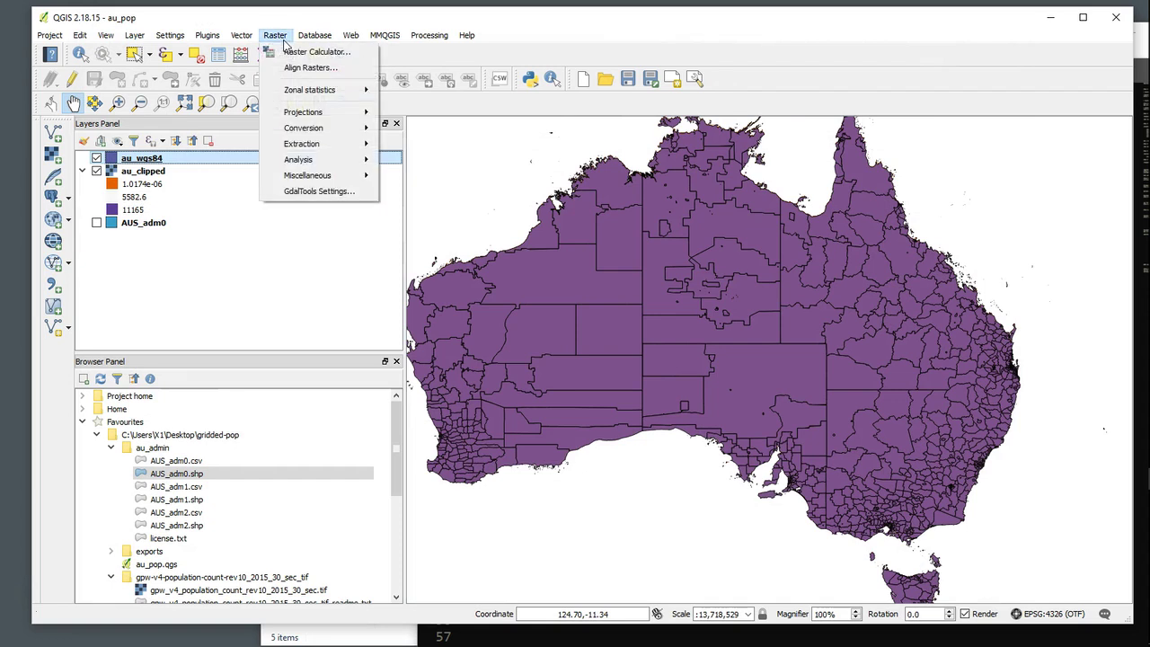
{"action": "mouse_move", "coordinate": [289, 97]}
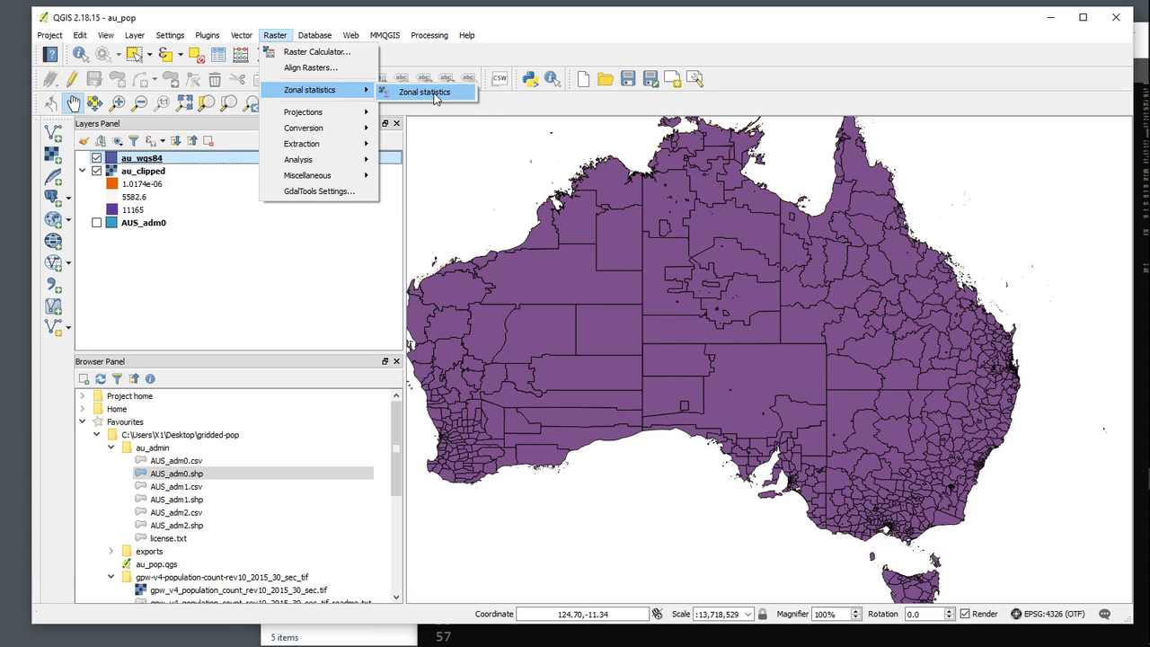
{"action": "left_click", "coordinate": [275, 35]}
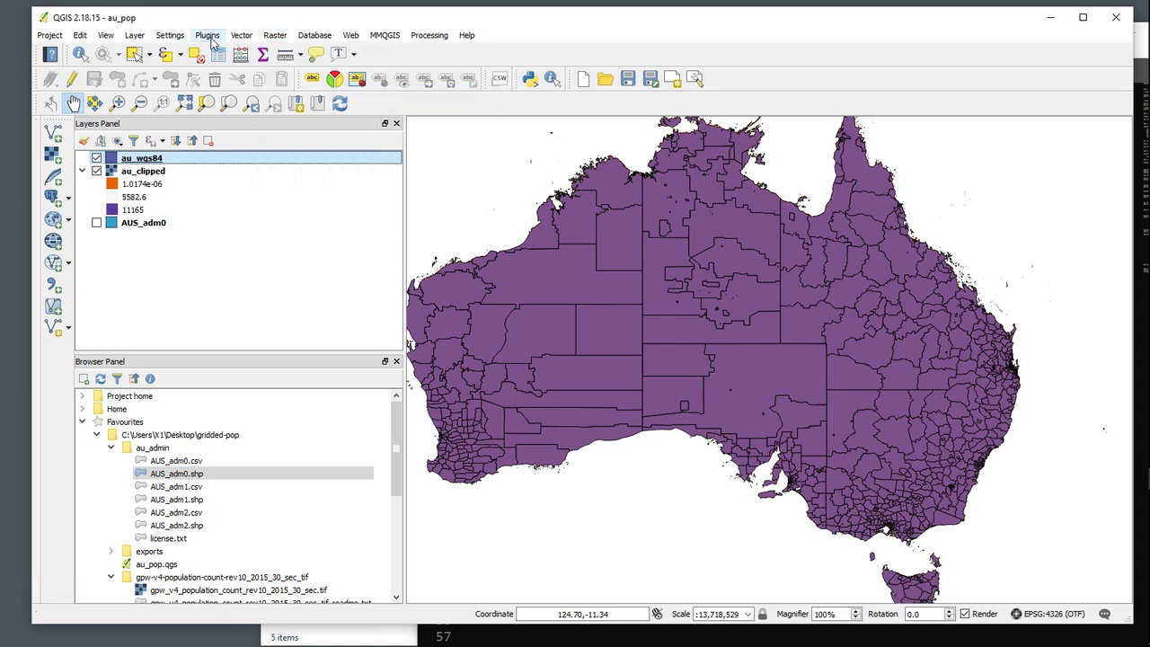
{"action": "left_click", "coordinate": [205, 35]}
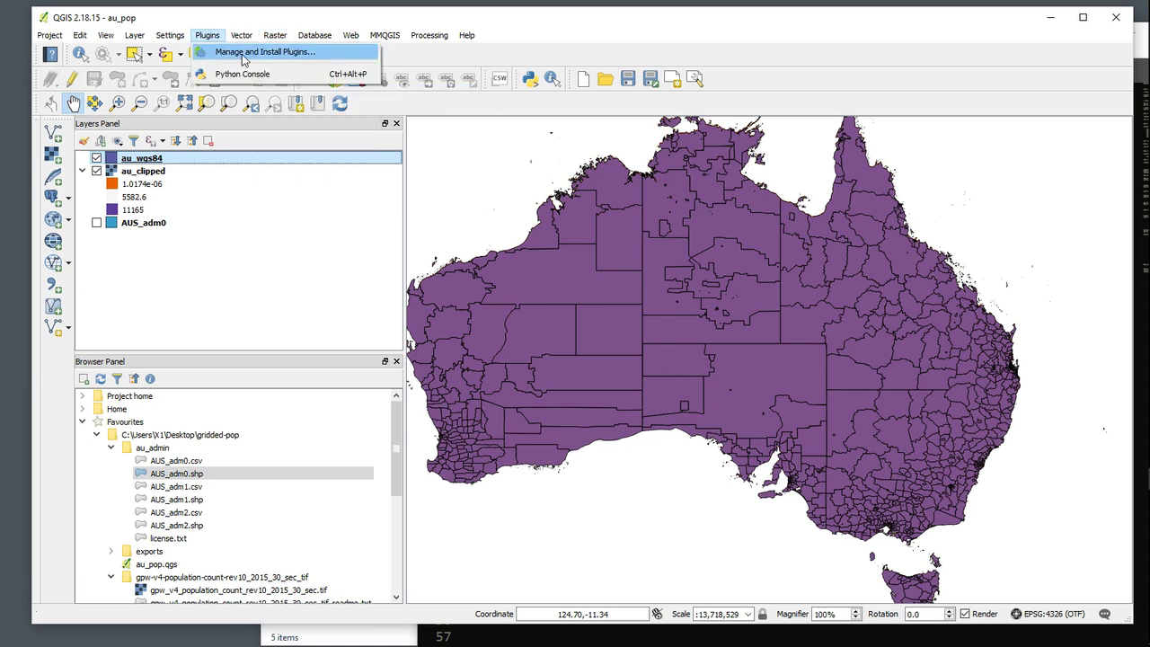
{"action": "left_click", "coordinate": [242, 56]}
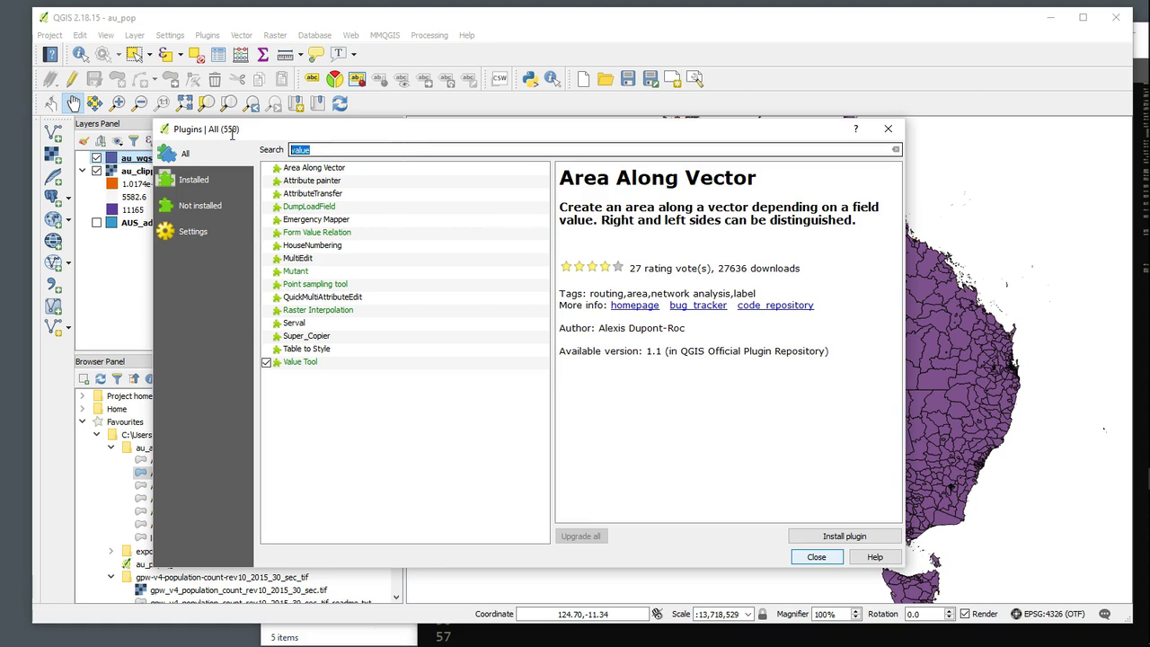
{"action": "type", "text": "zon"}
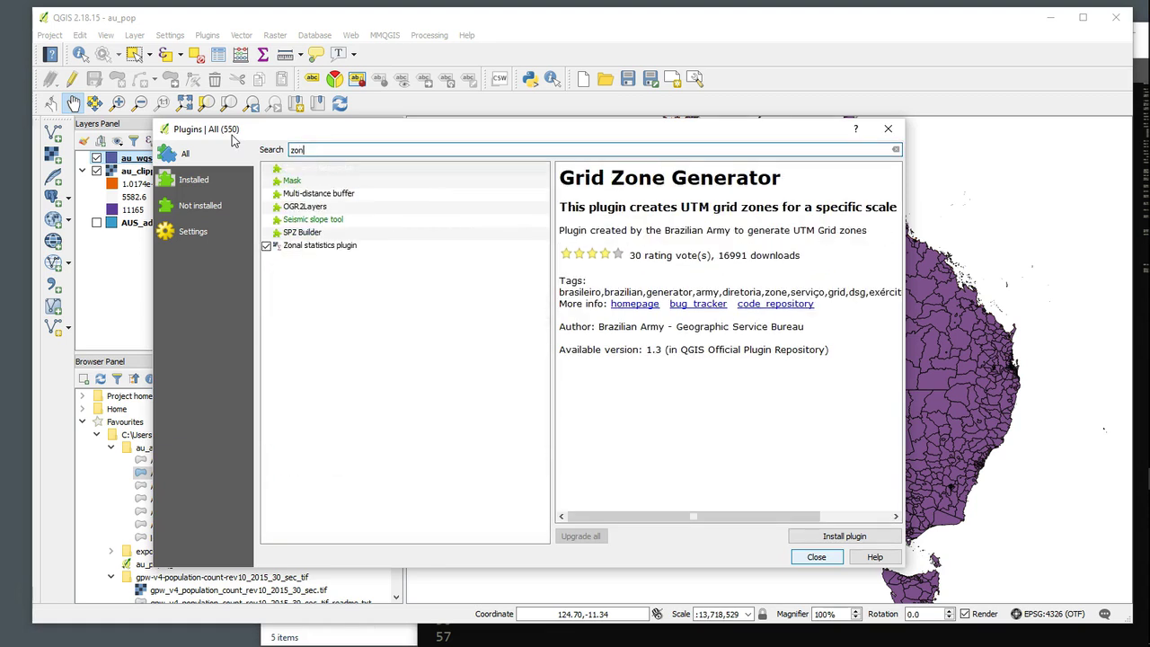
{"action": "left_click", "coordinate": [317, 247]}
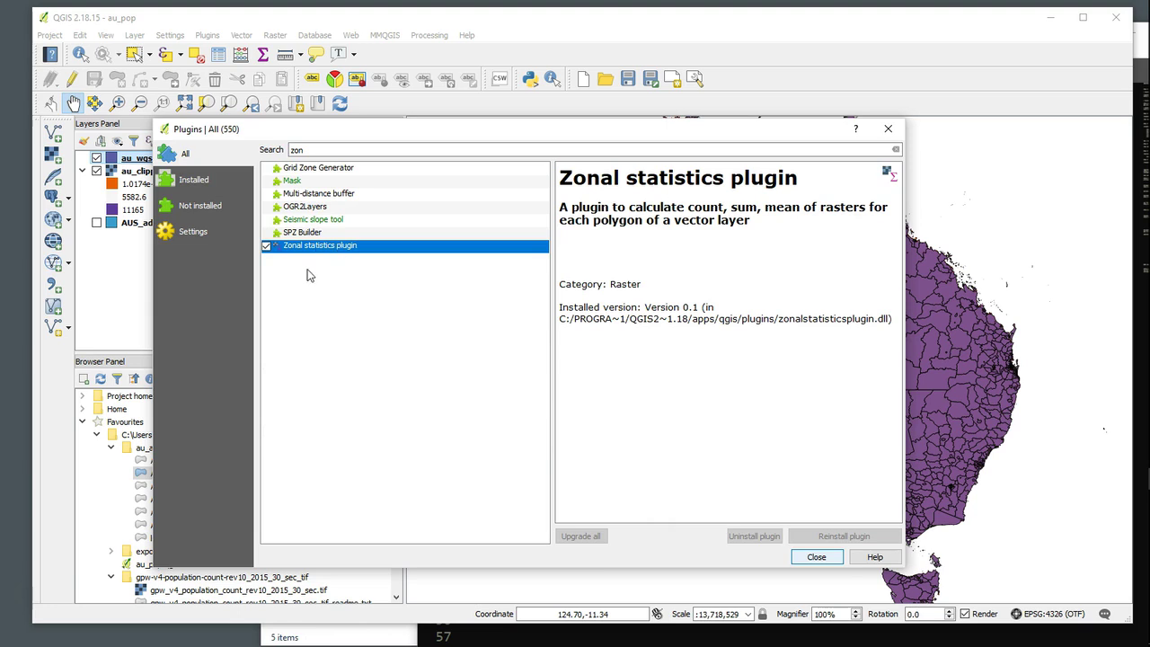
{"action": "left_click", "coordinate": [816, 557]}
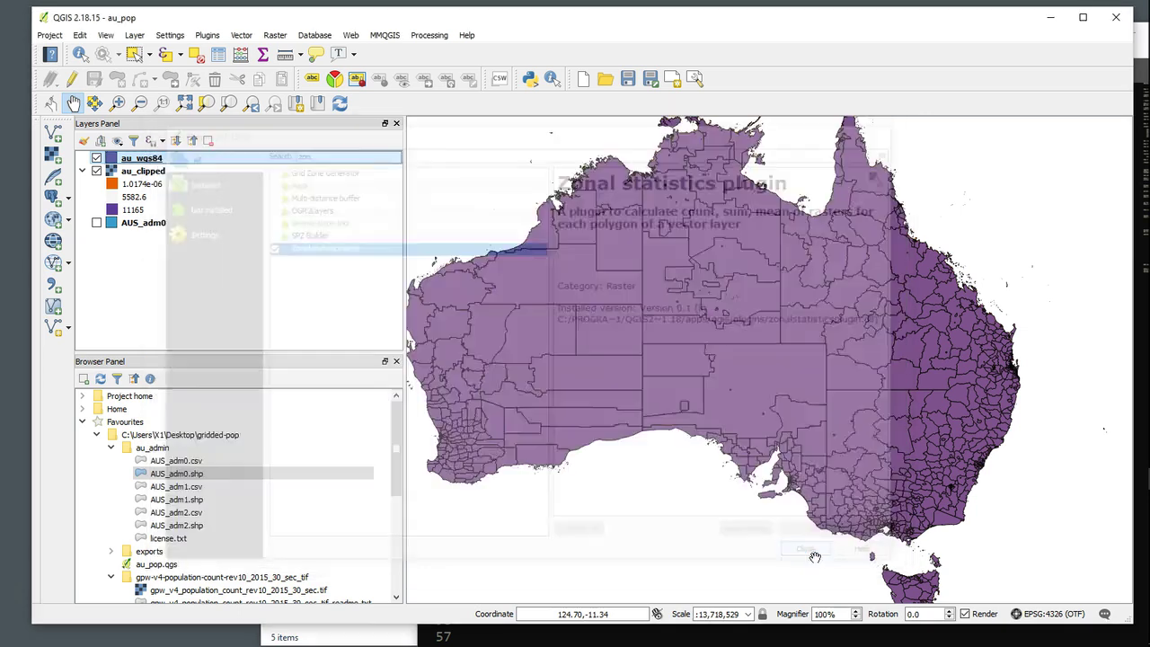
{"action": "left_click", "coordinate": [279, 36]}
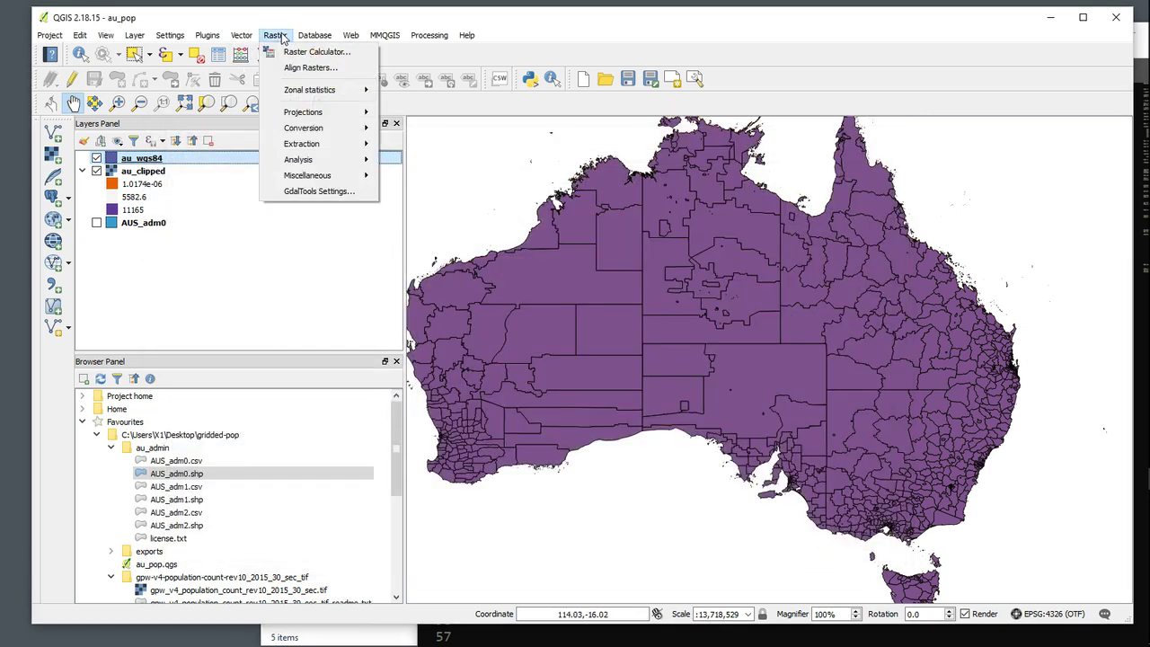
{"action": "mouse_move", "coordinate": [359, 89]}
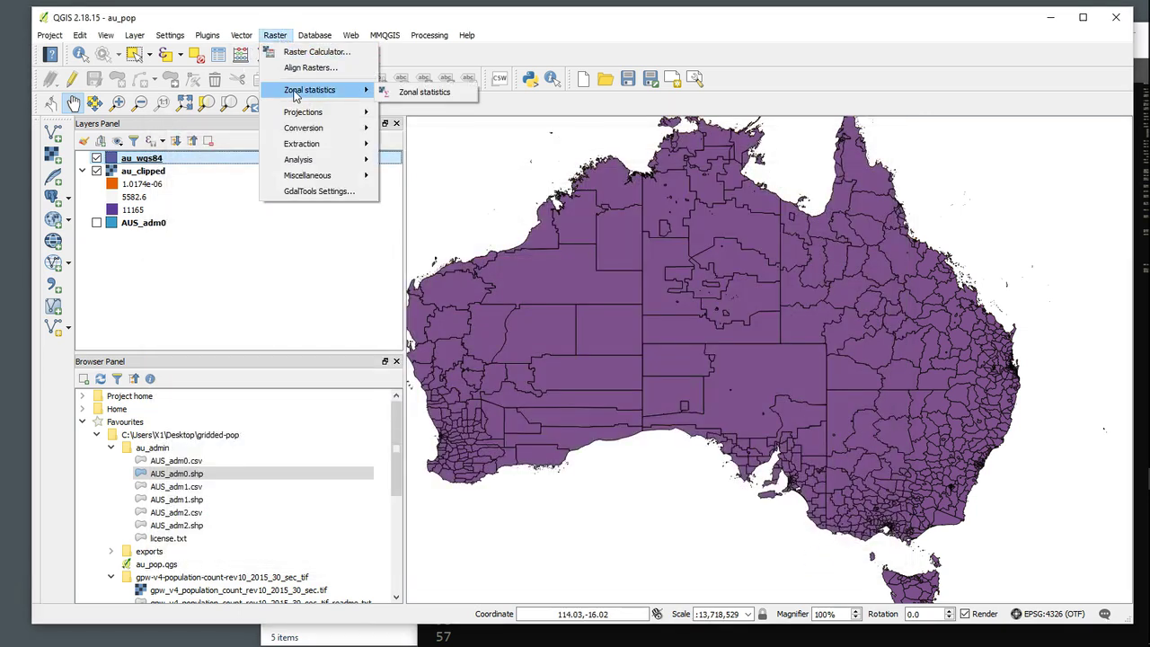
{"action": "left_click", "coordinate": [422, 93]}
{"action": "left_click_drag", "start_coordinate": [452, 273], "coordinate": [441, 165]}
{"action": "left_click", "coordinate": [455, 203]}
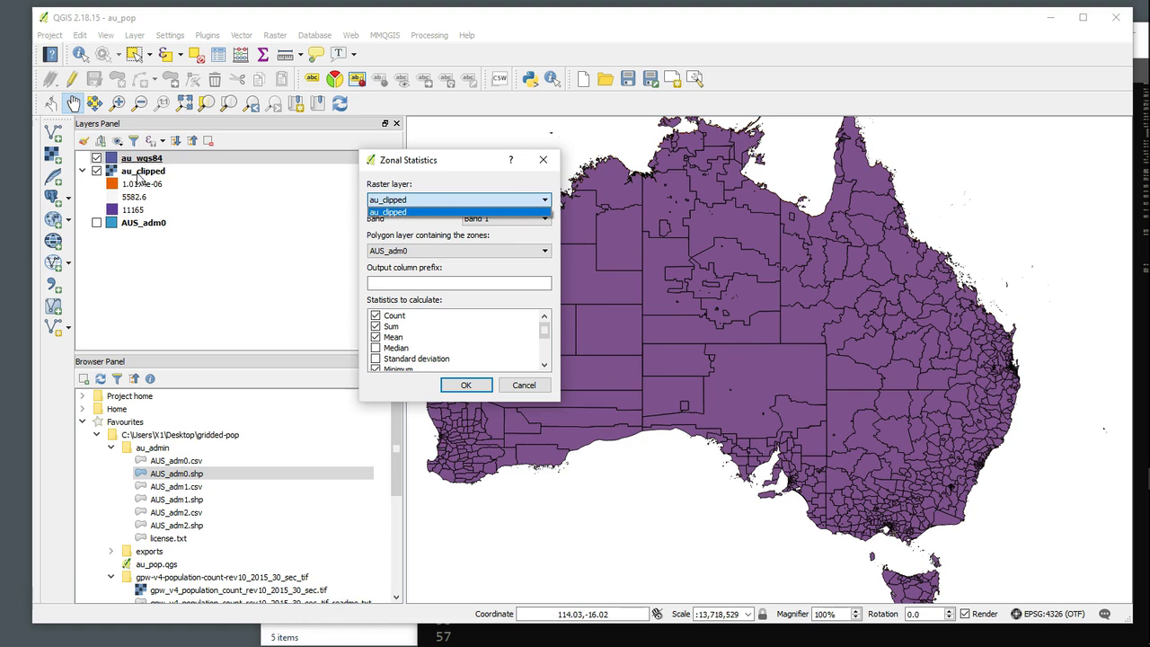
{"action": "left_click", "coordinate": [399, 212]}
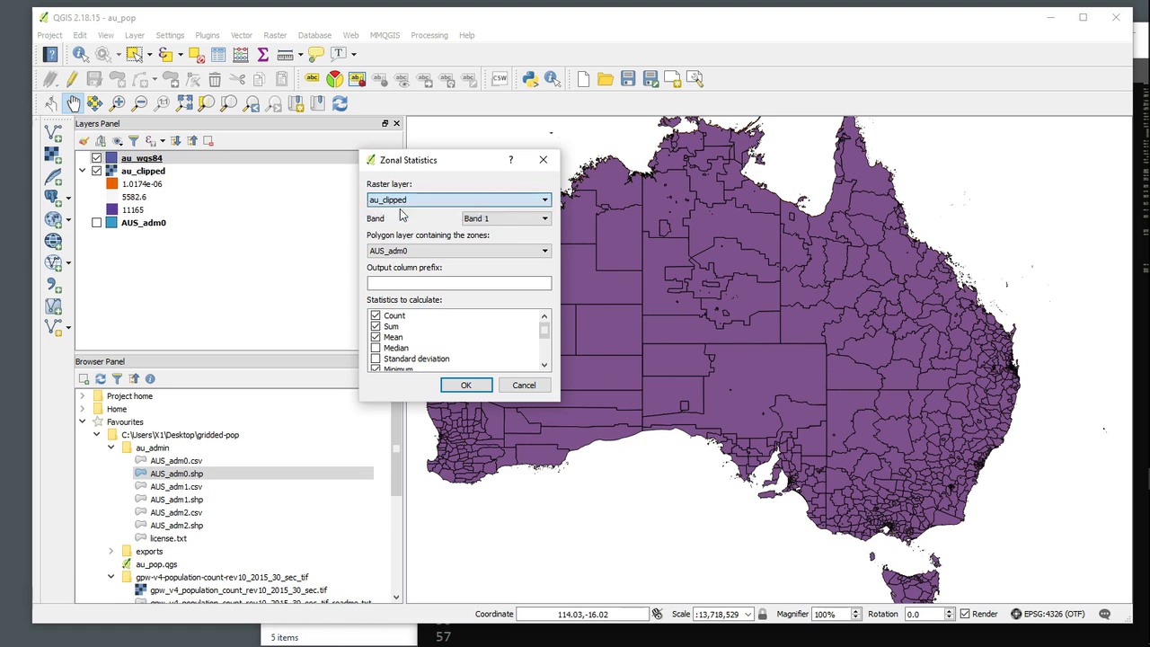
{"action": "left_click", "coordinate": [486, 251]}
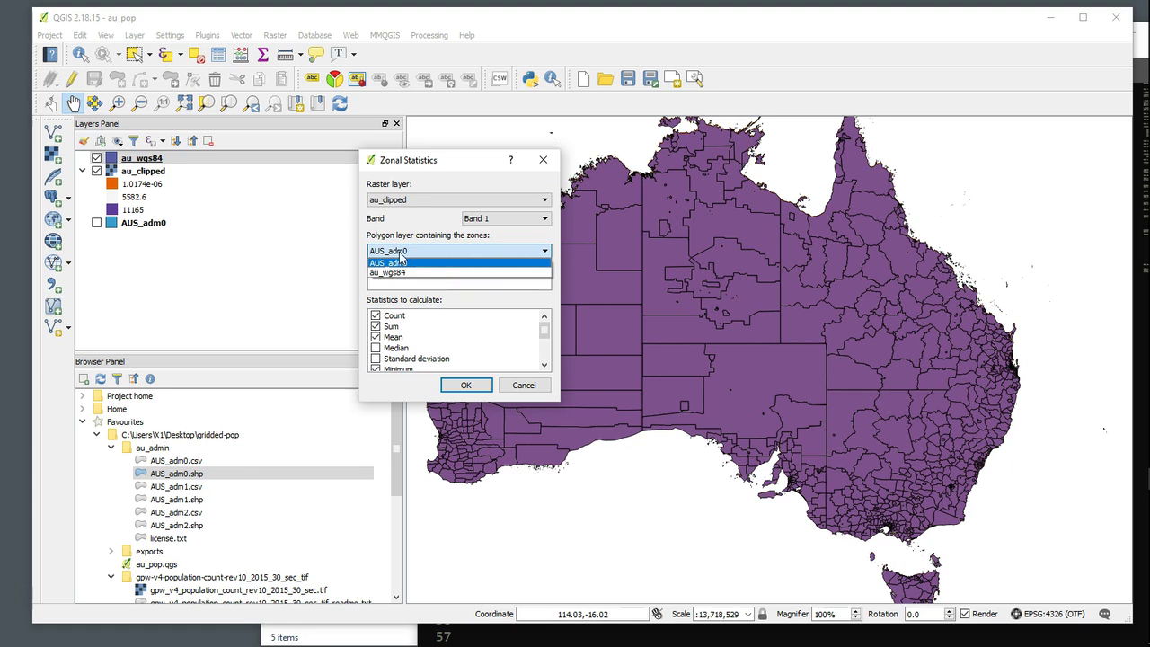
{"action": "left_click", "coordinate": [525, 386]}
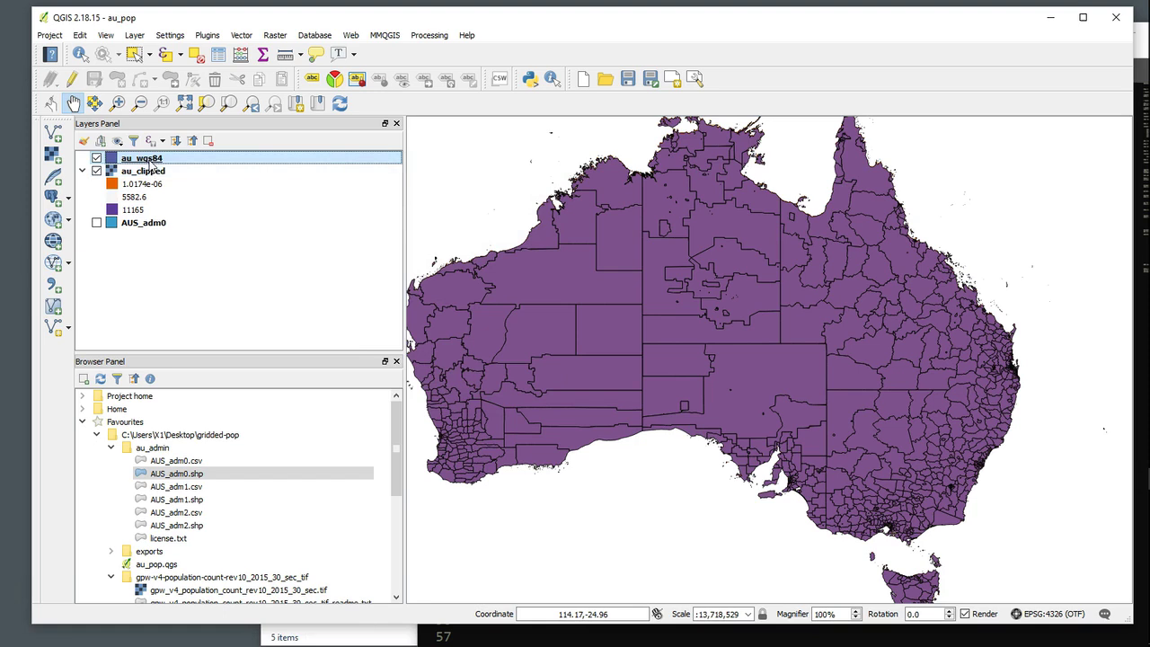
Step: Remove the au_wgs84 layer from the project and add it again as a vector layer from au_wgs84.shp in the exports folder
{"action": "right_click", "coordinate": [149, 160]}
{"action": "left_click", "coordinate": [225, 201]}
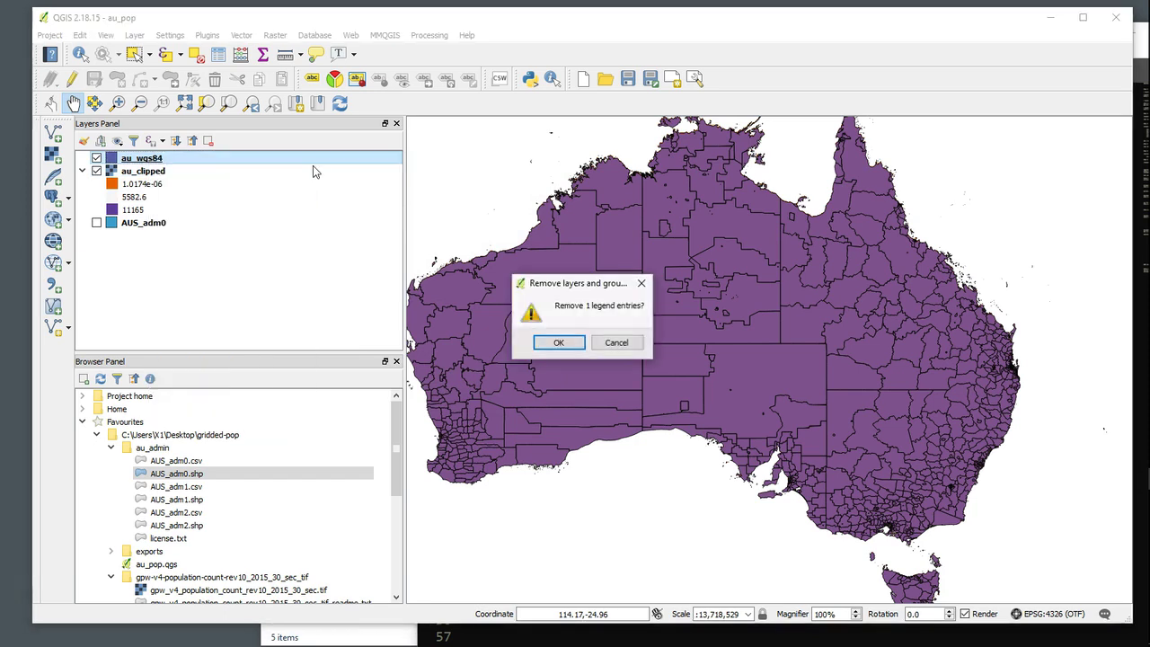
{"action": "left_click", "coordinate": [569, 346]}
{"action": "left_click", "coordinate": [53, 133]}
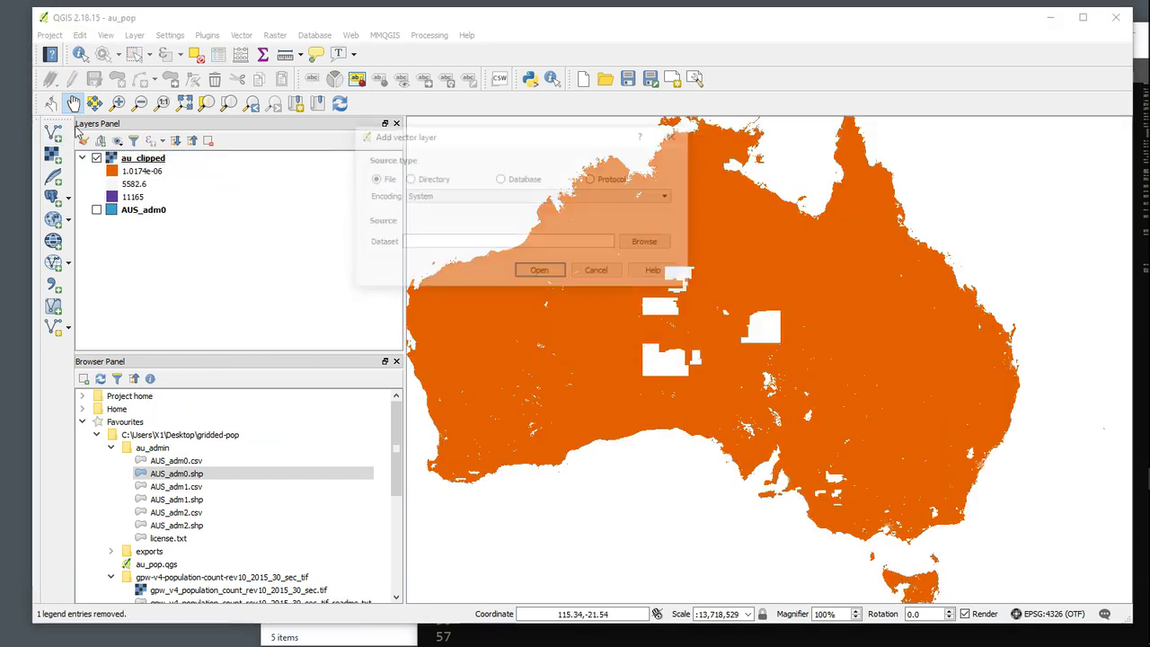
{"action": "left_click", "coordinate": [637, 243]}
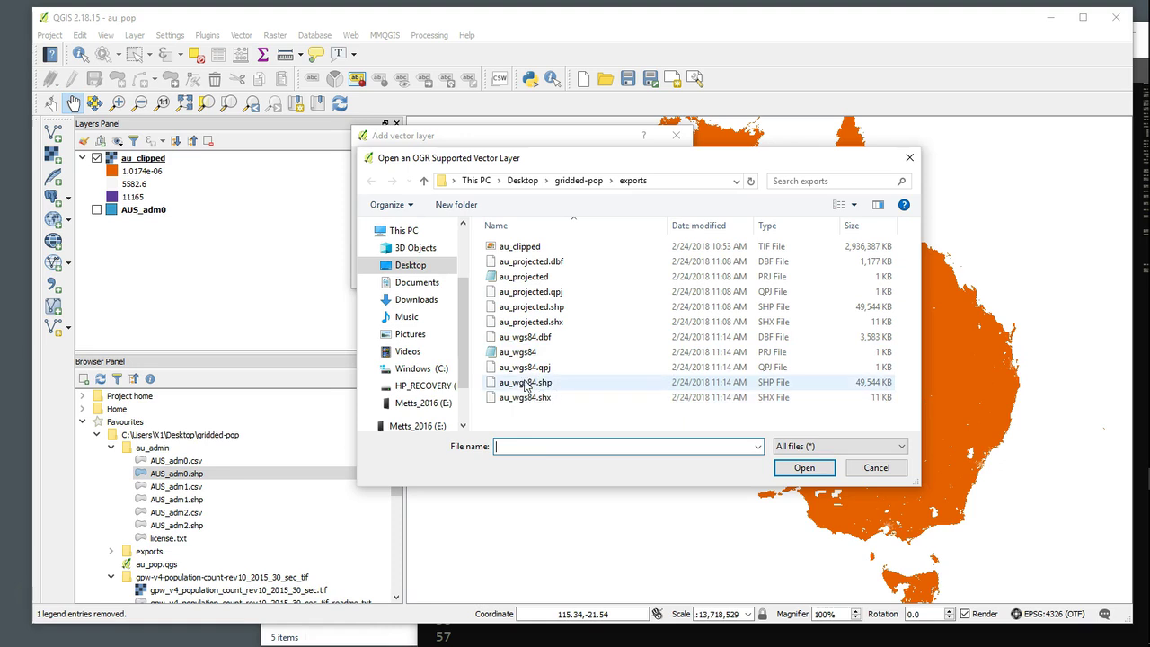
{"action": "left_click", "coordinate": [527, 383]}
{"action": "left_click", "coordinate": [804, 469]}
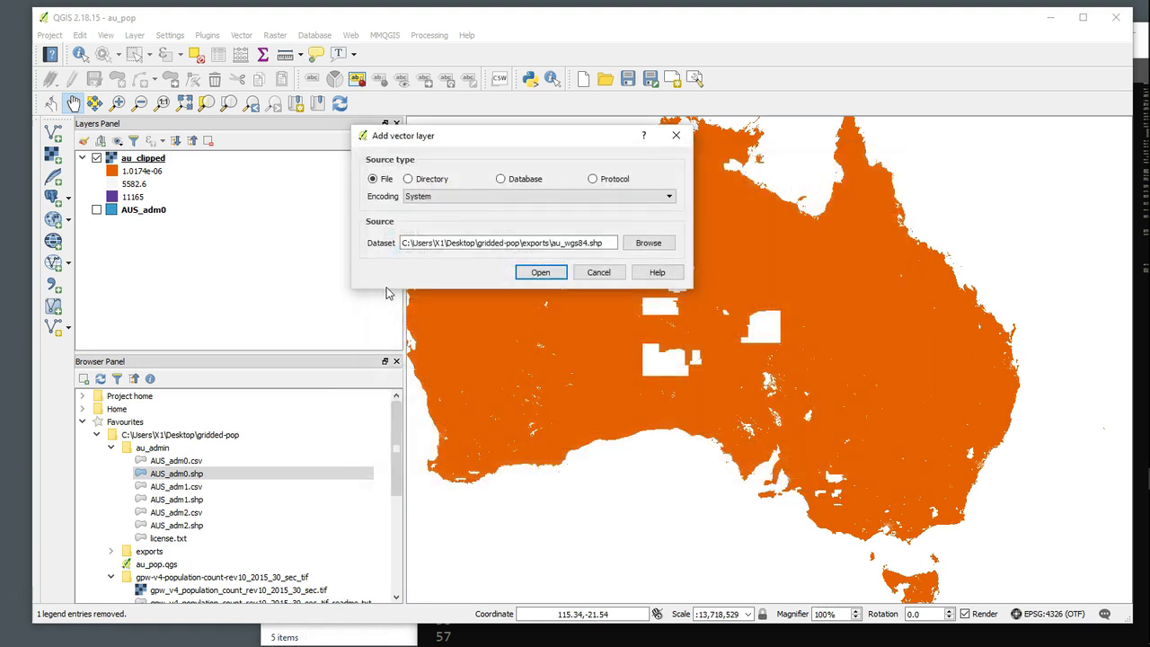
{"action": "left_click", "coordinate": [540, 273]}
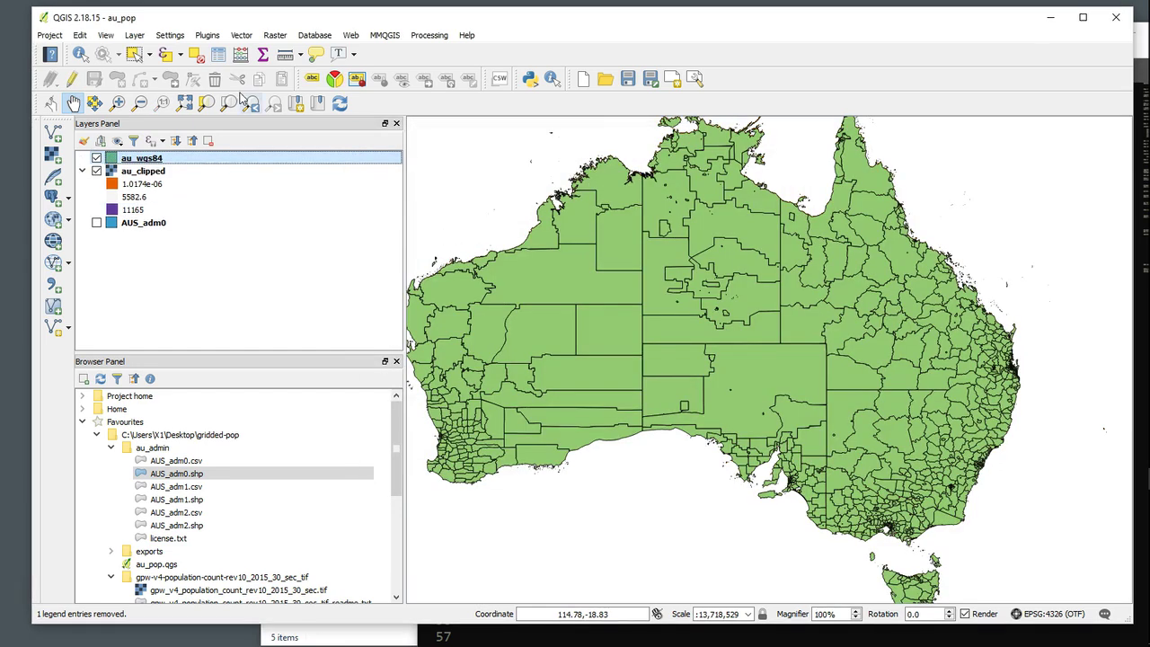
{"action": "left_click", "coordinate": [275, 35]}
{"action": "mouse_move", "coordinate": [339, 92]}
{"action": "left_click", "coordinate": [420, 91]}
{"action": "left_click", "coordinate": [475, 253]}
{"action": "left_click", "coordinate": [458, 260]}
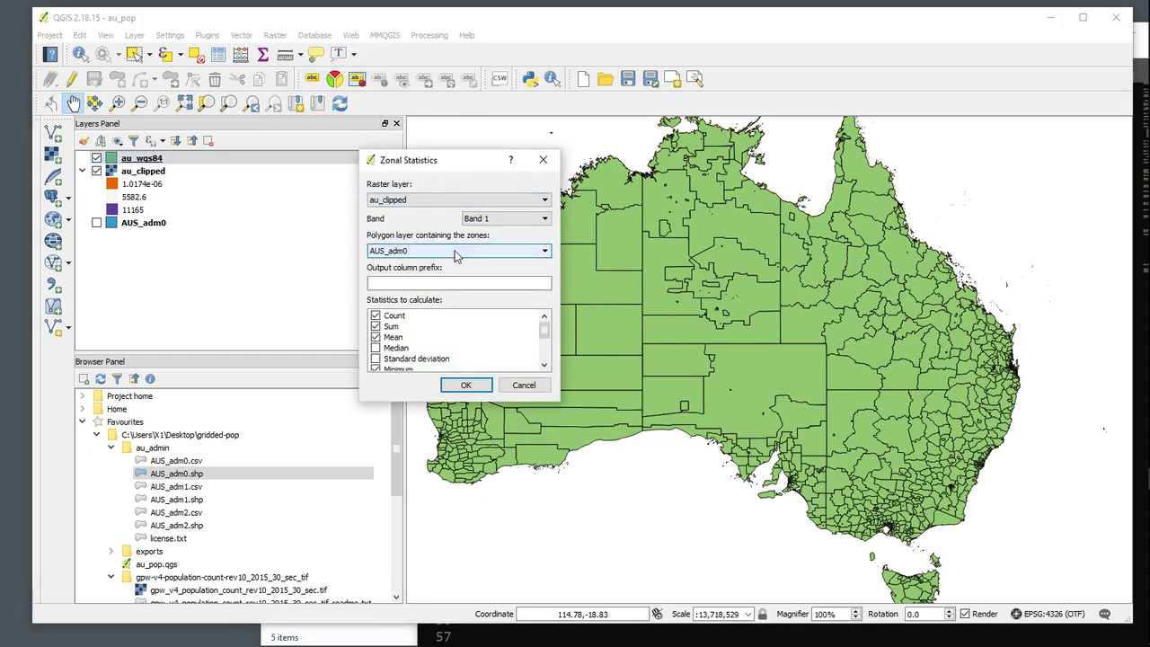
{"action": "left_click", "coordinate": [444, 205]}
{"action": "left_click", "coordinate": [444, 209]}
{"action": "left_click", "coordinate": [446, 252]}
{"action": "left_click", "coordinate": [444, 252]}
{"action": "left_click", "coordinate": [523, 384]}
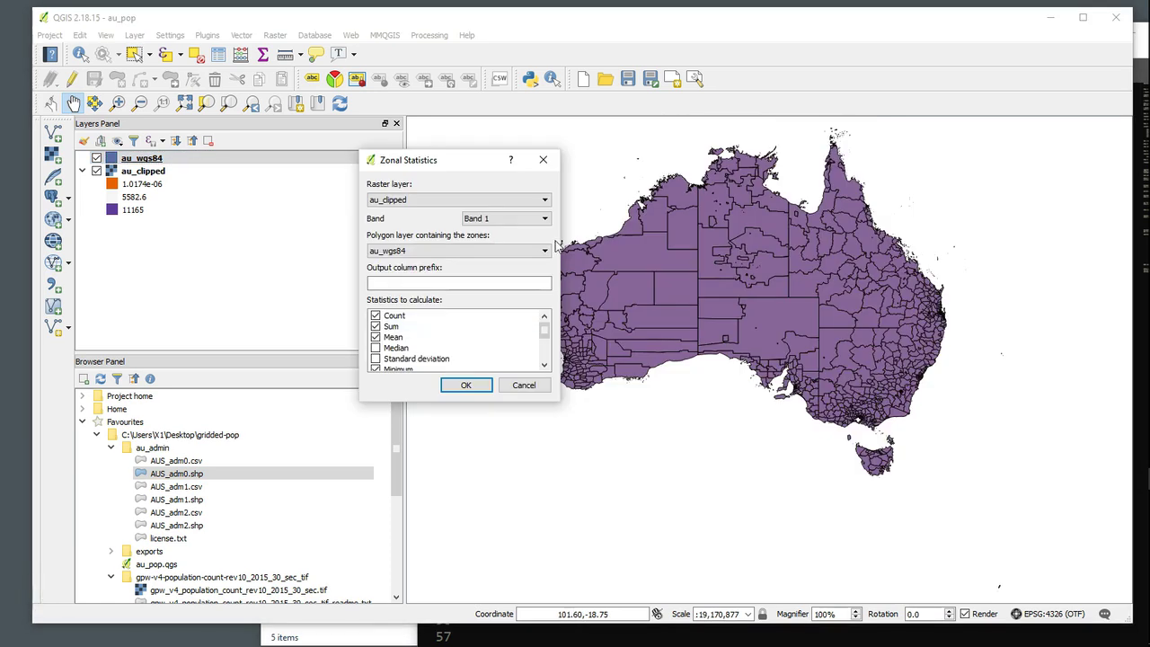
Step: Choose au_wgs84 as the polygon layer containing the zones and enlarge the Zonal Statistics dialog to show every statistic
{"action": "left_click", "coordinate": [485, 253]}
{"action": "left_click", "coordinate": [483, 255]}
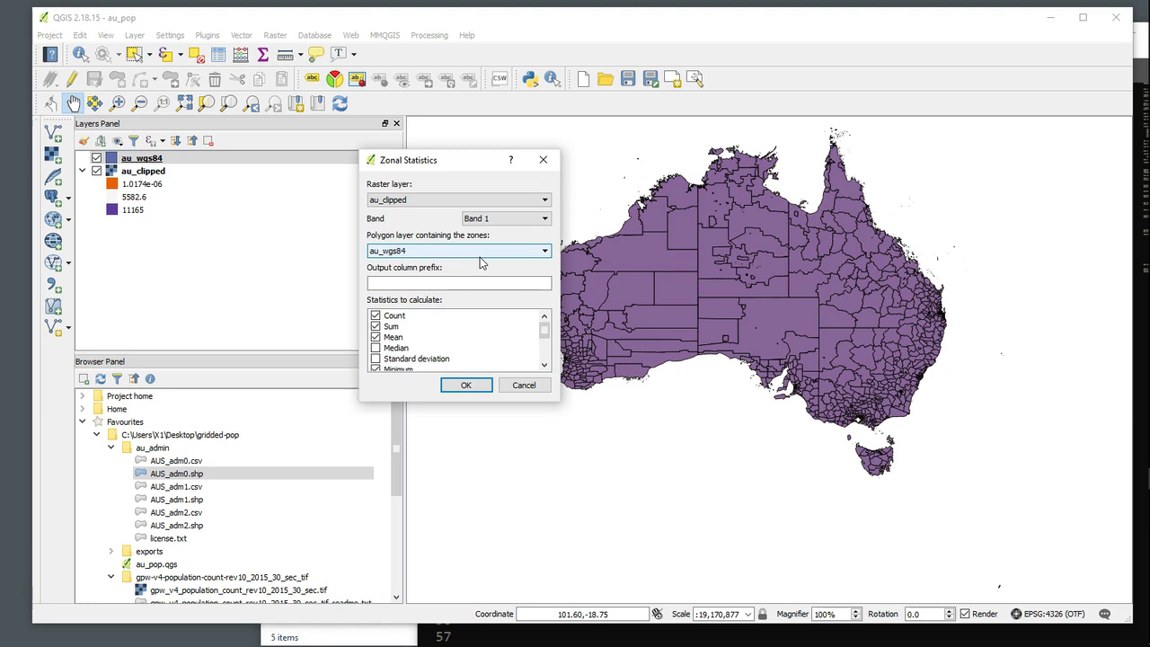
{"action": "left_click", "coordinate": [492, 252]}
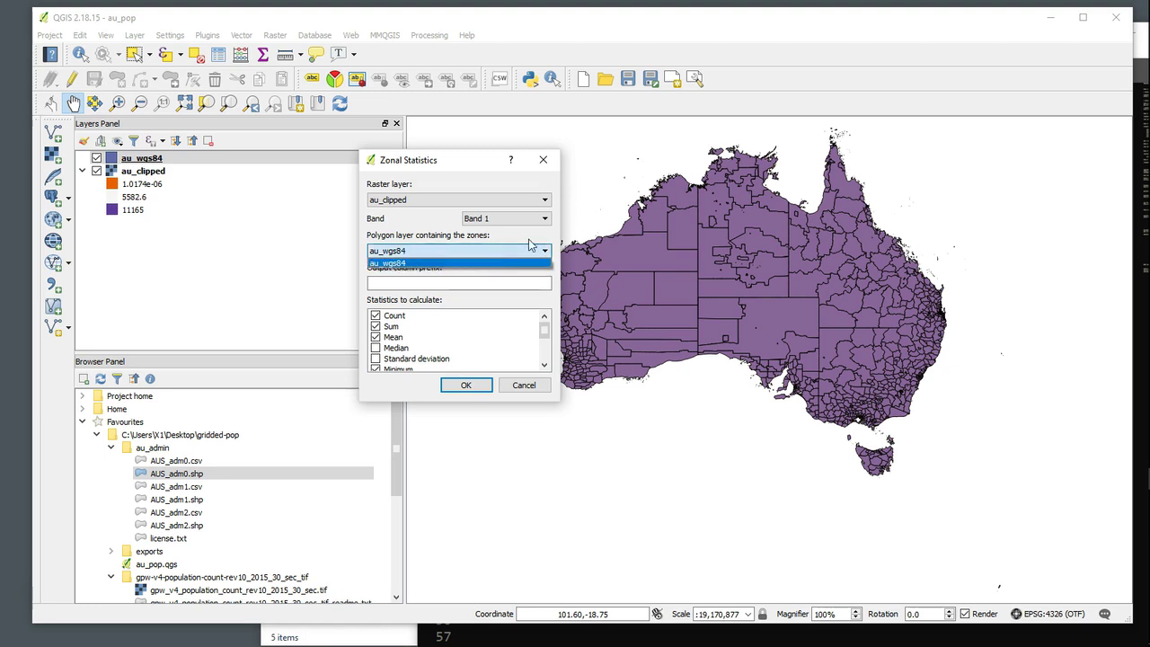
{"action": "left_click", "coordinate": [514, 237]}
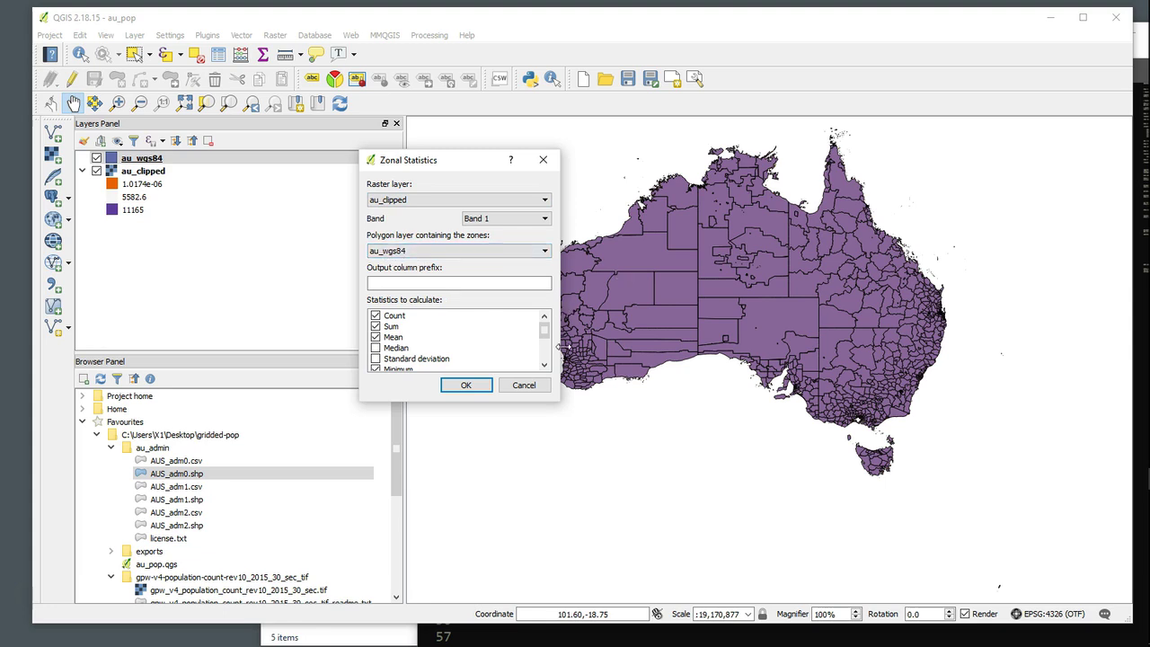
{"action": "left_click_drag", "start_coordinate": [559, 402], "coordinate": [665, 568]}
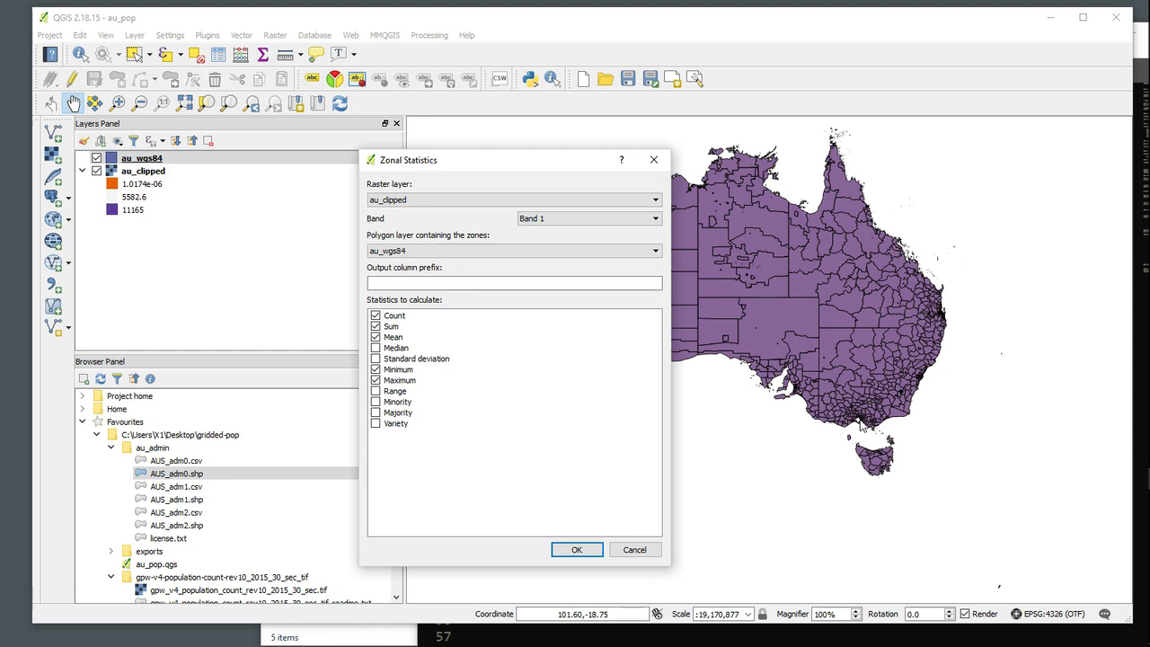
Step: Limit the zonal statistics to calculate to Sum only, excluding Count, Mean, Minimum and Maximum
{"action": "left_click", "coordinate": [376, 380]}
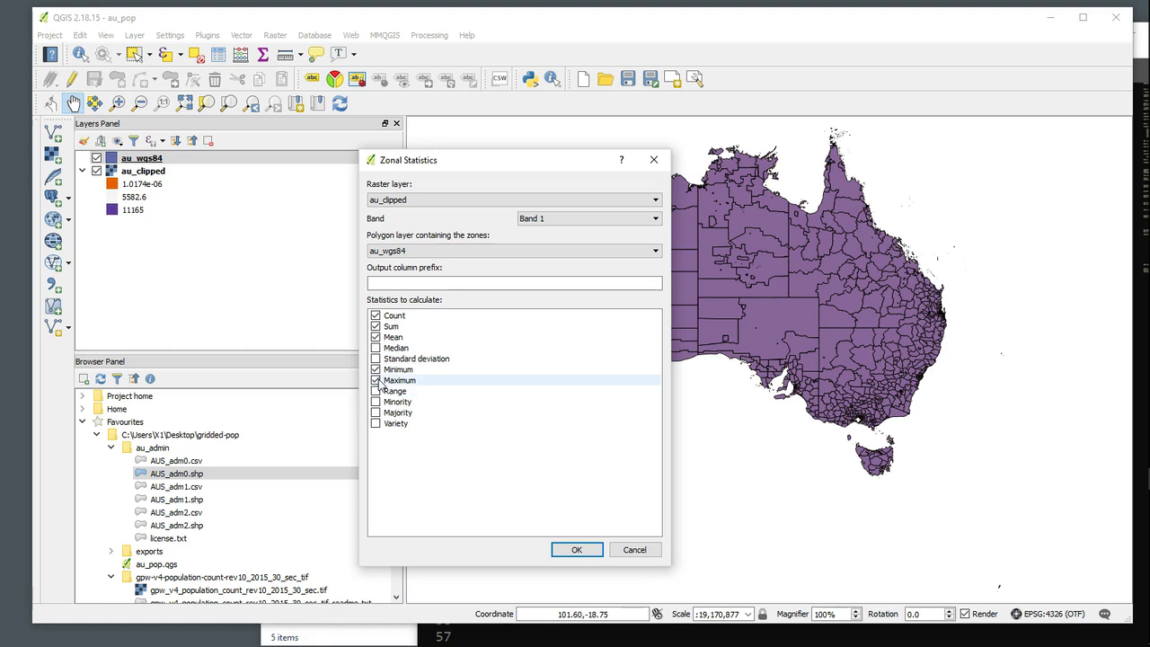
{"action": "left_click", "coordinate": [375, 369]}
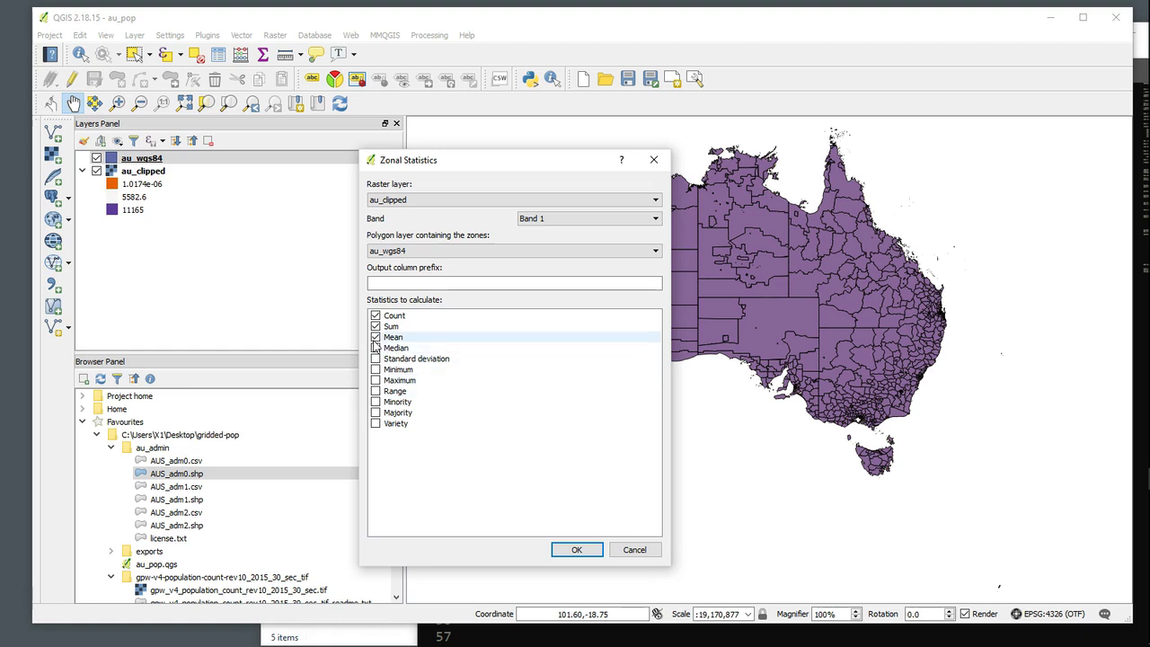
{"action": "left_click", "coordinate": [375, 338]}
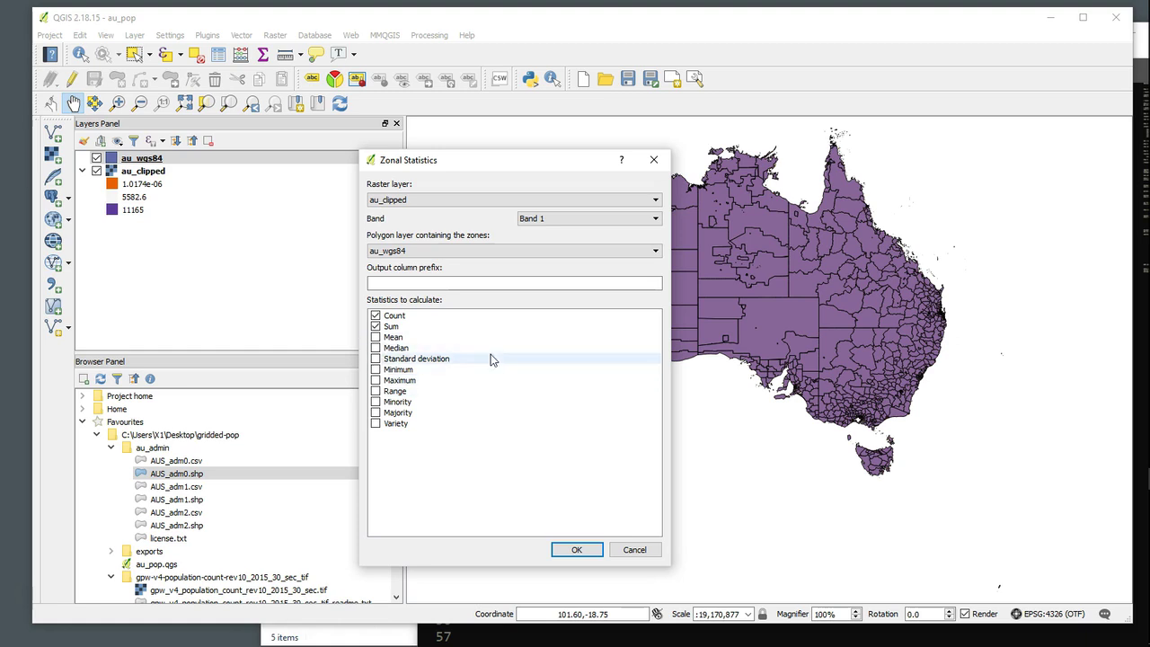
{"action": "left_click", "coordinate": [376, 326]}
{"action": "left_click", "coordinate": [376, 318]}
{"action": "left_click", "coordinate": [376, 328]}
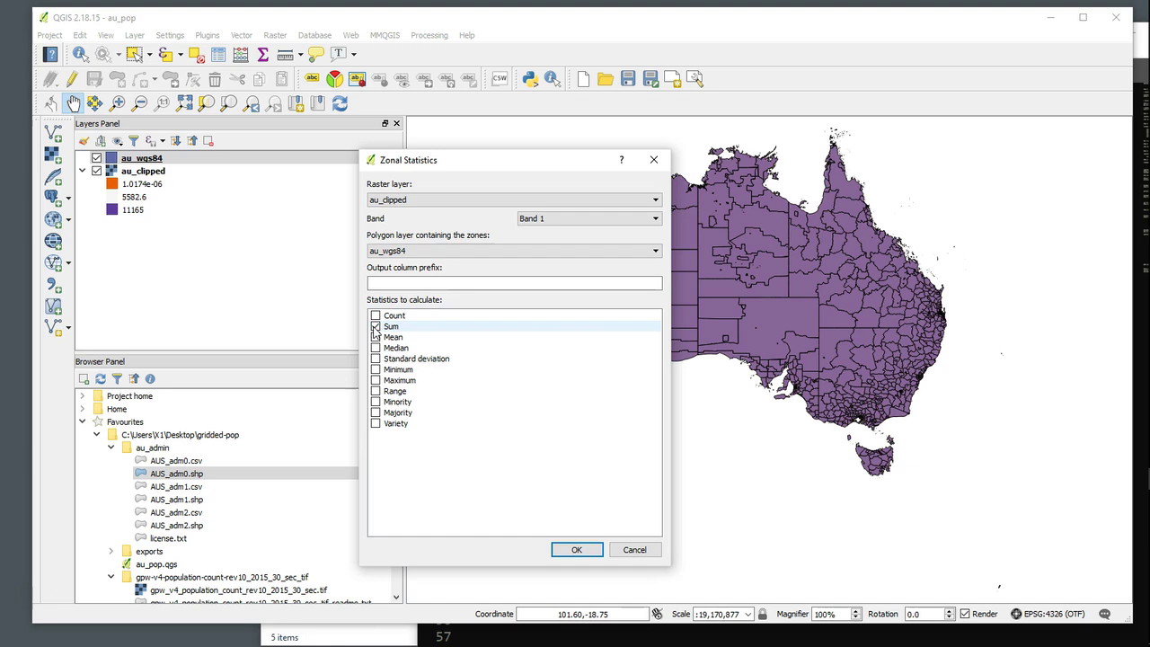
Step: Set the output column prefix to total and run the zonal statistics calculation
{"action": "left_click", "coordinate": [464, 285]}
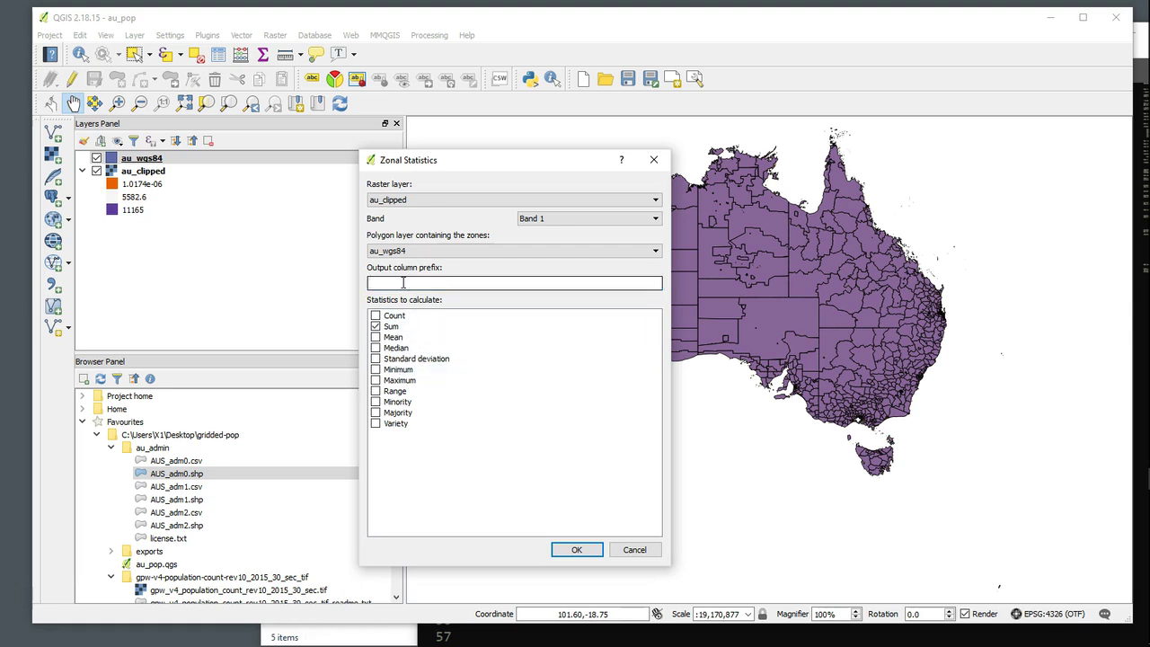
{"action": "type", "text": "otal"}
{"action": "left_click", "coordinate": [577, 550]}
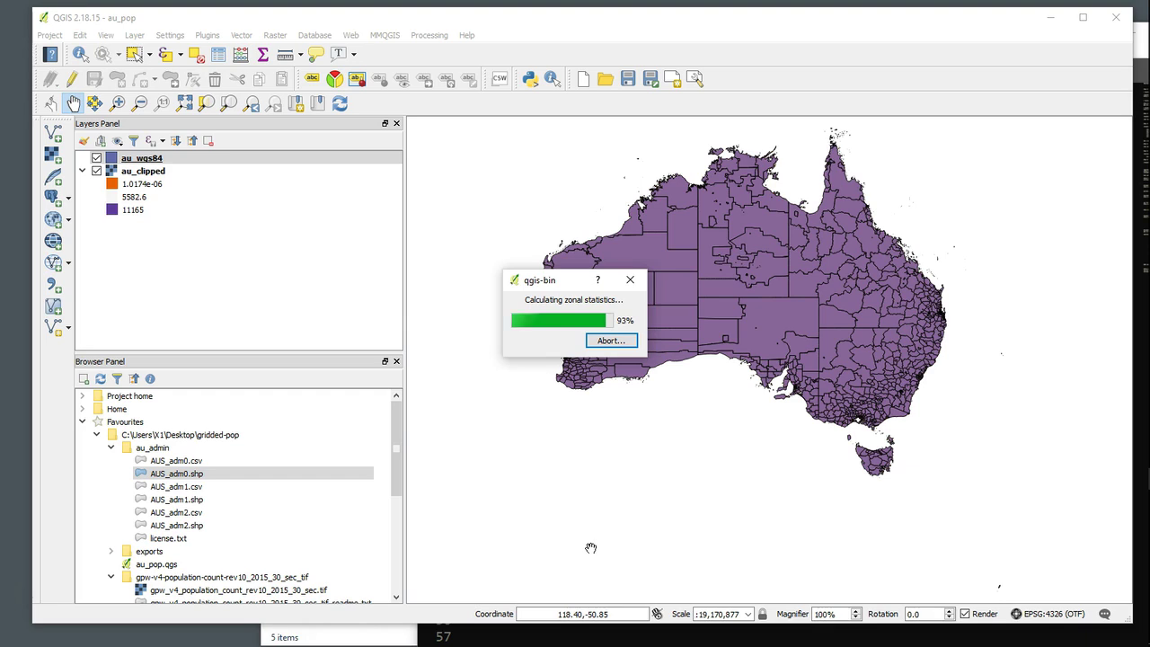
Step: Open au_wgs84's attribute table and sort it by totalsum to examine the lowest and highest population totals
{"action": "right_click", "coordinate": [152, 160]}
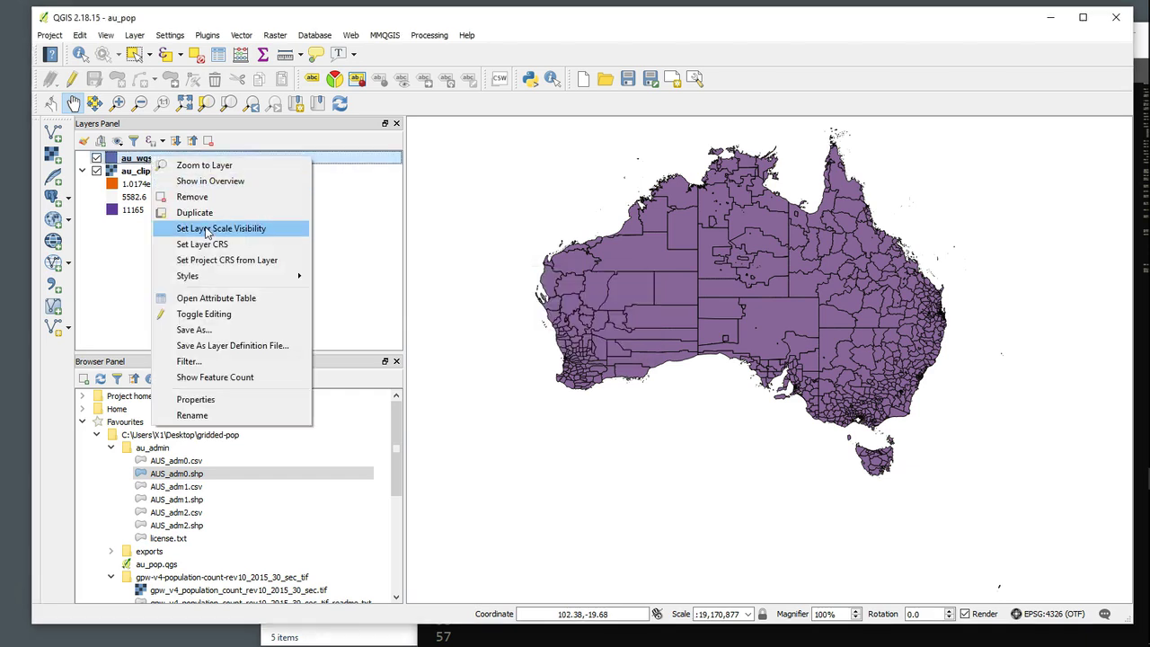
{"action": "left_click", "coordinate": [214, 300]}
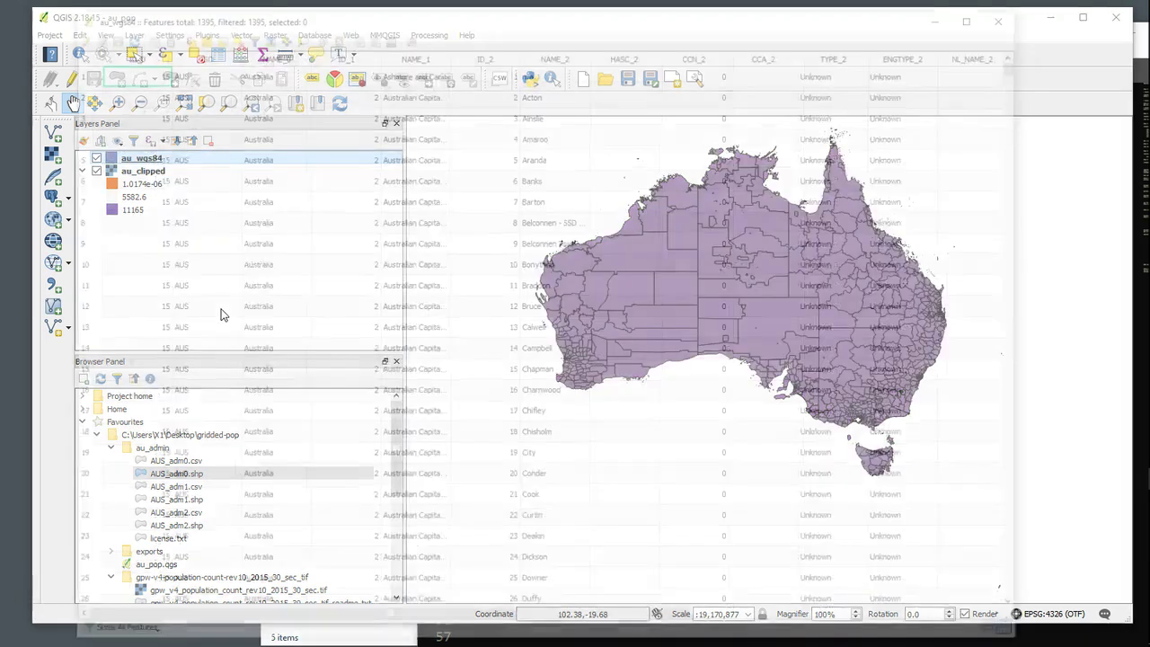
{"action": "left_click_drag", "start_coordinate": [452, 635], "coordinate": [710, 635]}
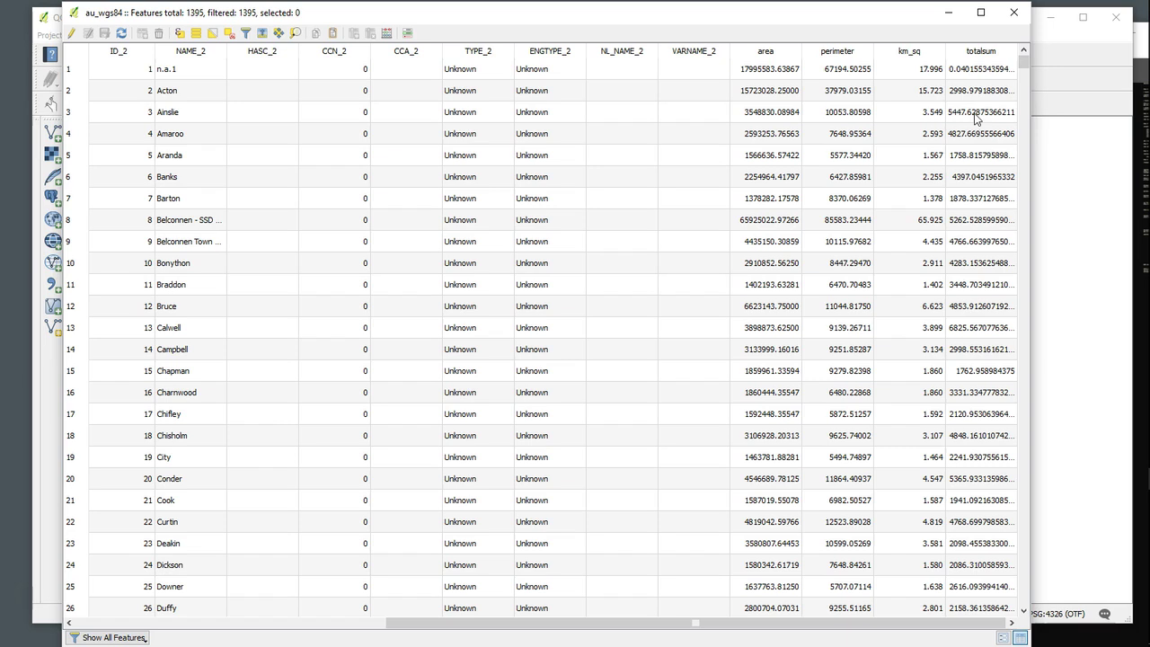
{"action": "scroll", "coordinate": [976, 116], "scroll_direction": "down", "scroll_amount": 11}
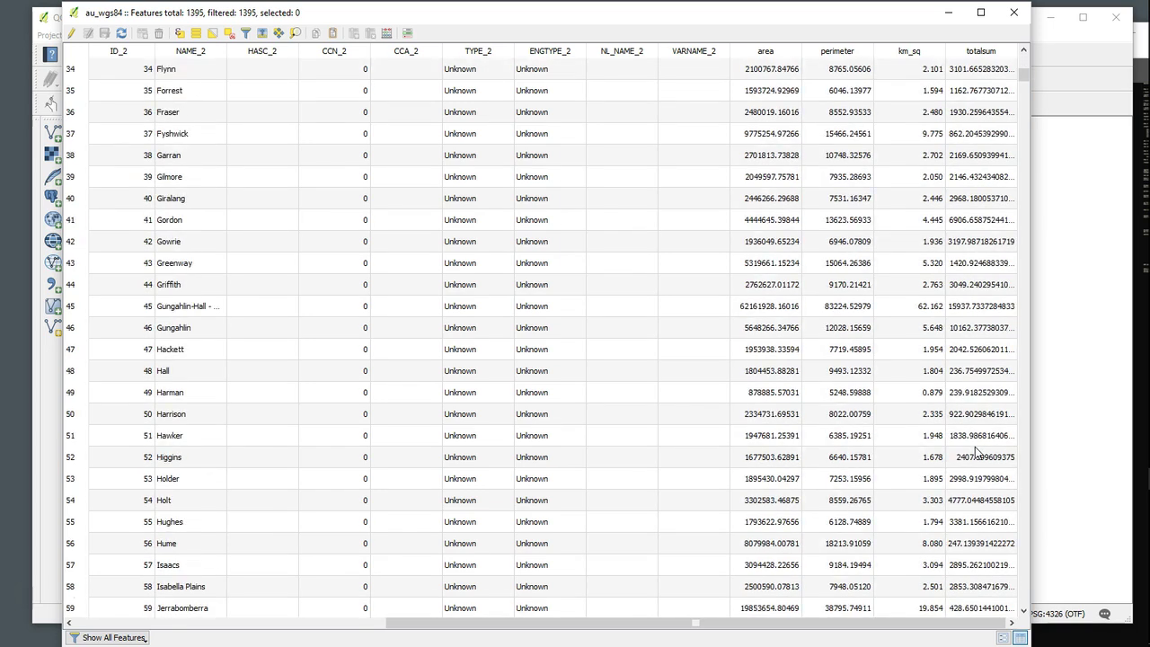
{"action": "left_click", "coordinate": [982, 52]}
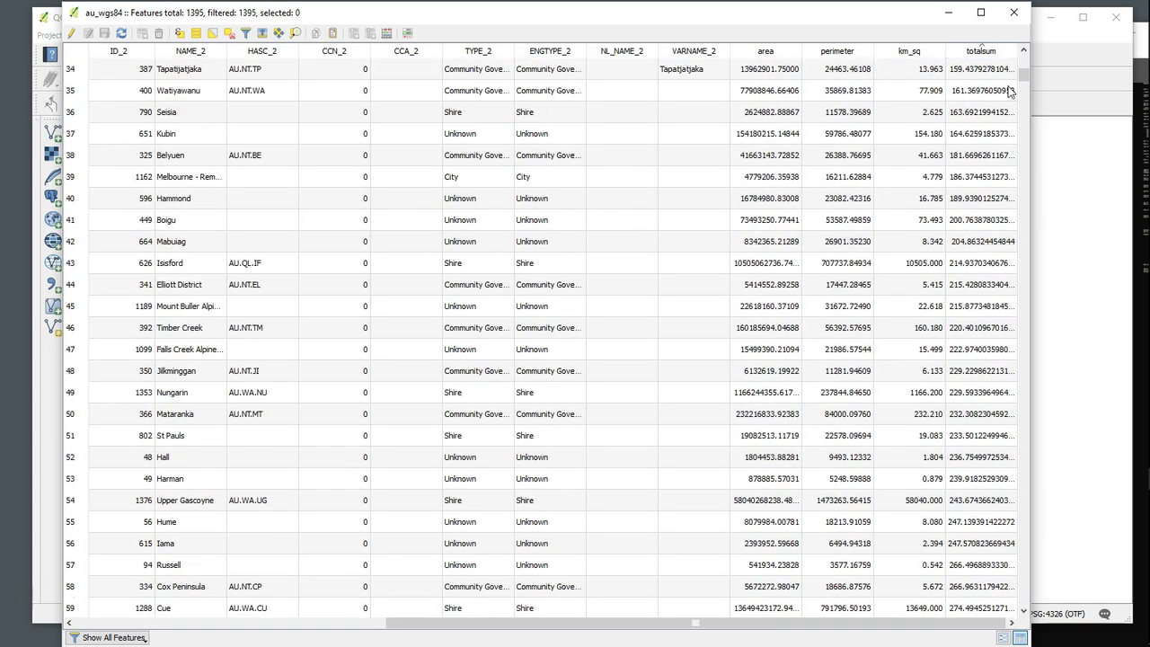
{"action": "left_click_drag", "start_coordinate": [1021, 82], "coordinate": [1030, 54]}
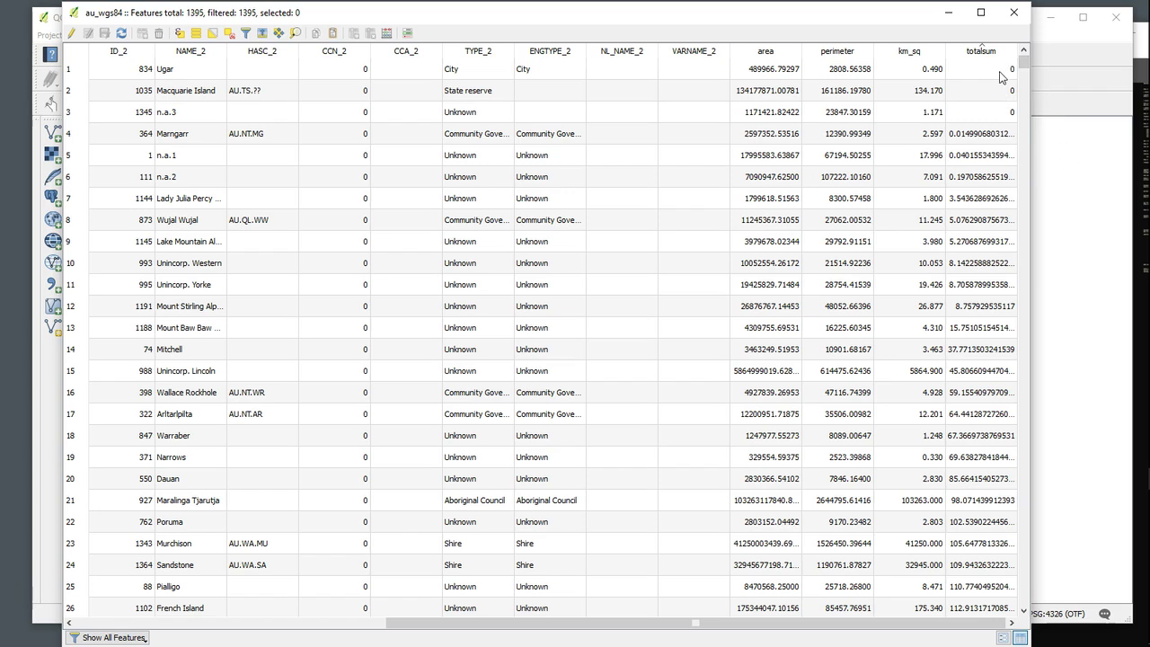
{"action": "scroll", "coordinate": [988, 90], "scroll_direction": "down", "scroll_amount": 1}
{"action": "scroll", "coordinate": [988, 83], "scroll_direction": "up", "scroll_amount": 1}
{"action": "scroll", "coordinate": [992, 86], "scroll_direction": "down", "scroll_amount": 12}
{"action": "left_click_drag", "start_coordinate": [1025, 81], "coordinate": [1006, 613]}
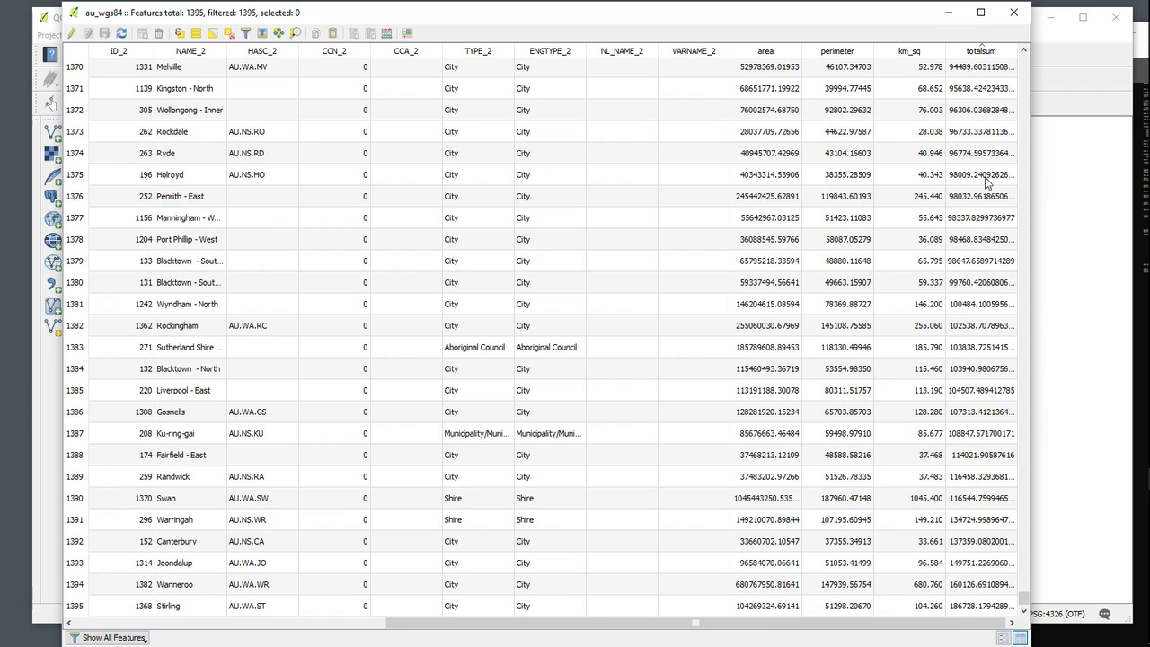
{"action": "left_click", "coordinate": [1013, 11]}
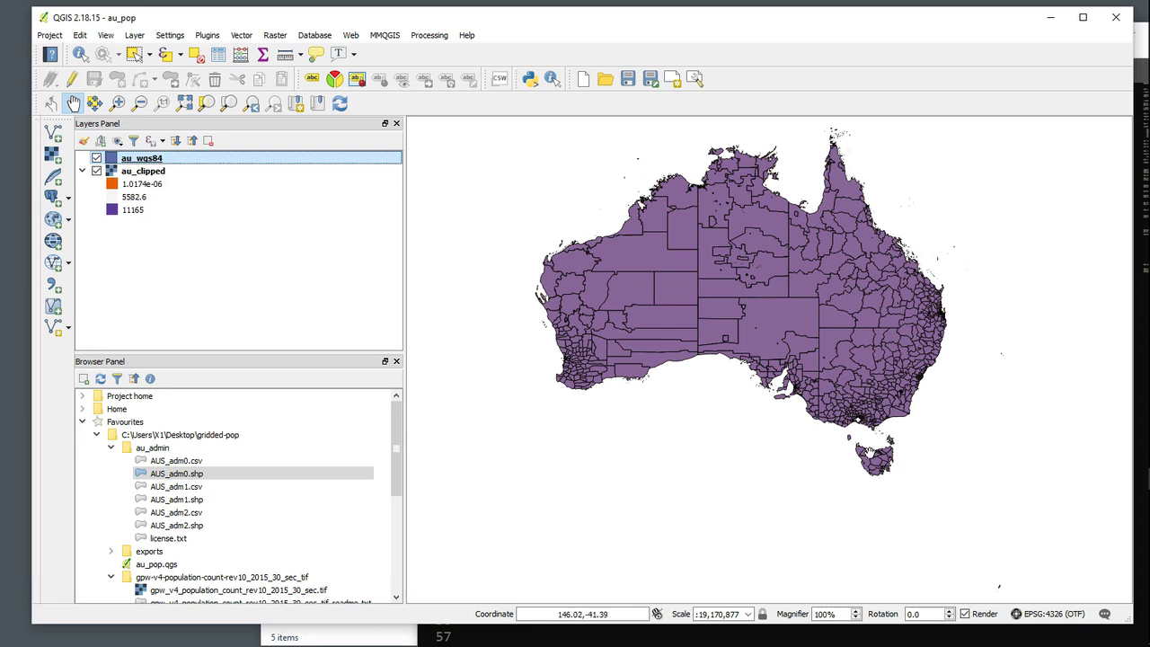
Step: Examine the admin units along the southeast coast on the map, and check the km_sq and totalsum columns in au_wgs84's attribute table
{"action": "scroll", "coordinate": [872, 431], "scroll_direction": "down", "scroll_amount": 2}
{"action": "scroll", "coordinate": [873, 431], "scroll_direction": "up", "scroll_amount": 3}
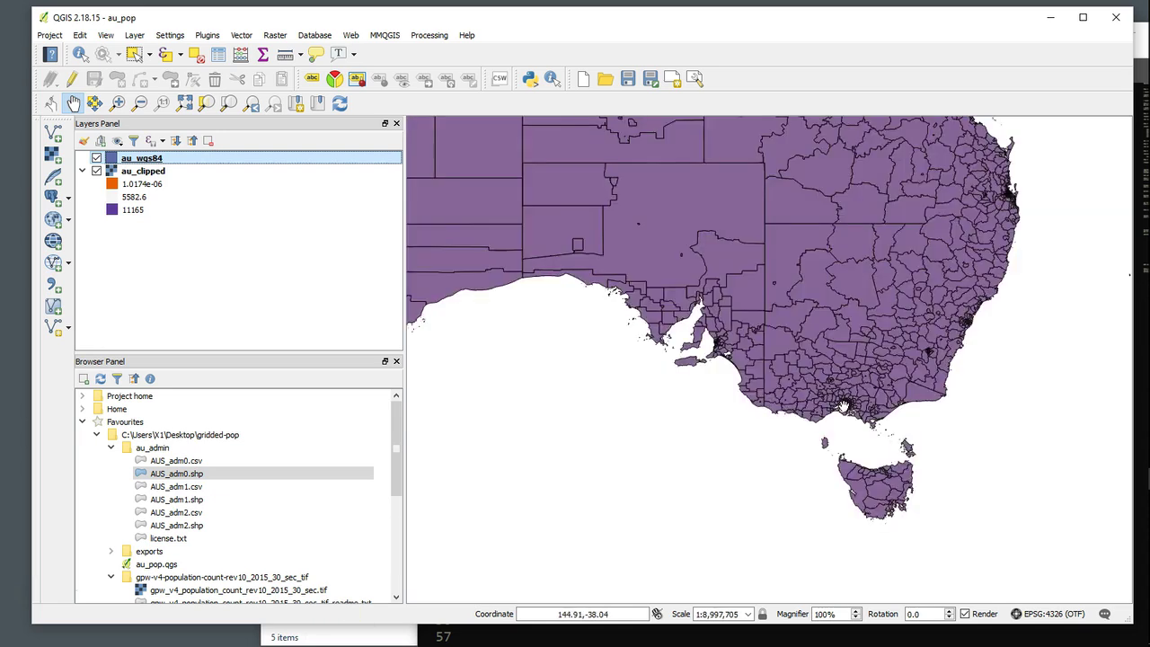
{"action": "scroll", "coordinate": [843, 405], "scroll_direction": "up", "scroll_amount": 3}
{"action": "scroll", "coordinate": [881, 409], "scroll_direction": "up", "scroll_amount": 1}
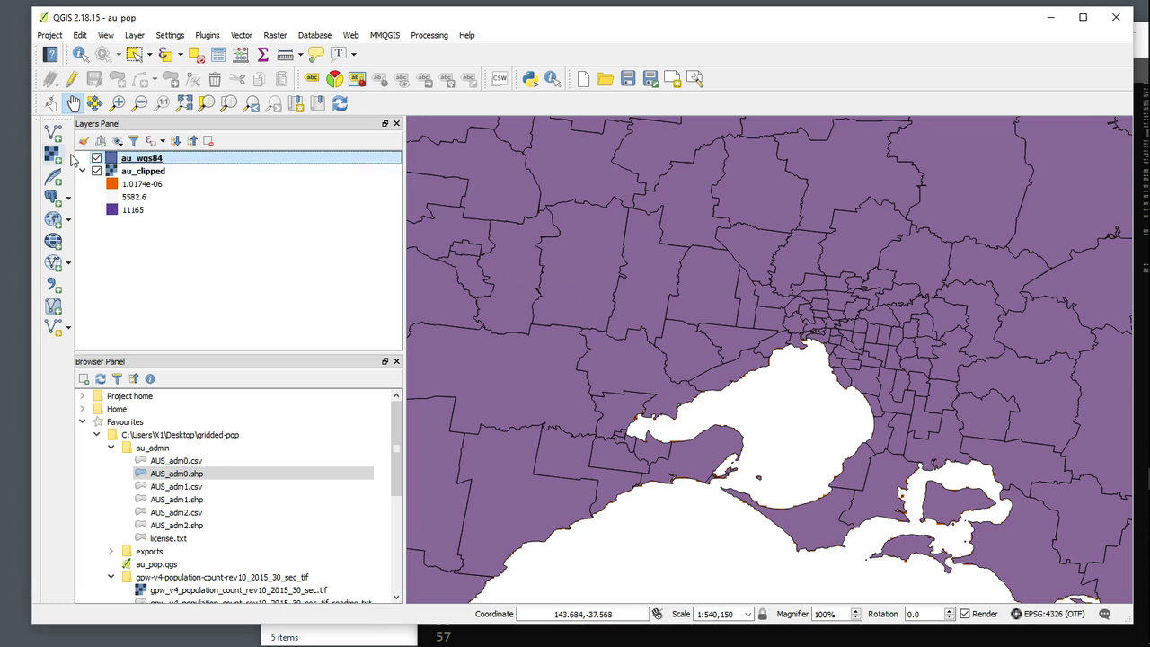
{"action": "right_click", "coordinate": [146, 160]}
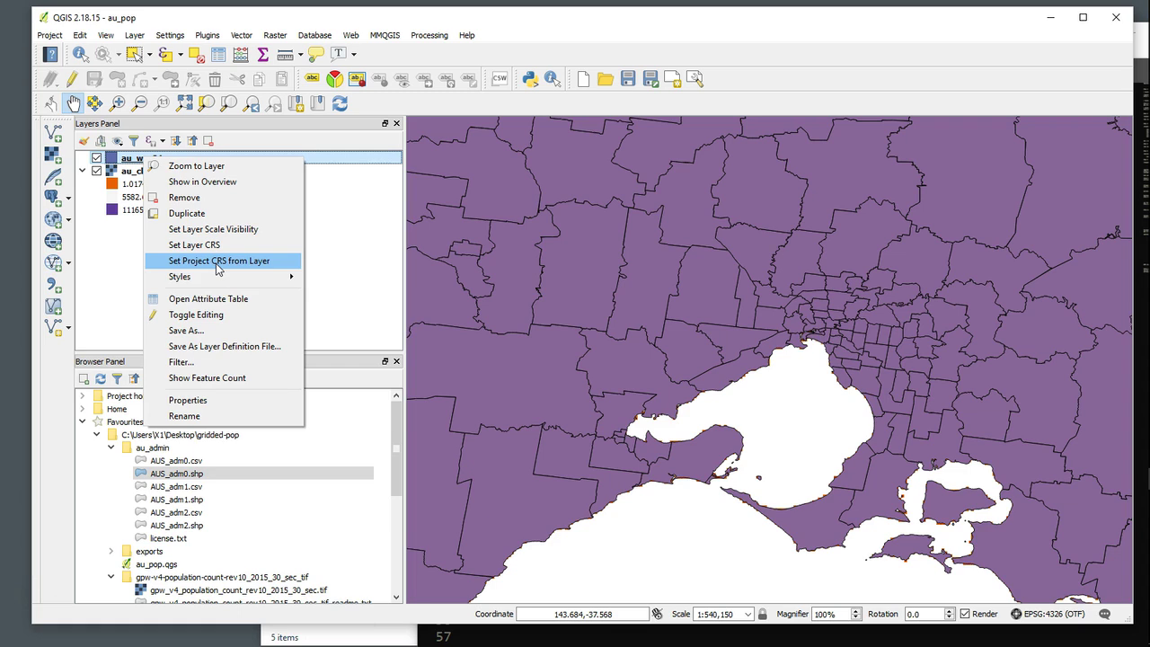
{"action": "left_click", "coordinate": [219, 300]}
{"action": "left_click_drag", "start_coordinate": [355, 632], "coordinate": [666, 629]}
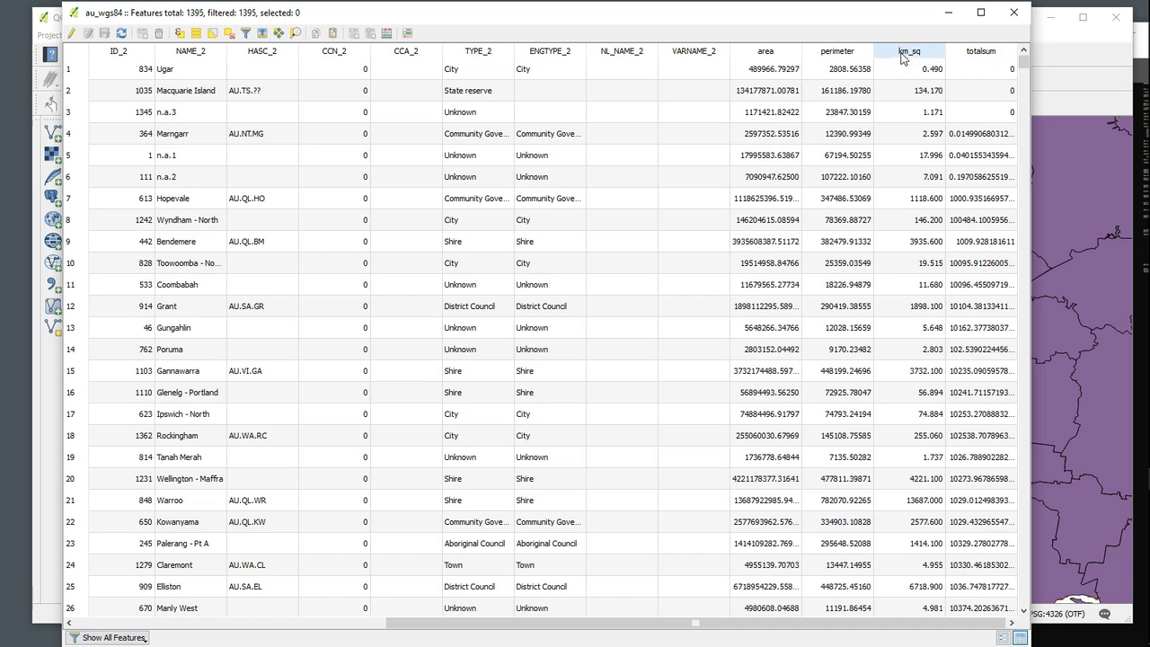
{"action": "left_click", "coordinate": [1013, 12]}
Step: Define a new field pop_den for au_wgs84 in the Field calculator as Decimal number (real) with length 5 and precision 3
{"action": "left_click", "coordinate": [240, 56]}
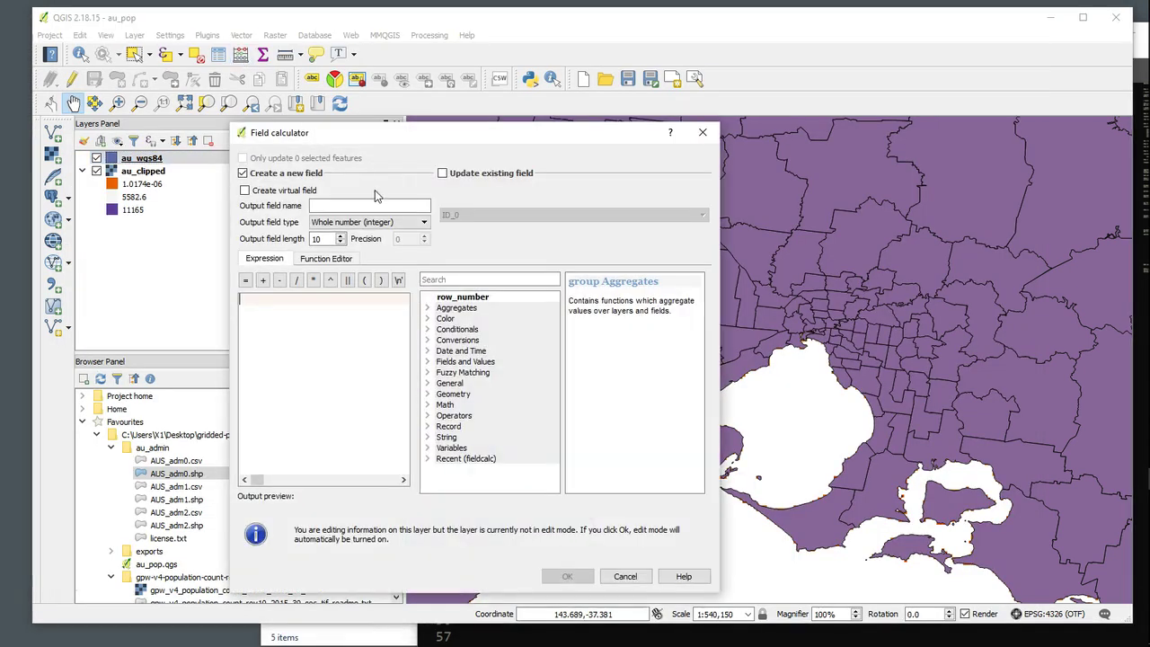
{"action": "left_click", "coordinate": [359, 204]}
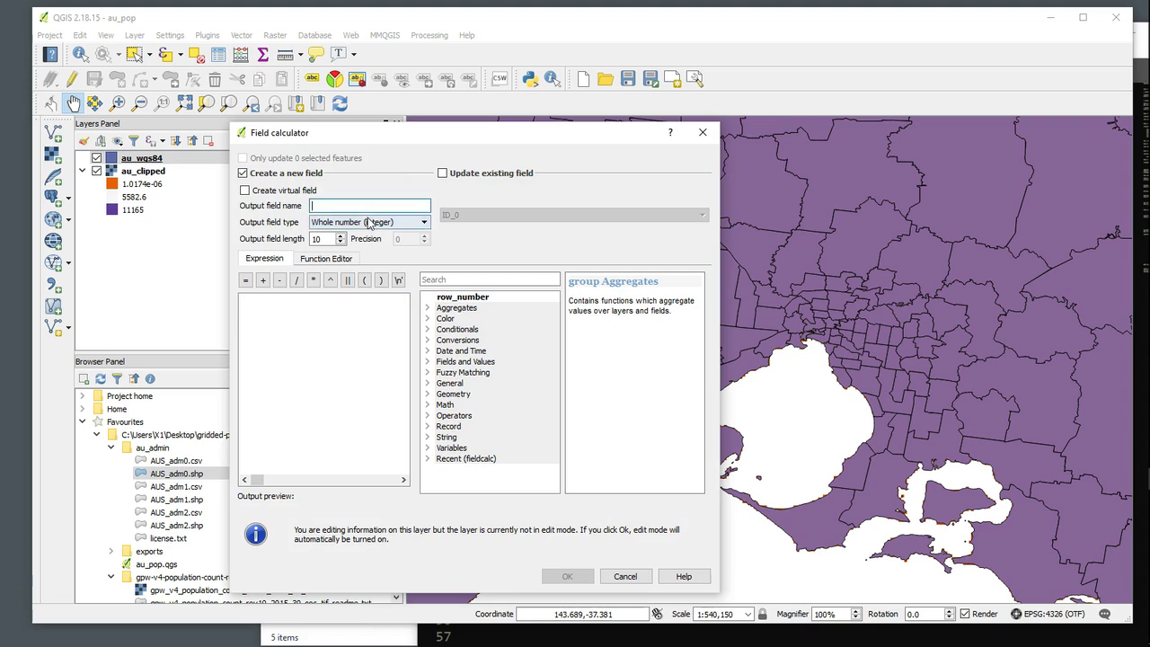
{"action": "type", "text": "po"}
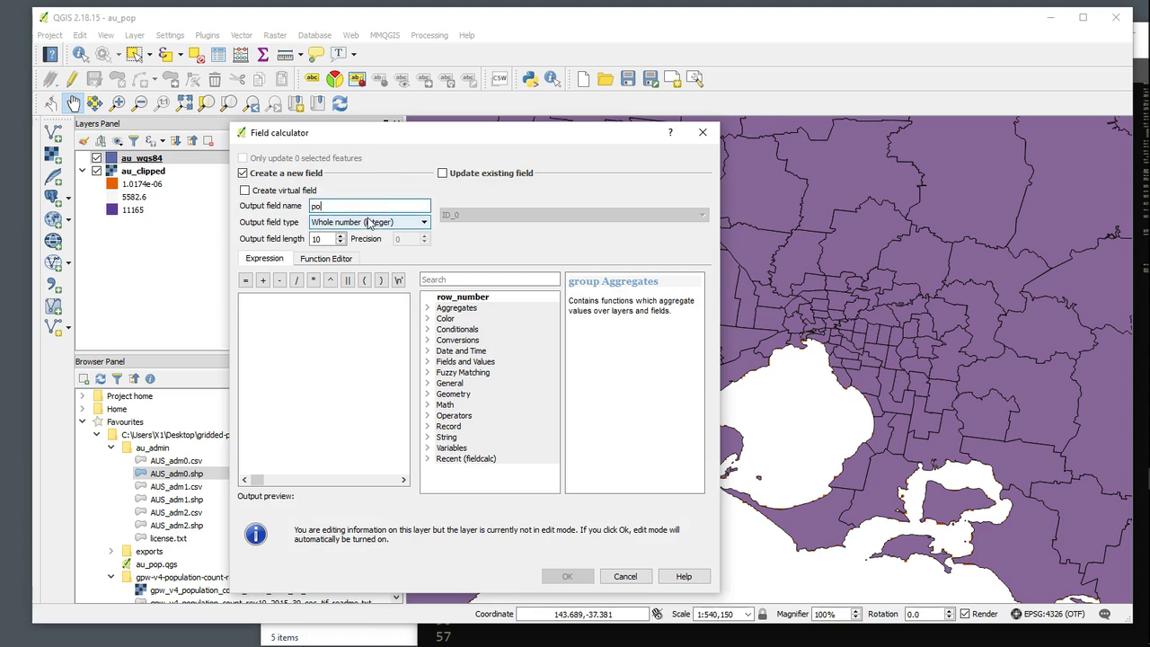
{"action": "type", "text": "p_den"}
{"action": "left_click", "coordinate": [368, 223]}
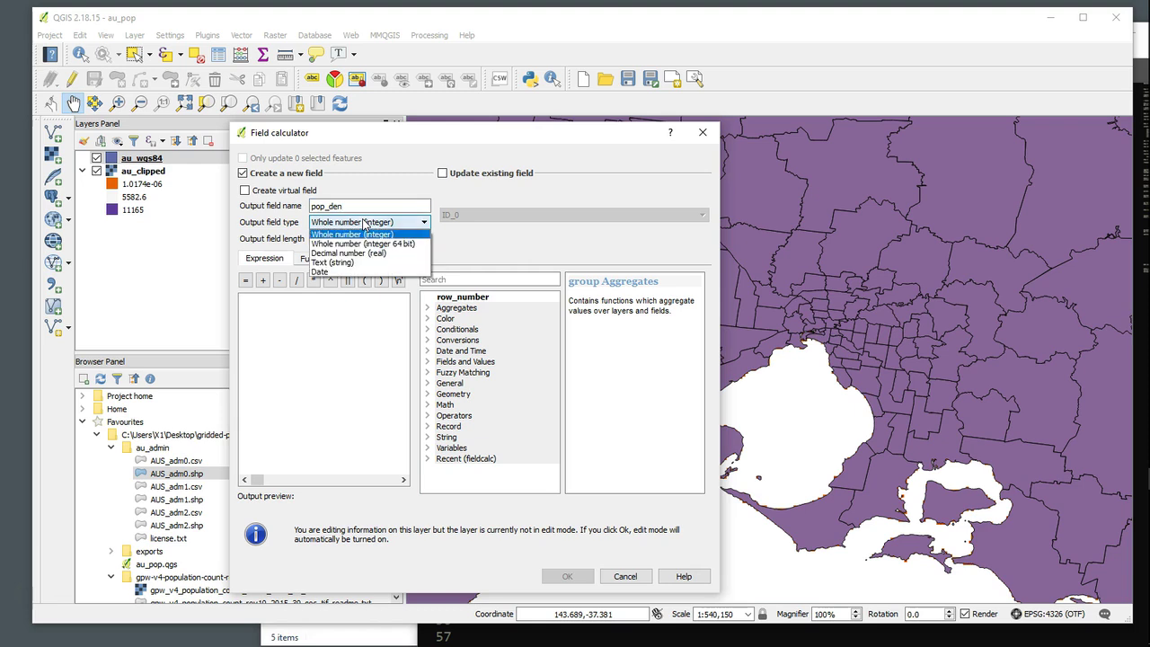
{"action": "left_click", "coordinate": [357, 254]}
{"action": "left_click_drag", "start_coordinate": [325, 238], "coordinate": [290, 238]}
{"action": "type", "text": "5"}
{"action": "key", "text": "Tab"}
{"action": "type", "text": "0"}
{"action": "type", "text": "3"}
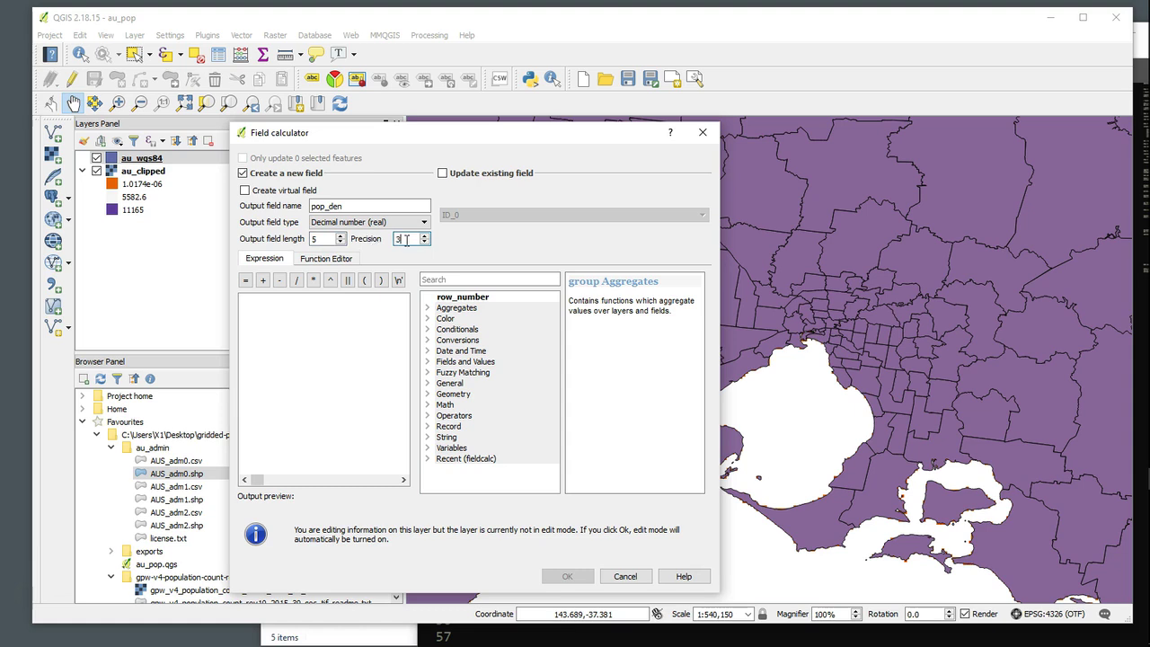
Step: Calculate pop_den with the expression "totalsum" / "km_sq", picking both fields from Fields and Values, and run the calculation
{"action": "double_click", "coordinate": [464, 361]}
{"action": "left_click_drag", "start_coordinate": [551, 359], "coordinate": [560, 456]}
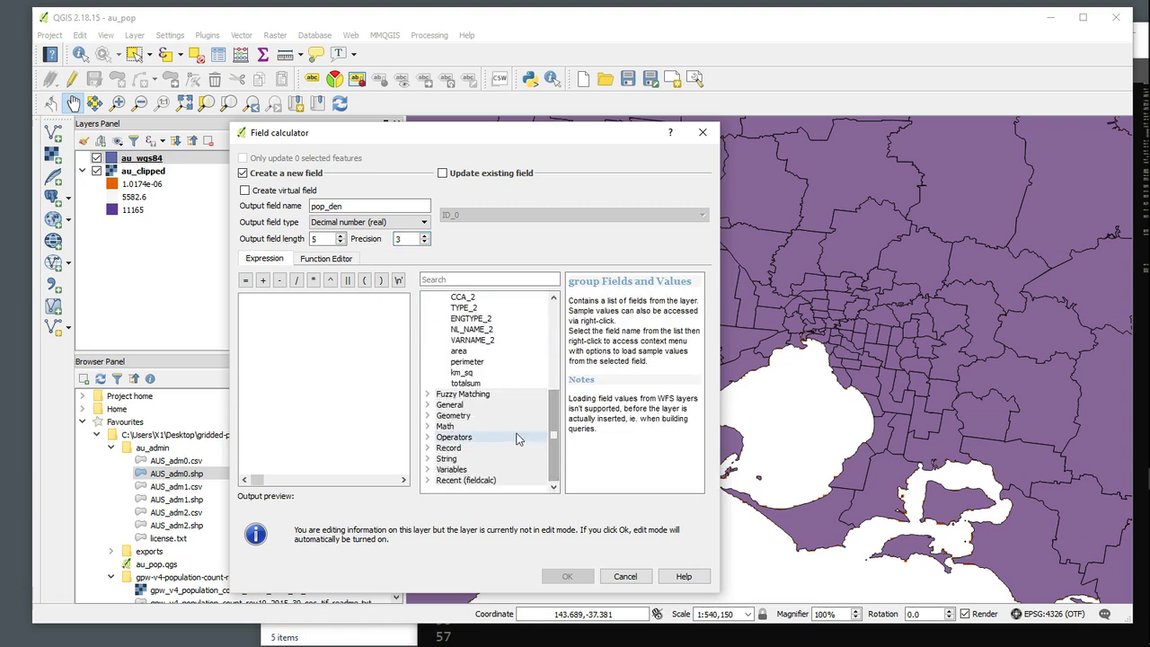
{"action": "double_click", "coordinate": [467, 384]}
{"action": "left_click", "coordinate": [296, 279]}
{"action": "left_click", "coordinate": [460, 373]}
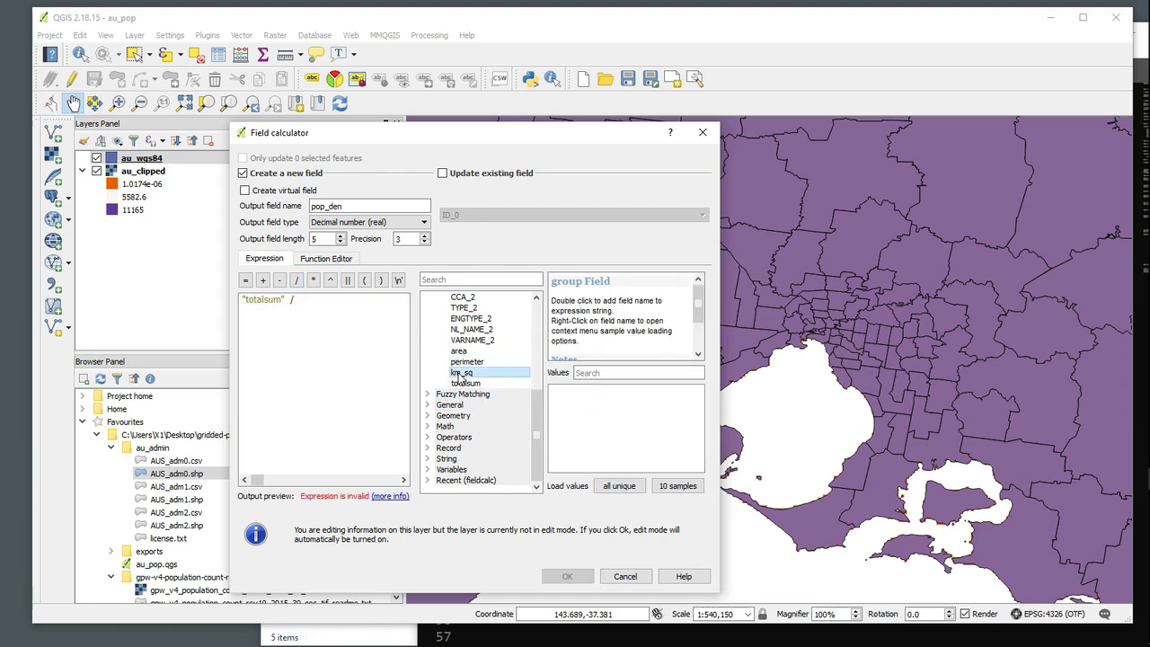
{"action": "double_click", "coordinate": [461, 372]}
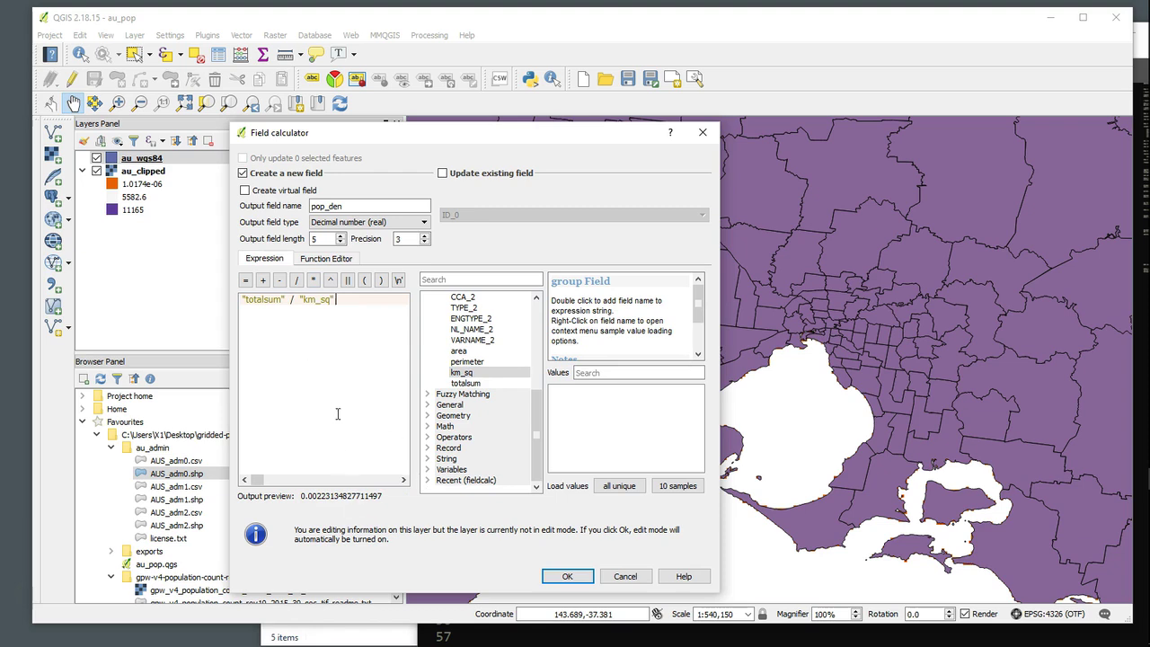
{"action": "left_click", "coordinate": [568, 577]}
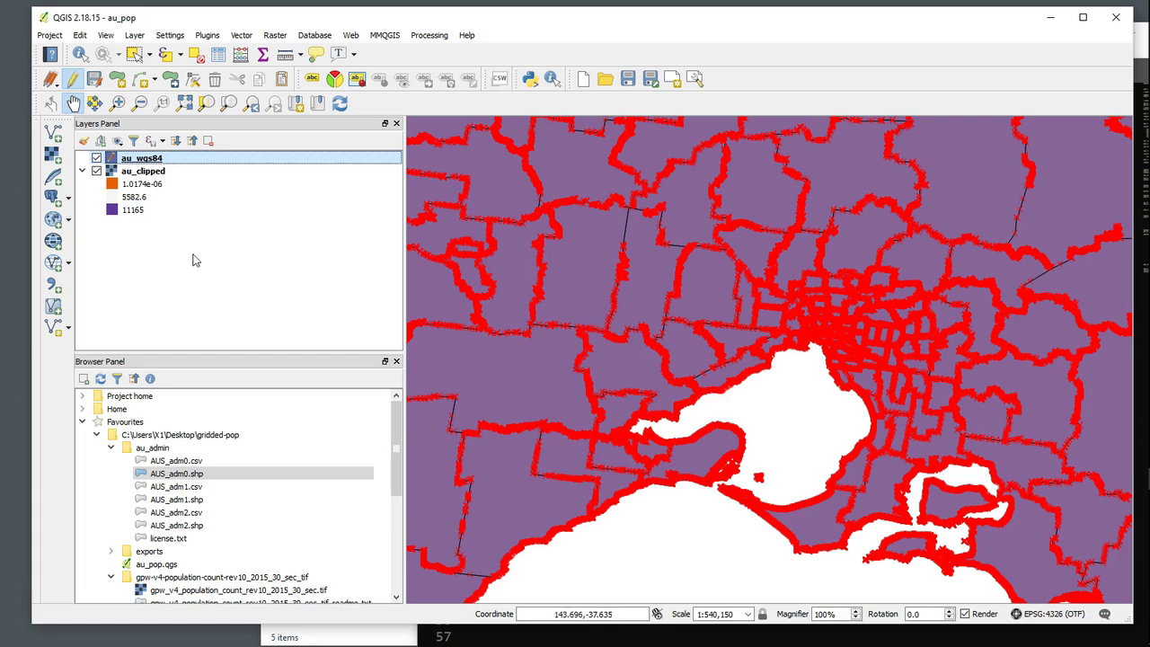
Step: Save the layer edits of au_wgs84 and turn off its editing mode
{"action": "right_click", "coordinate": [148, 159]}
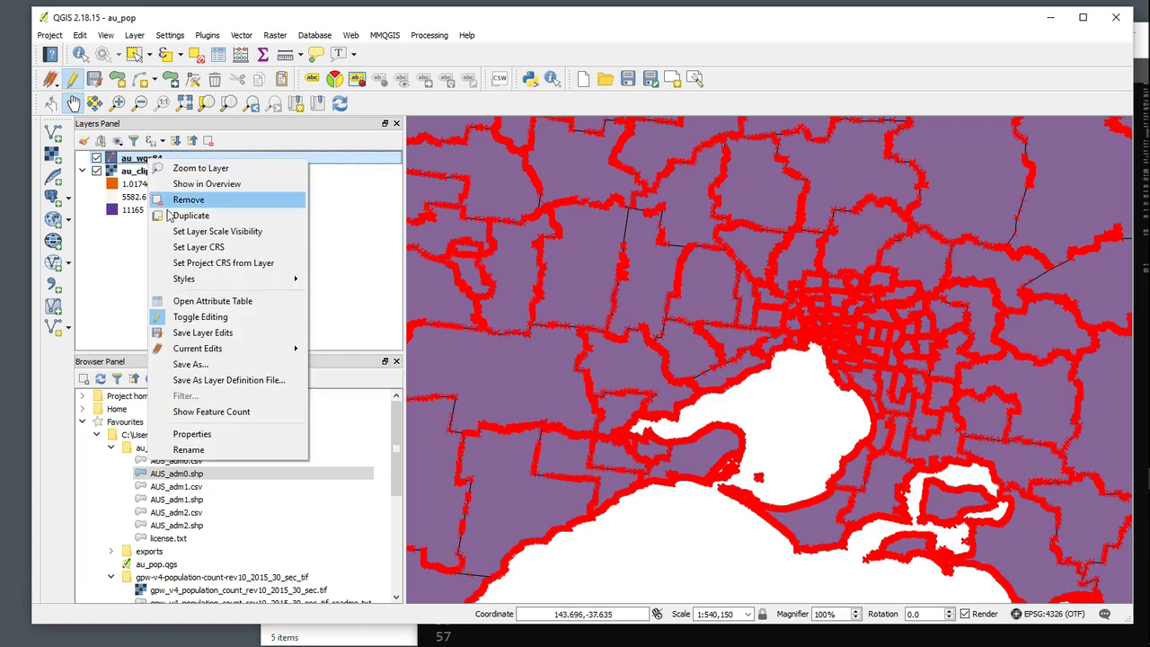
{"action": "left_click", "coordinate": [229, 334]}
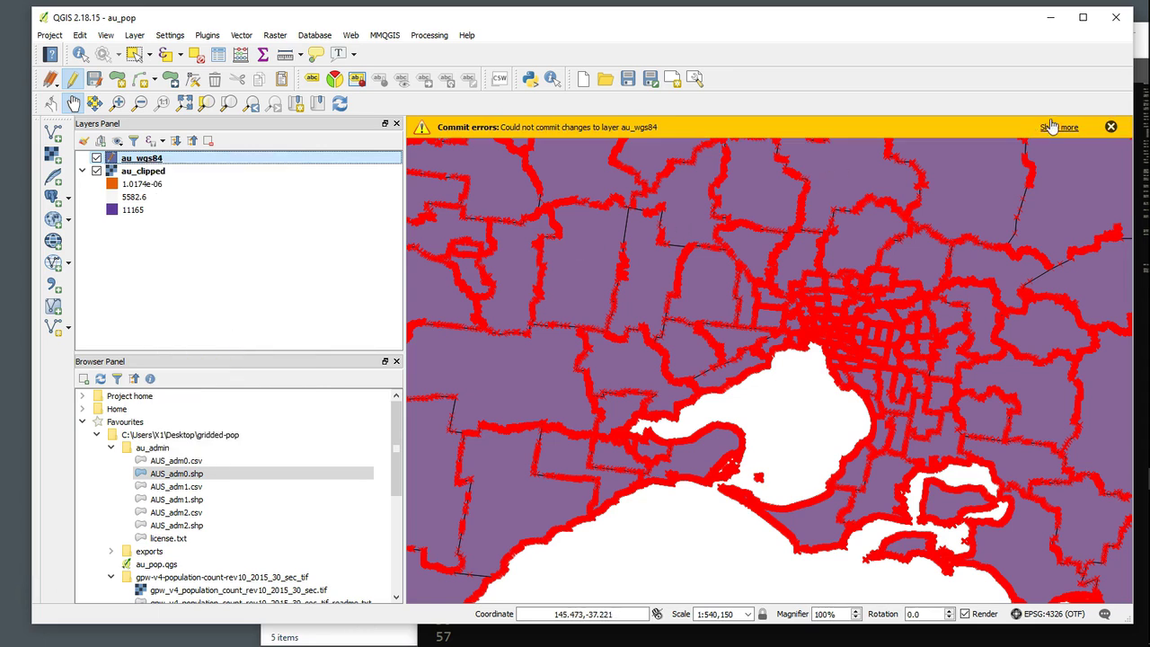
{"action": "left_click", "coordinate": [1110, 129]}
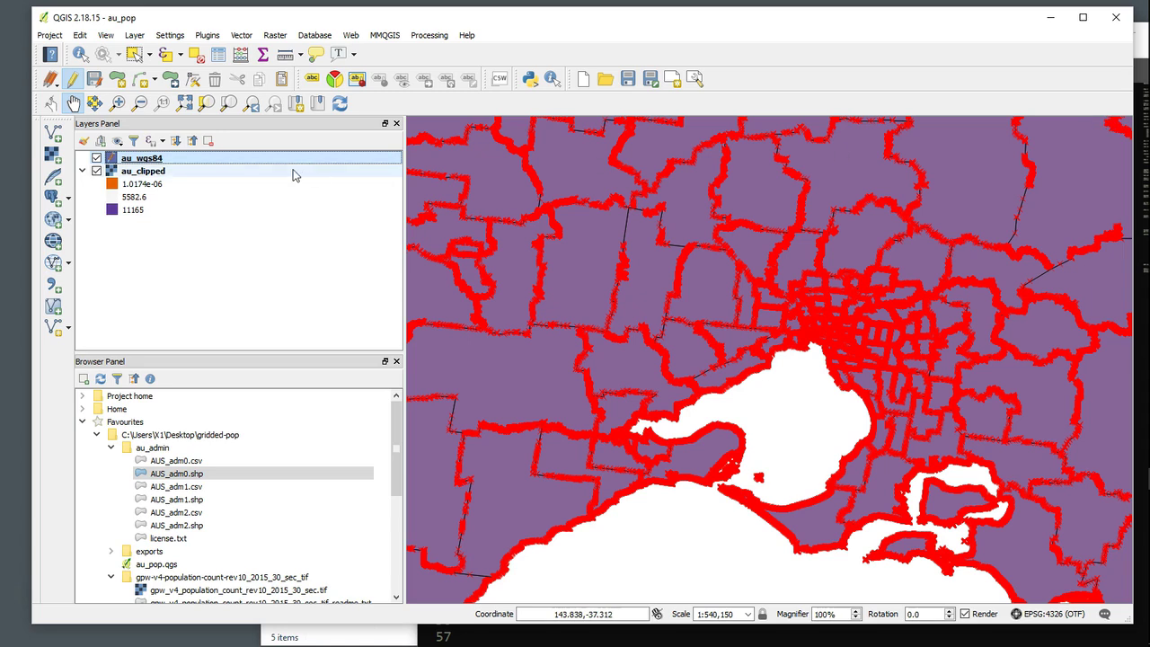
{"action": "right_click", "coordinate": [158, 161]}
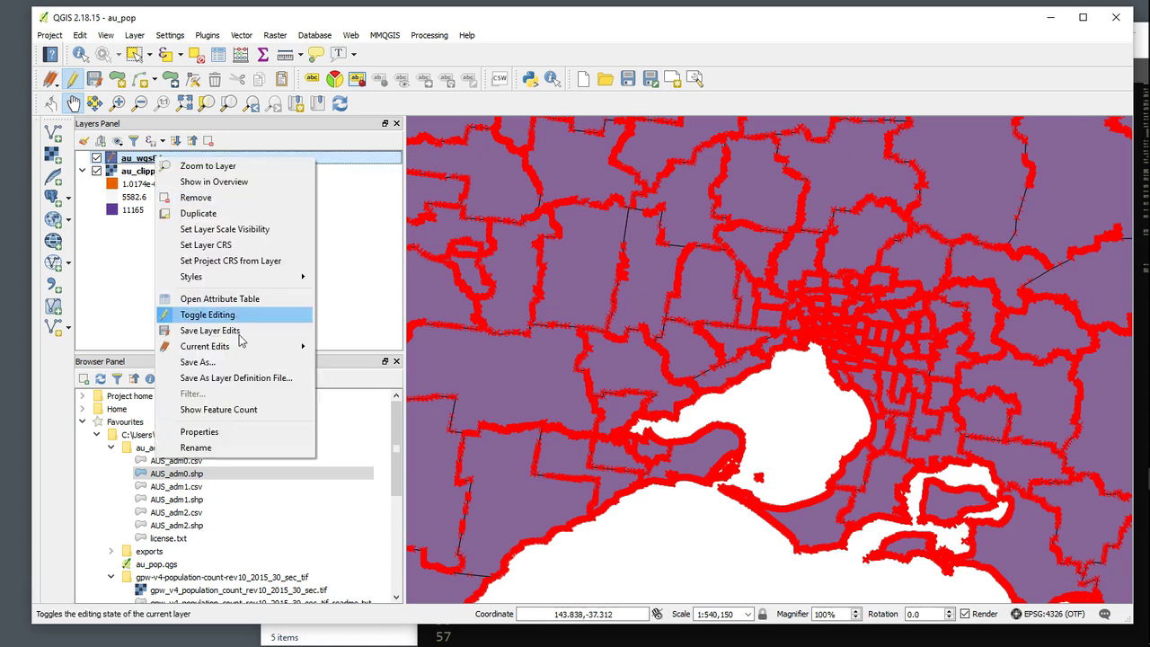
{"action": "left_click", "coordinate": [269, 315]}
{"action": "right_click", "coordinate": [151, 162]}
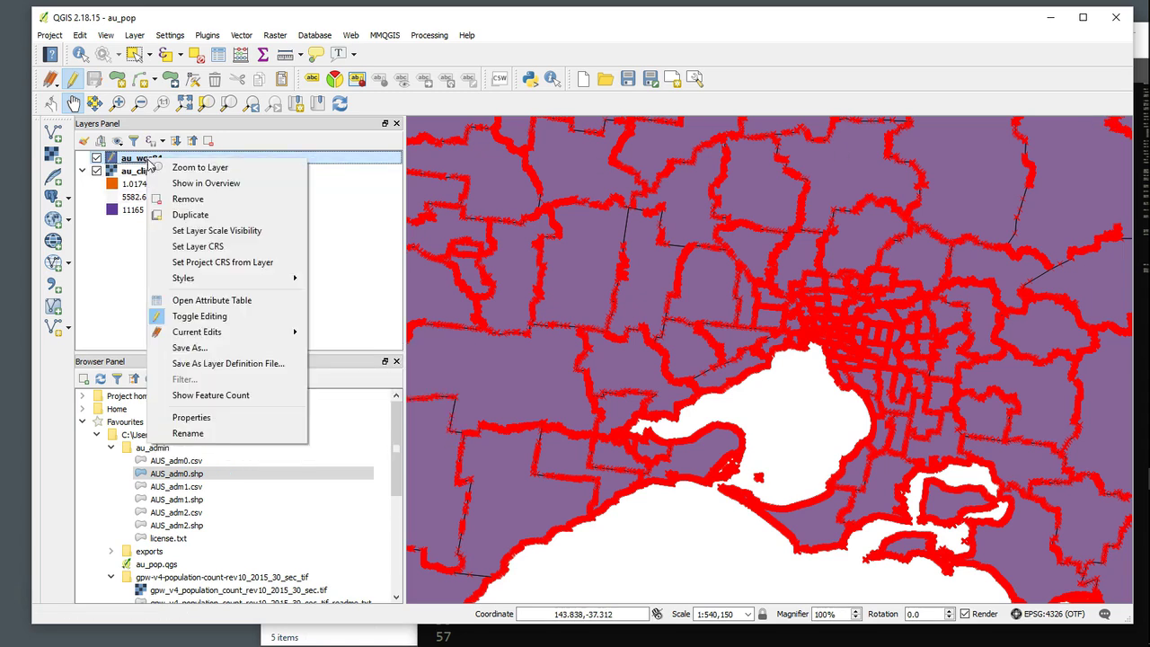
{"action": "mouse_move", "coordinate": [239, 284]}
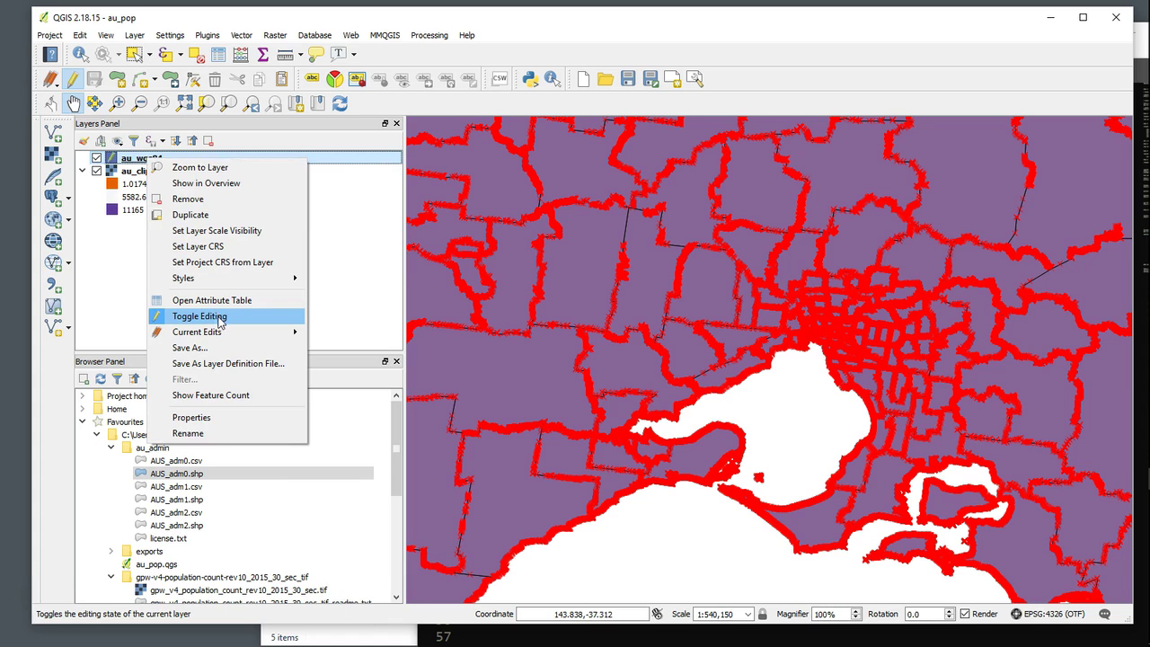
{"action": "left_click", "coordinate": [219, 318]}
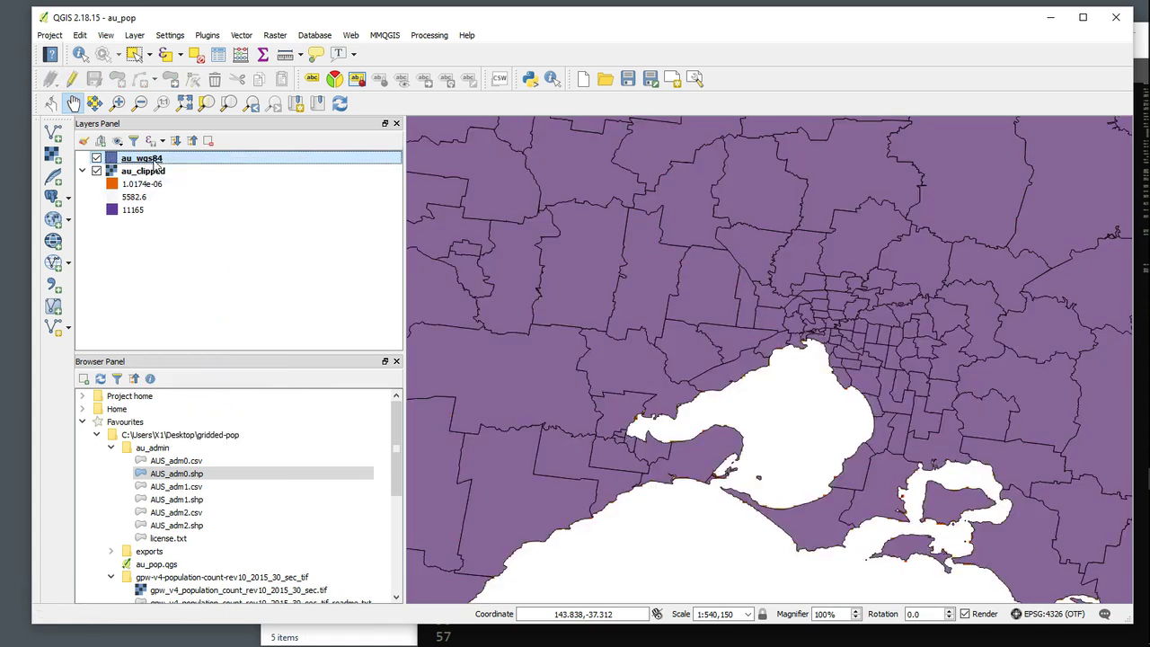
Step: Open au_wgs84's attribute table and sort it by pop_den to examine the lowest and highest population densities
{"action": "right_click", "coordinate": [156, 161]}
{"action": "left_click", "coordinate": [230, 302]}
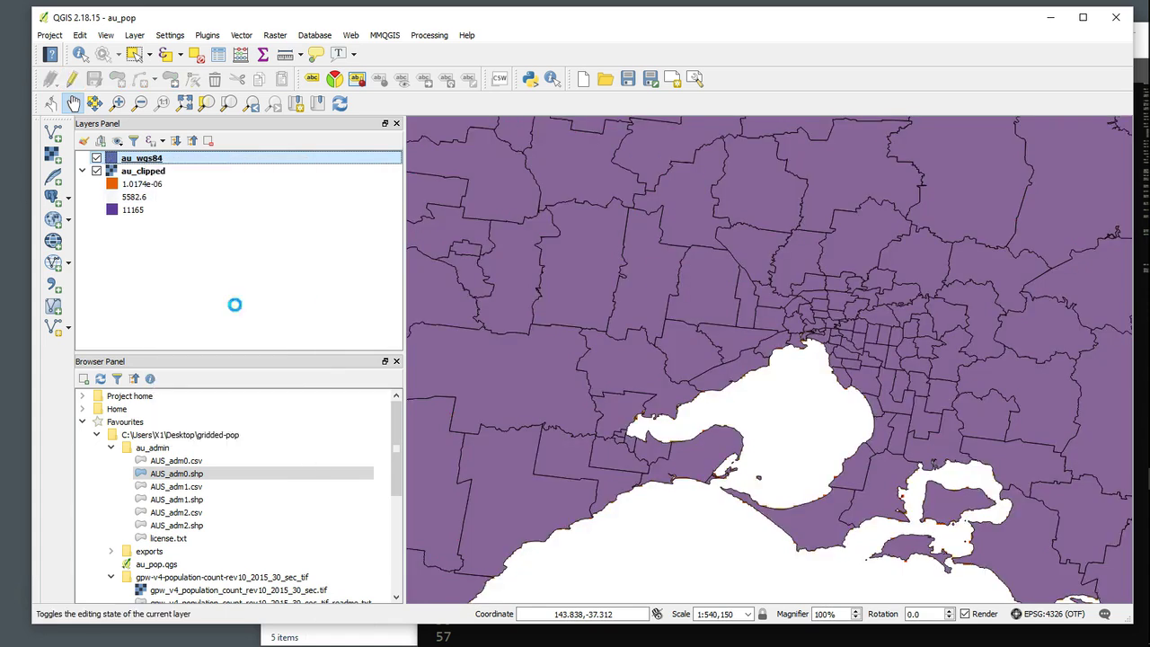
{"action": "left_click", "coordinate": [1002, 53]}
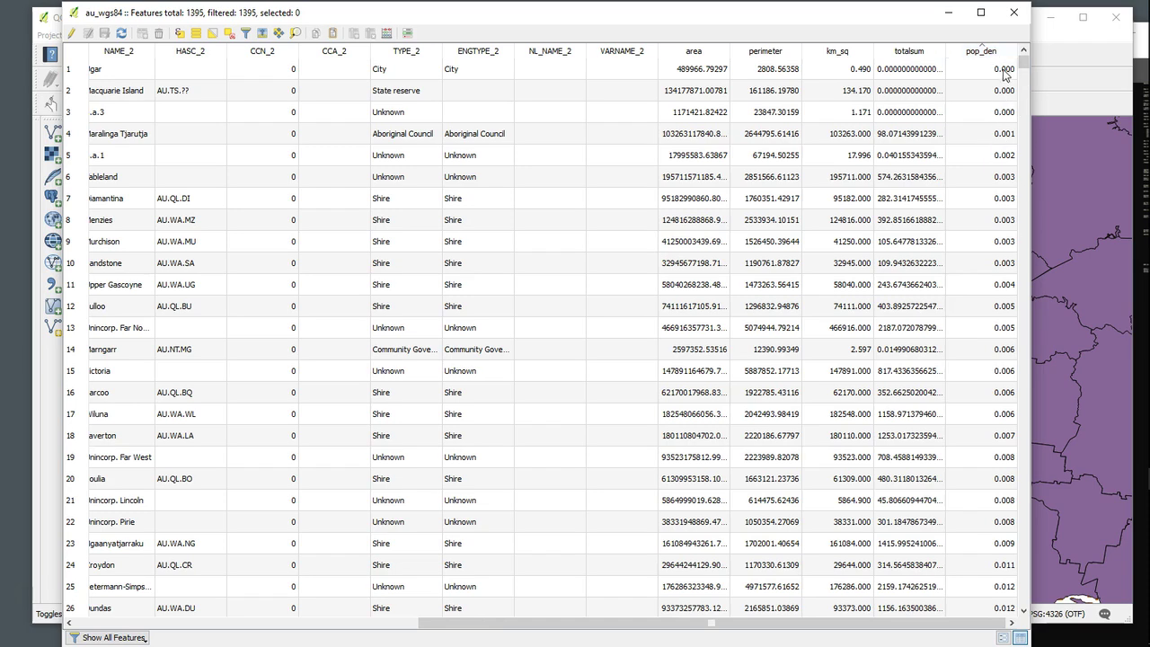
{"action": "left_click_drag", "start_coordinate": [1029, 70], "coordinate": [1009, 443]}
{"action": "left_click_drag", "start_coordinate": [1021, 571], "coordinate": [1024, 611]}
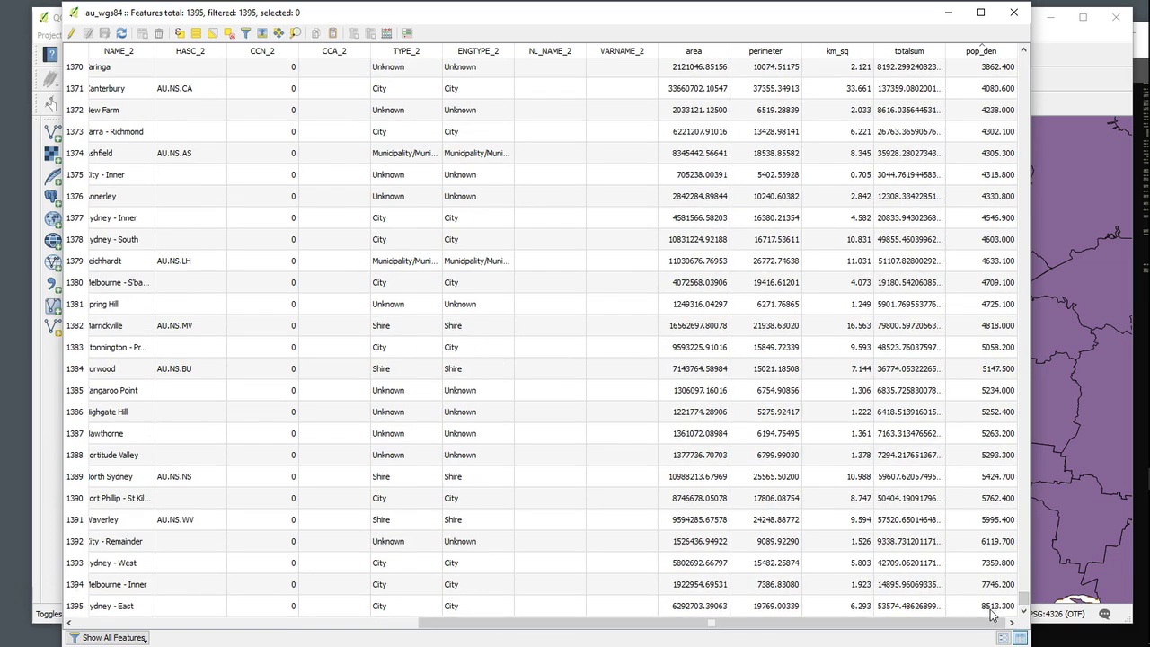
Step: Select the densest units in the table, from Sydney - East up to Yarra - Richmond, and uncover the map to locate them
{"action": "left_click", "coordinate": [73, 606]}
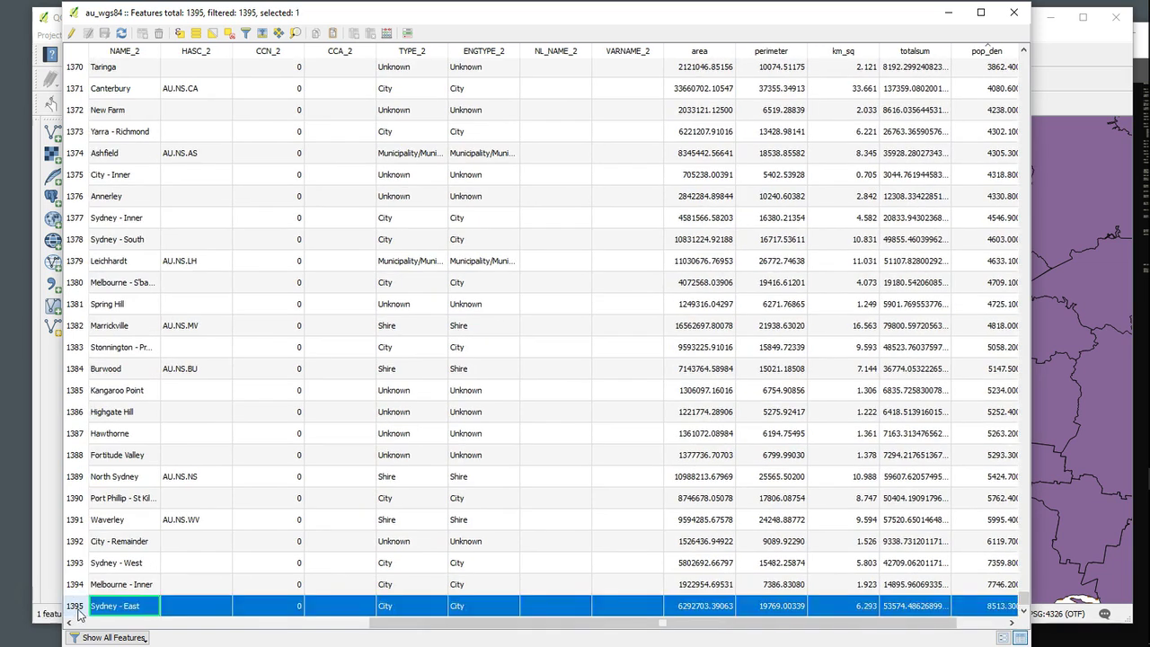
{"action": "left_click", "coordinate": [78, 133], "text": "shift"}
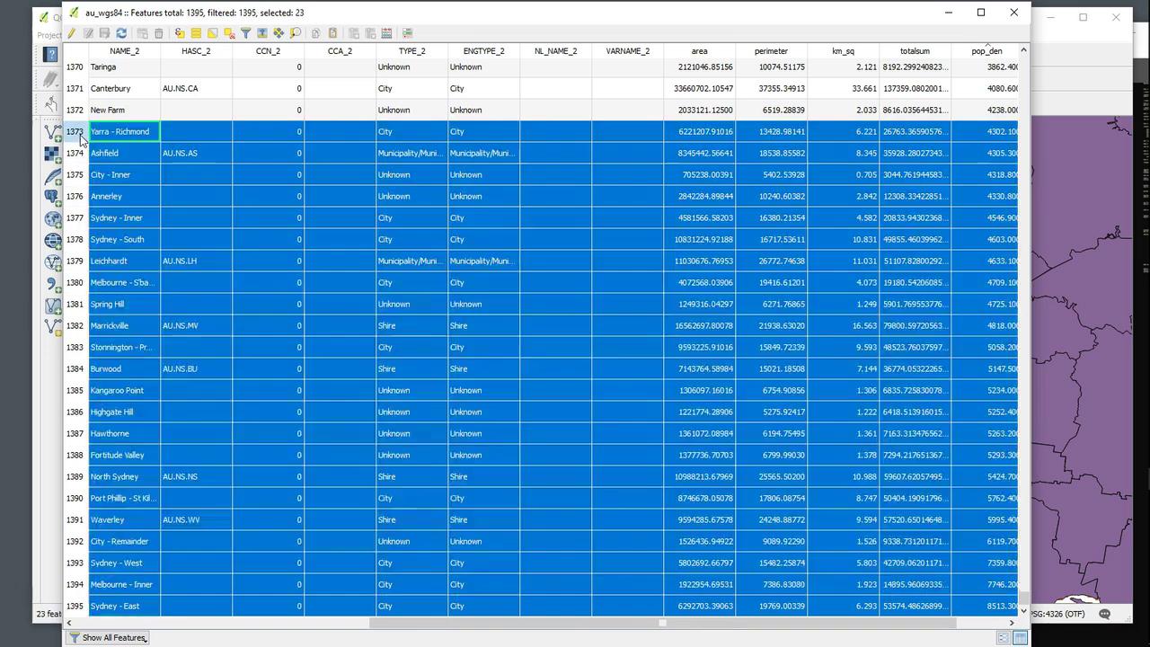
{"action": "left_click", "coordinate": [982, 13]}
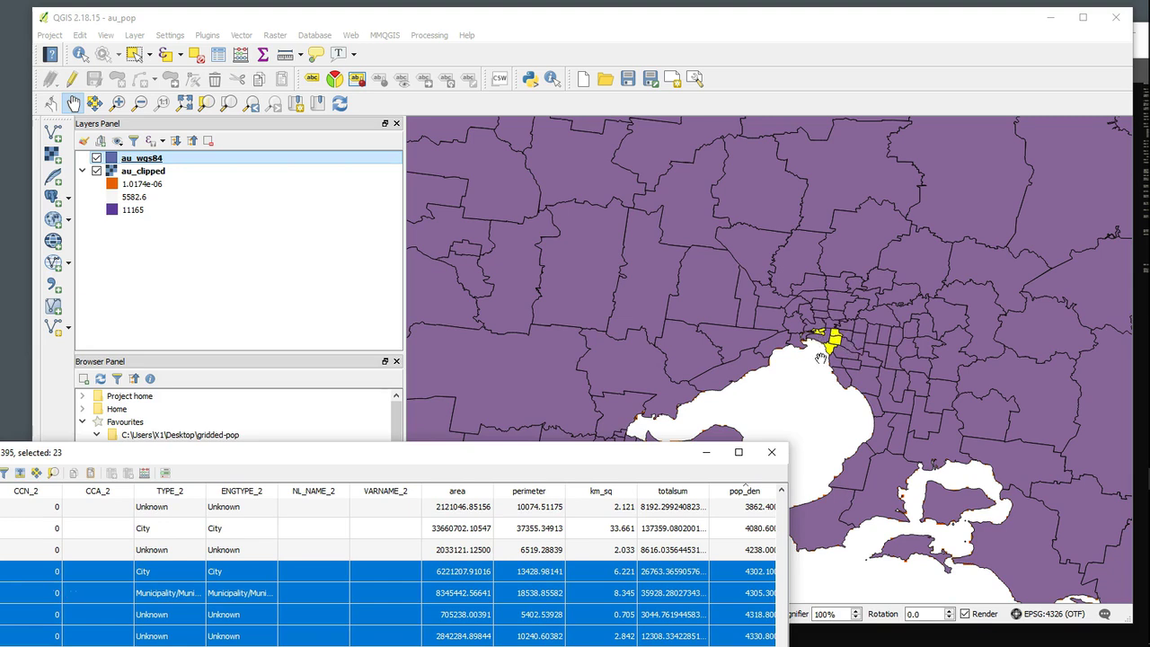
Step: Toggle the visibility of au_wgs84 to compare the selected dense units with the au_clipped population raster underneath
{"action": "left_click", "coordinate": [96, 158]}
{"action": "left_click", "coordinate": [96, 158]}
{"action": "left_click", "coordinate": [96, 158]}
{"action": "left_click", "coordinate": [97, 158]}
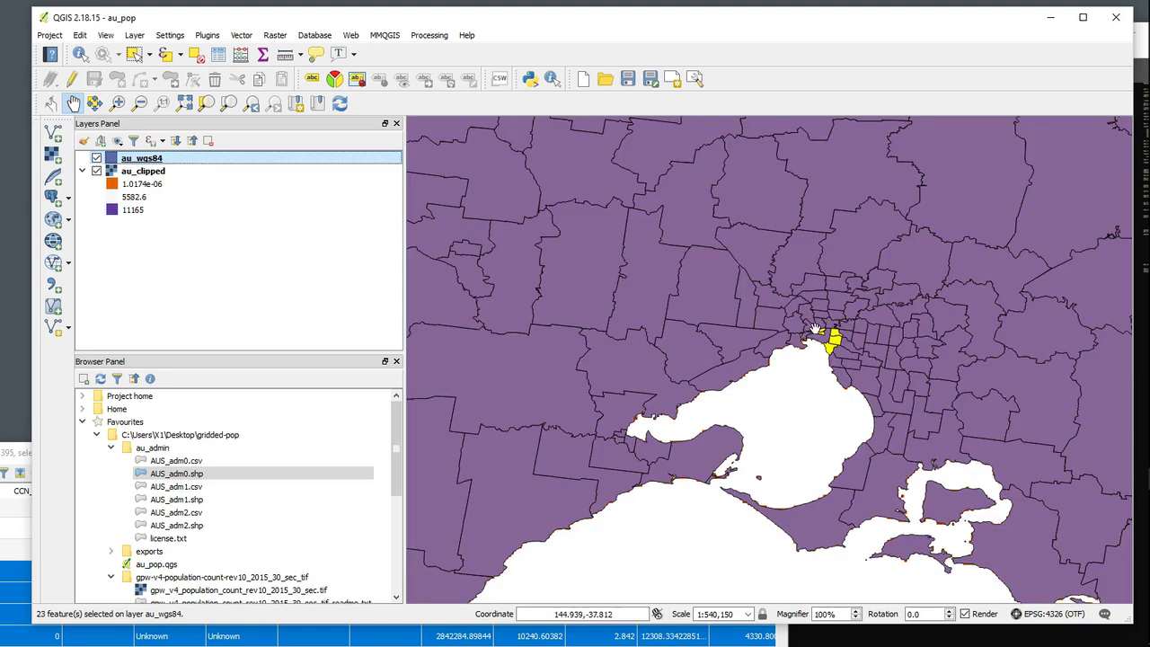
{"action": "left_click", "coordinate": [96, 158]}
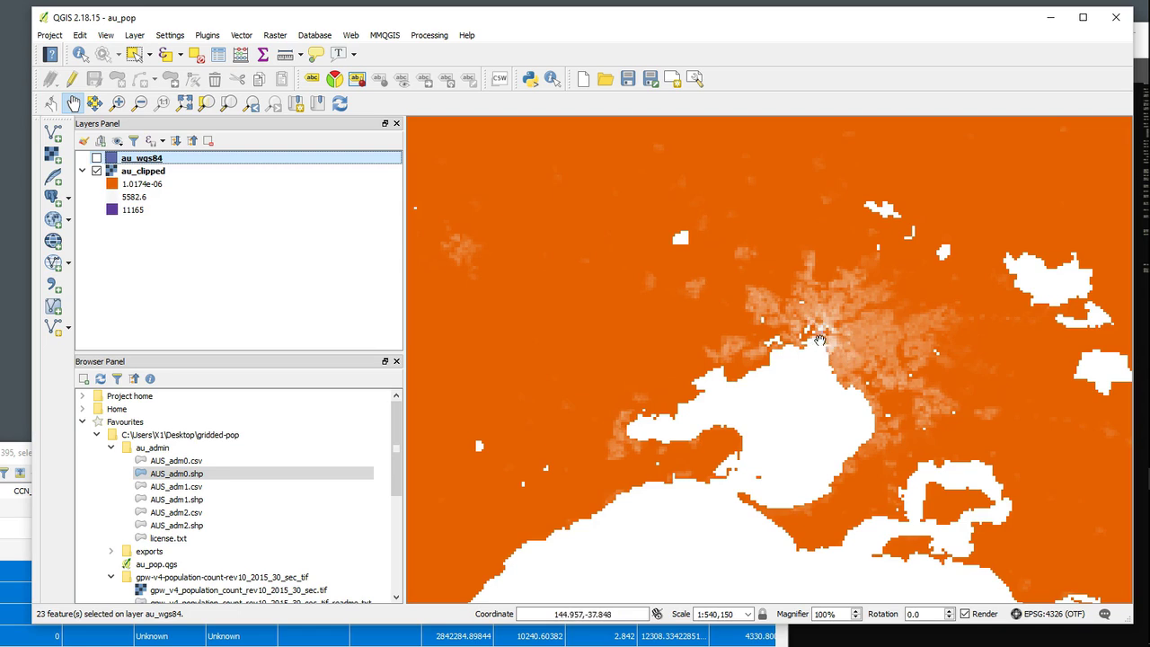
{"action": "left_click", "coordinate": [96, 158]}
Step: Deselect all features of au_wgs84 and close its attribute table
{"action": "left_click_drag", "start_coordinate": [20, 448], "coordinate": [278, 52]}
{"action": "left_click", "coordinate": [242, 73]}
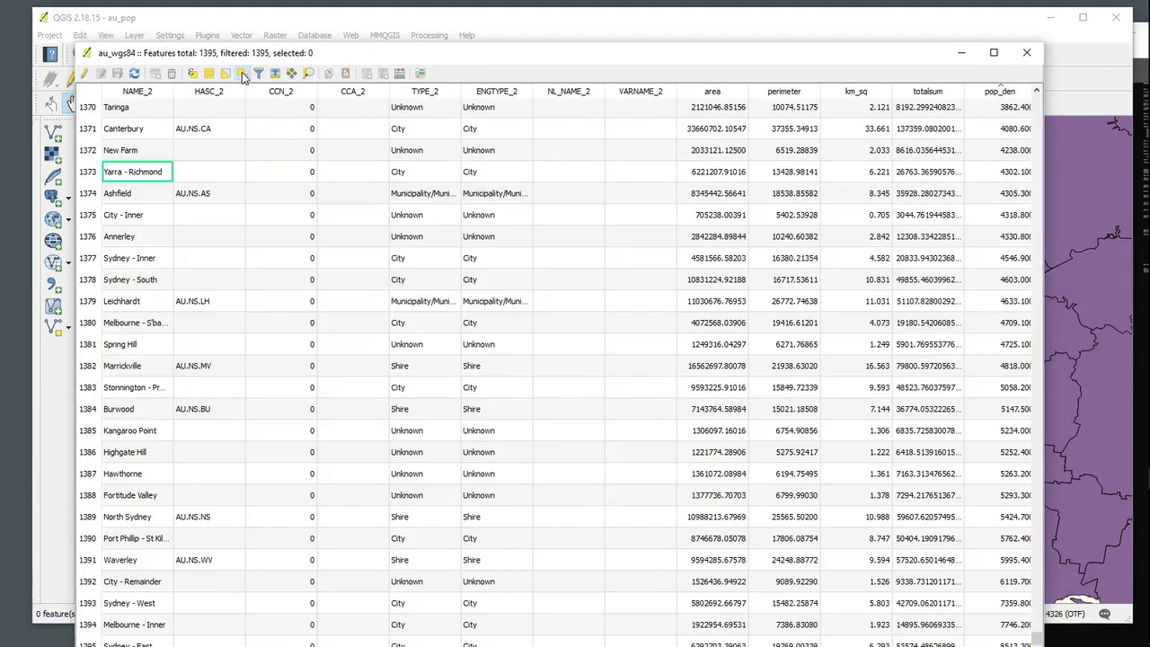
{"action": "left_click", "coordinate": [1025, 52]}
Step: Reopen au_wgs84's attribute table to examine the pop_den column alongside km_sq and totalsum, and close the table
{"action": "left_click_drag", "start_coordinate": [975, 346], "coordinate": [744, 312]}
{"action": "scroll", "coordinate": [816, 364], "scroll_direction": "up", "scroll_amount": 1}
{"action": "scroll", "coordinate": [817, 366], "scroll_direction": "down", "scroll_amount": 1}
{"action": "scroll", "coordinate": [817, 366], "scroll_direction": "down", "scroll_amount": 1}
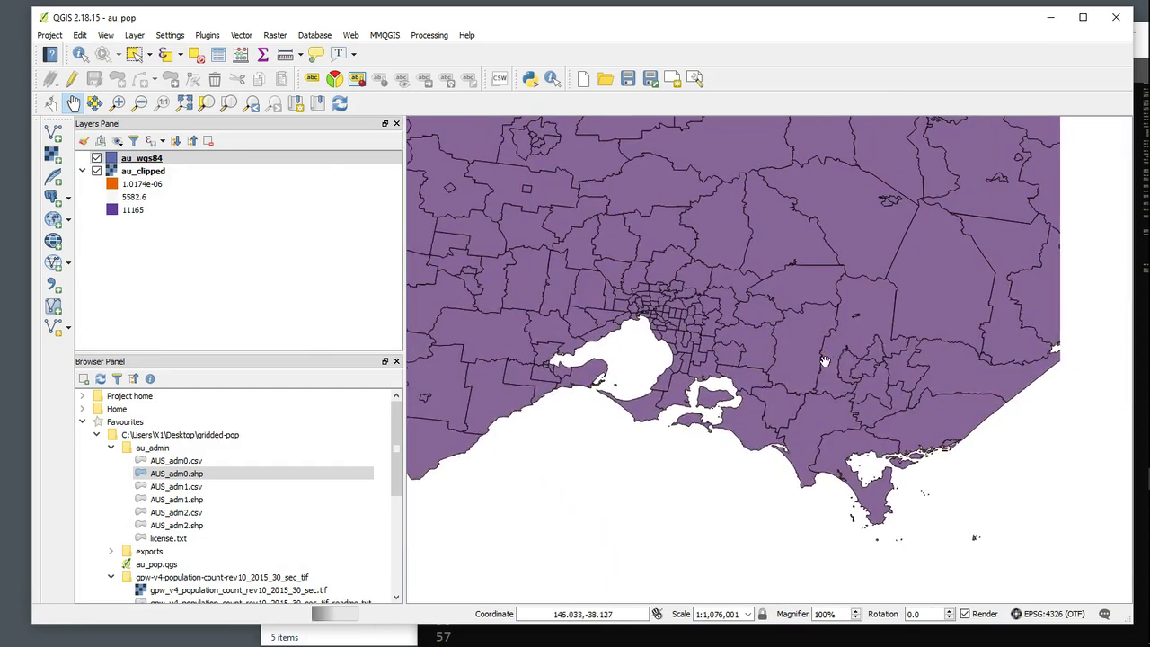
{"action": "right_click", "coordinate": [130, 160]}
{"action": "left_click", "coordinate": [218, 300]}
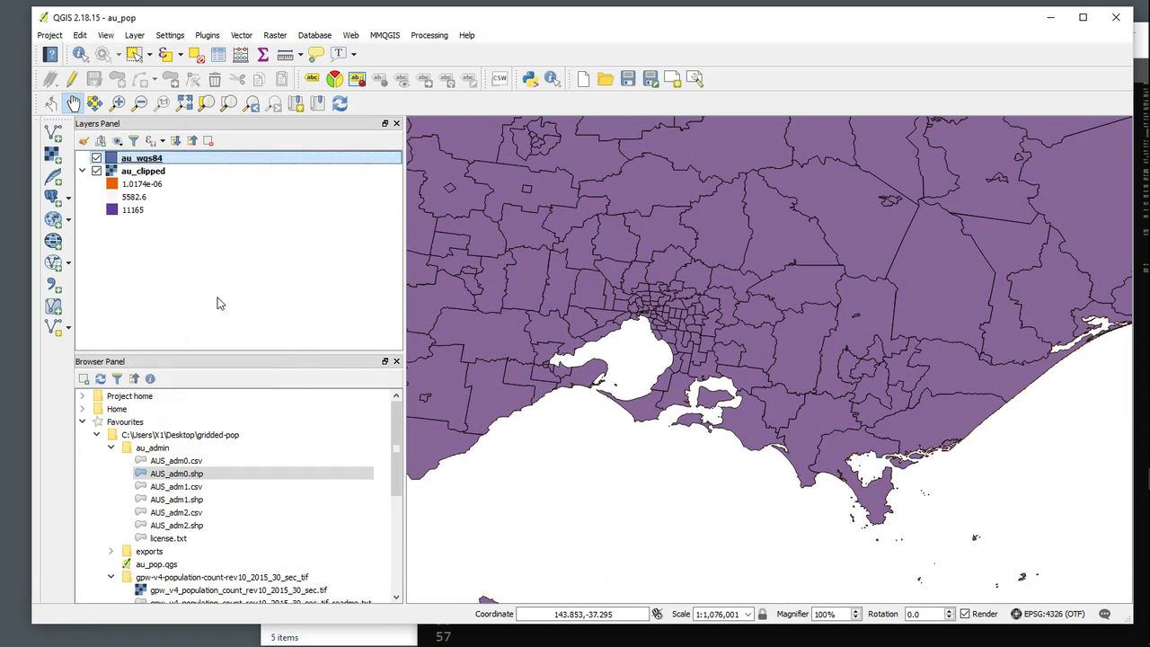
{"action": "left_click_drag", "start_coordinate": [380, 54], "coordinate": [347, 24]}
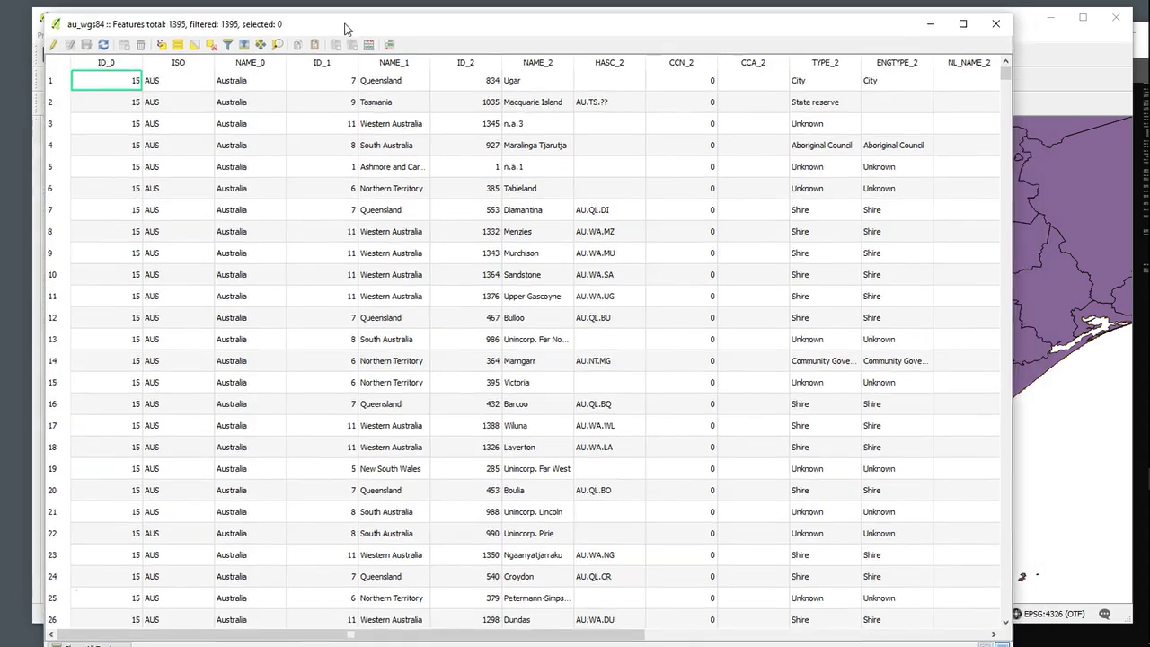
{"action": "left_click_drag", "start_coordinate": [274, 633], "coordinate": [615, 633]}
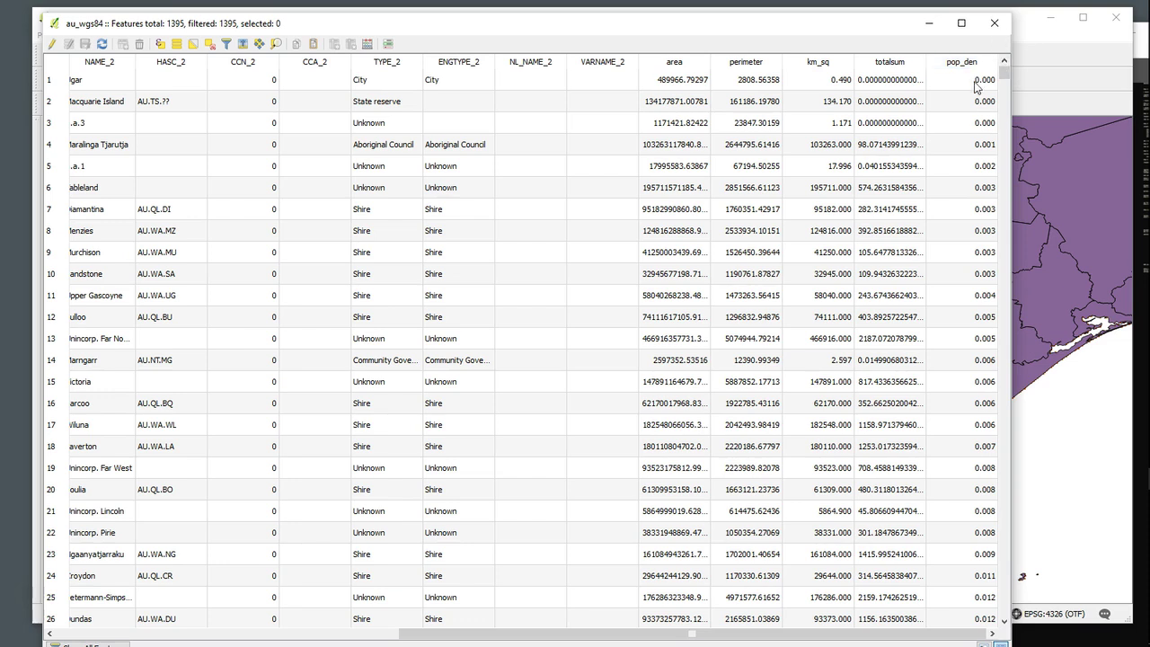
{"action": "left_click", "coordinate": [1003, 21]}
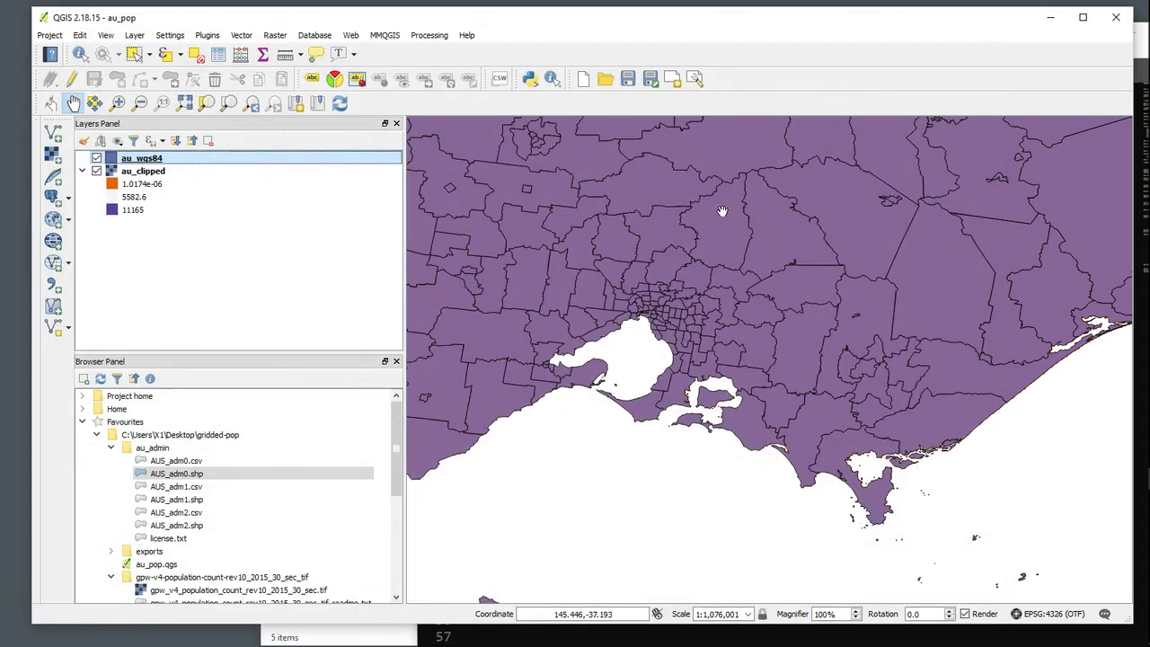
Step: Bring the whole of Australia into view on the map
{"action": "scroll", "coordinate": [632, 319], "scroll_direction": "up", "scroll_amount": 2}
{"action": "scroll", "coordinate": [616, 340], "scroll_direction": "down", "scroll_amount": 3}
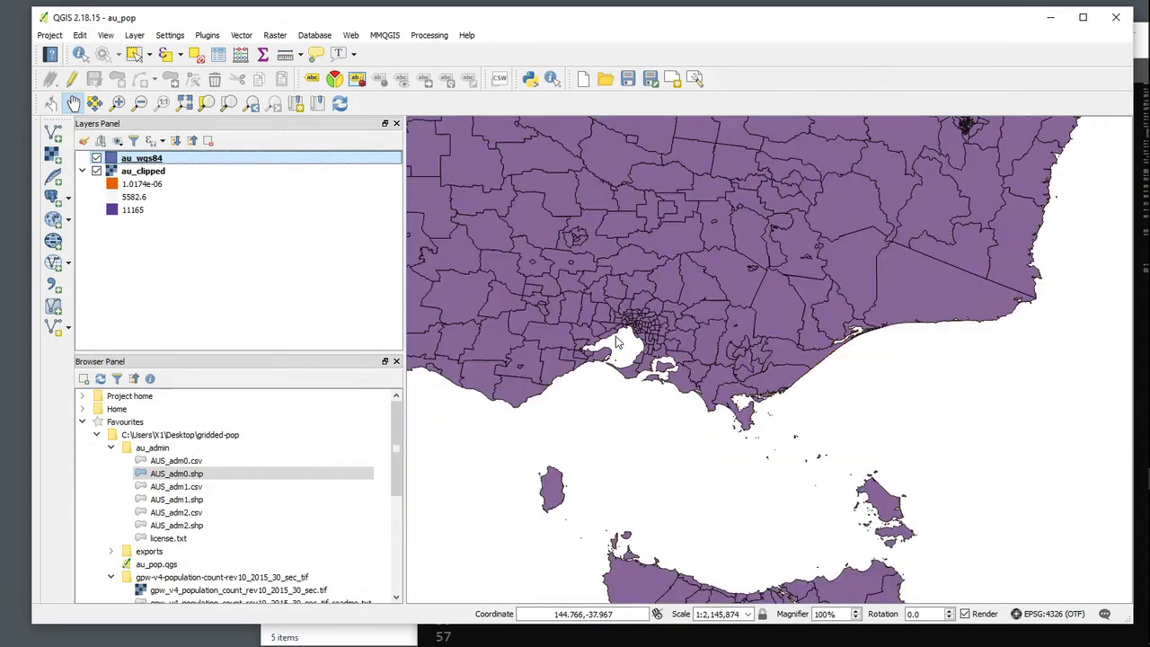
{"action": "scroll", "coordinate": [616, 339], "scroll_direction": "down", "scroll_amount": 3}
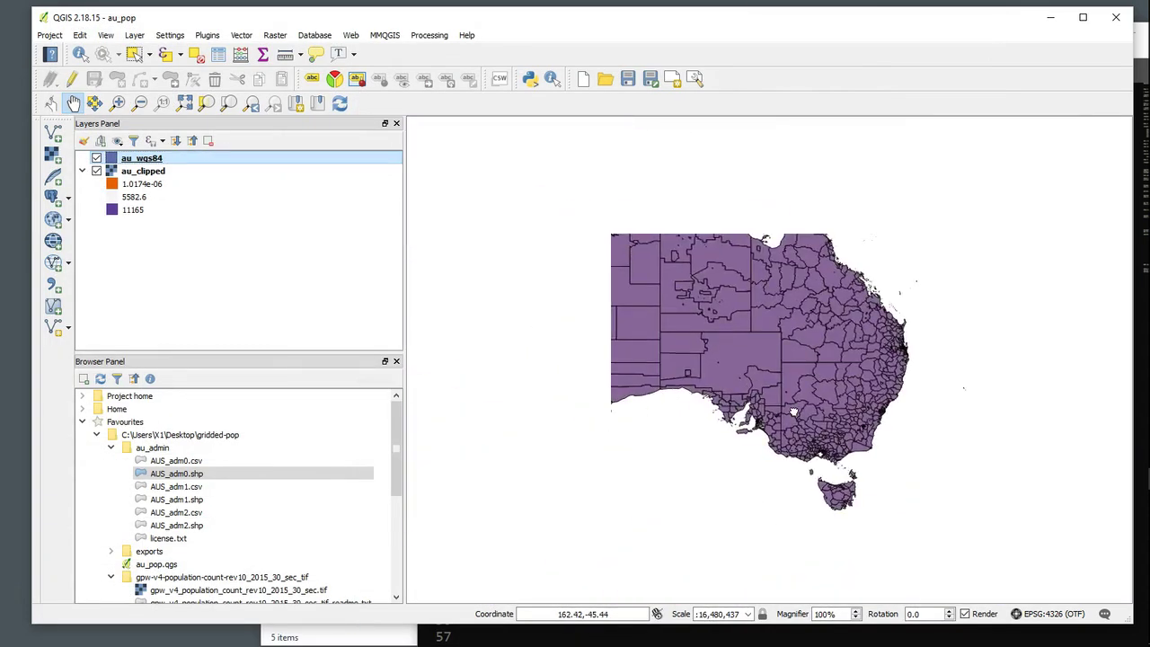
{"action": "scroll", "coordinate": [718, 399], "scroll_direction": "down", "scroll_amount": 1}
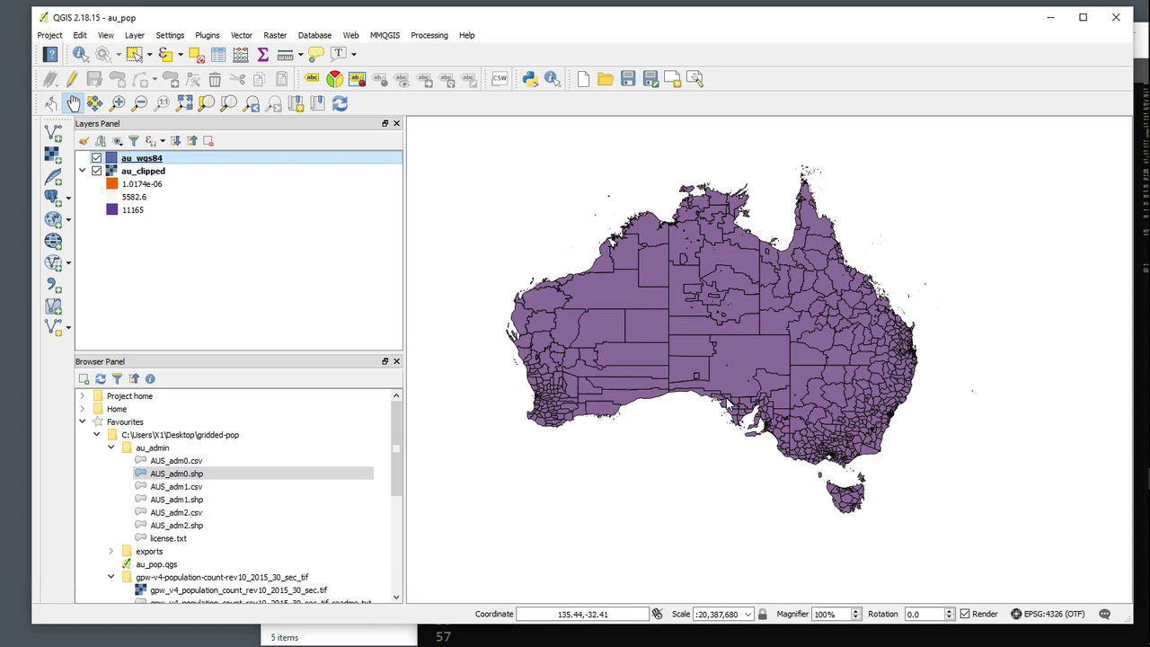
{"action": "scroll", "coordinate": [740, 388], "scroll_direction": "down", "scroll_amount": 1}
{"action": "scroll", "coordinate": [740, 388], "scroll_direction": "up", "scroll_amount": 1}
{"action": "scroll", "coordinate": [740, 388], "scroll_direction": "up", "scroll_amount": 1}
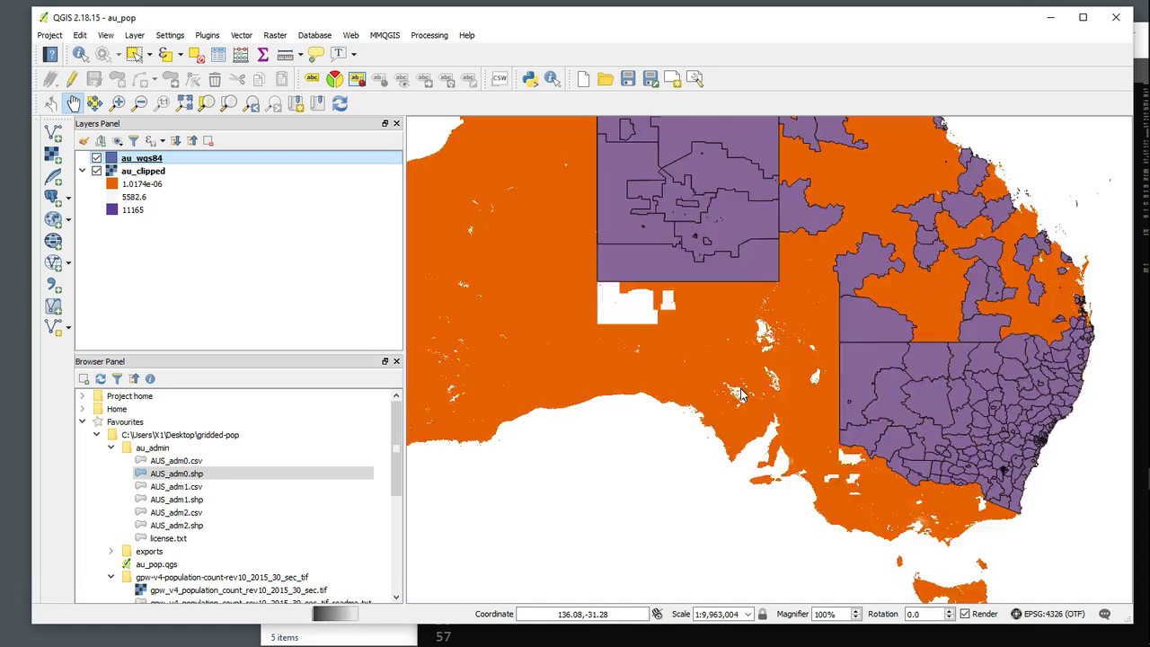
{"action": "scroll", "coordinate": [719, 379], "scroll_direction": "down", "scroll_amount": 1}
{"action": "left_click_drag", "start_coordinate": [719, 379], "coordinate": [715, 369]}
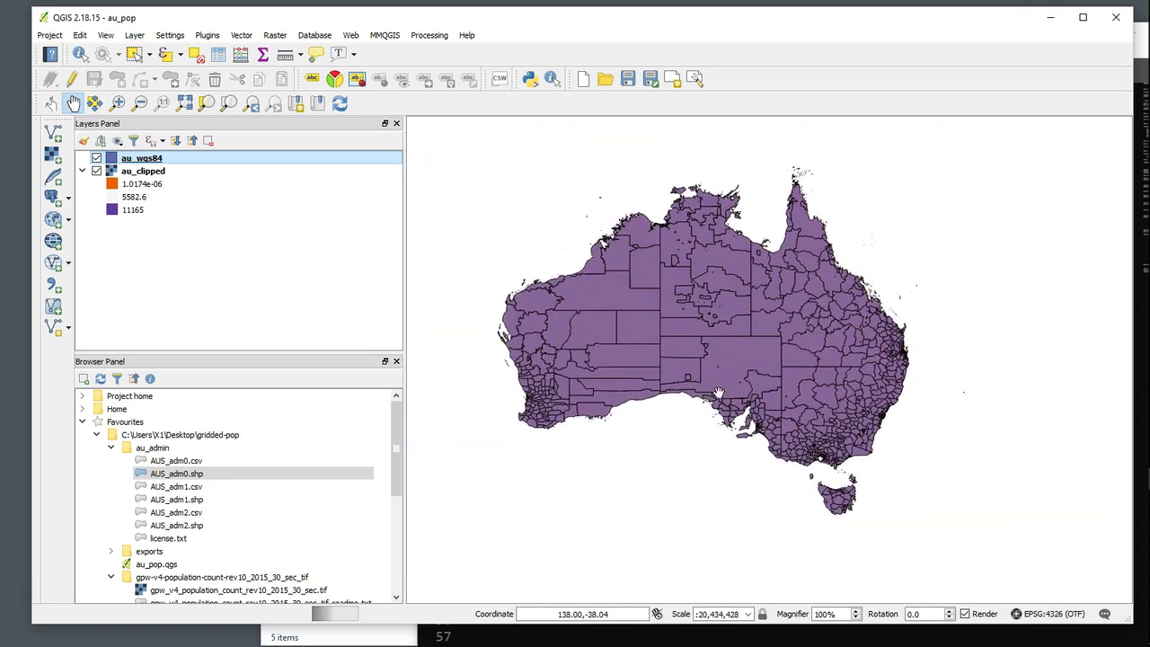
Step: Set the map scale to 1:17,434,428, centre Australia in the canvas and save the project
{"action": "left_click", "coordinate": [707, 614]}
{"action": "key", "text": "BackSpace"}
{"action": "key", "text": "BackSpace"}
{"action": "type", "text": "17"}
{"action": "key", "text": "Return"}
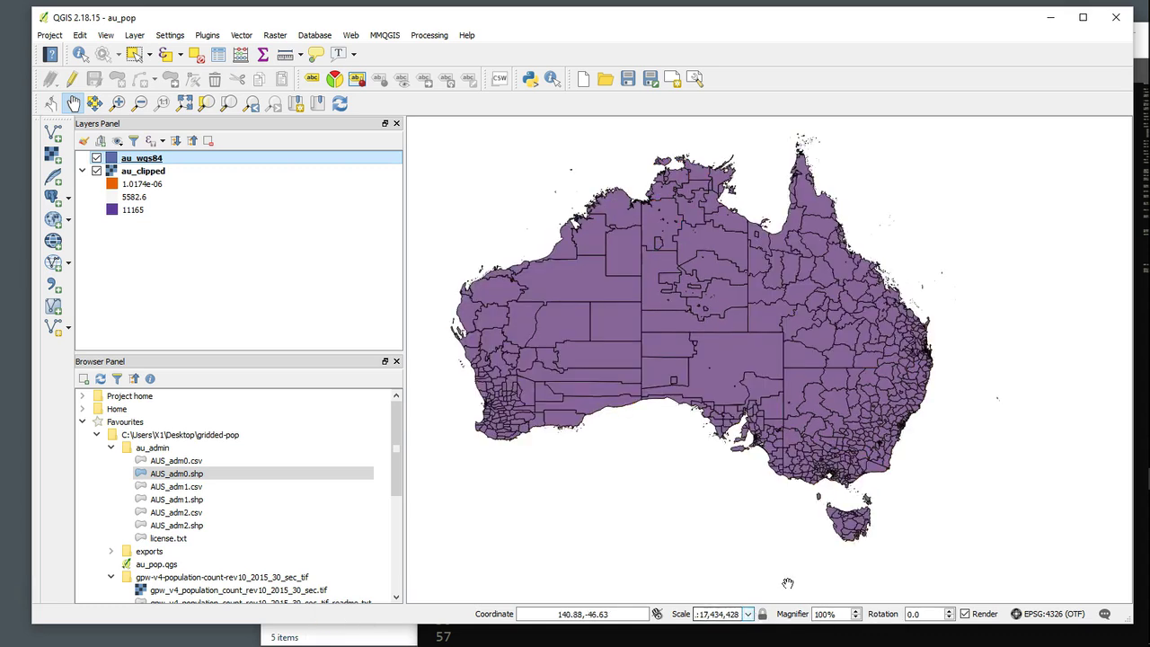
{"action": "left_click_drag", "start_coordinate": [665, 371], "coordinate": [684, 376]}
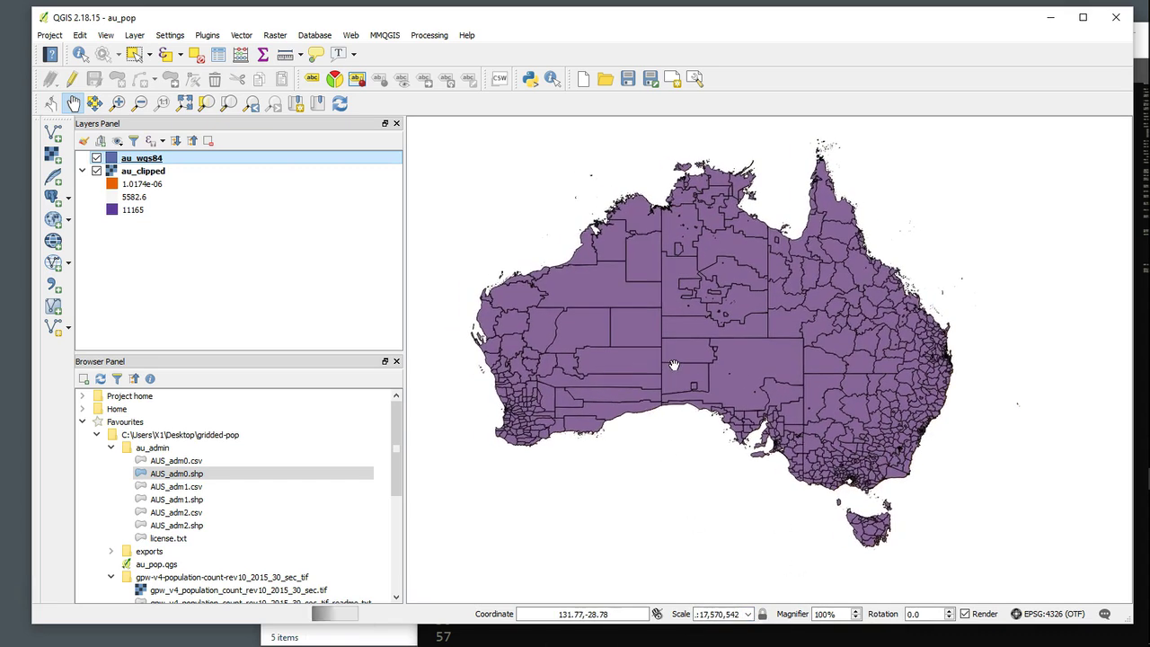
{"action": "left_click_drag", "start_coordinate": [752, 285], "coordinate": [753, 294]}
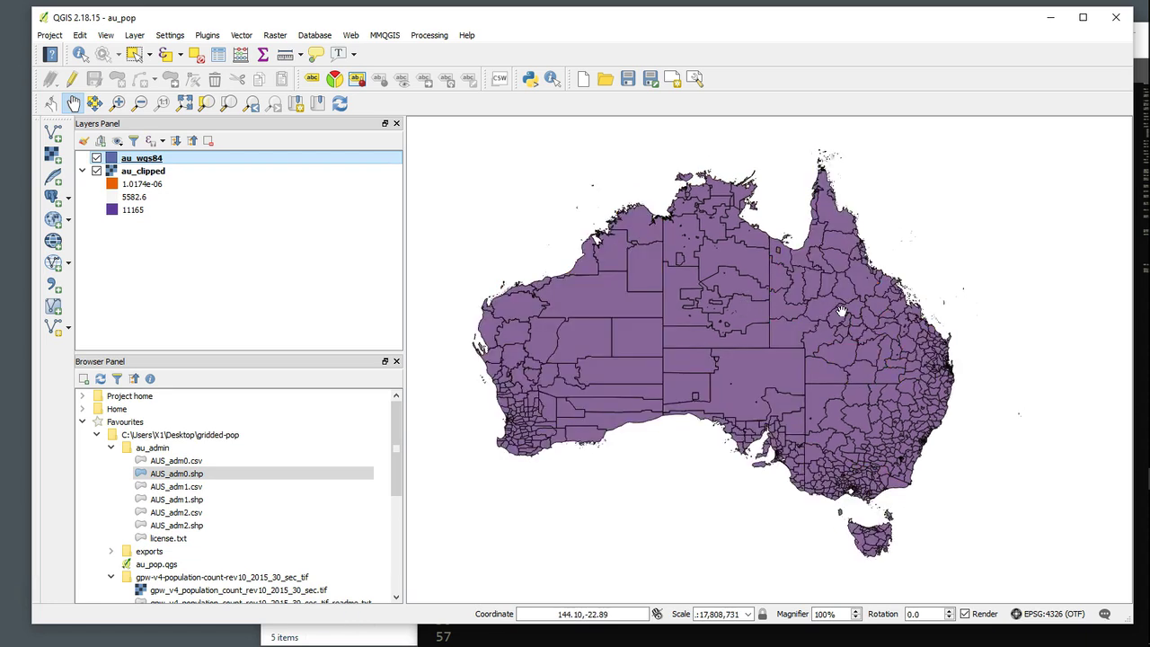
{"action": "left_click", "coordinate": [50, 35]}
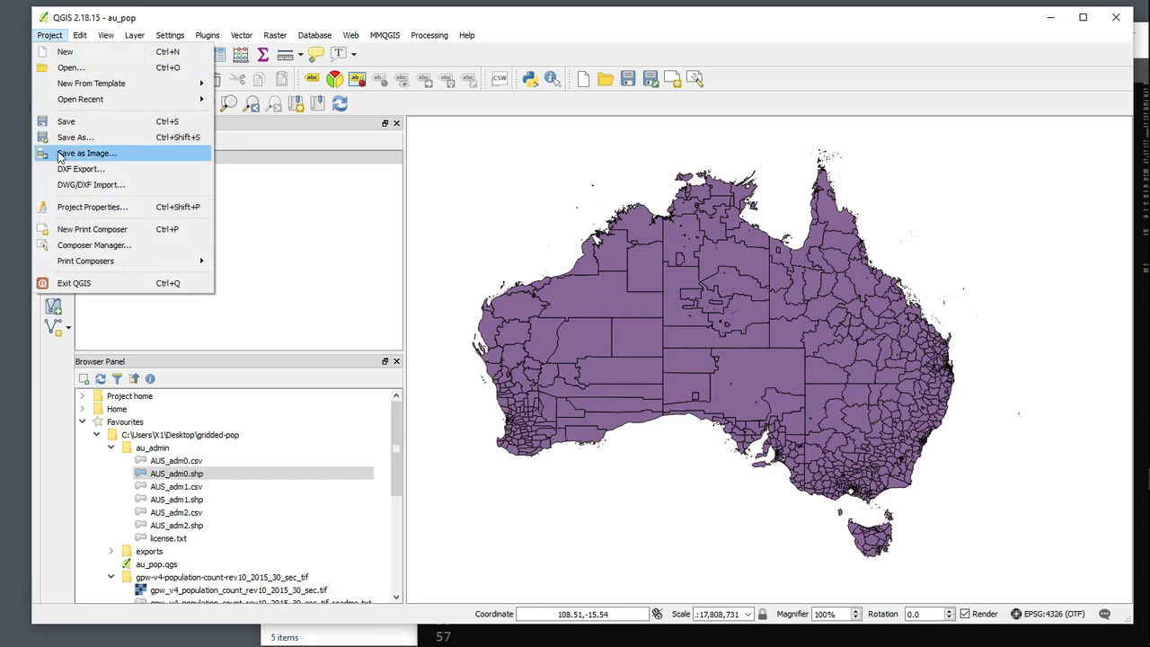
{"action": "left_click", "coordinate": [68, 124]}
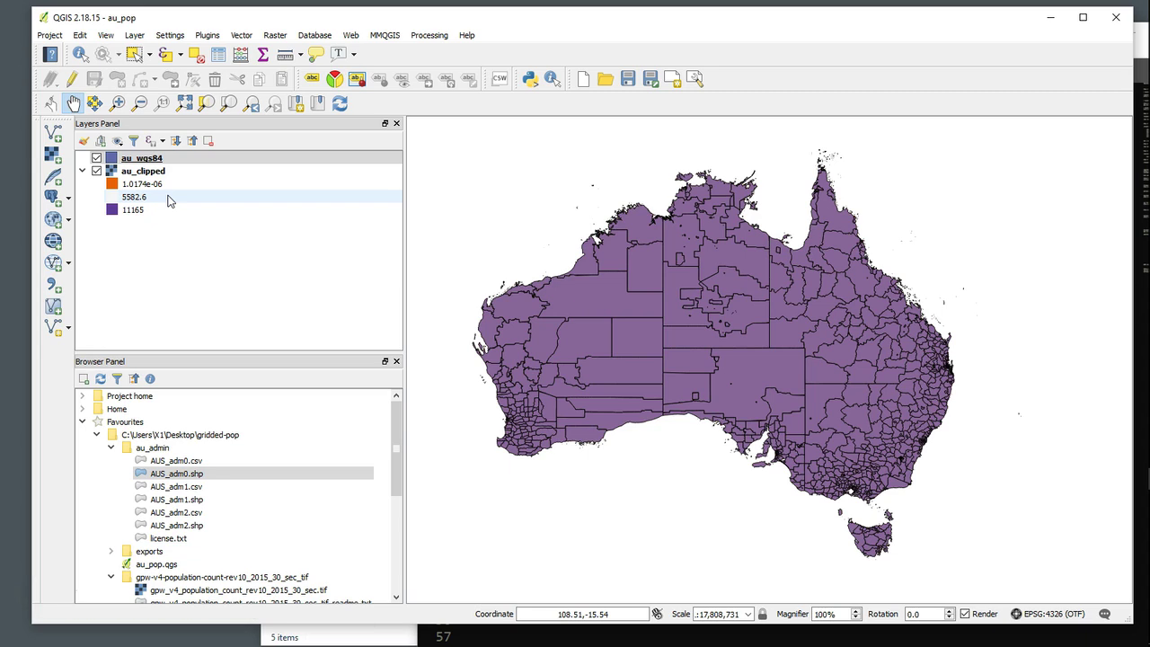
Step: Switch au_wgs84's style from a single symbol to graduated, based on the pop_den column
{"action": "right_click", "coordinate": [145, 158]}
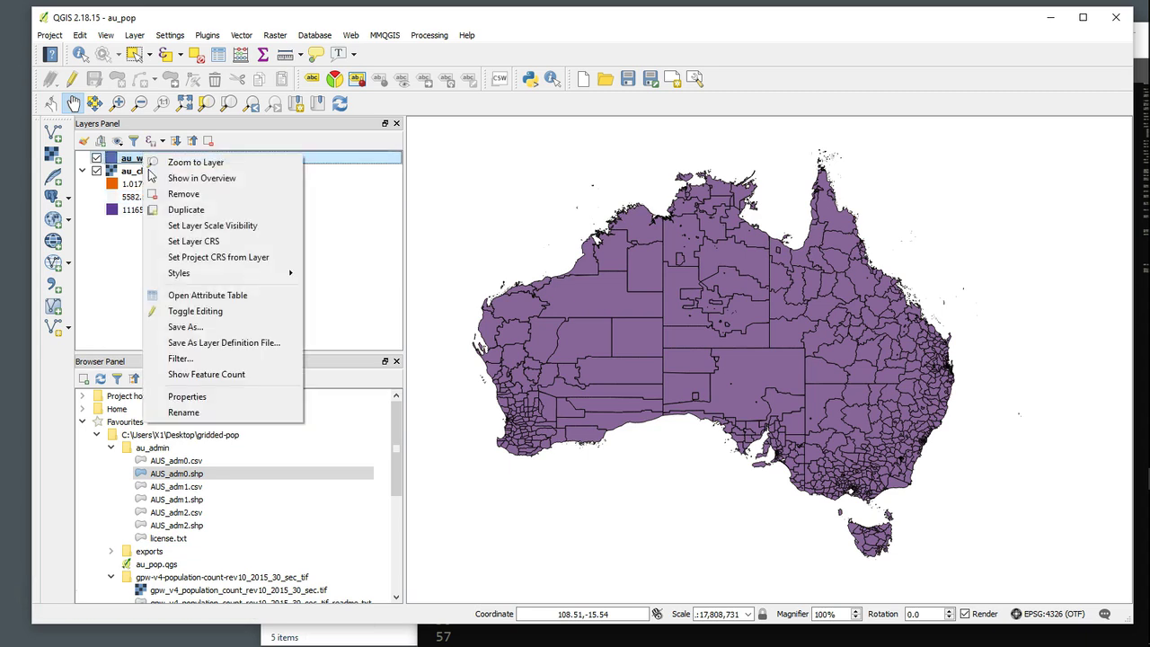
{"action": "left_click", "coordinate": [193, 396]}
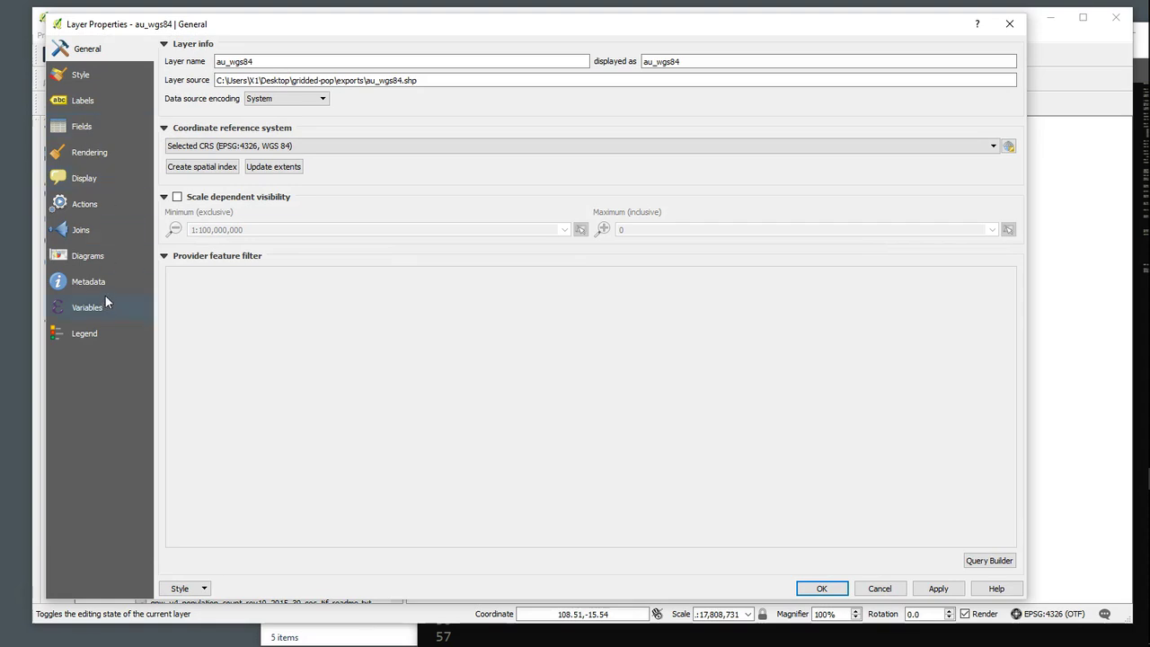
{"action": "left_click", "coordinate": [83, 77]}
{"action": "left_click", "coordinate": [228, 46]}
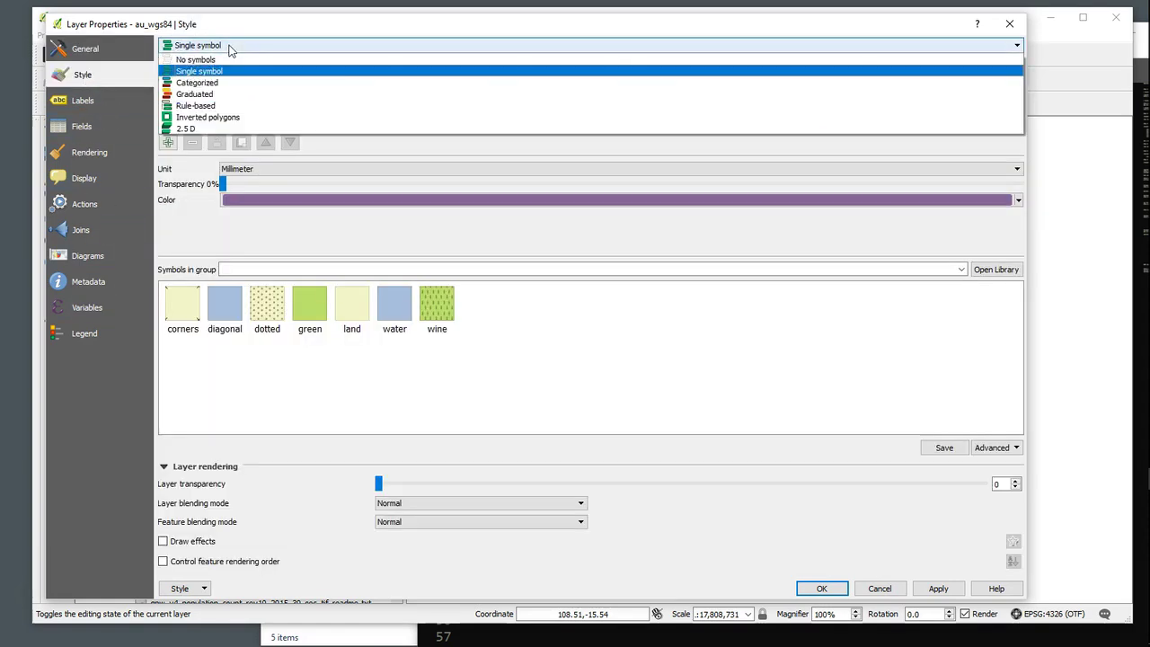
{"action": "left_click", "coordinate": [215, 95]}
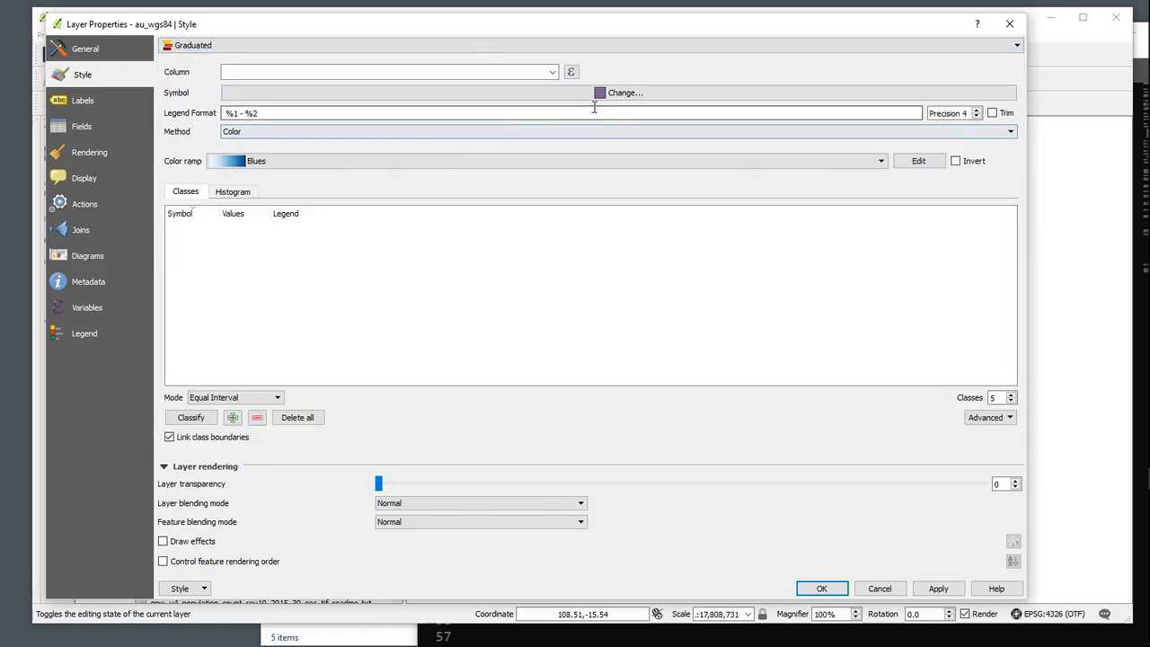
{"action": "left_click", "coordinate": [551, 72]}
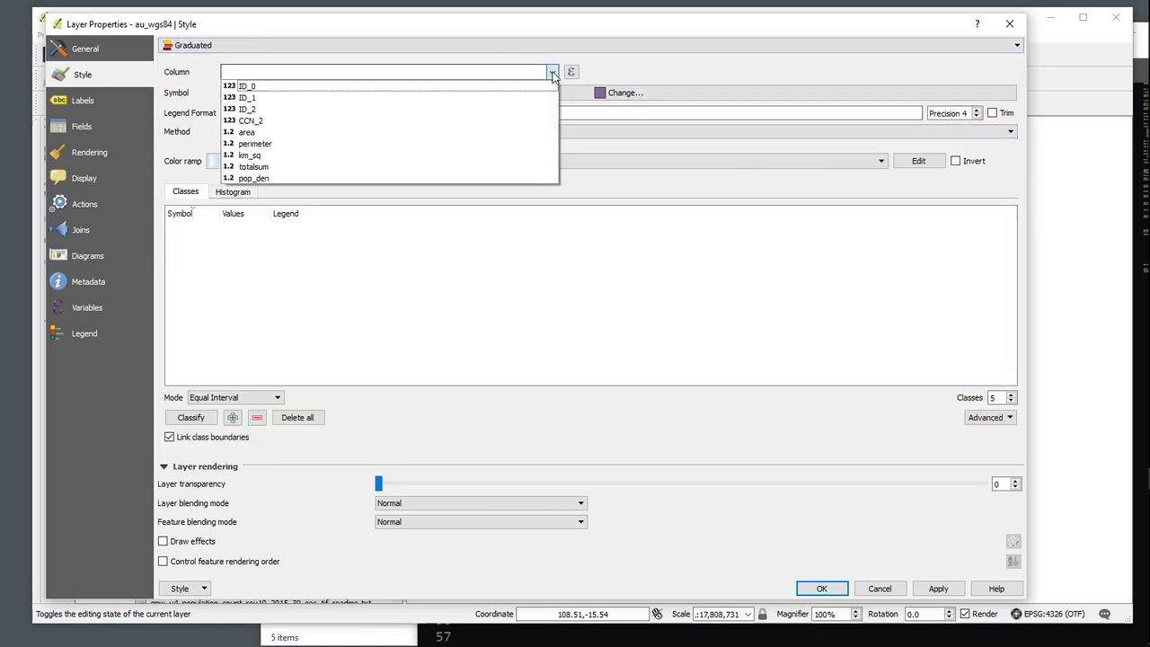
{"action": "left_click", "coordinate": [255, 177]}
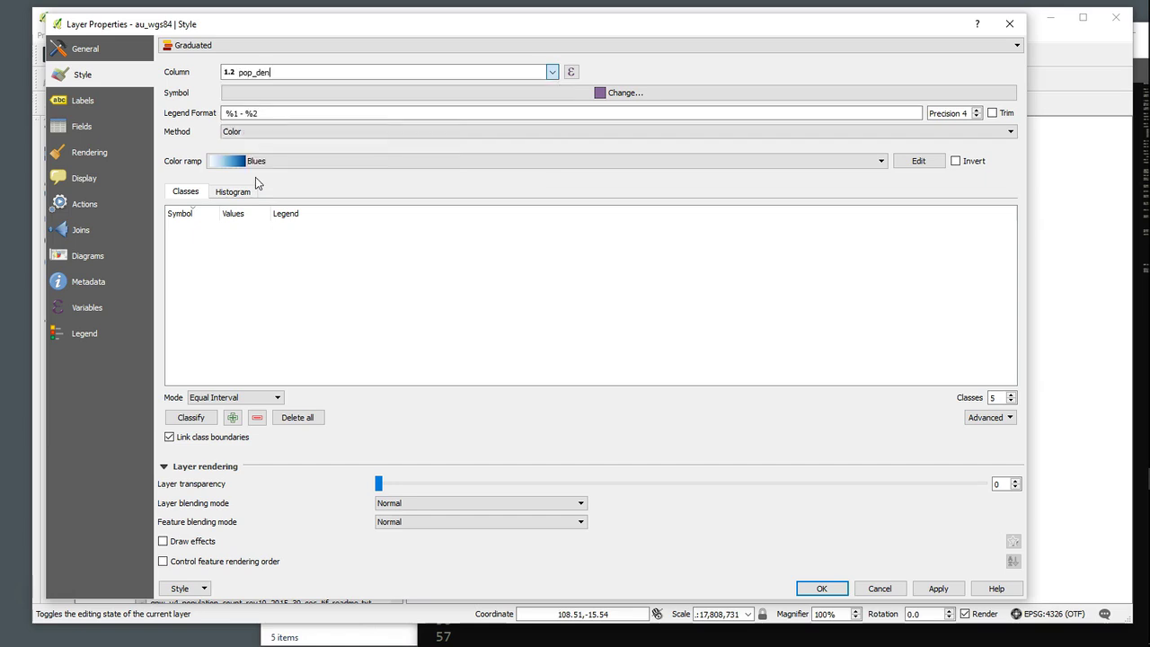
Step: Assign the BrBG colour ramp to the graduated style and classify the pop_den values
{"action": "left_click", "coordinate": [398, 165]}
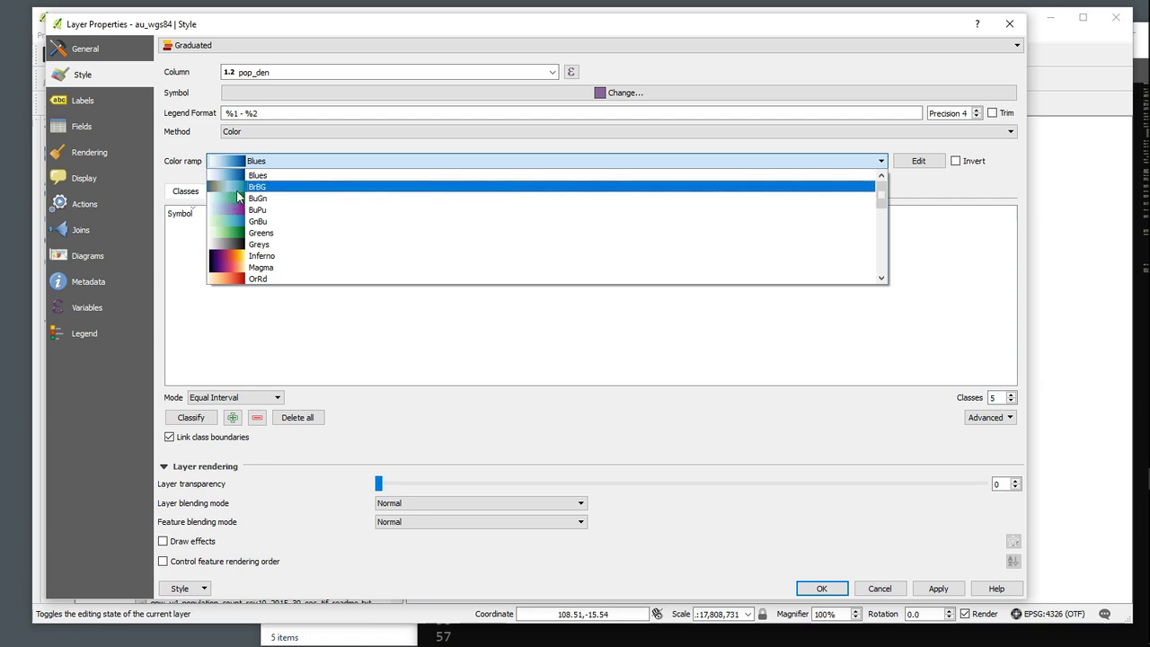
{"action": "left_click", "coordinate": [226, 189]}
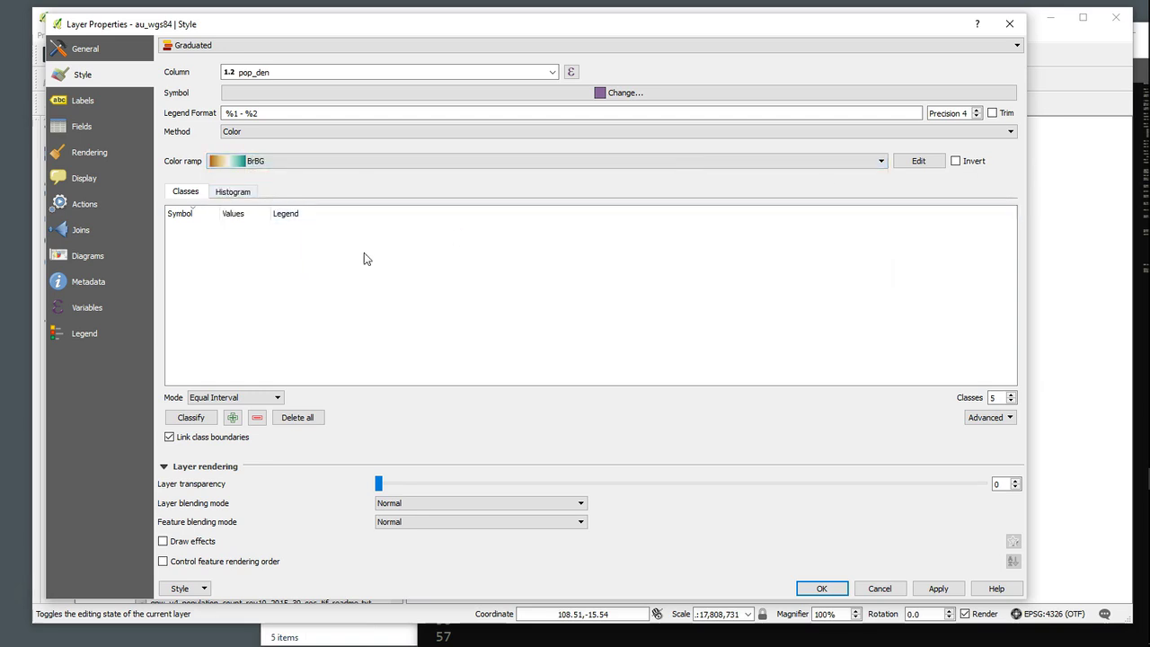
{"action": "left_click", "coordinate": [200, 419]}
Step: Set the classification mode to Quantile (Equal Count) with 3 classes and apply the style to au_wgs84
{"action": "left_click", "coordinate": [251, 400]}
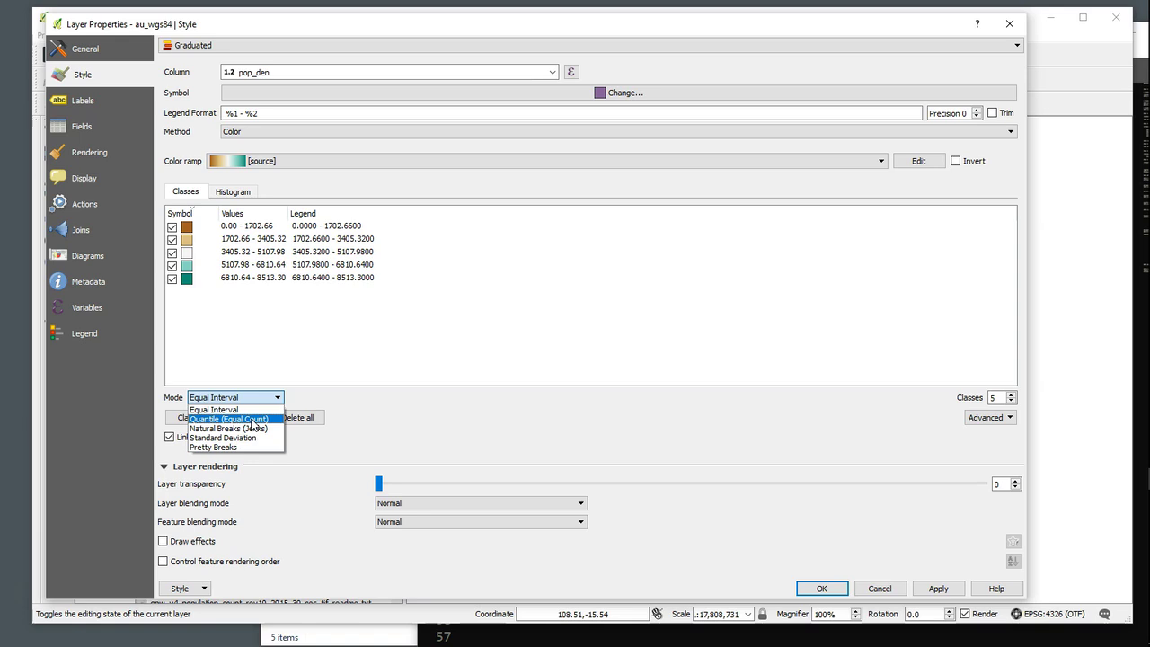
{"action": "left_click", "coordinate": [253, 419]}
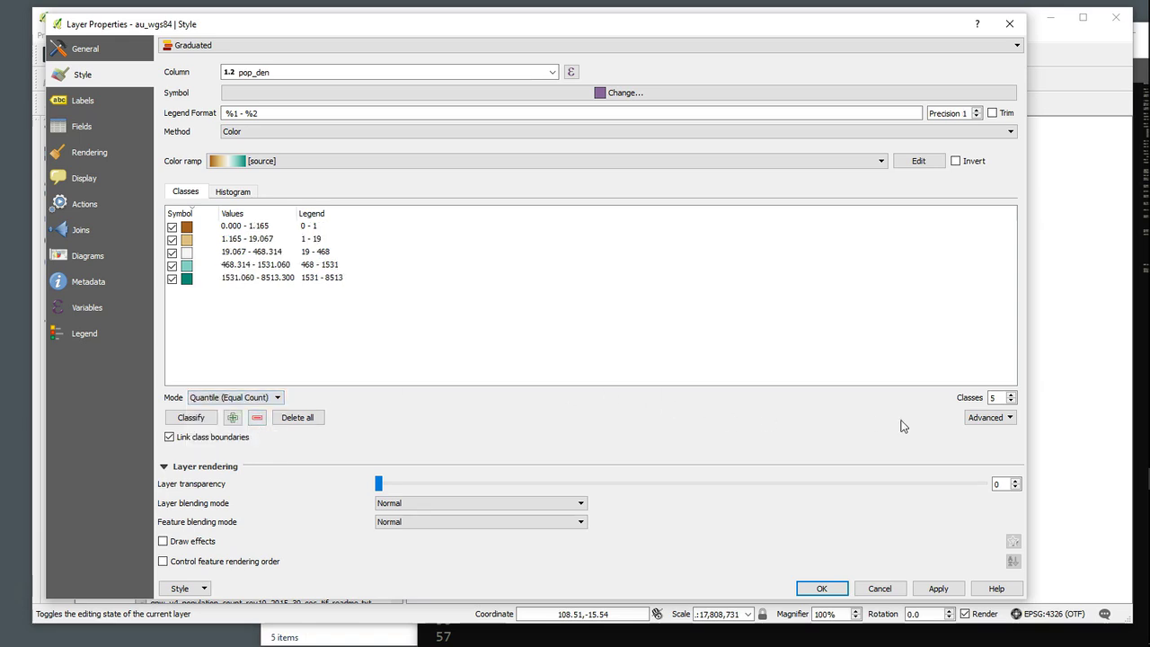
{"action": "left_click", "coordinate": [1011, 401]}
{"action": "left_click", "coordinate": [1011, 402]}
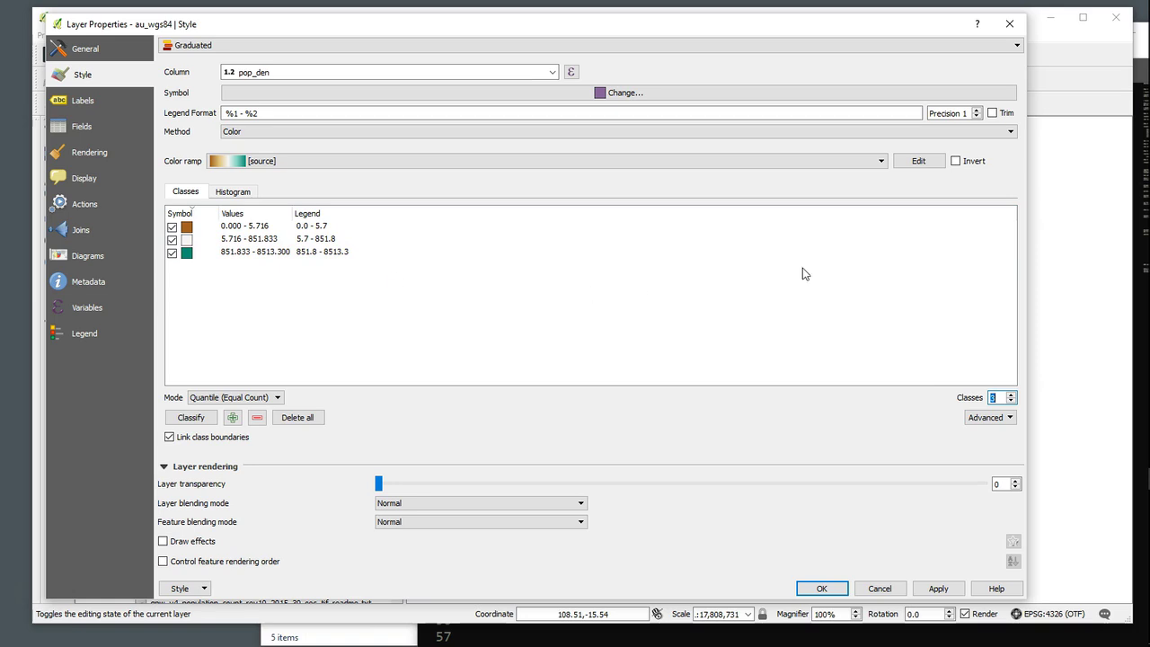
{"action": "left_click", "coordinate": [939, 588]}
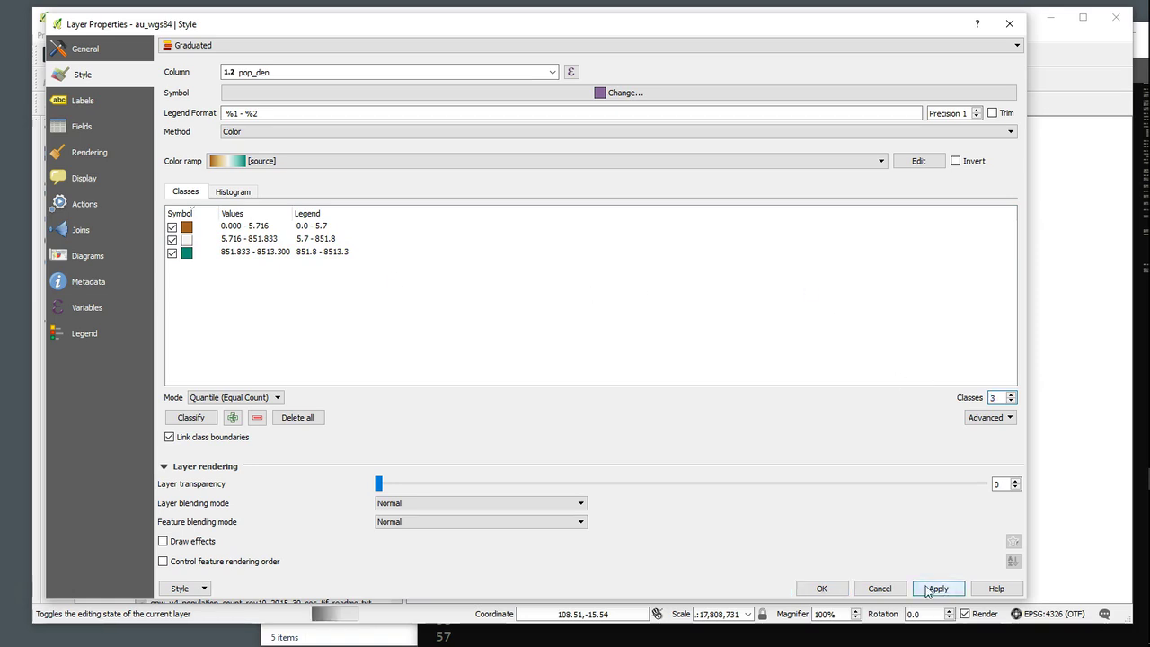
{"action": "left_click", "coordinate": [835, 589]}
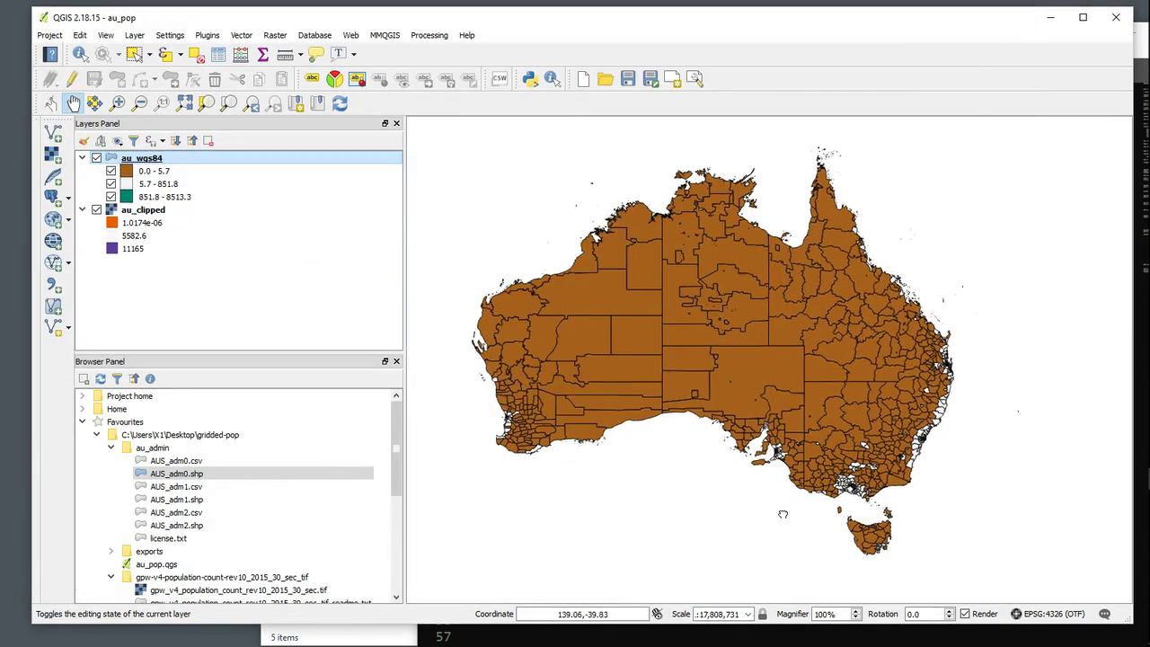
Step: Examine the quantile density classes in south-eastern Australia around Melbourne, then return to the whole country
{"action": "left_click_drag", "start_coordinate": [779, 523], "coordinate": [751, 495]}
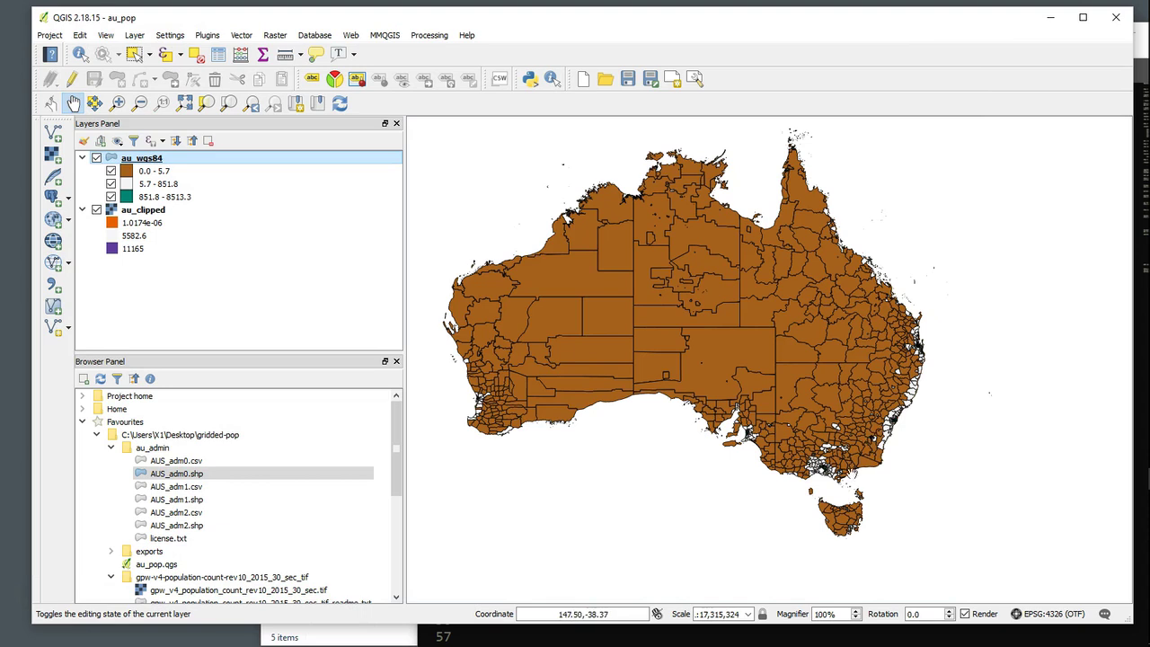
{"action": "scroll", "coordinate": [830, 470], "scroll_direction": "up", "scroll_amount": 1}
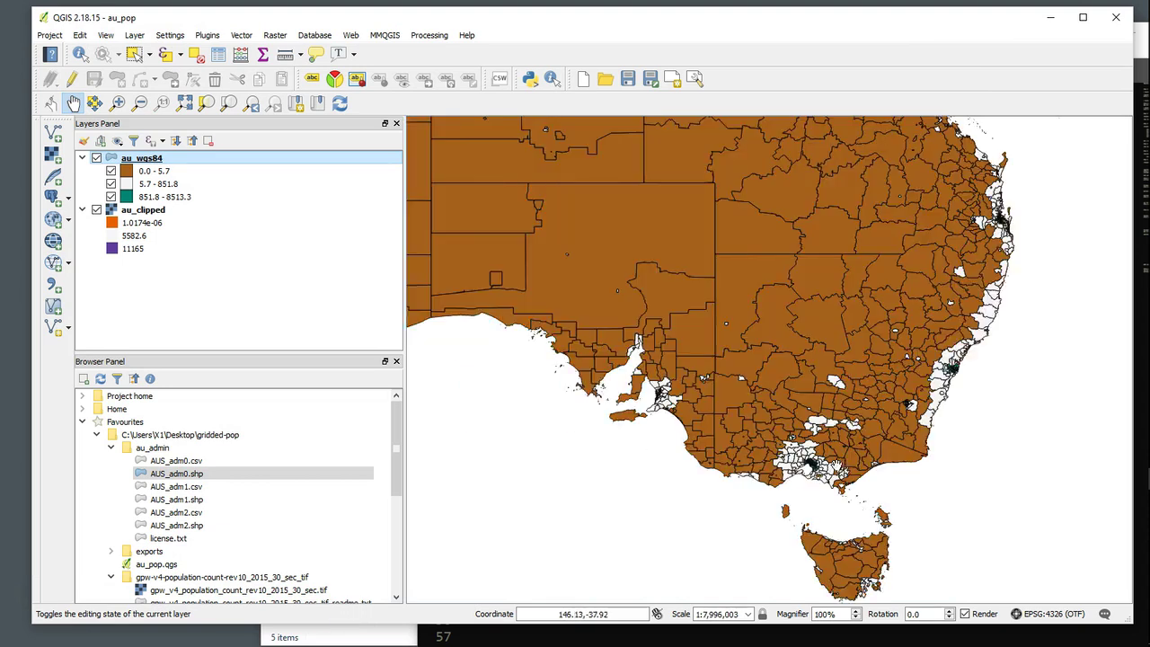
{"action": "scroll", "coordinate": [845, 441], "scroll_direction": "up", "scroll_amount": 2}
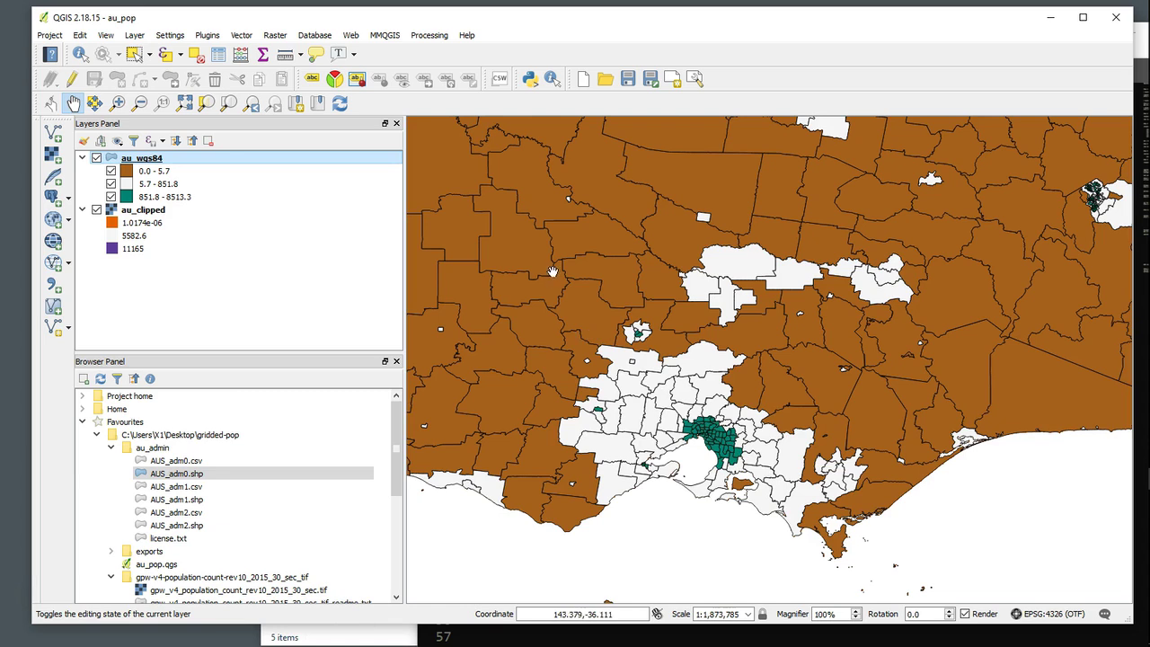
{"action": "scroll", "coordinate": [636, 336], "scroll_direction": "down", "scroll_amount": 3}
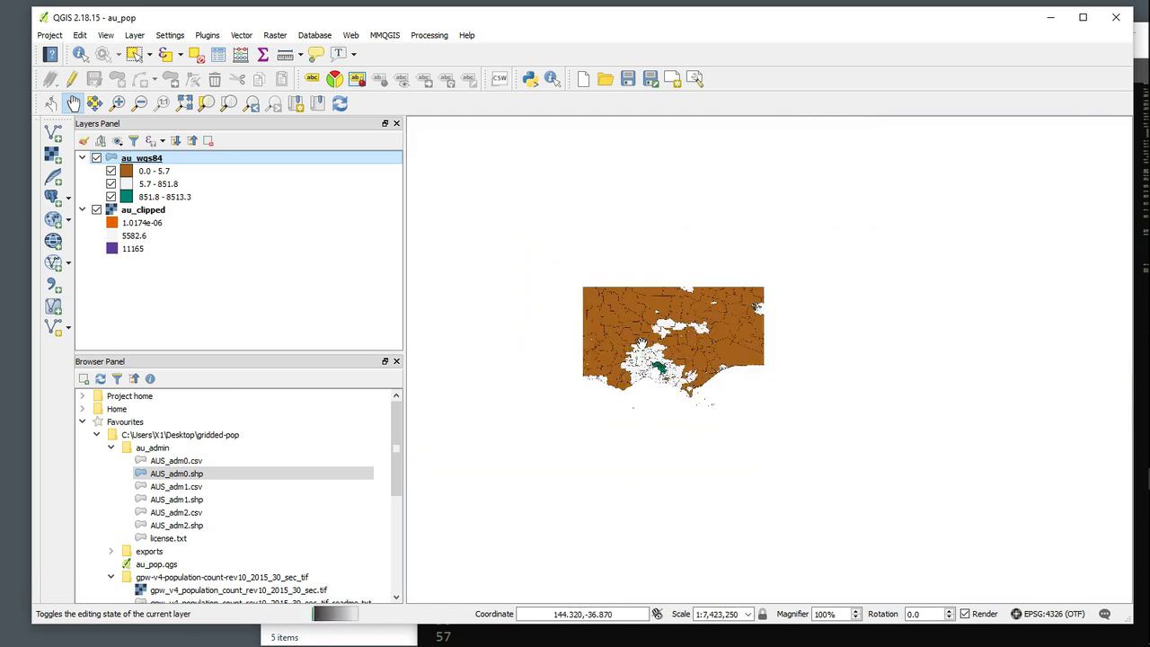
{"action": "left_click_drag", "start_coordinate": [626, 307], "coordinate": [848, 440]}
{"action": "scroll", "coordinate": [712, 383], "scroll_direction": "down", "scroll_amount": 1}
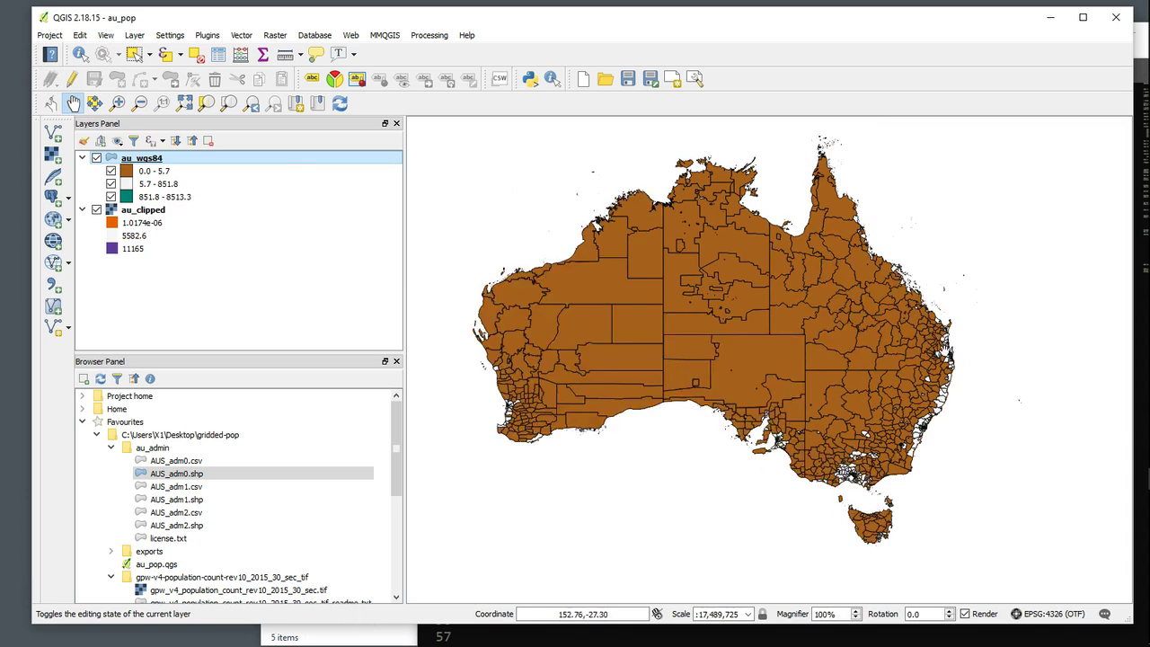
Step: Reclassify au_wgs84's graduated style with the Natural Breaks (Jenks) mode and apply it to the map
{"action": "right_click", "coordinate": [143, 158]}
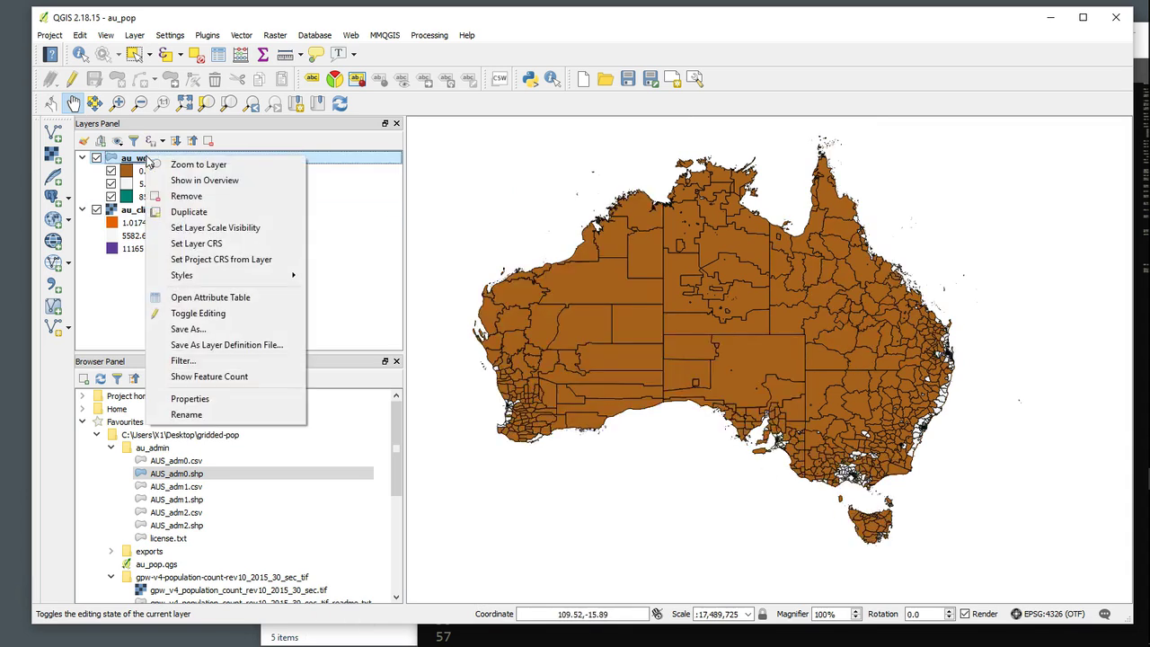
{"action": "left_click", "coordinate": [238, 401]}
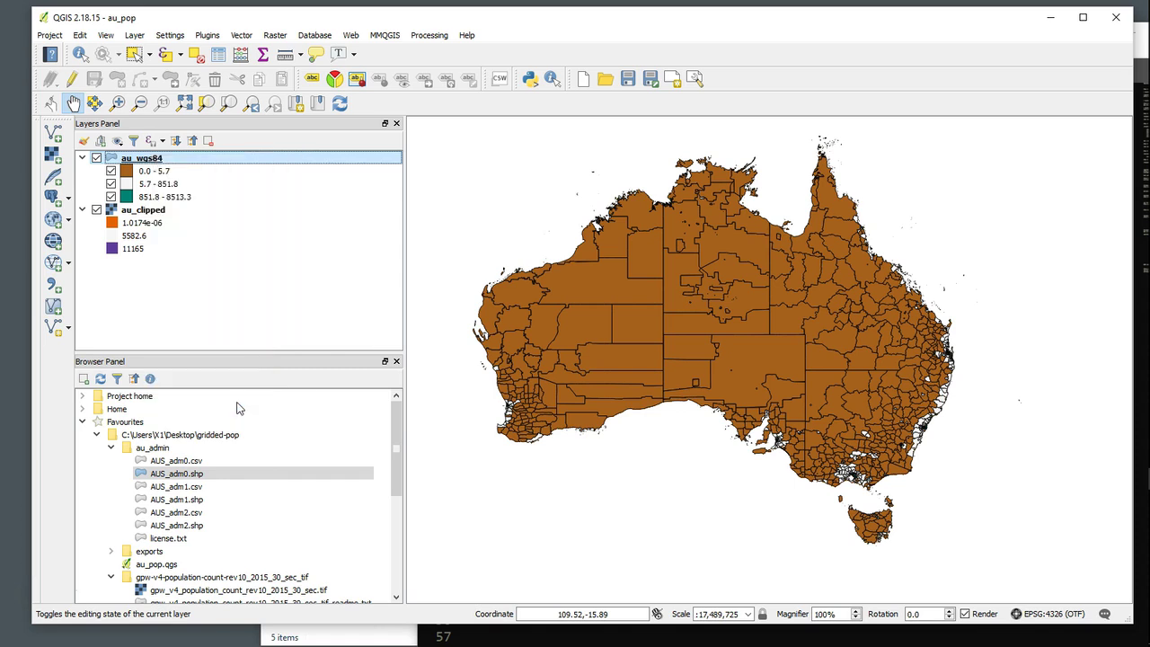
{"action": "left_click", "coordinate": [251, 400]}
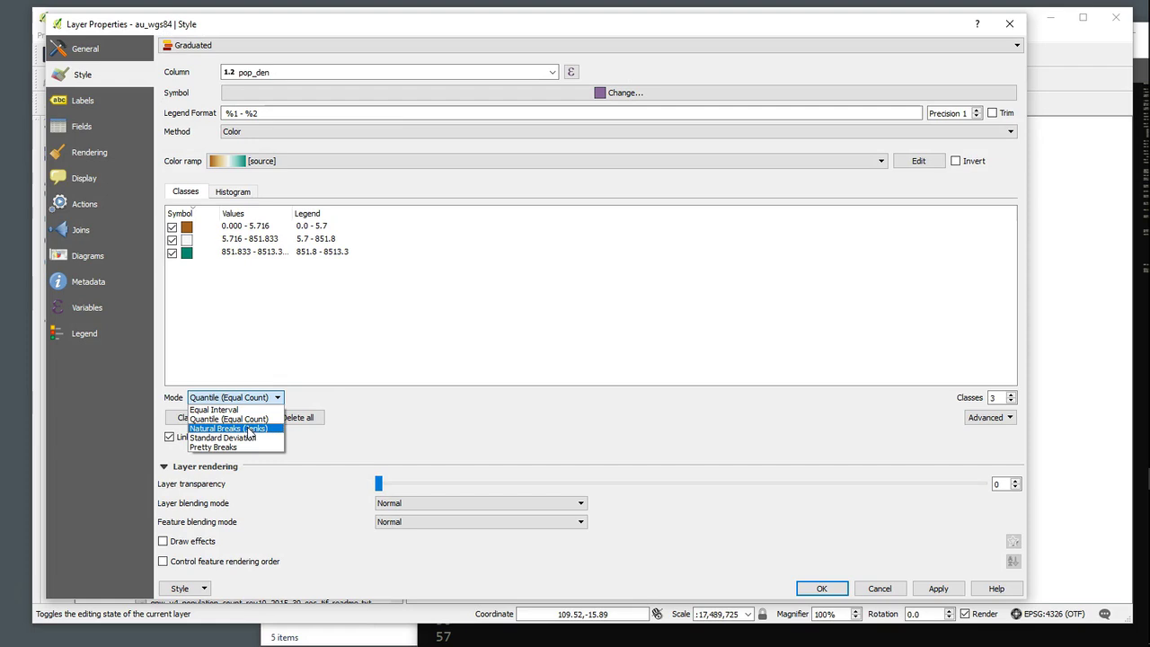
{"action": "left_click", "coordinate": [250, 429]}
{"action": "left_click", "coordinate": [941, 589]}
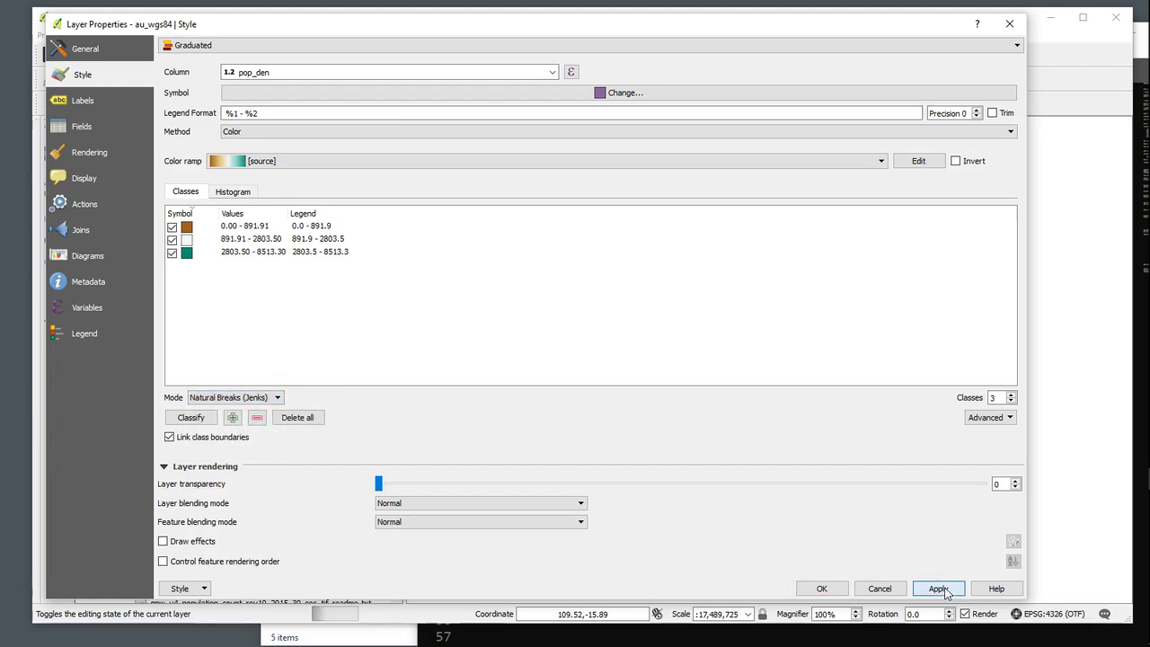
{"action": "left_click", "coordinate": [820, 588]}
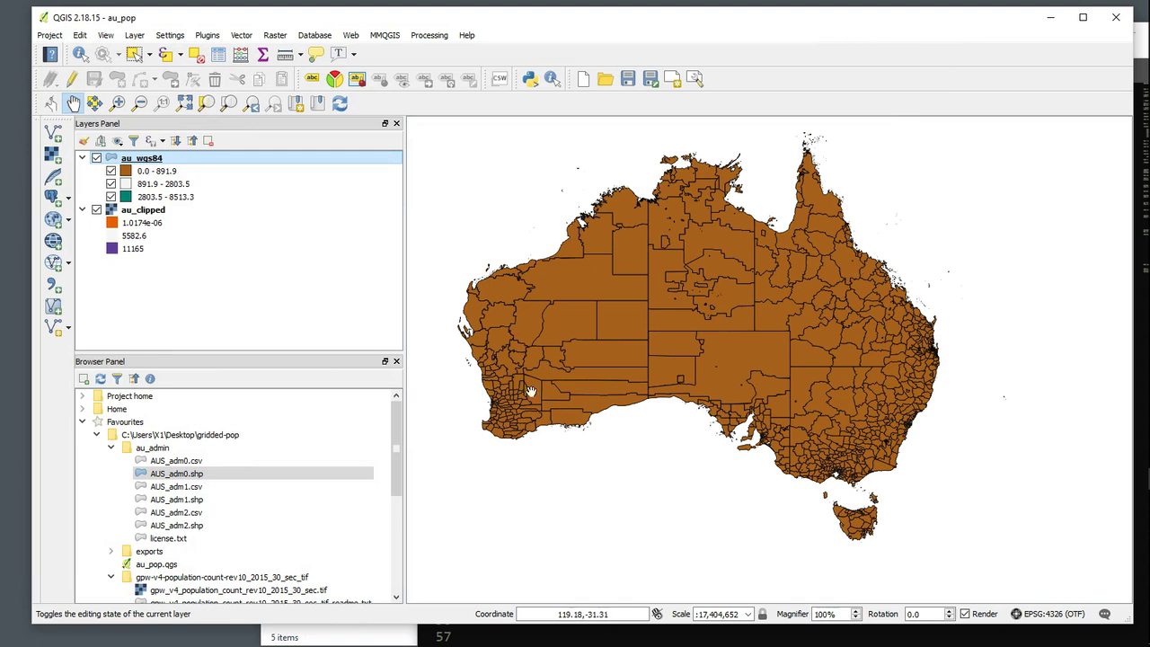
Step: Examine how the natural breaks classes are distributed around Melbourne, then bring all of Australia back into view
{"action": "scroll", "coordinate": [864, 508], "scroll_direction": "down", "scroll_amount": 1}
{"action": "scroll", "coordinate": [866, 494], "scroll_direction": "up", "scroll_amount": 3}
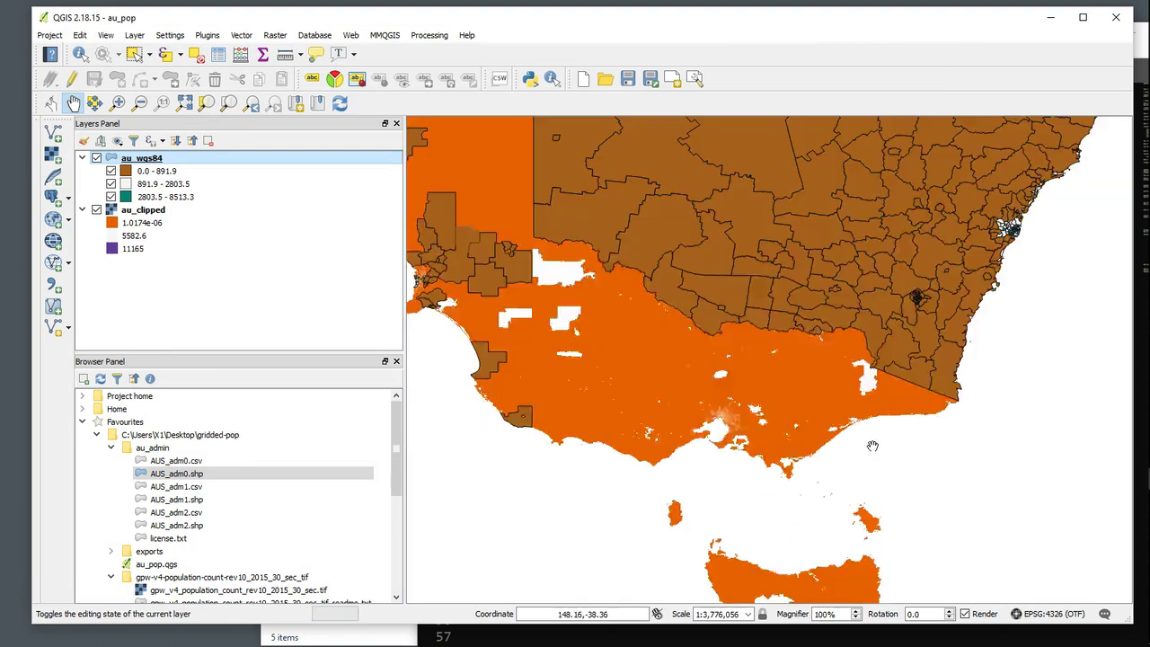
{"action": "scroll", "coordinate": [873, 446], "scroll_direction": "up", "scroll_amount": 1}
{"action": "left_click_drag", "start_coordinate": [639, 426], "coordinate": [828, 430]}
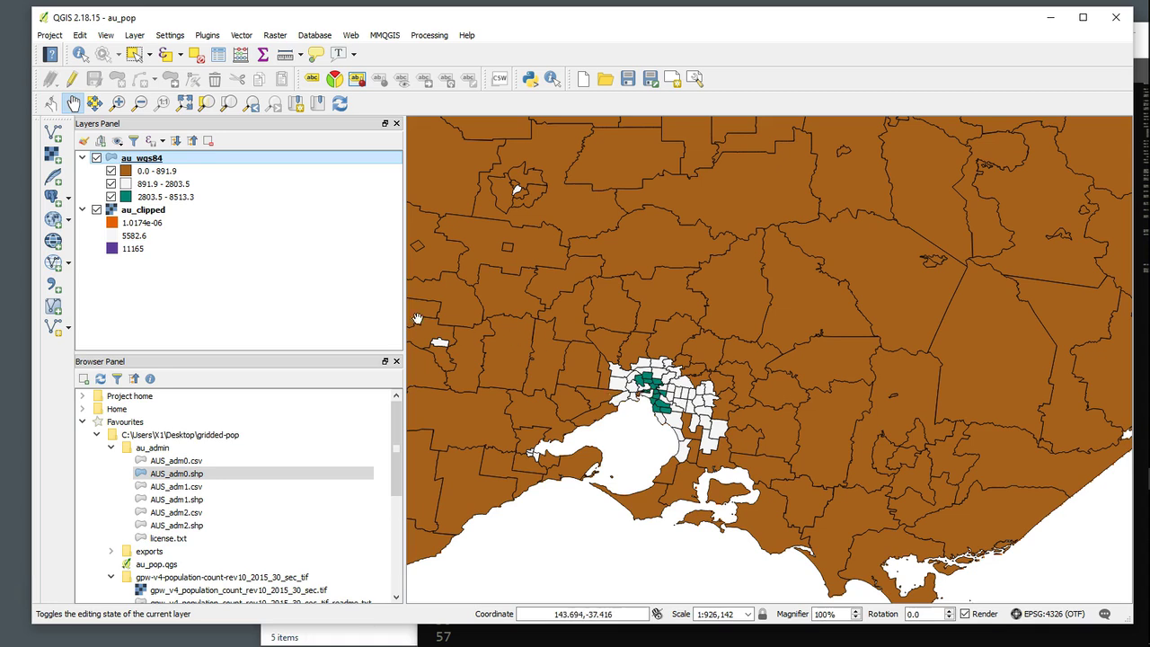
{"action": "scroll", "coordinate": [629, 341], "scroll_direction": "up", "scroll_amount": 3}
{"action": "scroll", "coordinate": [628, 341], "scroll_direction": "down", "scroll_amount": 3}
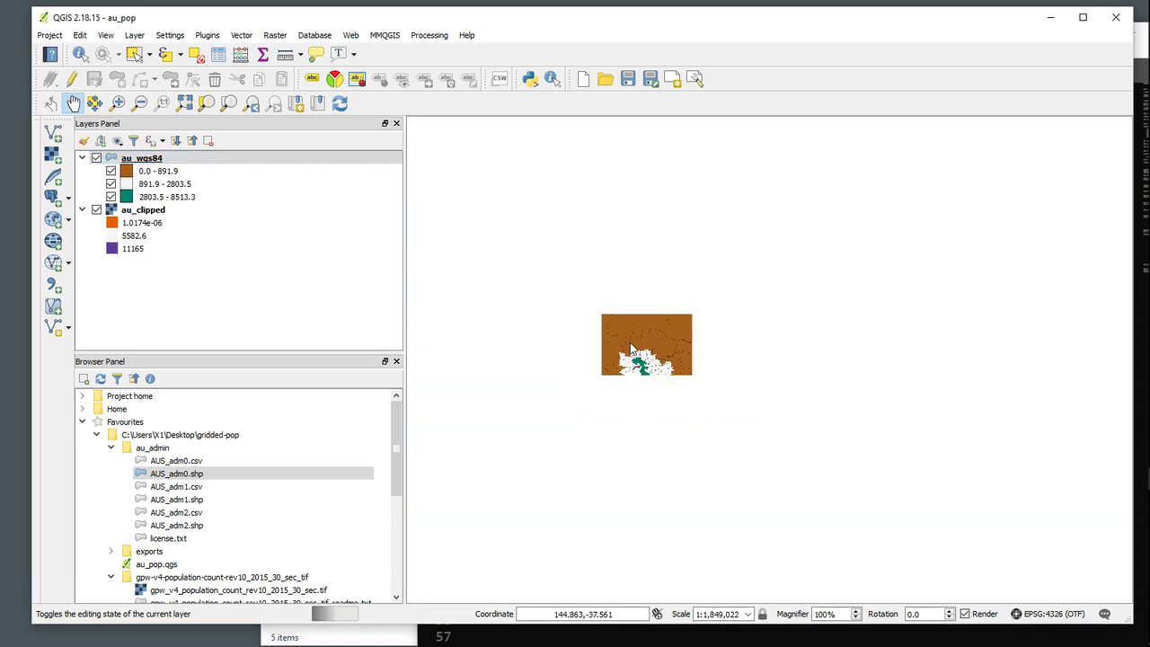
{"action": "scroll", "coordinate": [645, 312], "scroll_direction": "down", "scroll_amount": 3}
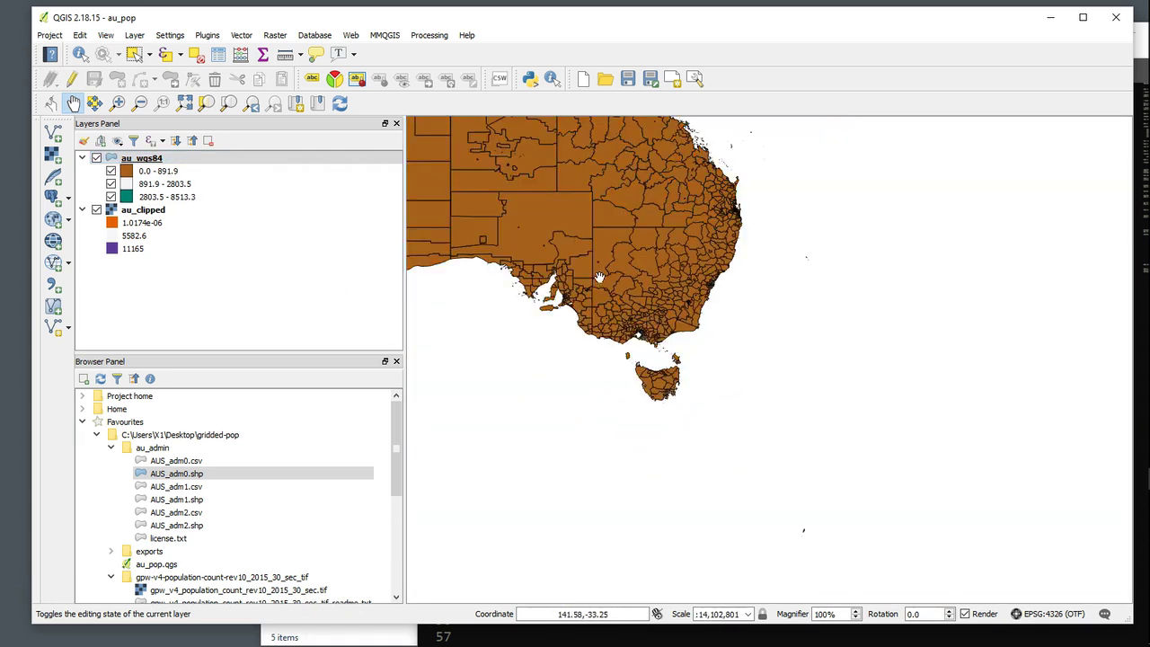
{"action": "key", "text": "ctrl+shift+f"}
Step: Return au_wgs84's classification mode to Quantile (Equal Count) and apply the style
{"action": "right_click", "coordinate": [150, 159]}
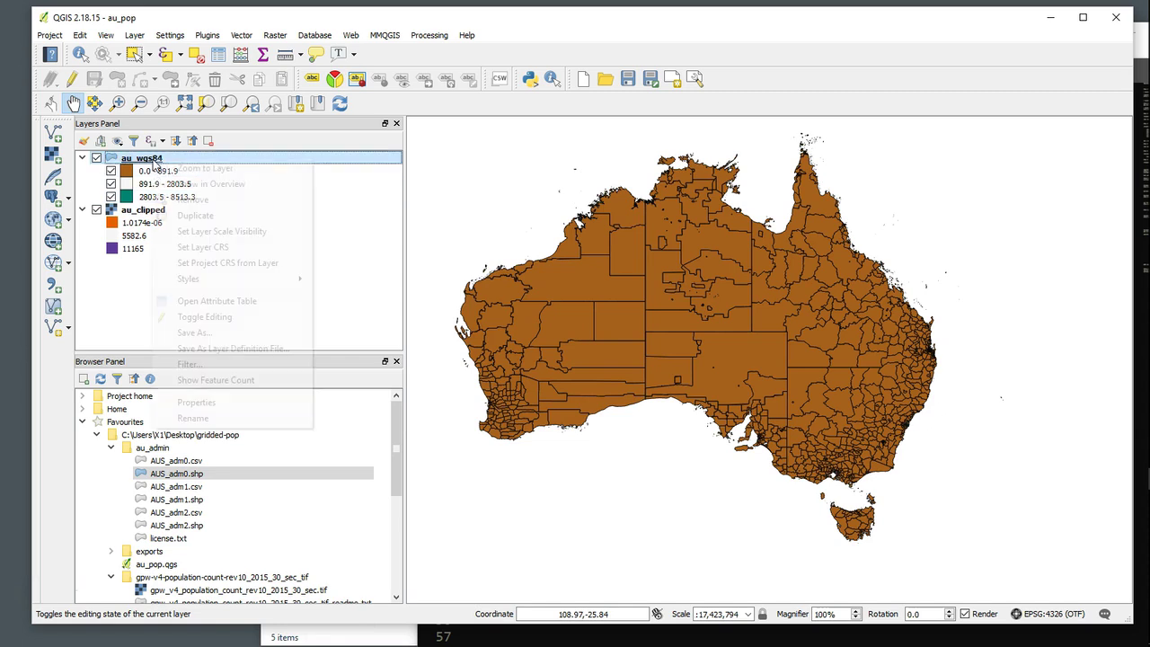
{"action": "left_click", "coordinate": [209, 408]}
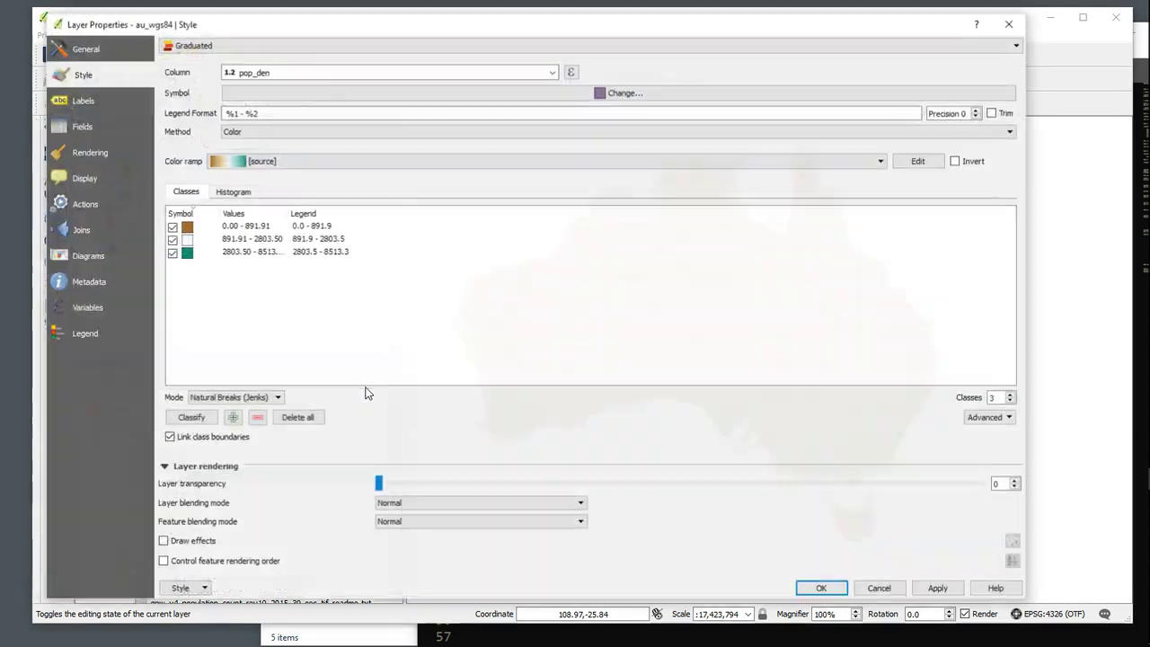
{"action": "left_click", "coordinate": [254, 398]}
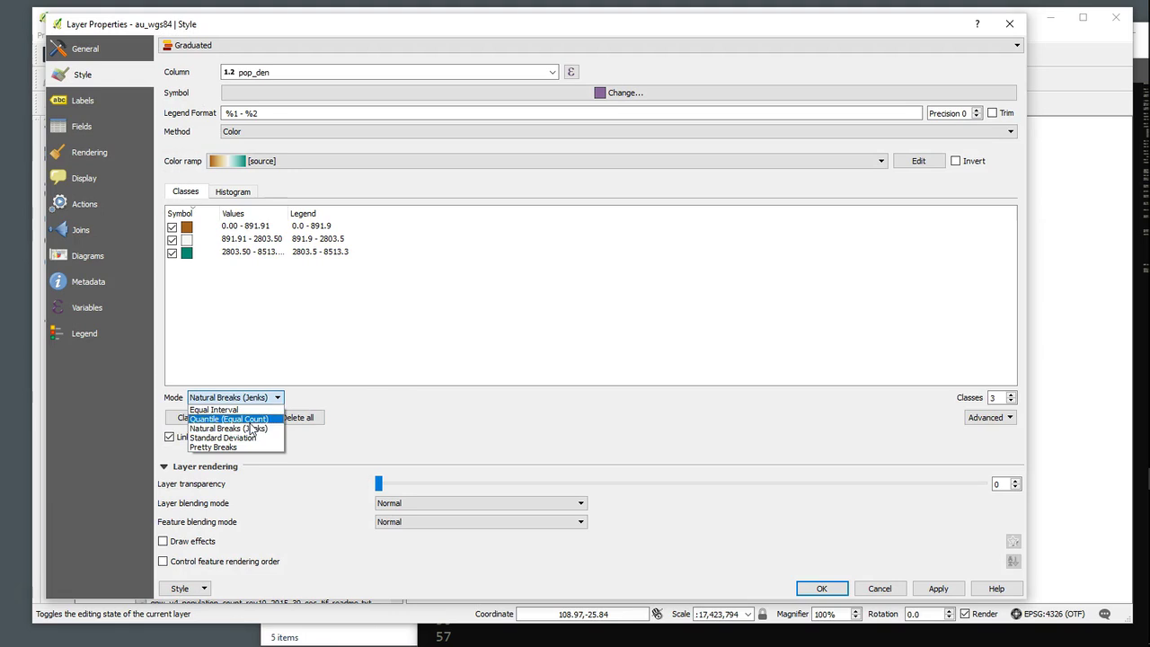
{"action": "left_click", "coordinate": [251, 419]}
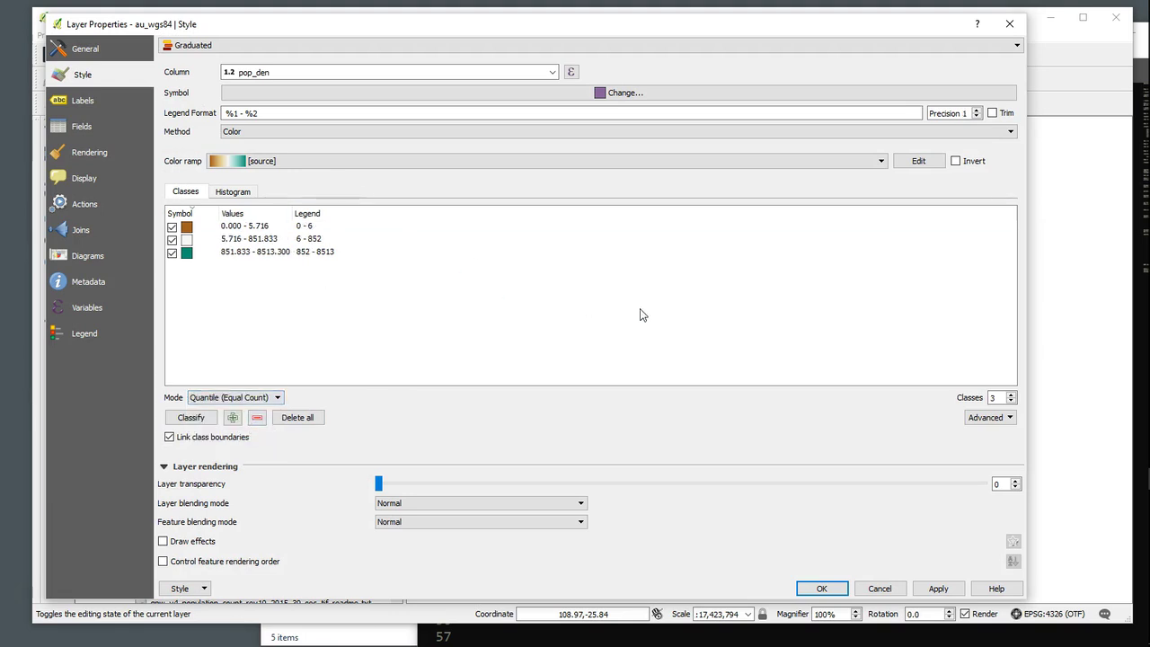
{"action": "left_click", "coordinate": [939, 591]}
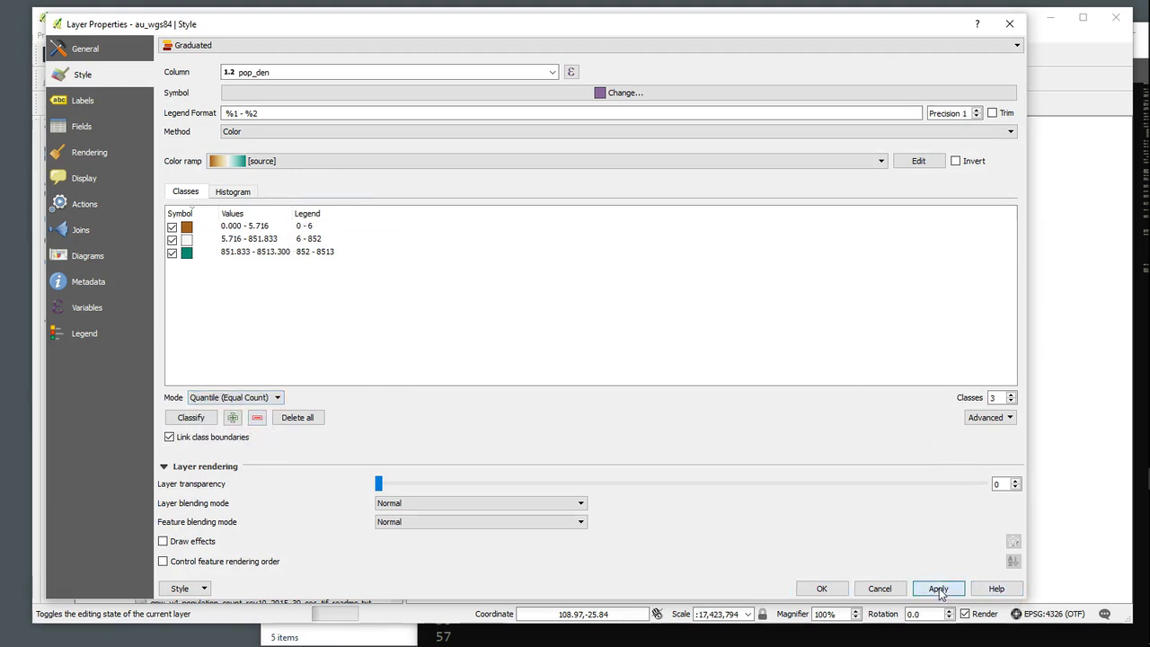
{"action": "left_click", "coordinate": [821, 588]}
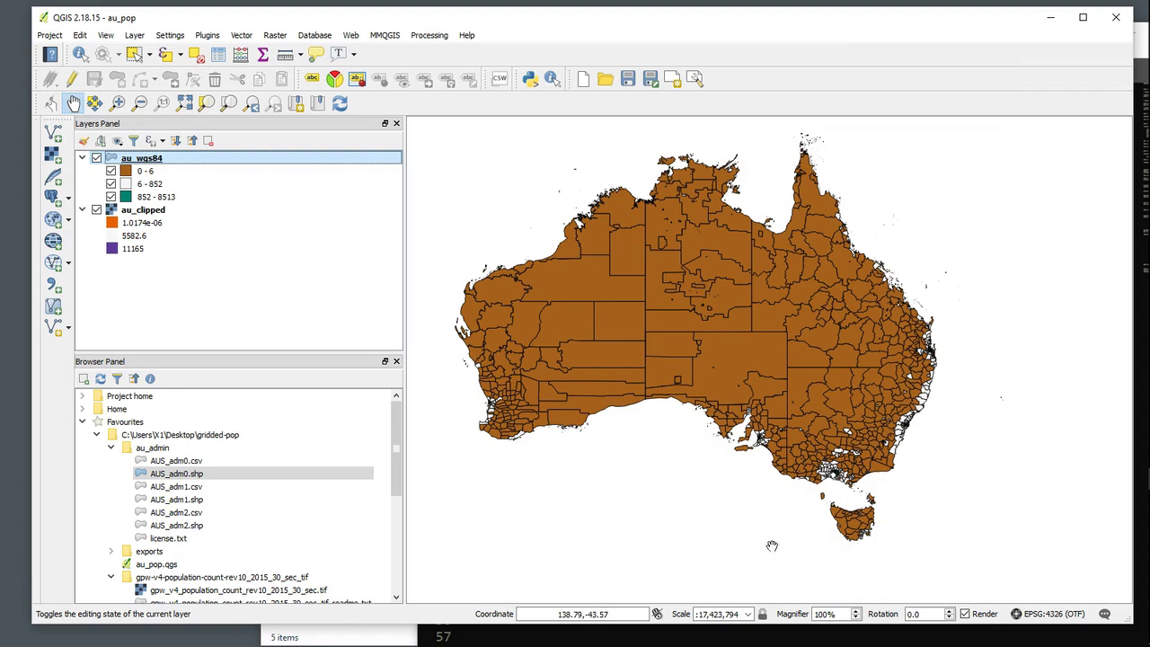
Step: Hide the au_wgs84 layer to expose the au_clipped population raster
{"action": "left_click_drag", "start_coordinate": [772, 545], "coordinate": [778, 545]}
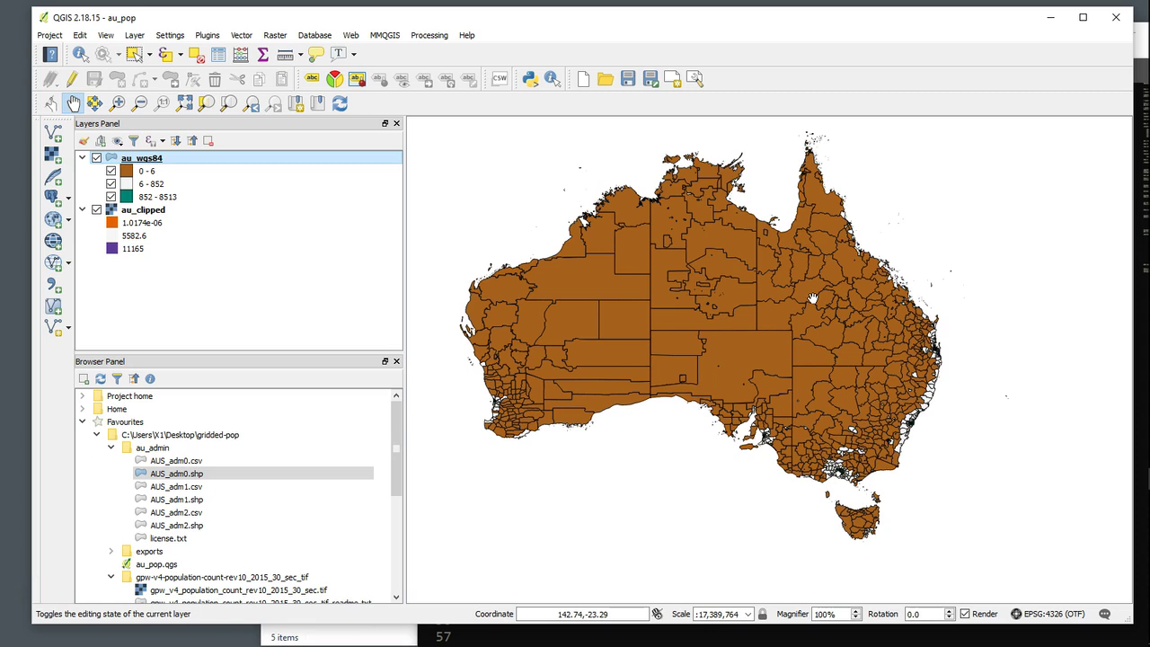
{"action": "left_click", "coordinate": [206, 292]}
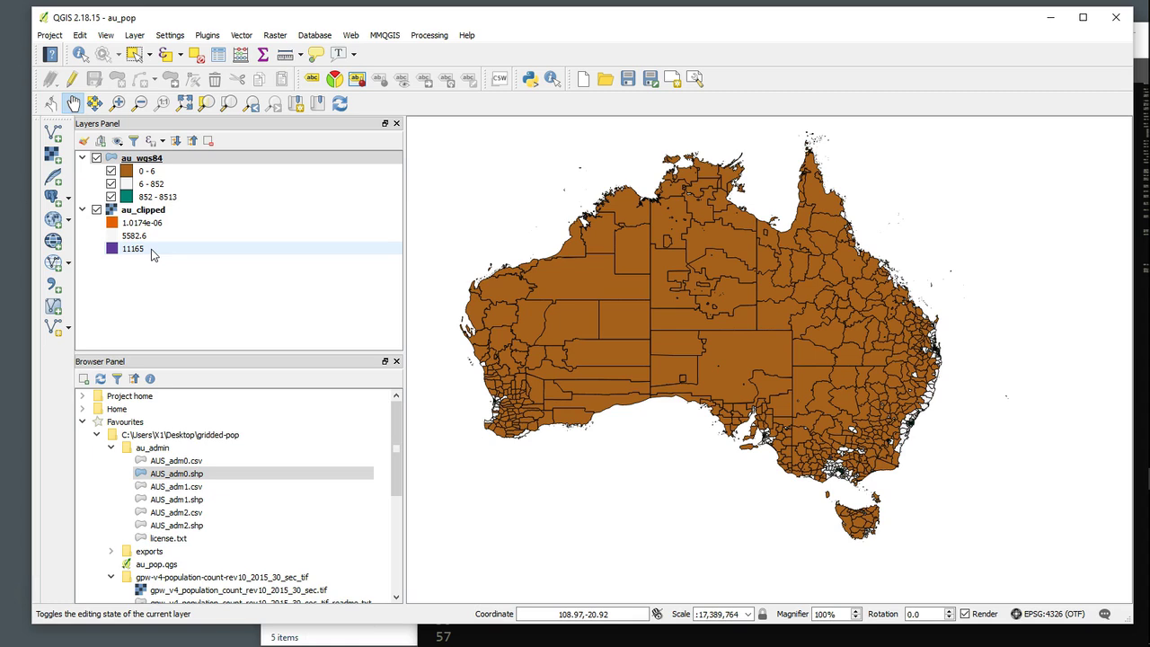
{"action": "left_click", "coordinate": [96, 158]}
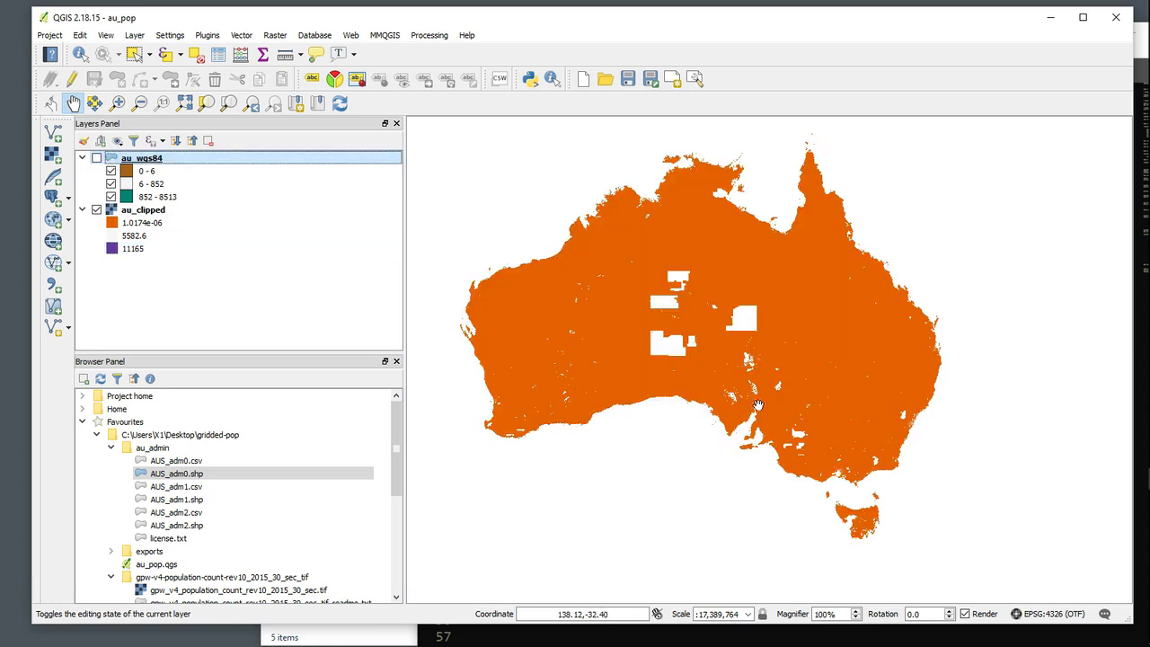
Step: Examine the au_clipped raster around Melbourne closely enough to distinguish individual population grid cells
{"action": "scroll", "coordinate": [813, 491], "scroll_direction": "up", "scroll_amount": 2}
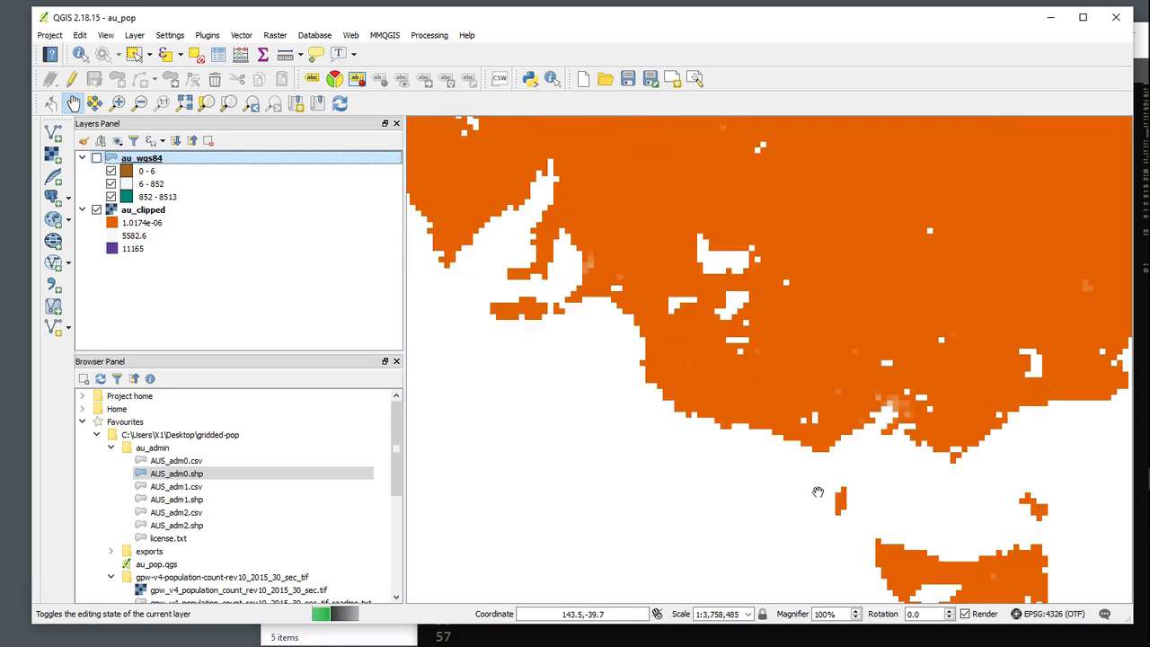
{"action": "scroll", "coordinate": [817, 491], "scroll_direction": "up", "scroll_amount": 1}
{"action": "left_click_drag", "start_coordinate": [1005, 395], "coordinate": [530, 395]}
{"action": "scroll", "coordinate": [530, 395], "scroll_direction": "up", "scroll_amount": 1}
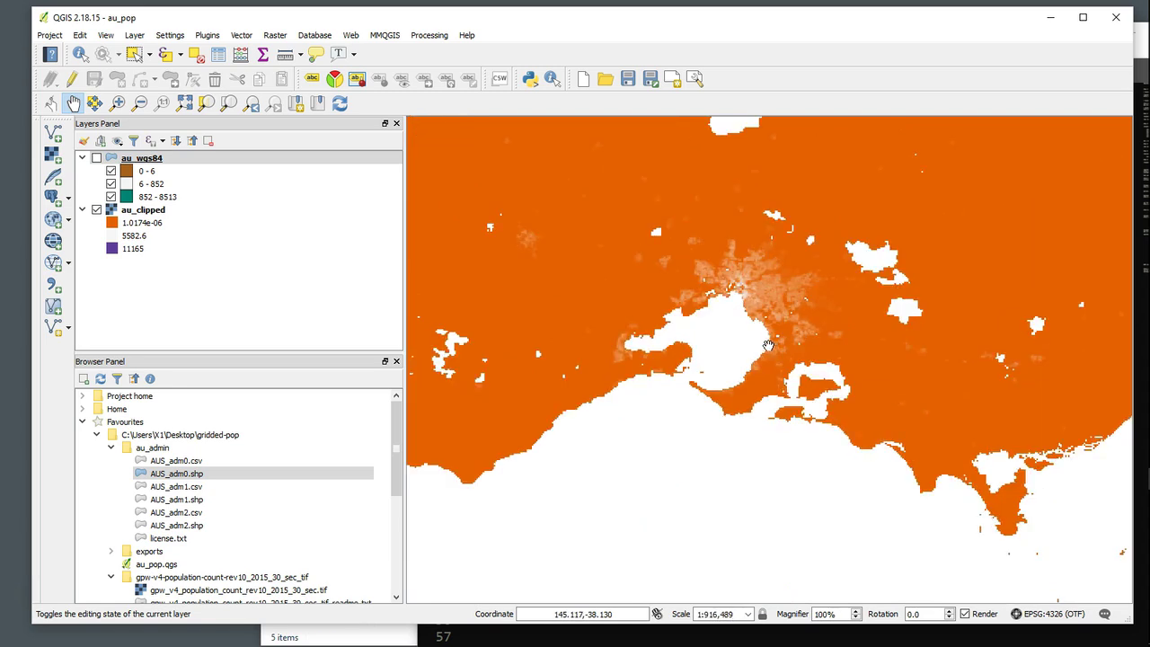
{"action": "scroll", "coordinate": [768, 344], "scroll_direction": "up", "scroll_amount": 1}
{"action": "left_click_drag", "start_coordinate": [724, 303], "coordinate": [688, 419]}
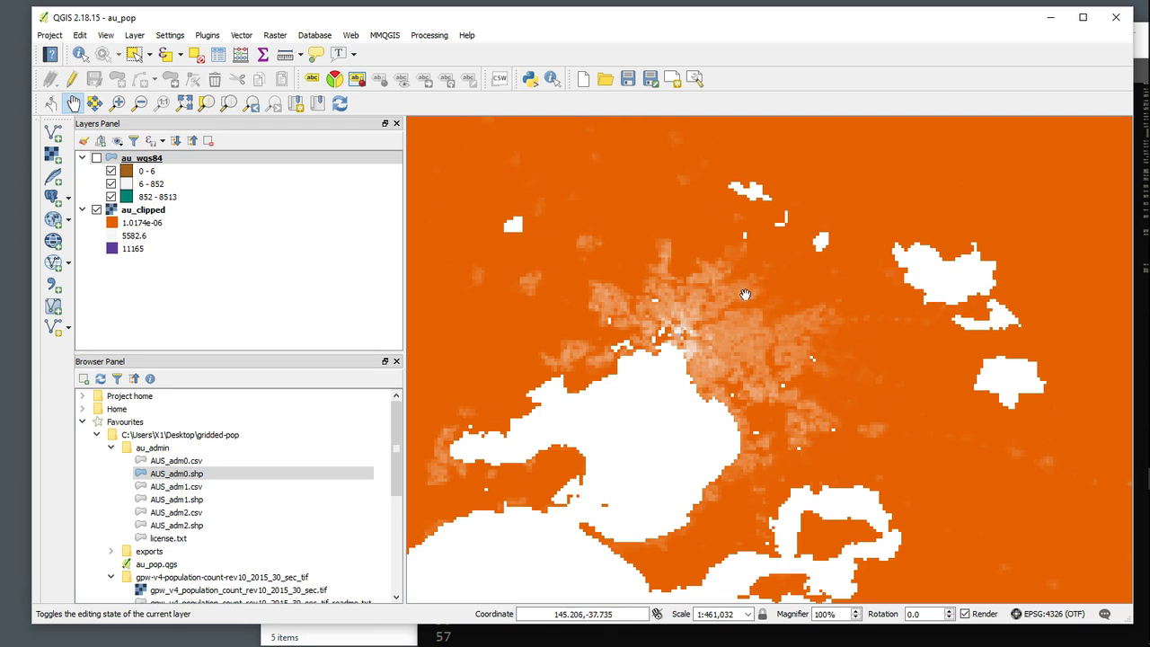
{"action": "scroll", "coordinate": [676, 265], "scroll_direction": "down", "scroll_amount": 1}
{"action": "scroll", "coordinate": [676, 265], "scroll_direction": "up", "scroll_amount": 3}
{"action": "scroll", "coordinate": [670, 268], "scroll_direction": "up", "scroll_amount": 1}
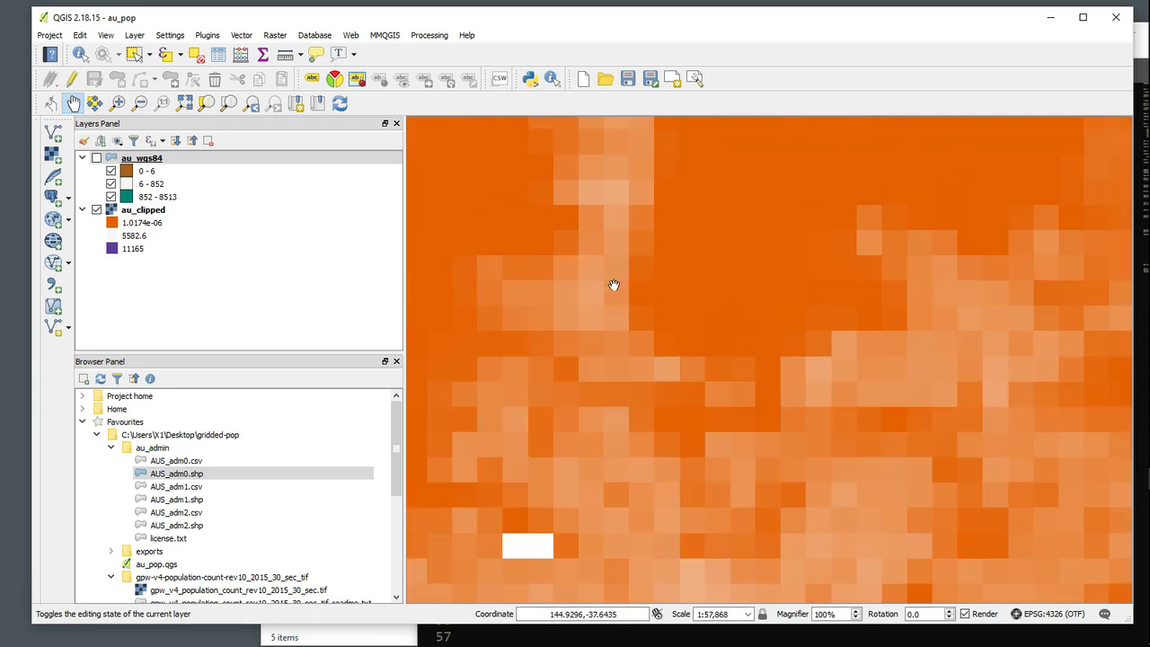